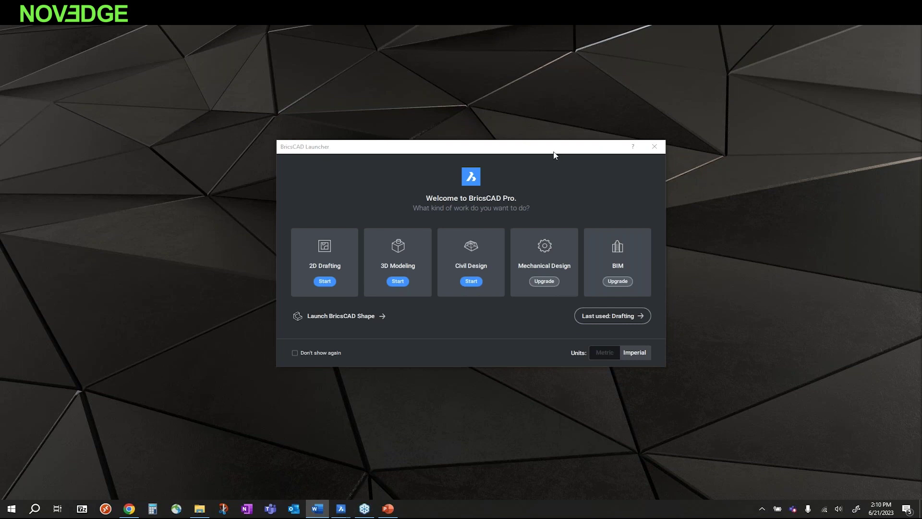
Step: Close the BricsCAD Launcher and switch to the 01 Interface drawing in the open BricsCAD window
{"action": "left_click_drag", "start_coordinate": [549, 150], "coordinate": [579, 172]}
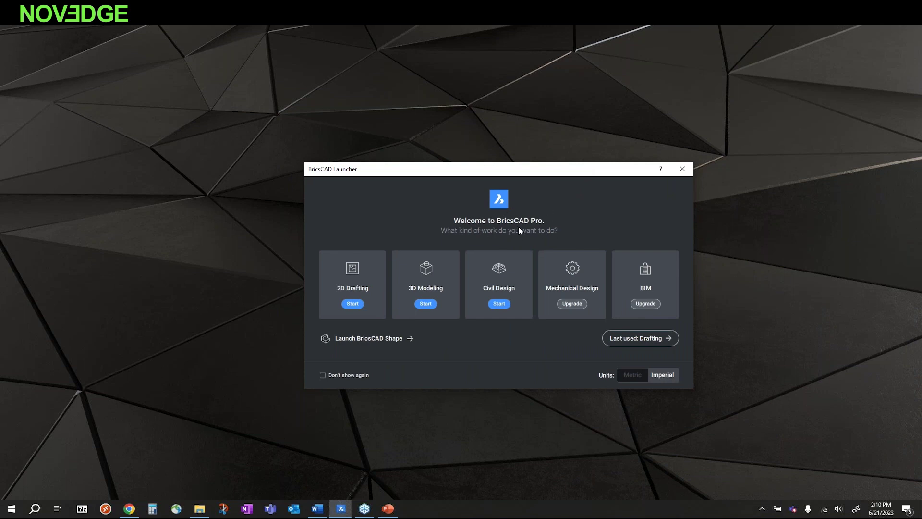
{"action": "left_click_drag", "start_coordinate": [498, 167], "coordinate": [464, 144]}
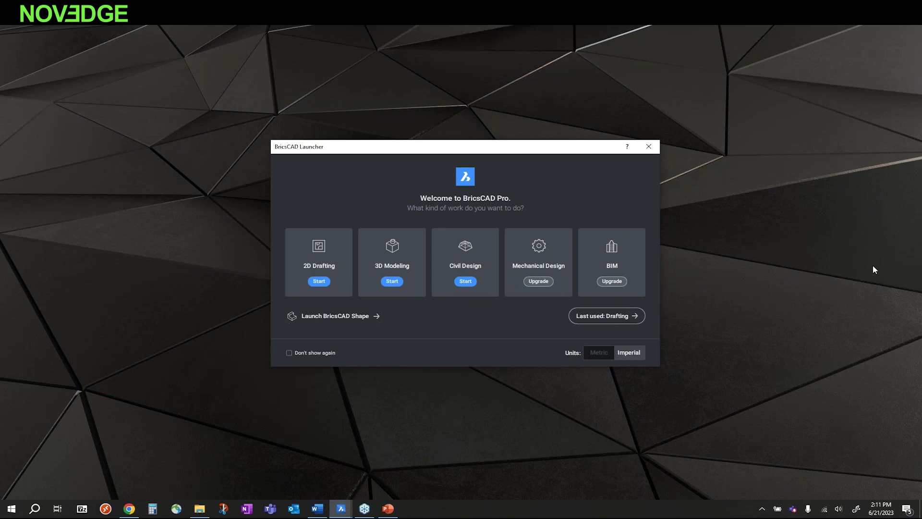
{"action": "left_click", "coordinate": [649, 146]}
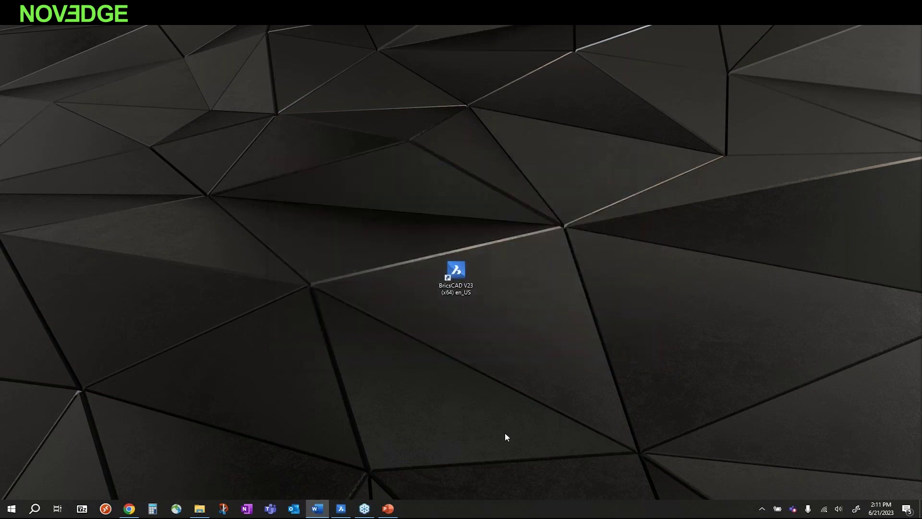
{"action": "left_click", "coordinate": [341, 508]}
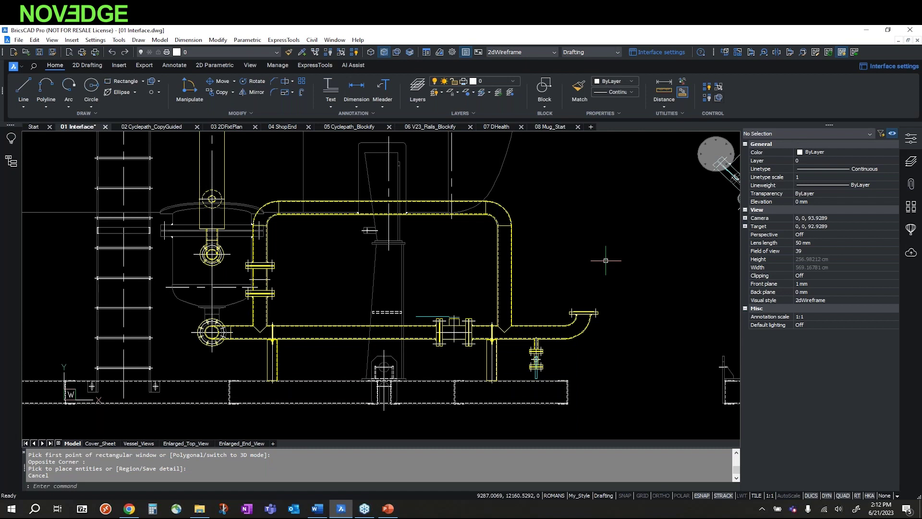
Step: Use CopyGuided to copy the flanged valve from the lower horizontal pipe onto the loop's right vertical pipe
{"action": "right_click", "coordinate": [588, 208]}
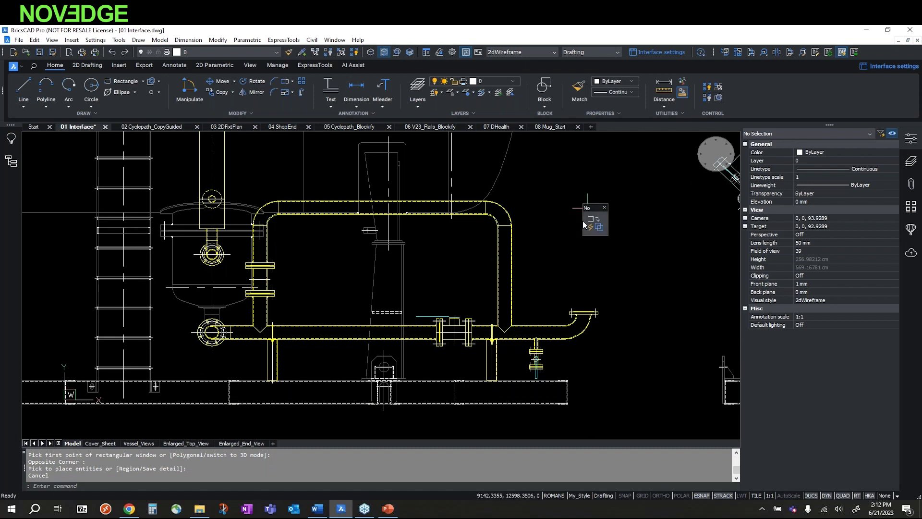
{"action": "left_click", "coordinate": [598, 227]}
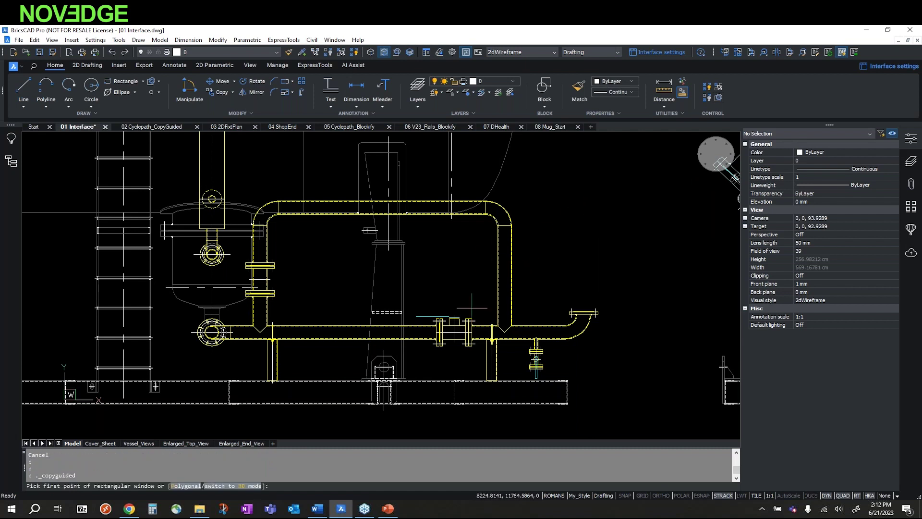
{"action": "left_click", "coordinate": [413, 303]}
{"action": "left_click", "coordinate": [480, 357]}
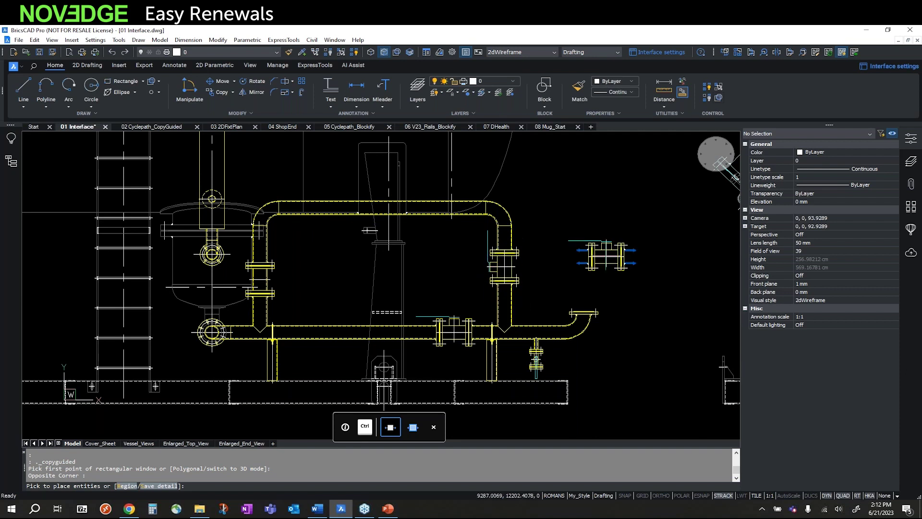
{"action": "key", "text": "Escape"}
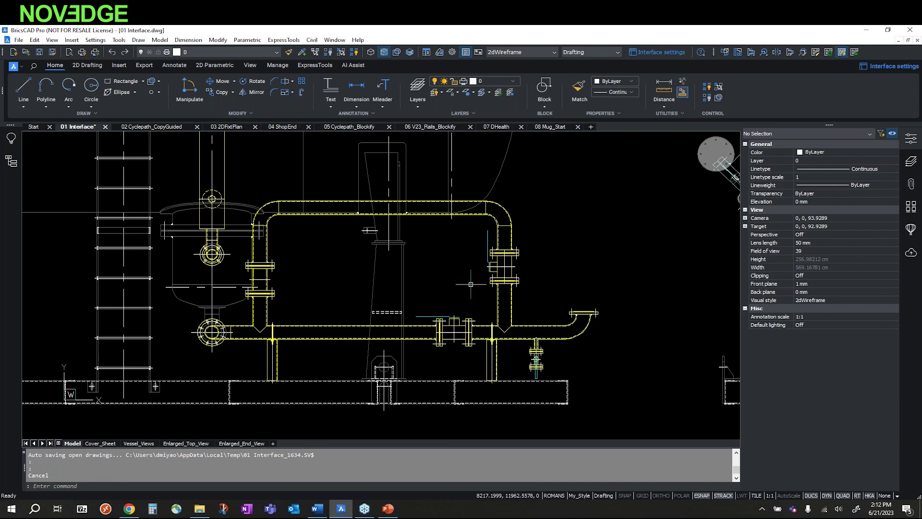
Step: Use MoveGuided to move the valve from the loop's right vertical pipe to the left part of the lower horizontal pipe
{"action": "mouse_move", "coordinate": [470, 282]}
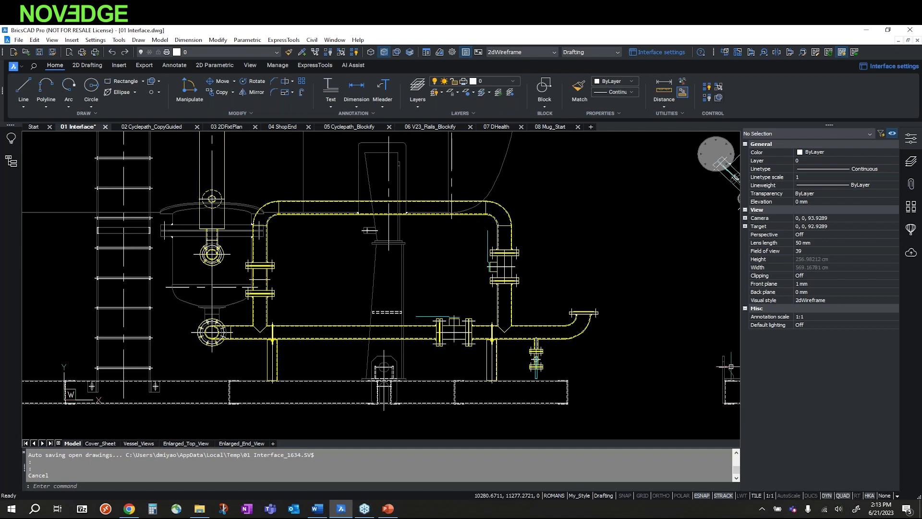
{"action": "right_click", "coordinate": [573, 256]}
{"action": "left_click", "coordinate": [601, 270]}
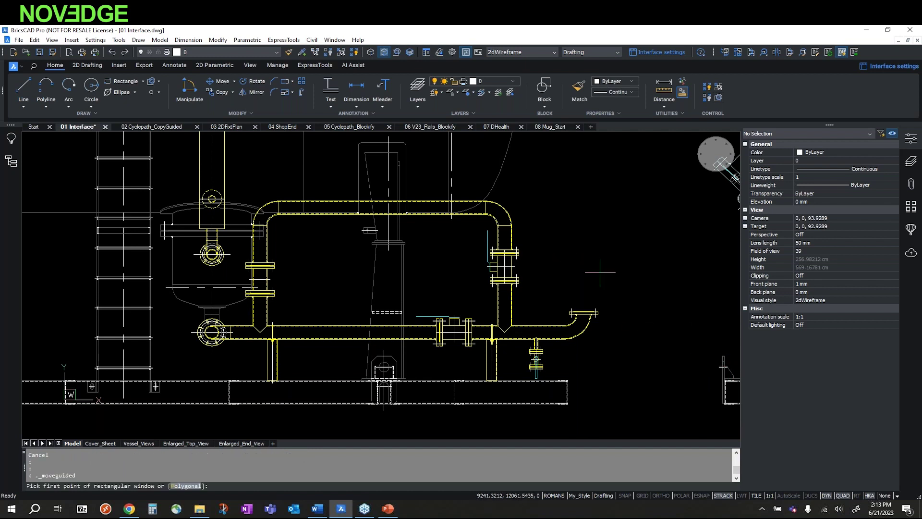
{"action": "left_click", "coordinate": [472, 227]}
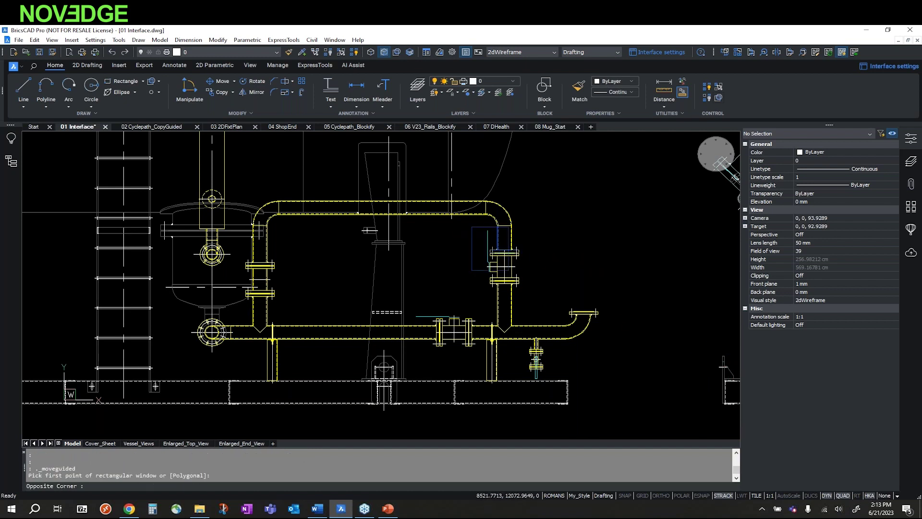
{"action": "left_click", "coordinate": [535, 296]}
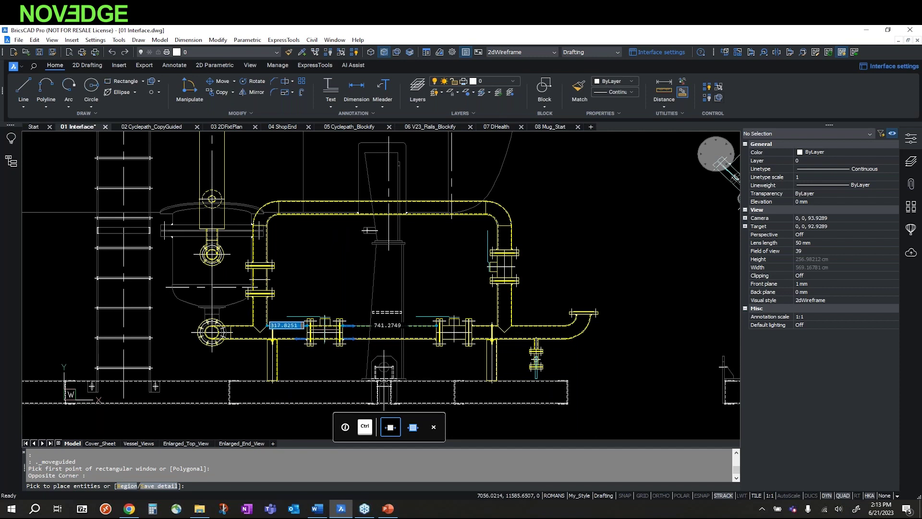
{"action": "left_click", "coordinate": [503, 259]}
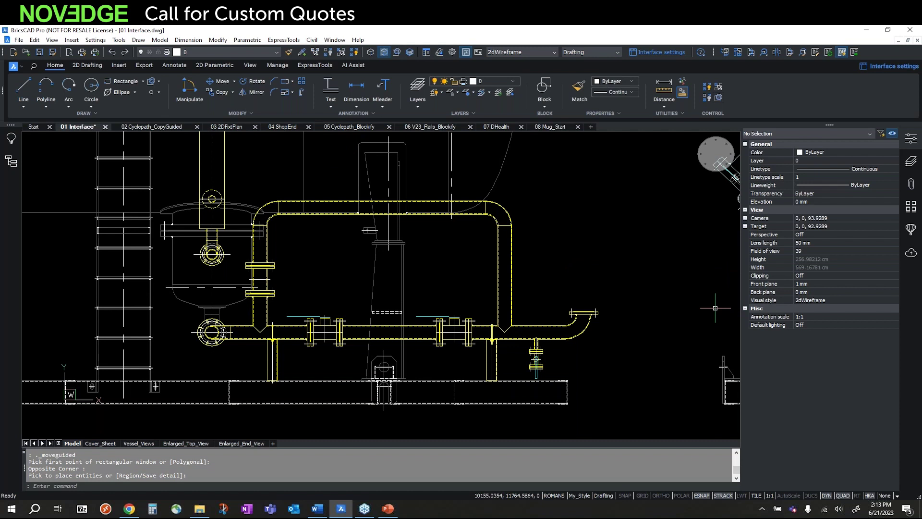
Step: In the 02 Cyclepath_CopyGuided drawing, use CopyGuided to copy the bike lane markings to two spots along the path's sloping stretch
{"action": "left_click", "coordinate": [166, 126]}
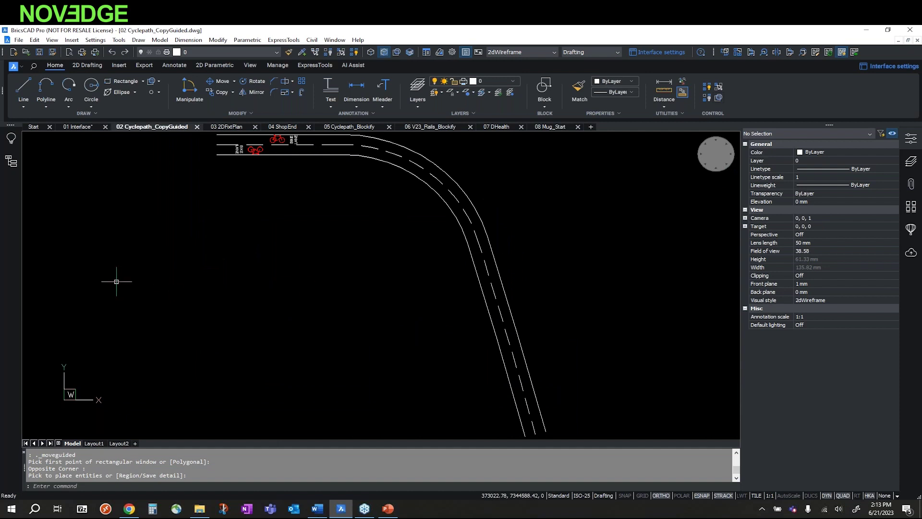
{"action": "left_click", "coordinate": [269, 271]}
{"action": "mouse_move", "coordinate": [273, 267]}
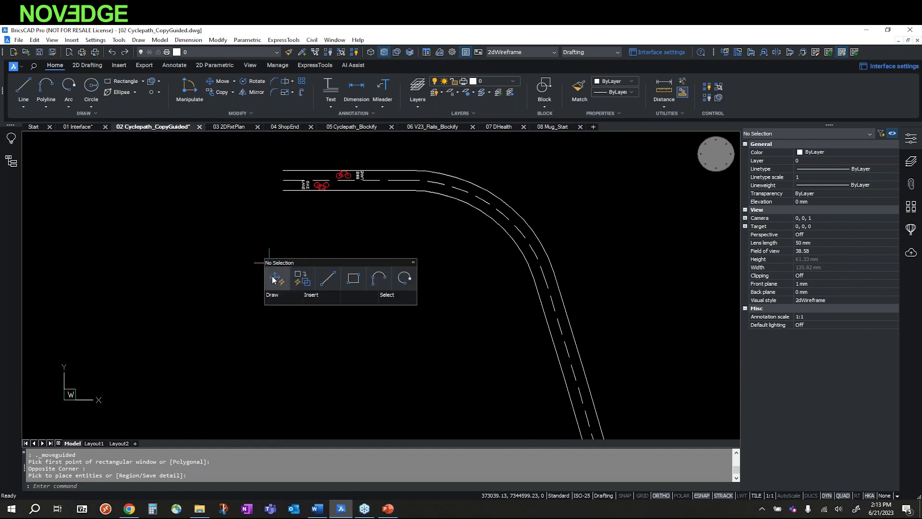
{"action": "left_click", "coordinate": [298, 280]}
{"action": "left_click", "coordinate": [290, 158]}
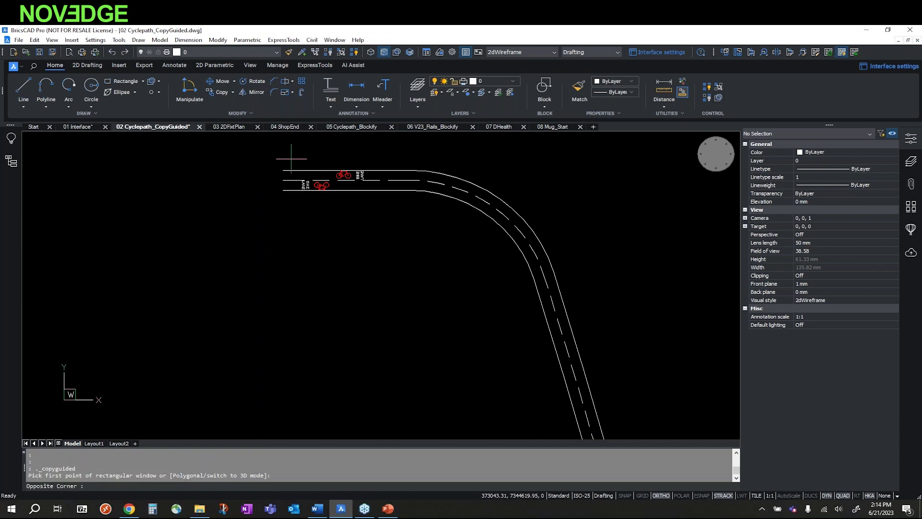
{"action": "left_click", "coordinate": [375, 210]}
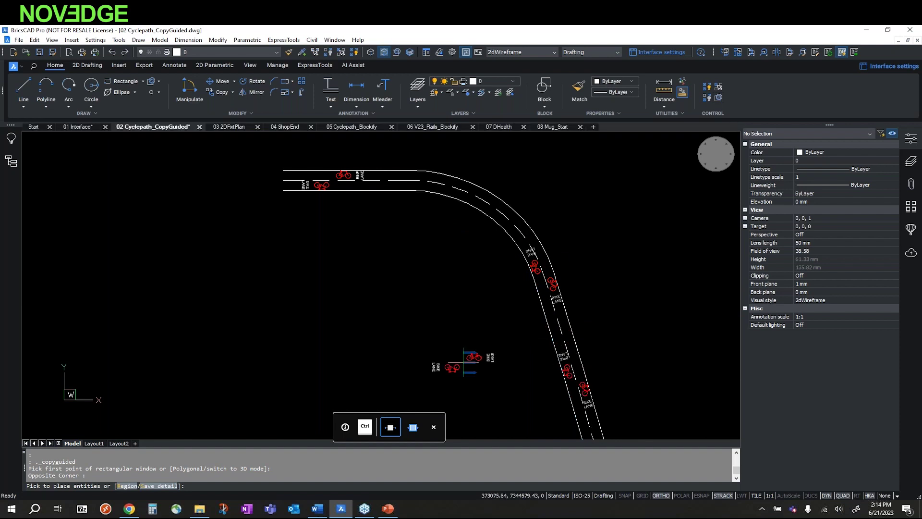
{"action": "key", "text": "Escape"}
{"action": "key", "text": "Escape"}
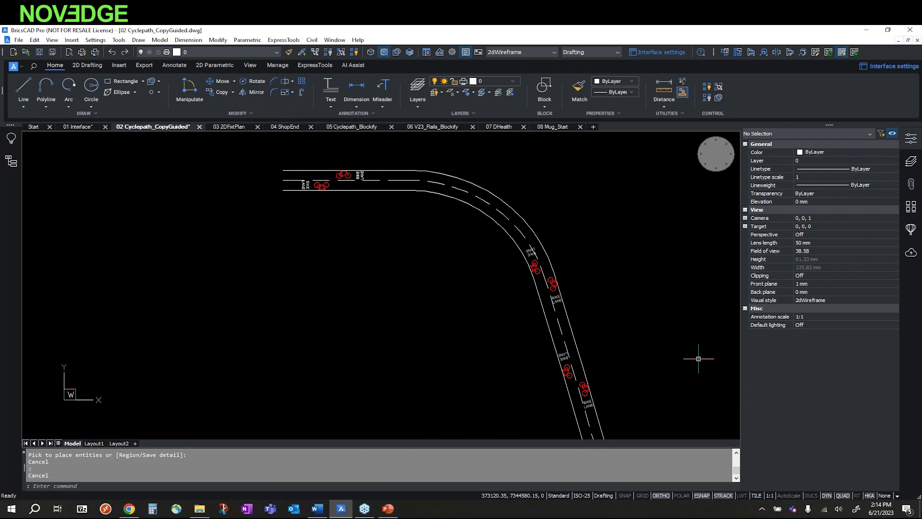
Step: Return to the 01 Interface drawing and examine the Quad commands offered for empty space, a pipe line and a block reference
{"action": "left_click", "coordinate": [80, 127]}
{"action": "middle_click_drag", "start_coordinate": [632, 231], "coordinate": [520, 280]}
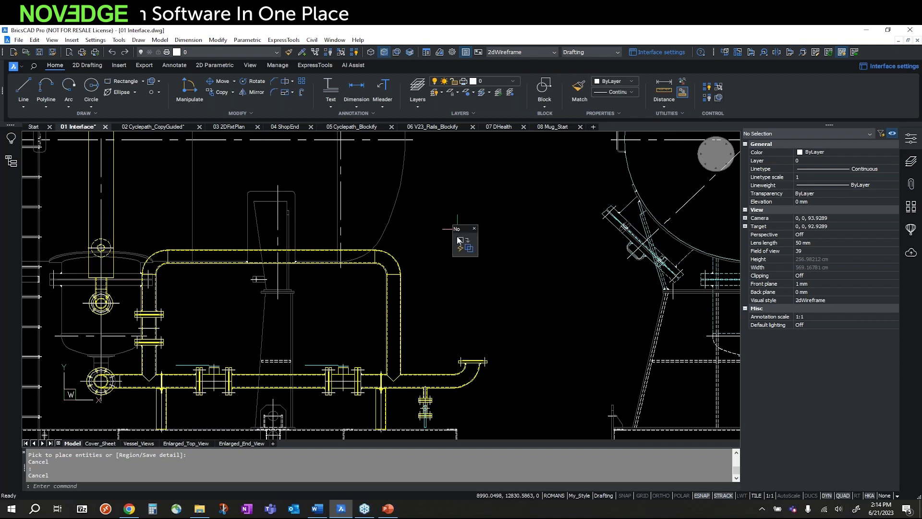
{"action": "mouse_move", "coordinate": [458, 246]}
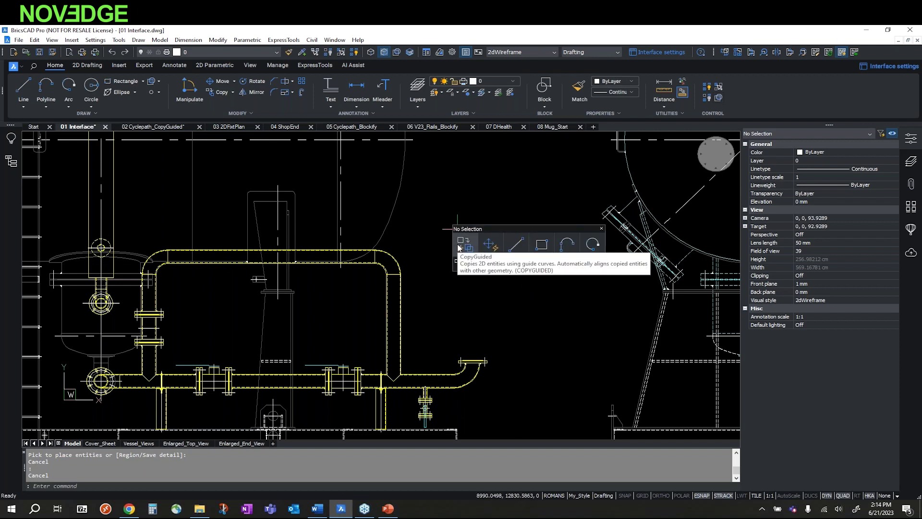
{"action": "mouse_move", "coordinate": [462, 266]}
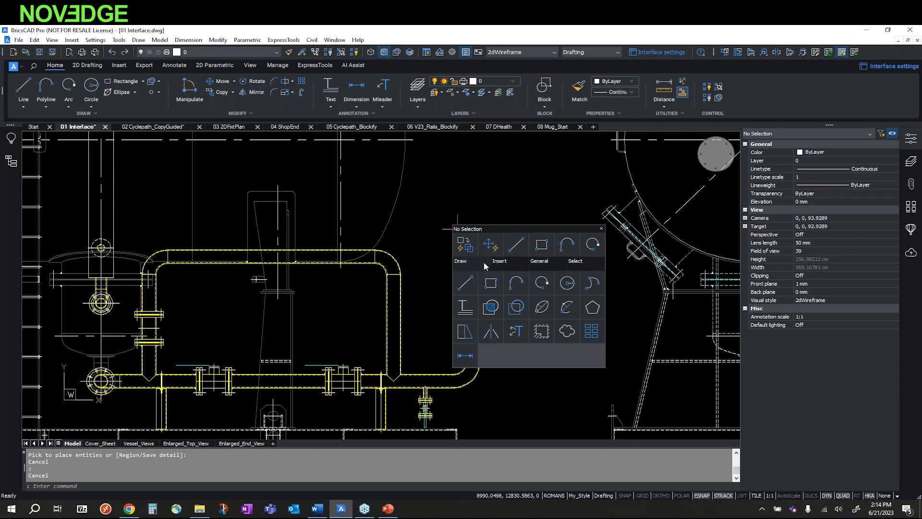
{"action": "mouse_move", "coordinate": [538, 262]}
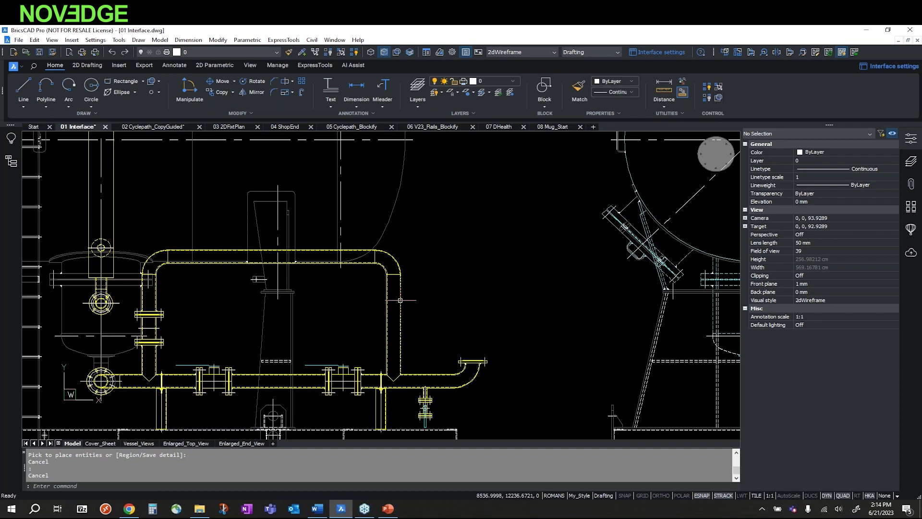
{"action": "mouse_move", "coordinate": [400, 300]}
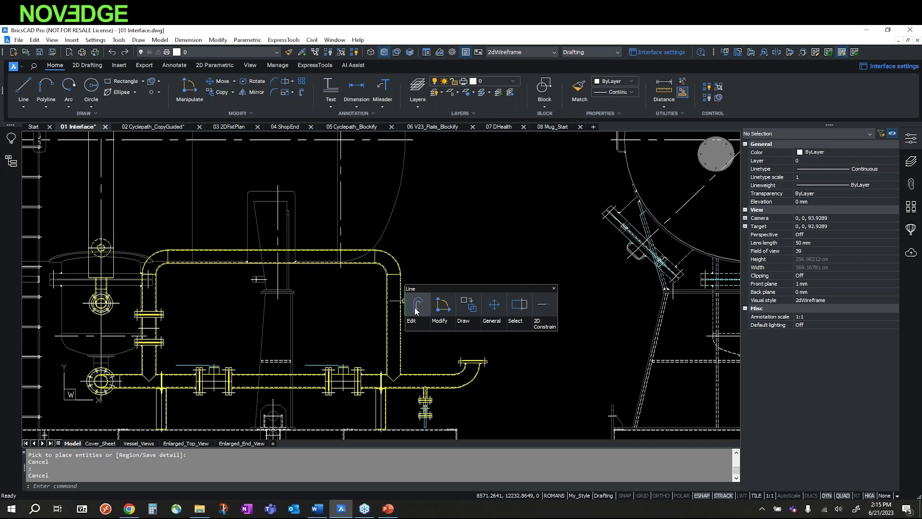
{"action": "mouse_move", "coordinate": [480, 247]}
{"action": "middle_mouse_down"}
{"action": "mouse_move", "coordinate": [377, 301]}
{"action": "mouse_move", "coordinate": [425, 304]}
{"action": "middle_mouse_up"}
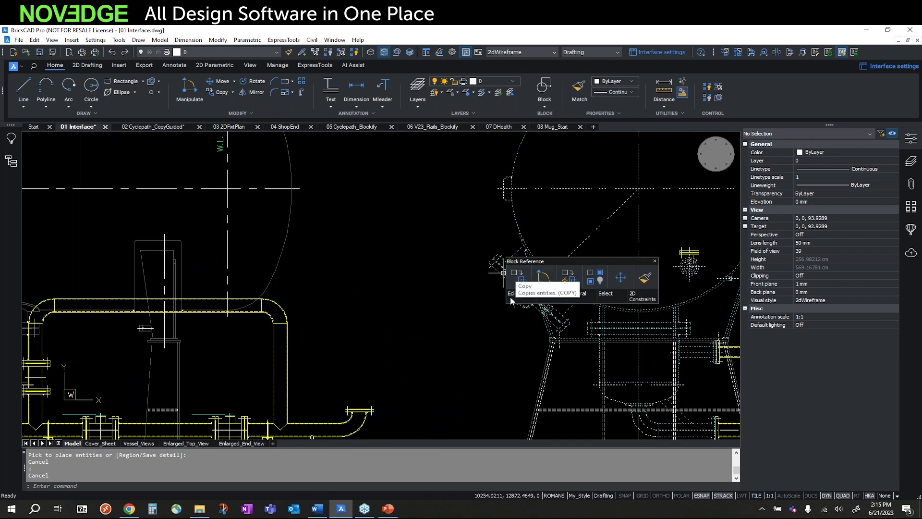
{"action": "mouse_move", "coordinate": [522, 297]}
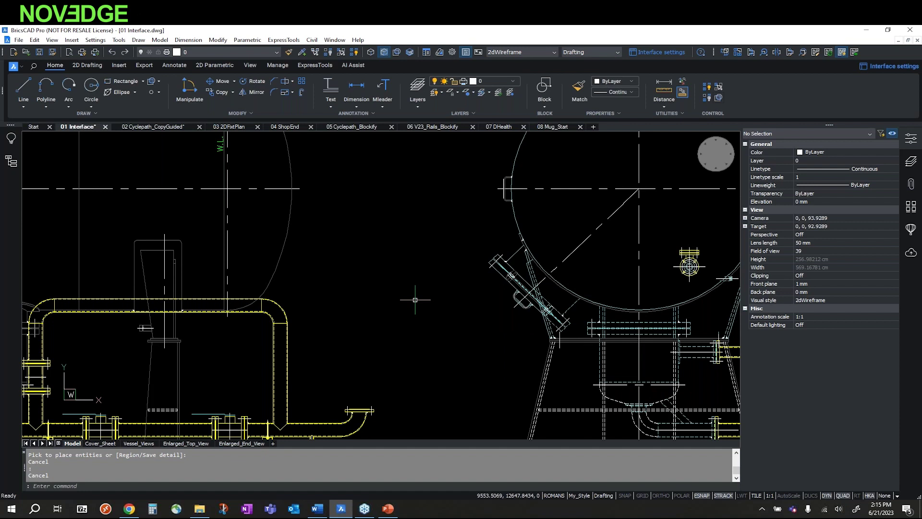
{"action": "middle_click_drag", "start_coordinate": [395, 278], "coordinate": [453, 273]}
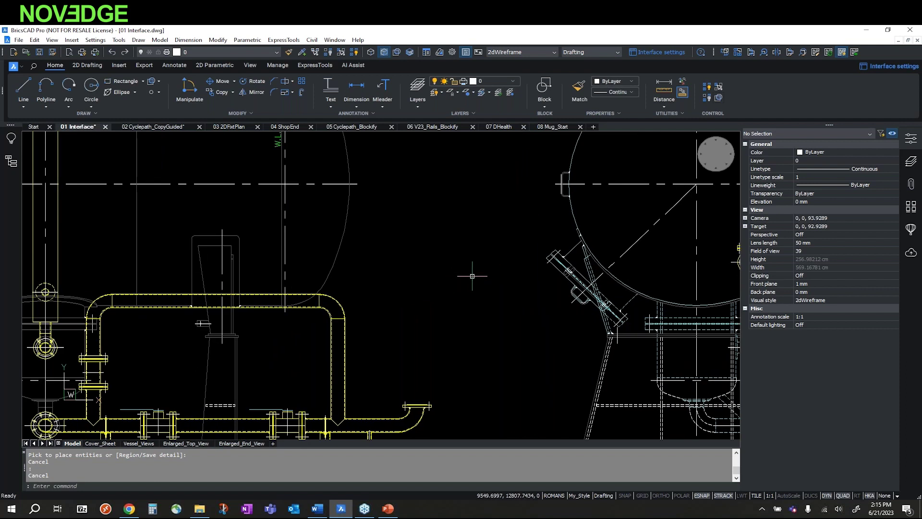
Step: Turn on the clean screen display to enlarge the drawing area
{"action": "left_click", "coordinate": [840, 495]}
{"action": "right_click", "coordinate": [430, 247]}
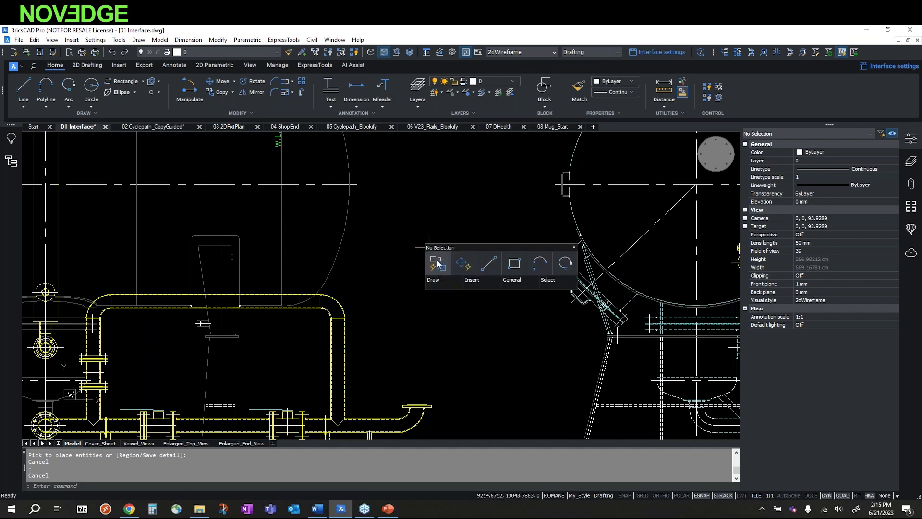
{"action": "mouse_move", "coordinate": [437, 263]}
{"action": "left_click", "coordinate": [513, 328]}
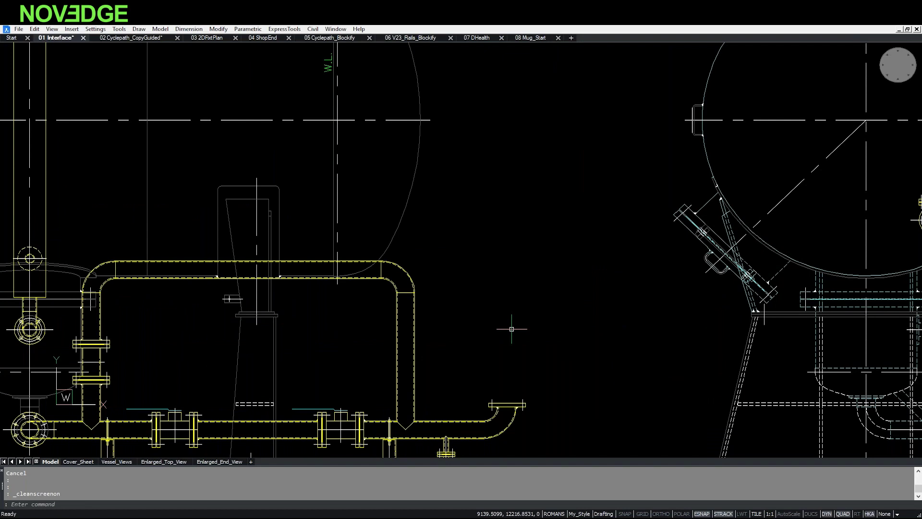
Step: Draw a rectangle in the empty space between the two vessel views and offset it inward through a picked point
{"action": "mouse_move", "coordinate": [552, 201]}
{"action": "middle_mouse_down"}
{"action": "mouse_move", "coordinate": [486, 229]}
{"action": "mouse_move", "coordinate": [517, 216]}
{"action": "middle_mouse_up"}
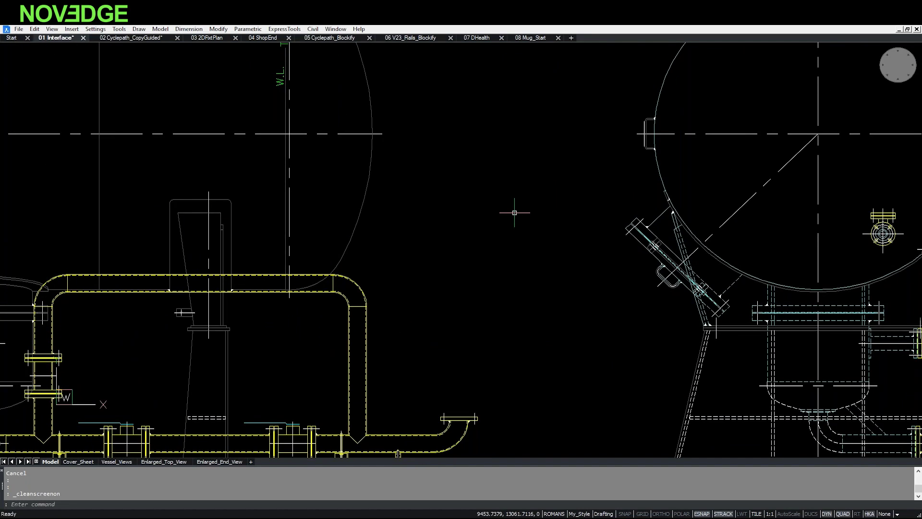
{"action": "middle_click_drag", "start_coordinate": [485, 211], "coordinate": [503, 217]}
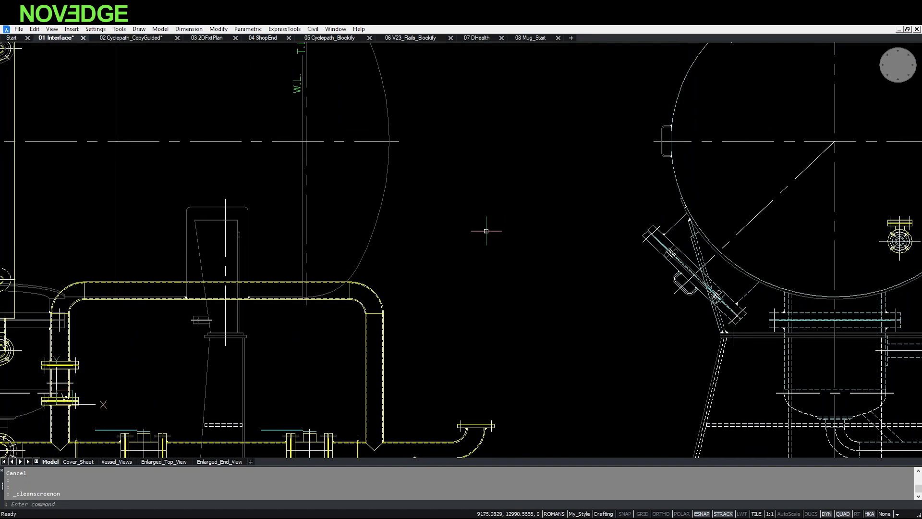
{"action": "right_click", "coordinate": [492, 239]}
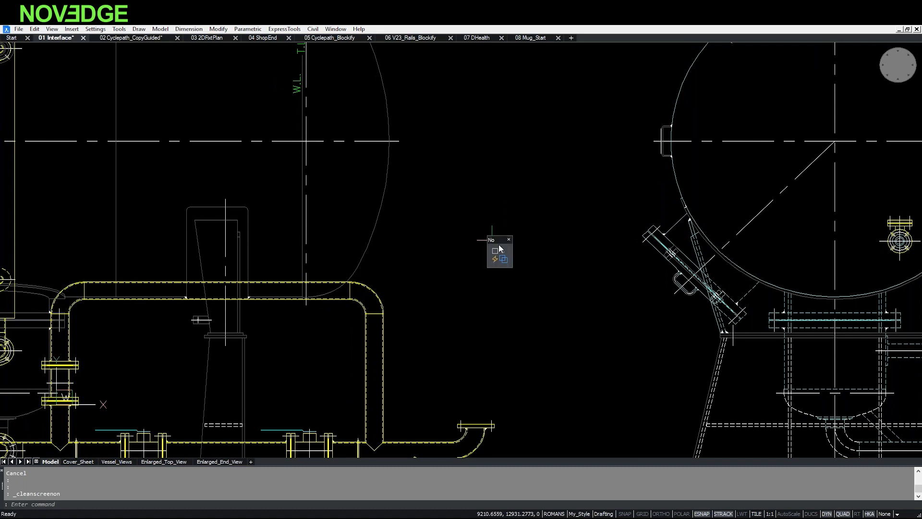
{"action": "left_click", "coordinate": [576, 255]}
{"action": "left_click", "coordinate": [455, 208]}
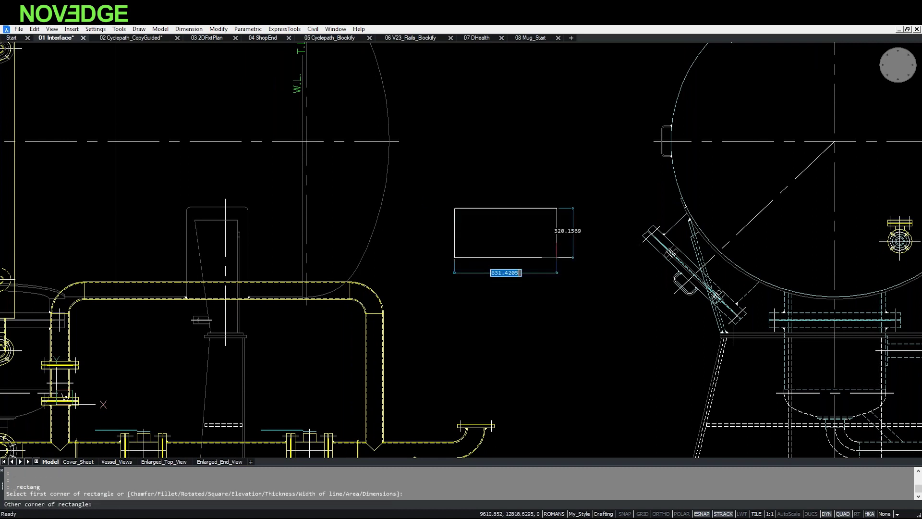
{"action": "left_click", "coordinate": [581, 302]}
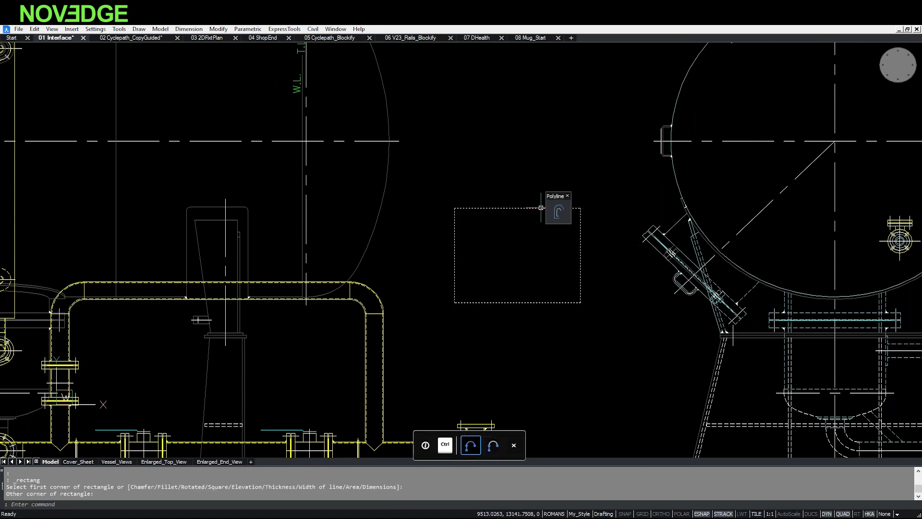
{"action": "left_click", "coordinate": [558, 210]}
{"action": "left_click", "coordinate": [556, 233]}
Step: Select both rectangles and hatch the area between them with the ANSI31 pattern
{"action": "left_click", "coordinate": [575, 161]}
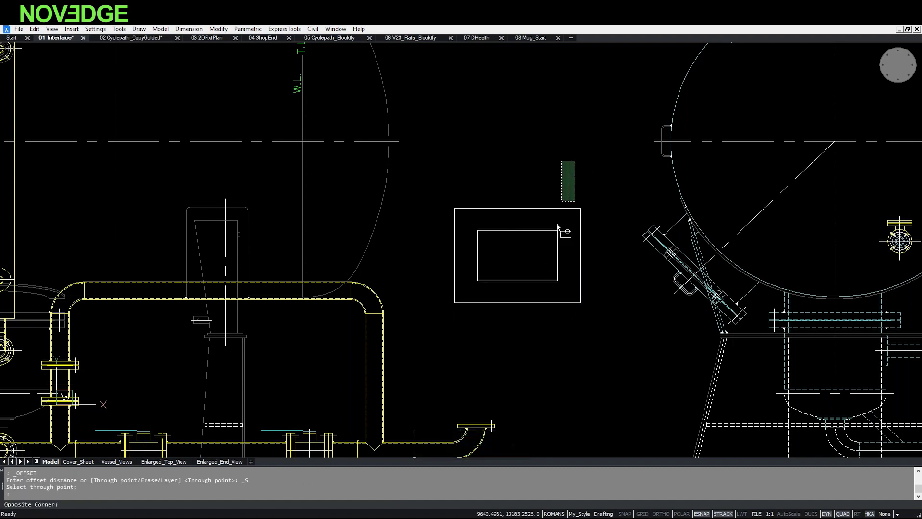
{"action": "left_click", "coordinate": [517, 264]}
{"action": "key", "text": "Escape"}
{"action": "left_click", "coordinate": [572, 220]}
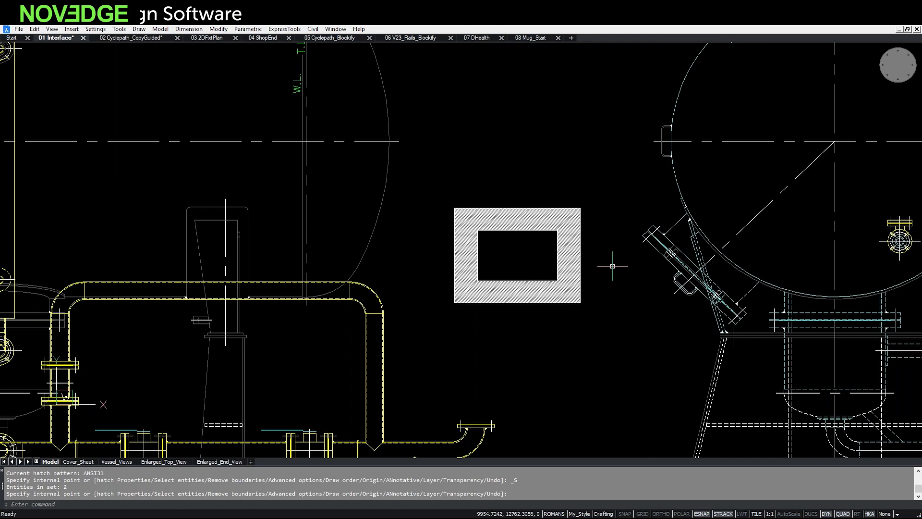
Step: Finish the hatch, then select both rectangles and the hatch between them and erase them
{"action": "key", "text": "Return"}
{"action": "mouse_move", "coordinate": [539, 190]}
{"action": "left_mouse_down"}
{"action": "mouse_move", "coordinate": [509, 249]}
{"action": "mouse_move", "coordinate": [557, 227]}
{"action": "left_mouse_up"}
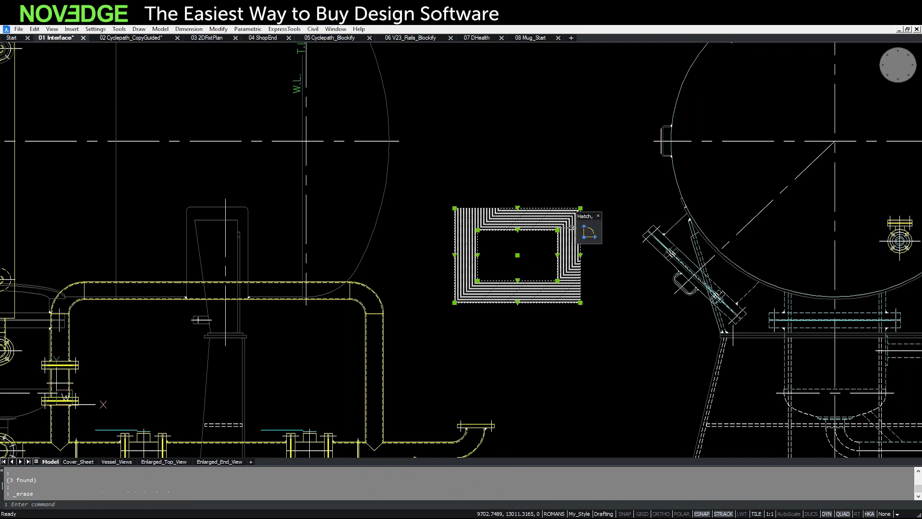
{"action": "key", "text": "Delete"}
Step: Set the color of the red flange polyline on the upper pipe between the vessel views to ByLayer
{"action": "mouse_move", "coordinate": [566, 336]}
{"action": "middle_mouse_down"}
{"action": "mouse_move", "coordinate": [552, 289]}
{"action": "mouse_move", "coordinate": [509, 368]}
{"action": "middle_mouse_up"}
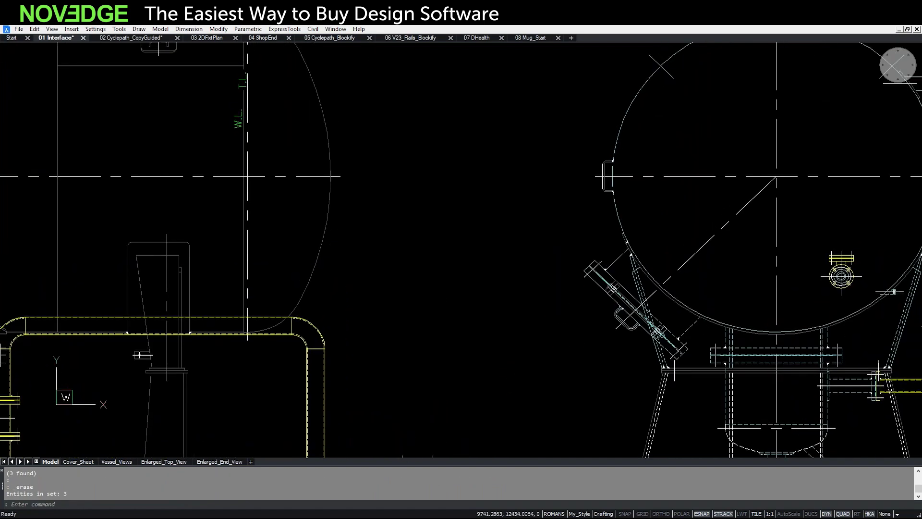
{"action": "scroll", "coordinate": [469, 366], "scroll_direction": "down", "scroll_amount": 3}
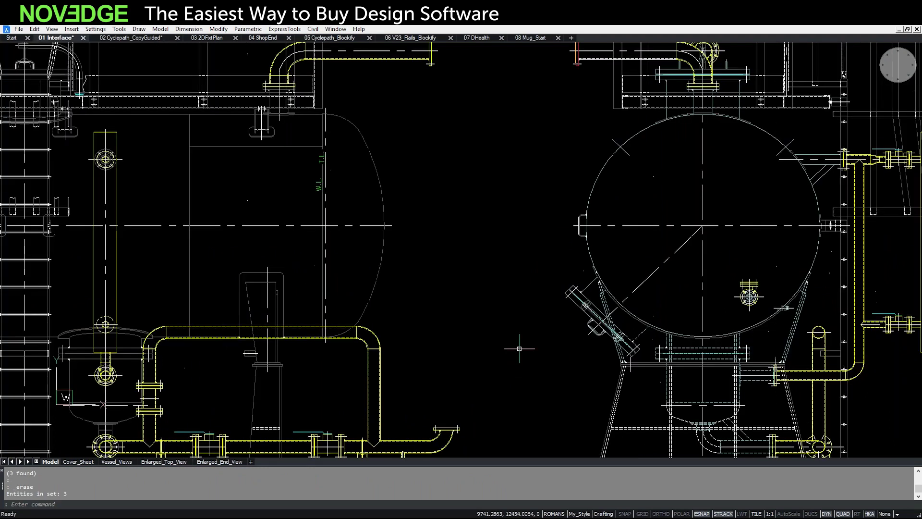
{"action": "scroll", "coordinate": [475, 336], "scroll_direction": "up", "scroll_amount": 6}
{"action": "middle_click_drag", "start_coordinate": [481, 309], "coordinate": [459, 293]}
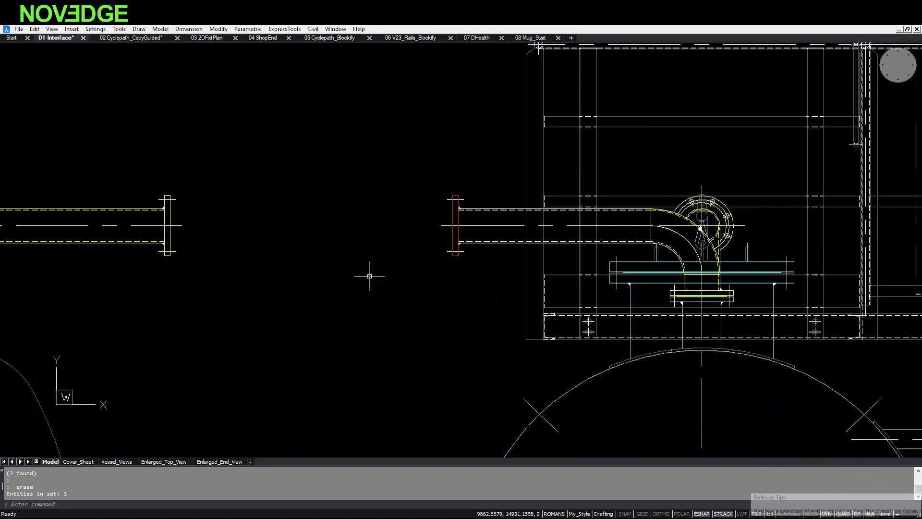
{"action": "scroll", "coordinate": [447, 151], "scroll_direction": "up", "scroll_amount": 2}
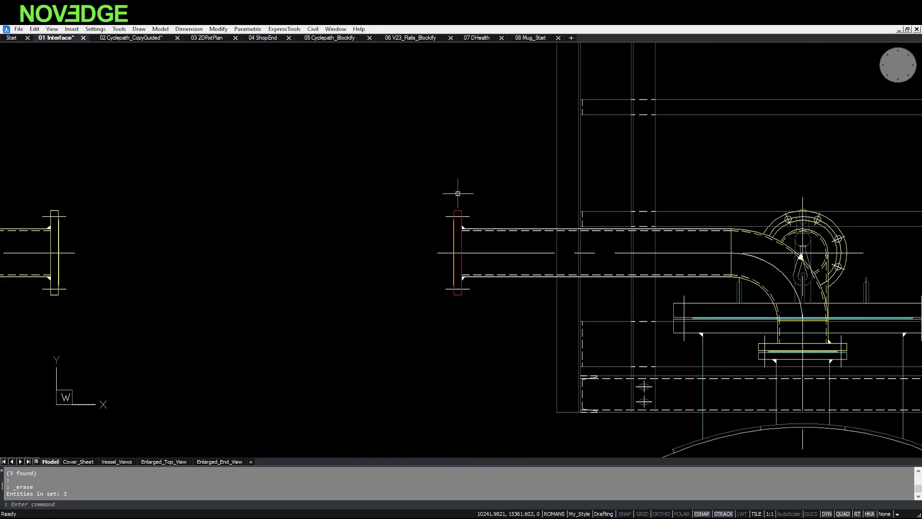
{"action": "scroll", "coordinate": [478, 189], "scroll_direction": "up", "scroll_amount": 2}
{"action": "scroll", "coordinate": [462, 212], "scroll_direction": "up", "scroll_amount": 1}
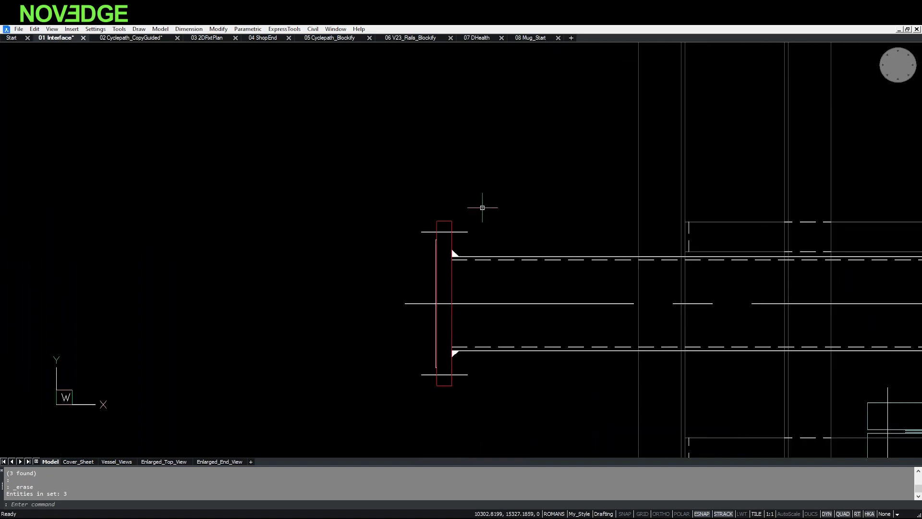
{"action": "mouse_move", "coordinate": [444, 220]}
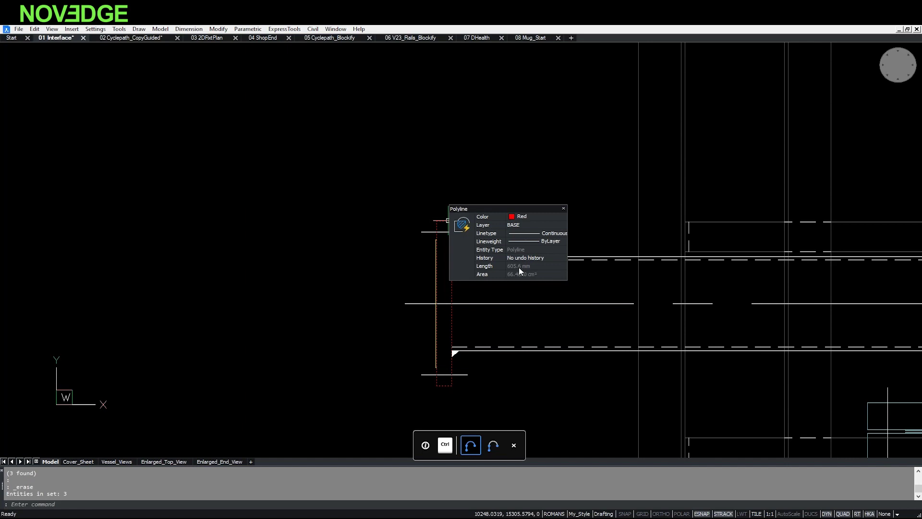
{"action": "left_click", "coordinate": [537, 216]}
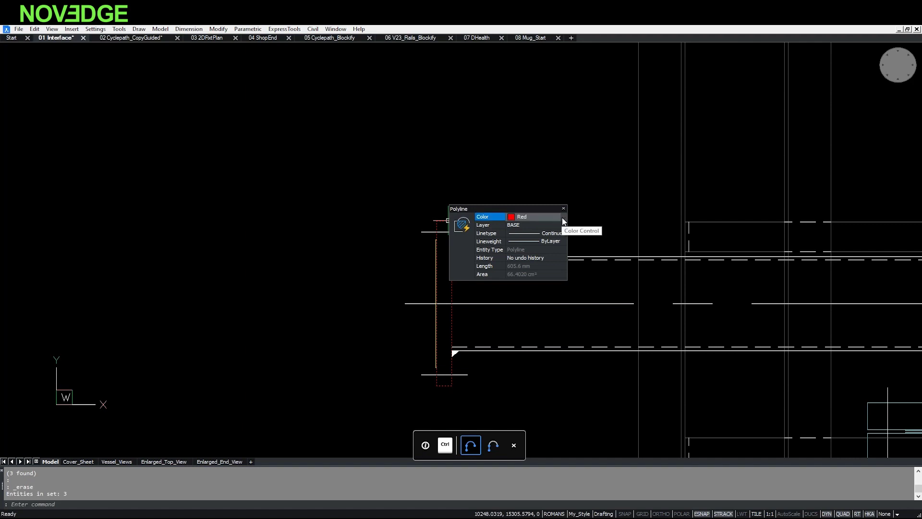
{"action": "left_click", "coordinate": [562, 217]}
{"action": "left_click", "coordinate": [527, 226]}
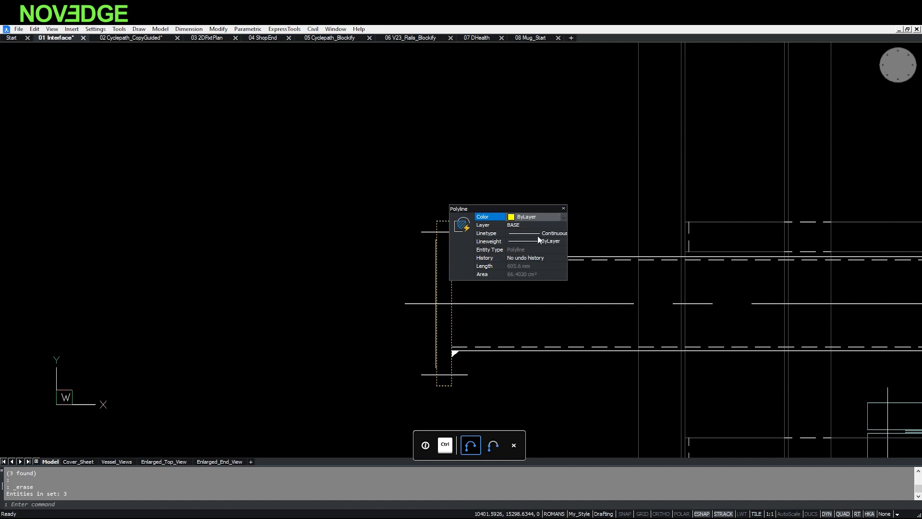
Step: Select the four solid and dashed pipe wall lines beside the flange and assign them to layer BASE
{"action": "left_click", "coordinate": [563, 243]}
{"action": "left_click", "coordinate": [537, 276]}
{"action": "left_click", "coordinate": [545, 329]}
{"action": "left_click", "coordinate": [517, 358]}
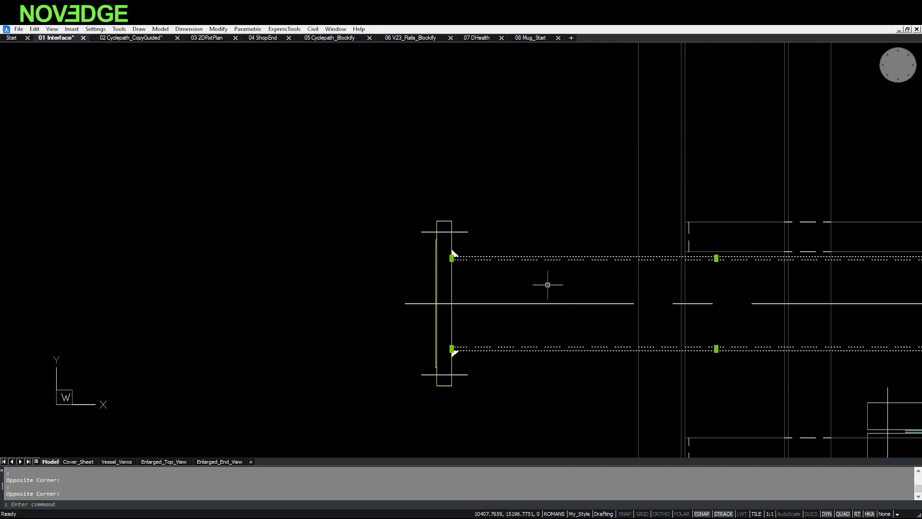
{"action": "mouse_move", "coordinate": [548, 258]}
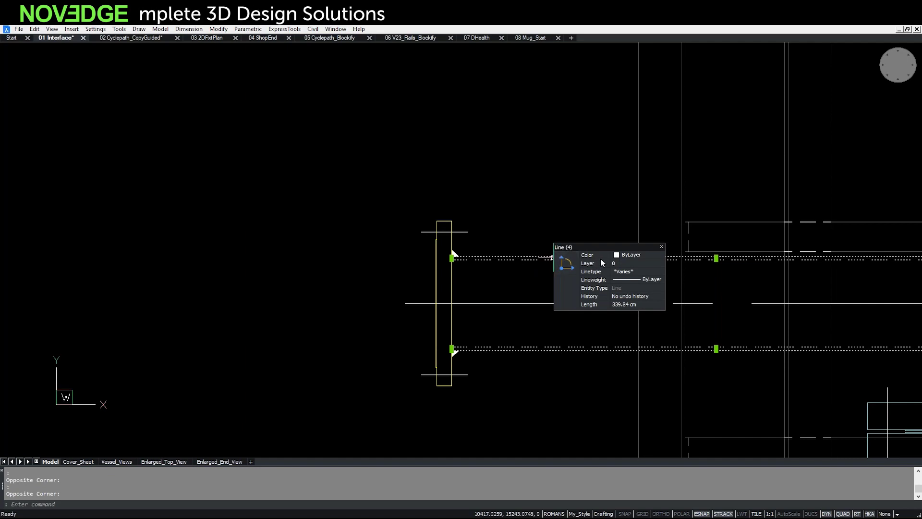
{"action": "left_click", "coordinate": [627, 265]}
{"action": "left_click", "coordinate": [661, 264]}
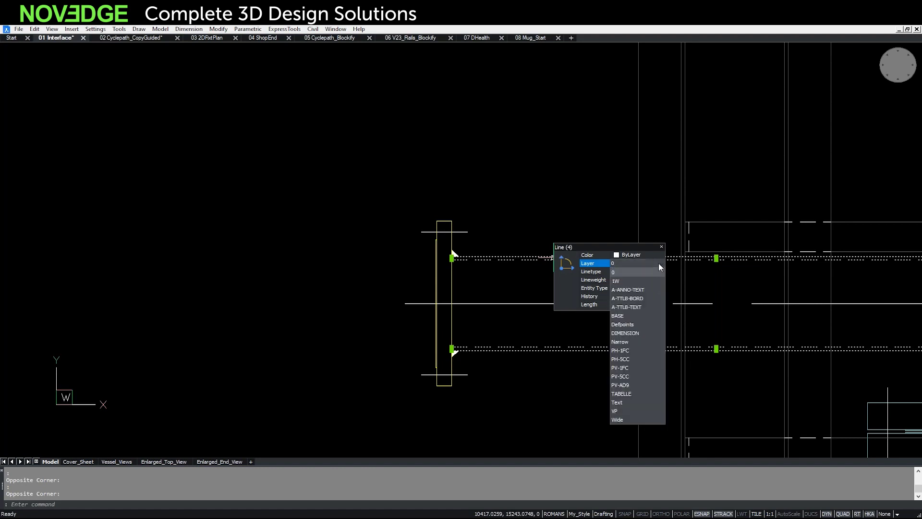
{"action": "left_click", "coordinate": [625, 315]}
{"action": "middle_click_drag", "start_coordinate": [372, 373], "coordinate": [378, 294]}
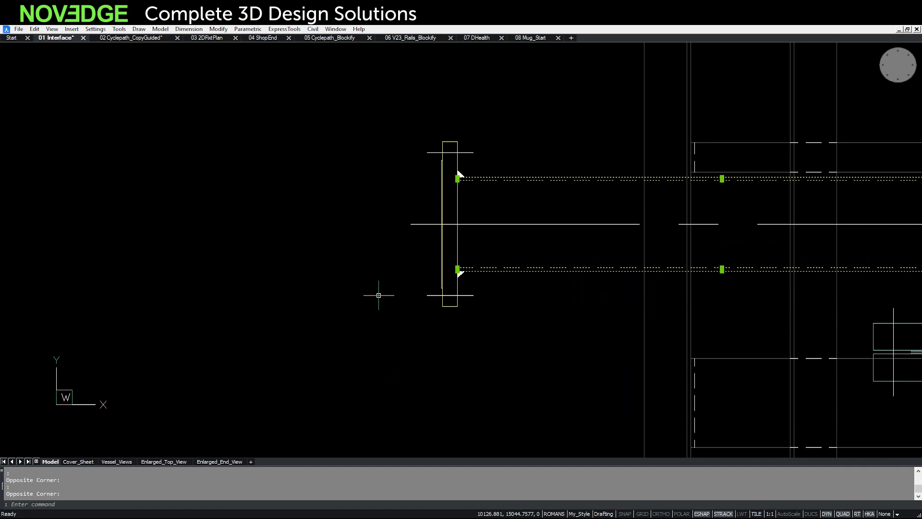
{"action": "key", "text": "Escape"}
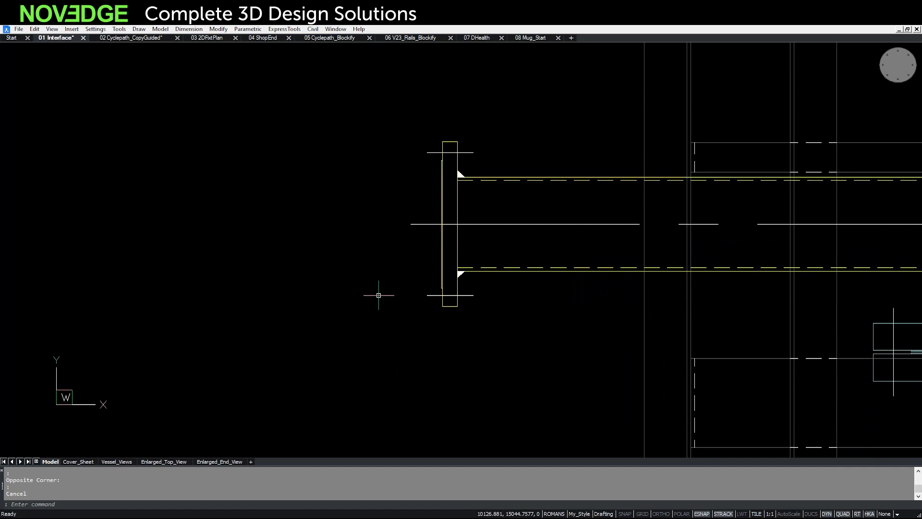
Step: Turn on the dynamic UCS for drawing beside the slanted flange on the end-view vessel
{"action": "scroll", "coordinate": [385, 293], "scroll_direction": "down", "scroll_amount": 2}
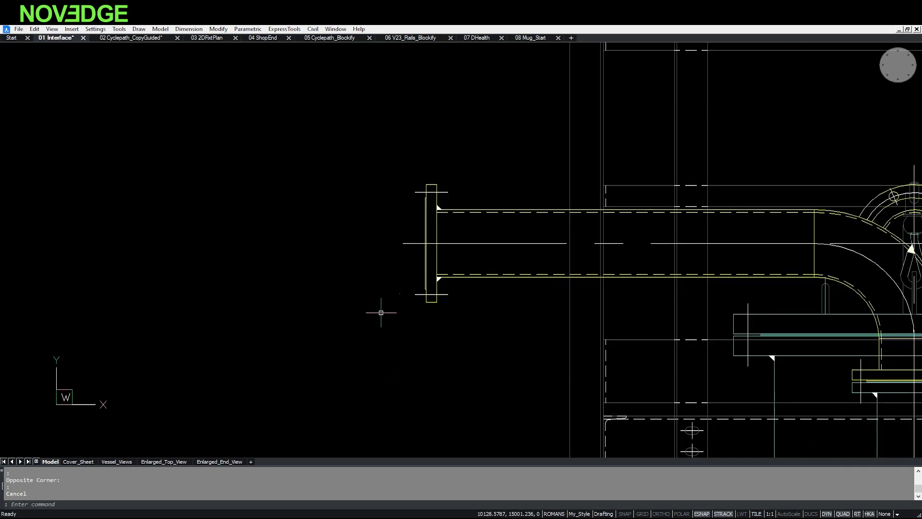
{"action": "middle_click_drag", "start_coordinate": [380, 313], "coordinate": [450, 298]}
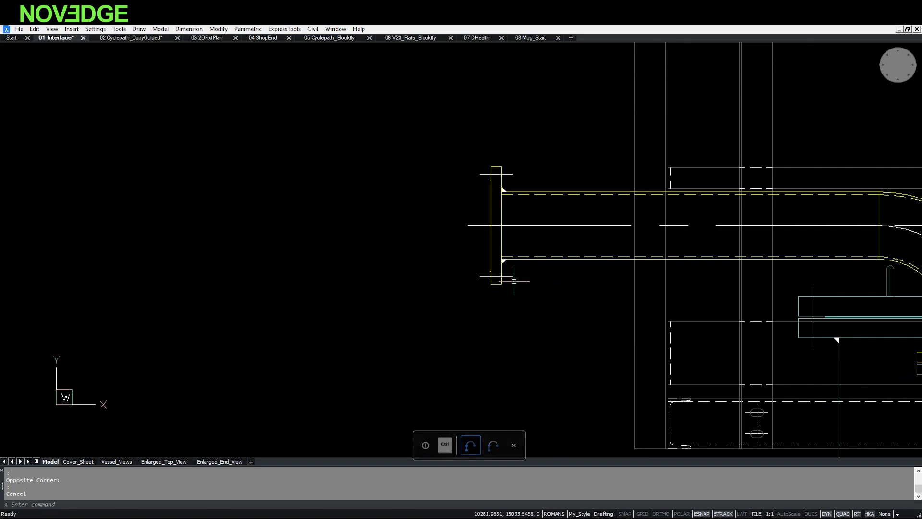
{"action": "middle_click_drag", "start_coordinate": [520, 281], "coordinate": [529, 284]}
{"action": "scroll", "coordinate": [528, 283], "scroll_direction": "down", "scroll_amount": 2}
{"action": "middle_click_drag", "start_coordinate": [448, 329], "coordinate": [492, 230]}
{"action": "scroll", "coordinate": [492, 230], "scroll_direction": "down", "scroll_amount": 2}
{"action": "middle_click_drag", "start_coordinate": [457, 324], "coordinate": [481, 177]}
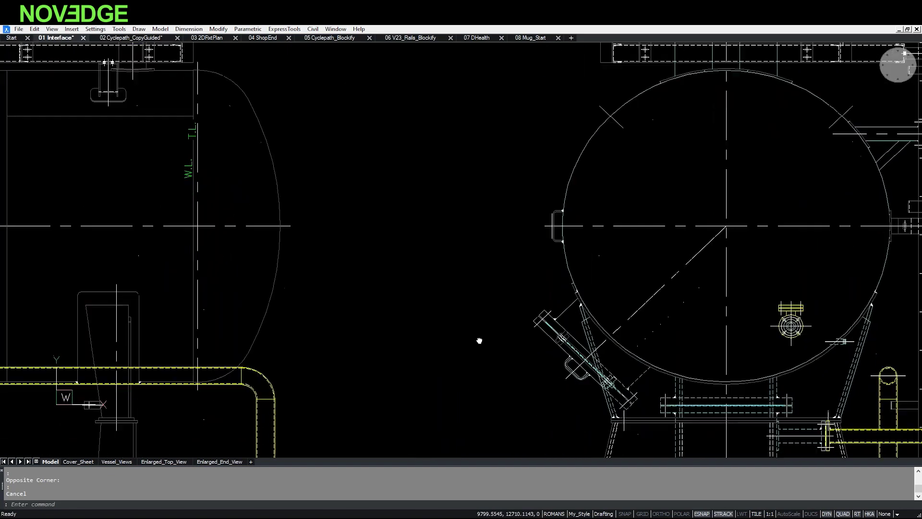
{"action": "scroll", "coordinate": [551, 270], "scroll_direction": "up", "scroll_amount": 1}
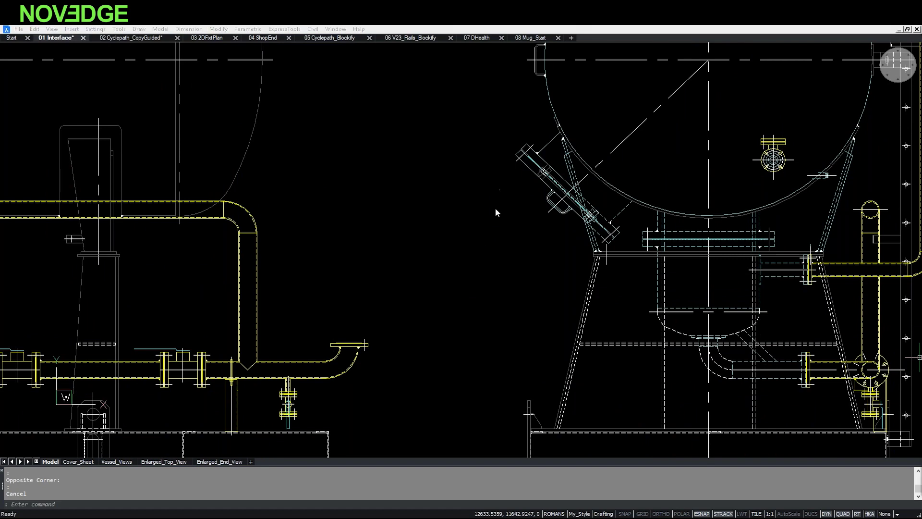
{"action": "scroll", "coordinate": [475, 269], "scroll_direction": "up", "scroll_amount": 5}
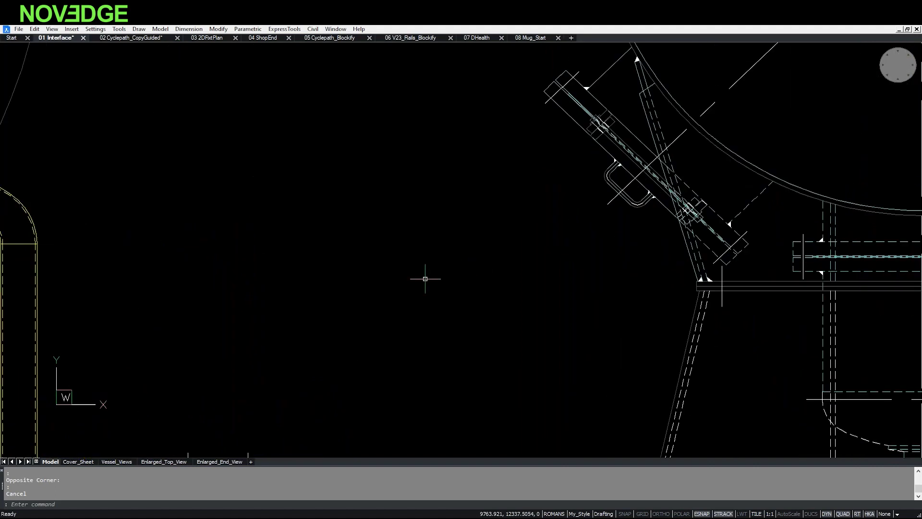
{"action": "middle_click_drag", "start_coordinate": [425, 279], "coordinate": [419, 294]}
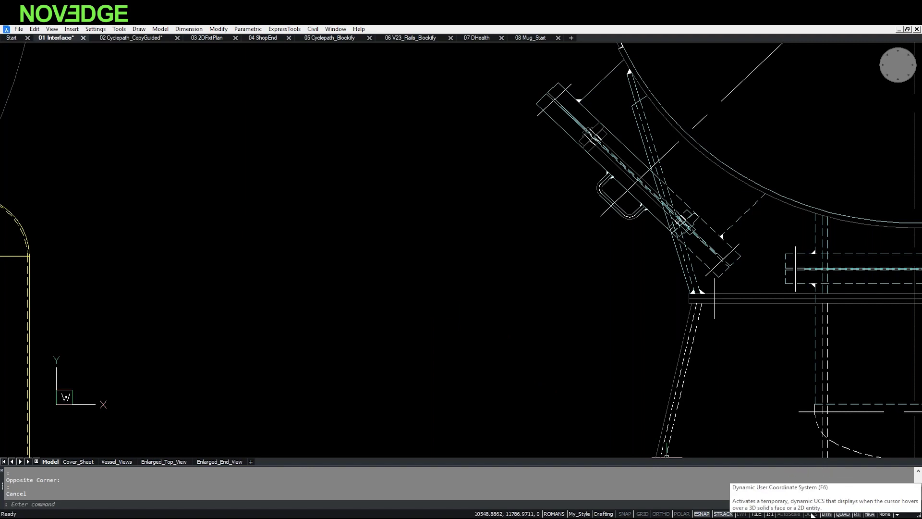
{"action": "middle_click_drag", "start_coordinate": [315, 313], "coordinate": [332, 314]}
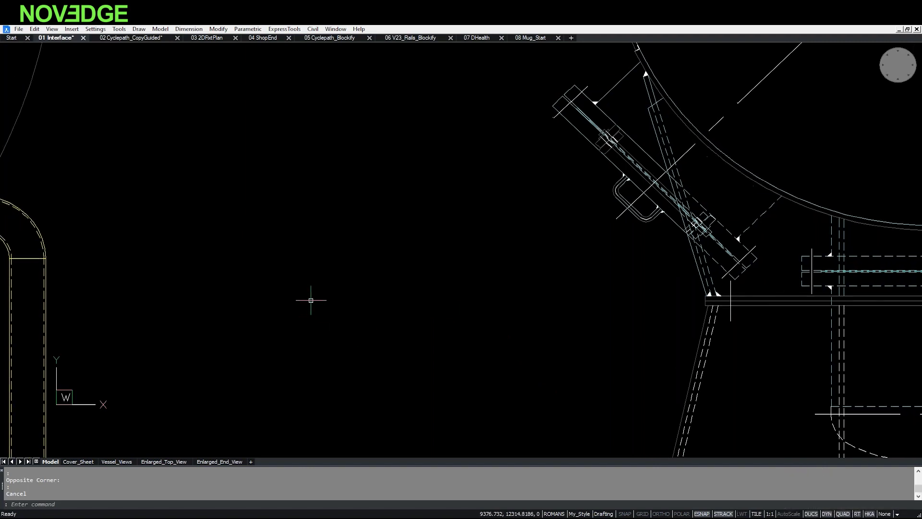
Step: Draw a horizontally aligned rectangle in the empty space between the yellow pipe and the slanted flange
{"action": "middle_click_drag", "start_coordinate": [207, 297], "coordinate": [190, 292]}
{"action": "right_click", "coordinate": [191, 293]}
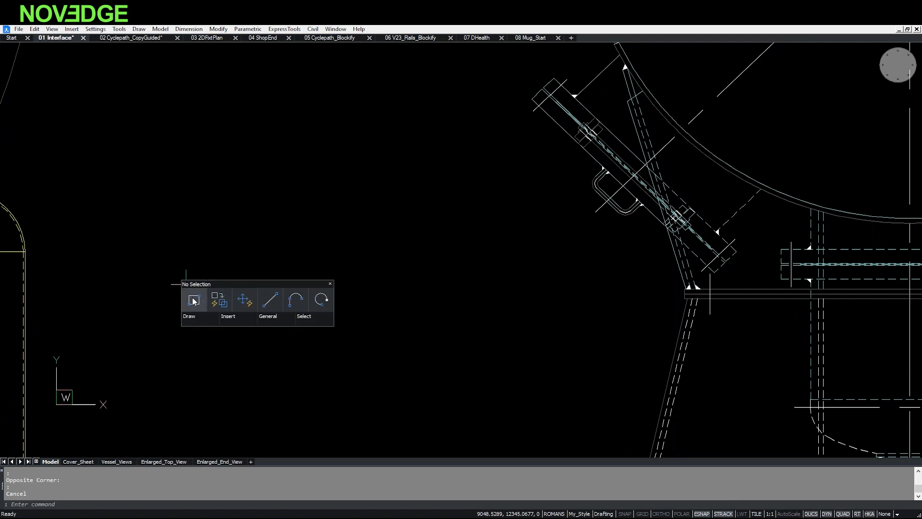
{"action": "left_click", "coordinate": [194, 300]}
{"action": "left_click", "coordinate": [146, 248]}
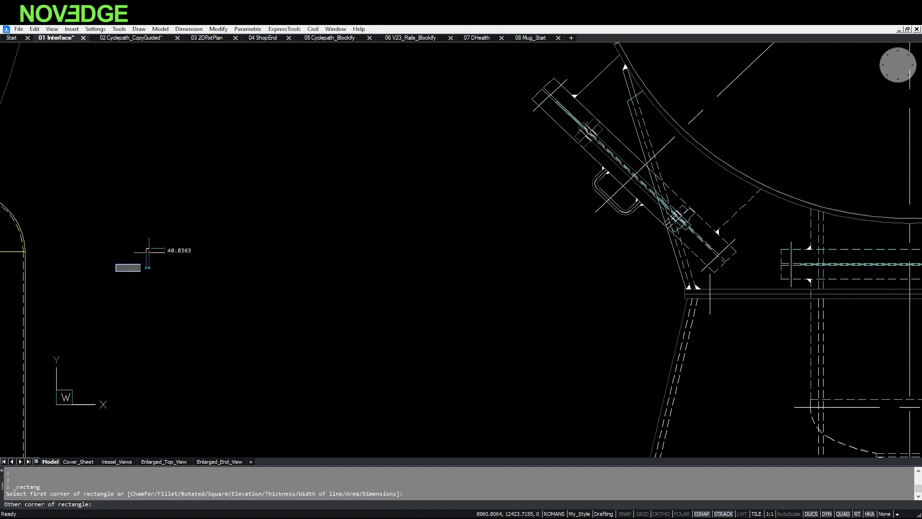
{"action": "left_click", "coordinate": [260, 332]}
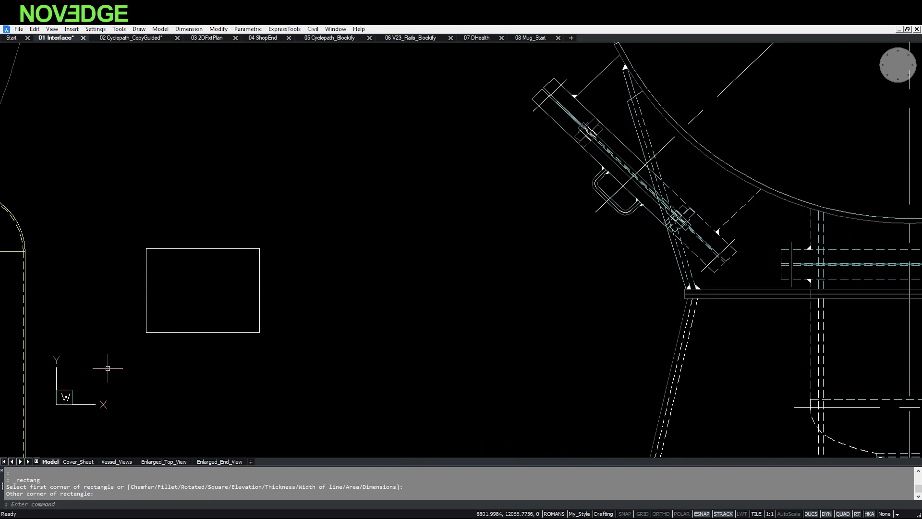
Step: Erase the horizontally aligned rectangle from the empty space
{"action": "left_click", "coordinate": [181, 332]}
{"action": "key", "text": "Escape"}
{"action": "left_click", "coordinate": [182, 332]}
{"action": "key", "text": "Escape"}
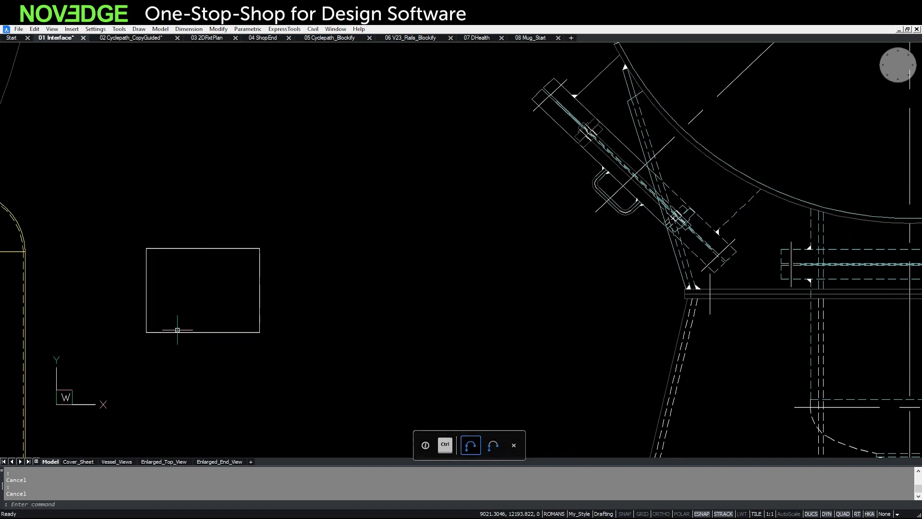
{"action": "left_click", "coordinate": [187, 331]}
{"action": "key", "text": "Delete"}
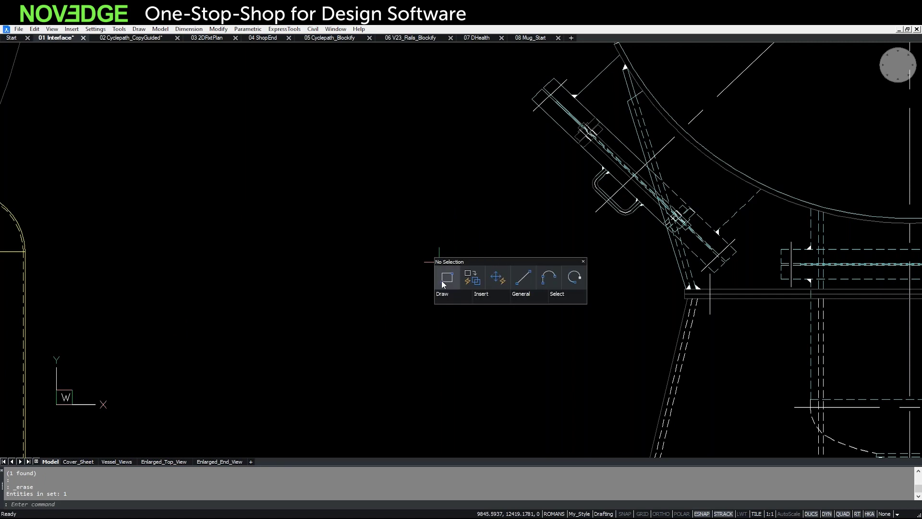
Step: Draw a rectangle aligned to the slanted flange's edge, starting from the endpoint at the flange's outer corner
{"action": "left_click", "coordinate": [447, 278]}
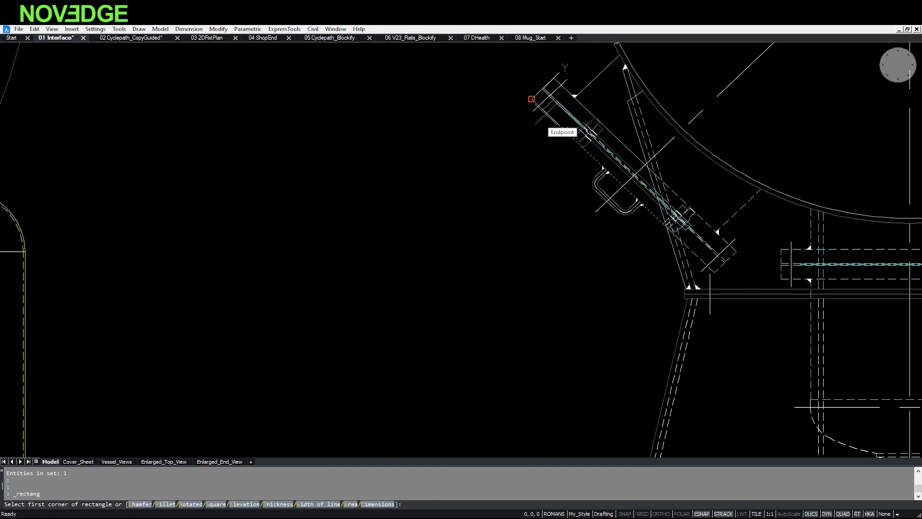
{"action": "left_click", "coordinate": [531, 99]}
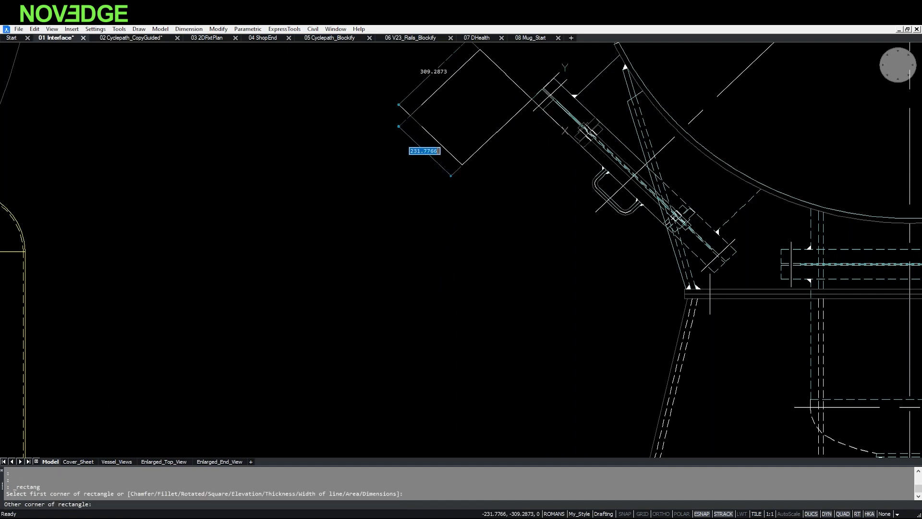
{"action": "left_click", "coordinate": [413, 110]}
{"action": "middle_click_drag", "start_coordinate": [410, 202], "coordinate": [410, 223]}
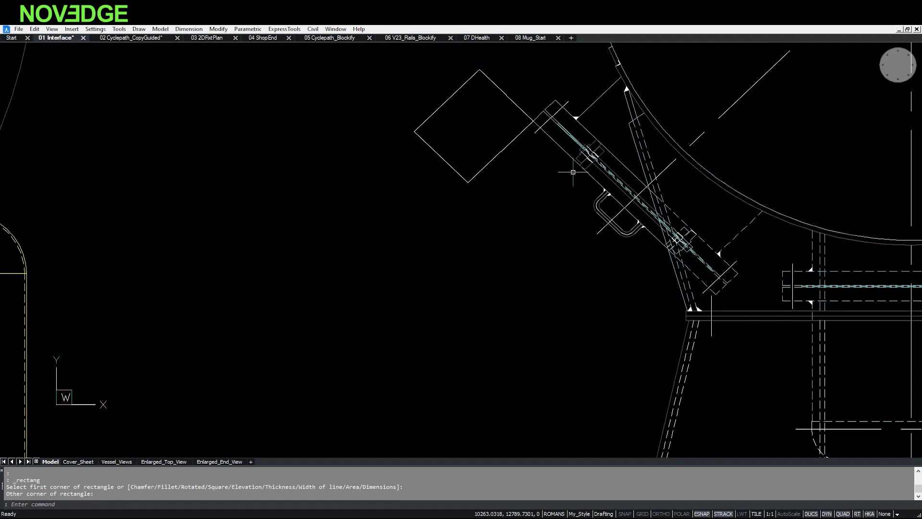
Step: Draw a second, smaller rectangle in the empty space, aligned to the lower edge of the first tilted rectangle
{"action": "right_click", "coordinate": [286, 241]}
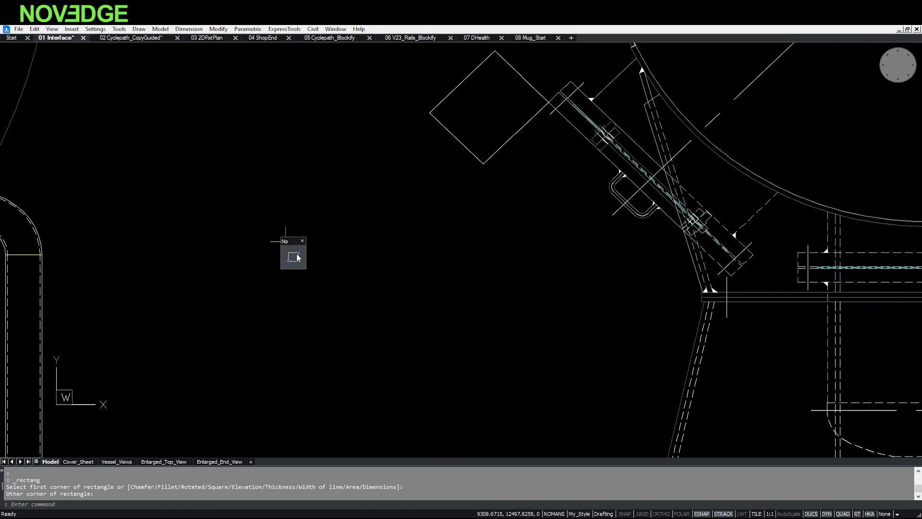
{"action": "left_click", "coordinate": [294, 257]}
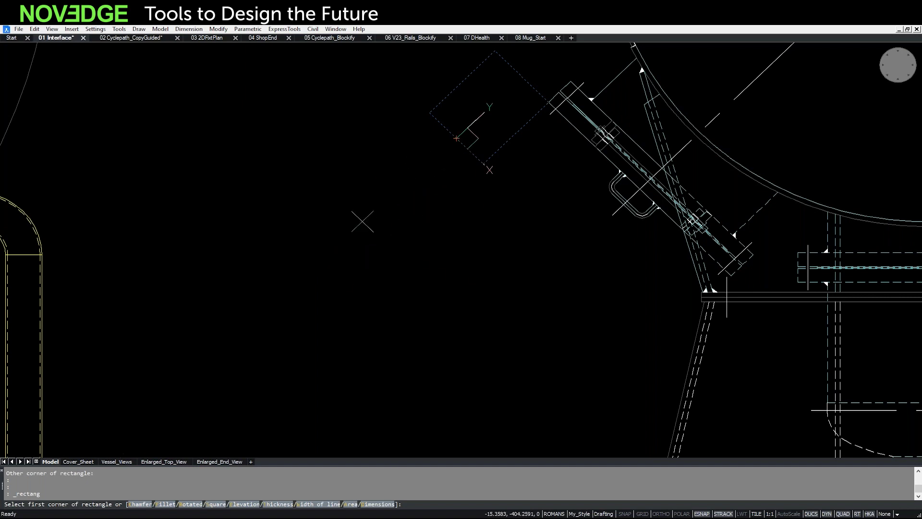
{"action": "left_click", "coordinate": [432, 254]}
{"action": "left_click", "coordinate": [340, 263]}
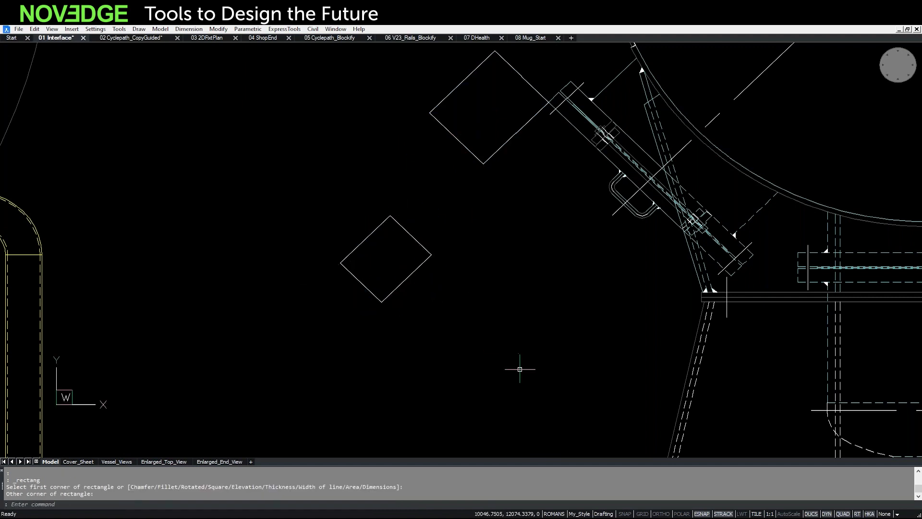
Step: Set the distance between the facing sides of the two tilted rectangles to 200 by moving the smaller rectangle
{"action": "middle_click_drag", "start_coordinate": [487, 332], "coordinate": [540, 361]}
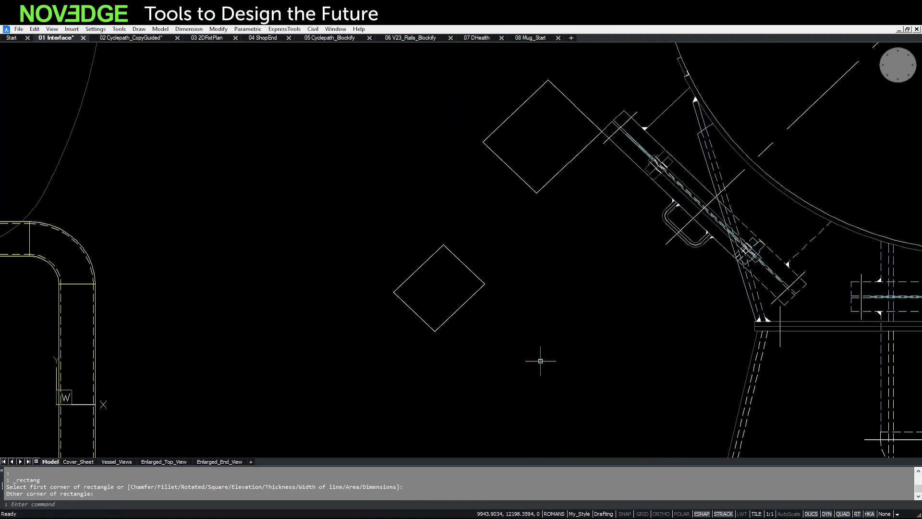
{"action": "middle_click_drag", "start_coordinate": [236, 387], "coordinate": [149, 380]}
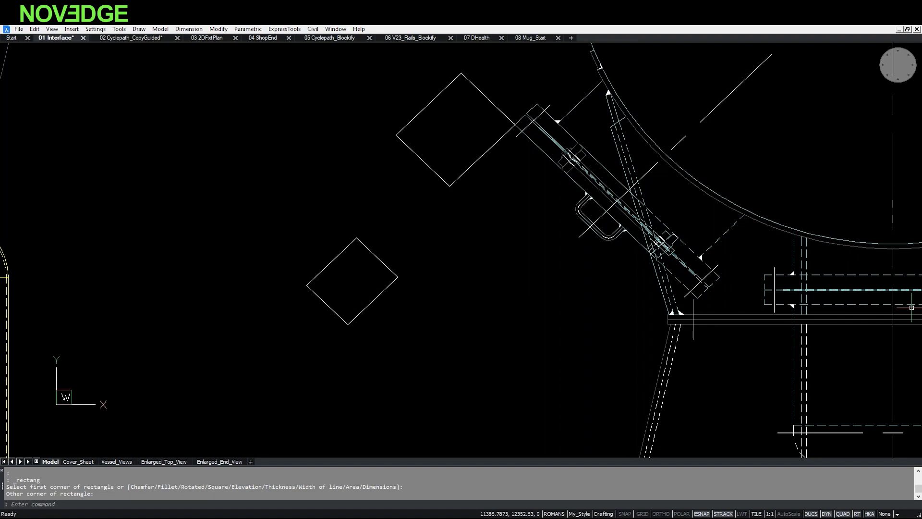
{"action": "mouse_move", "coordinate": [414, 233]}
{"action": "middle_mouse_down"}
{"action": "mouse_move", "coordinate": [442, 232]}
{"action": "mouse_move", "coordinate": [450, 248]}
{"action": "middle_mouse_up"}
{"action": "left_click", "coordinate": [483, 176]}
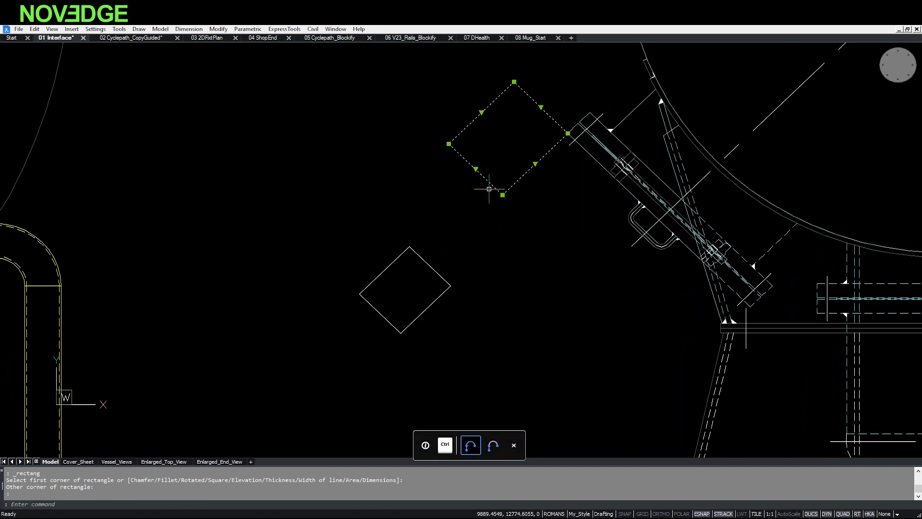
{"action": "left_click", "coordinate": [423, 261]}
{"action": "key", "text": "Tab"}
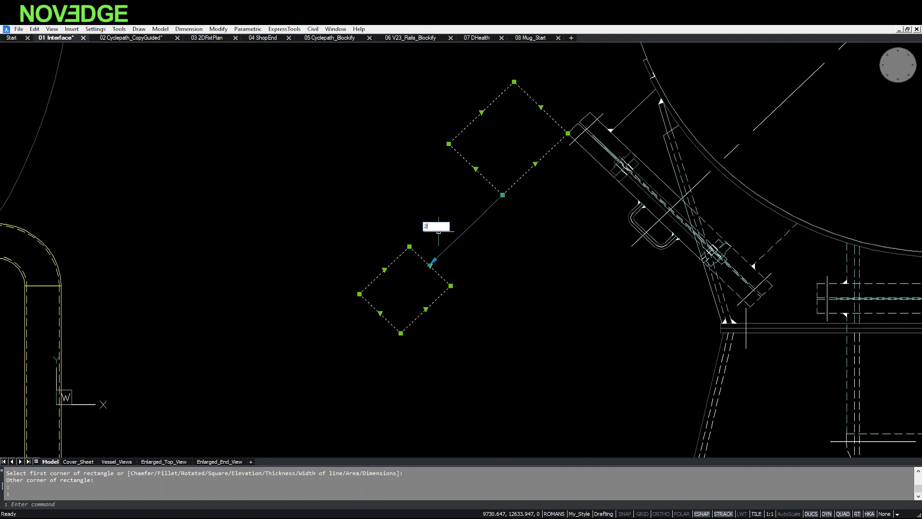
{"action": "key", "text": "Return"}
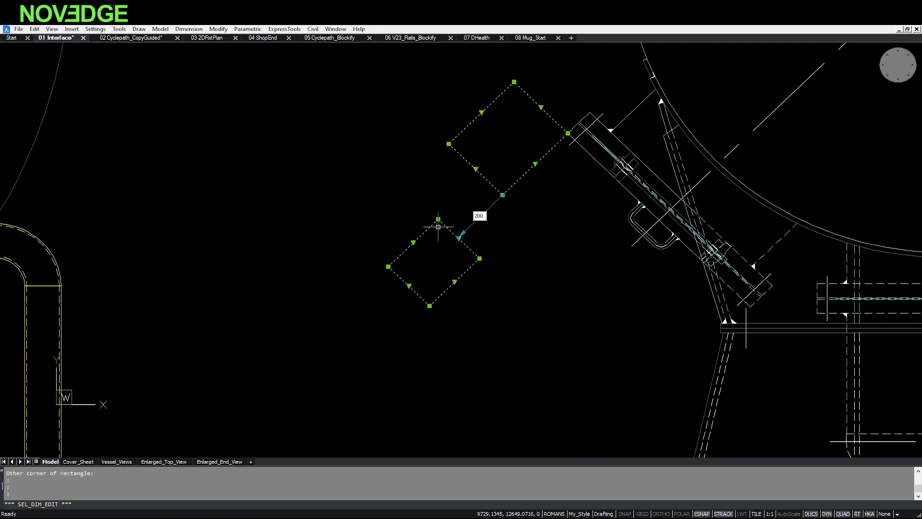
{"action": "key", "text": "Escape"}
{"action": "key", "text": "Escape"}
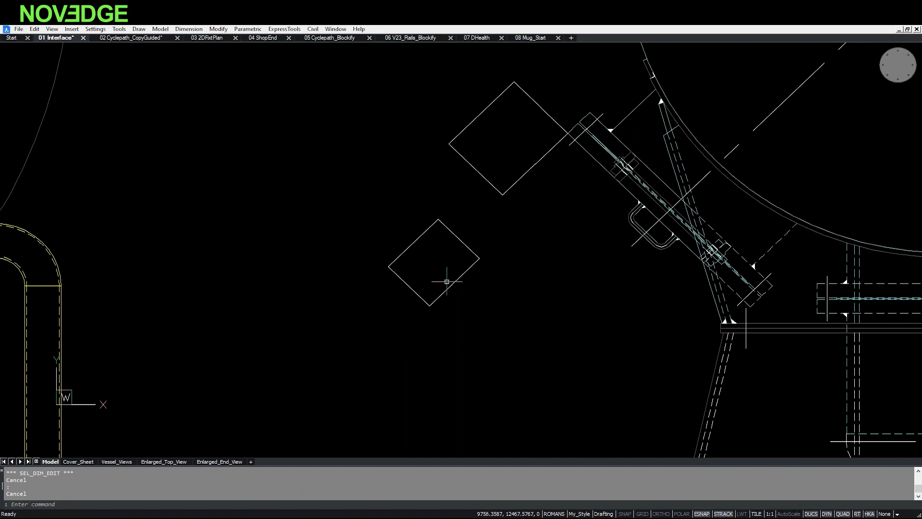
Step: Set the distance between the smaller tilted rectangle's upper-left and lower-right sides to 200
{"action": "mouse_move", "coordinate": [454, 284]}
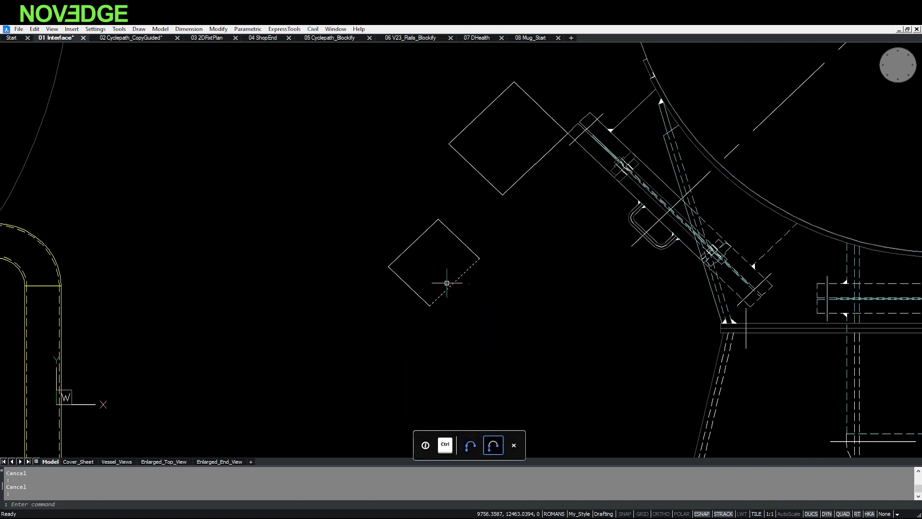
{"action": "key", "text": "ctrl"}
{"action": "left_click", "coordinate": [391, 269]}
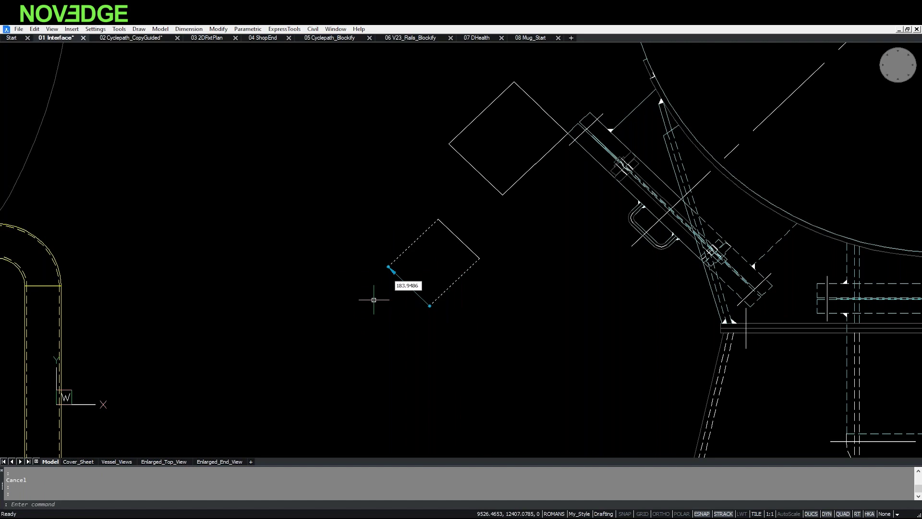
{"action": "key", "text": "Tab"}
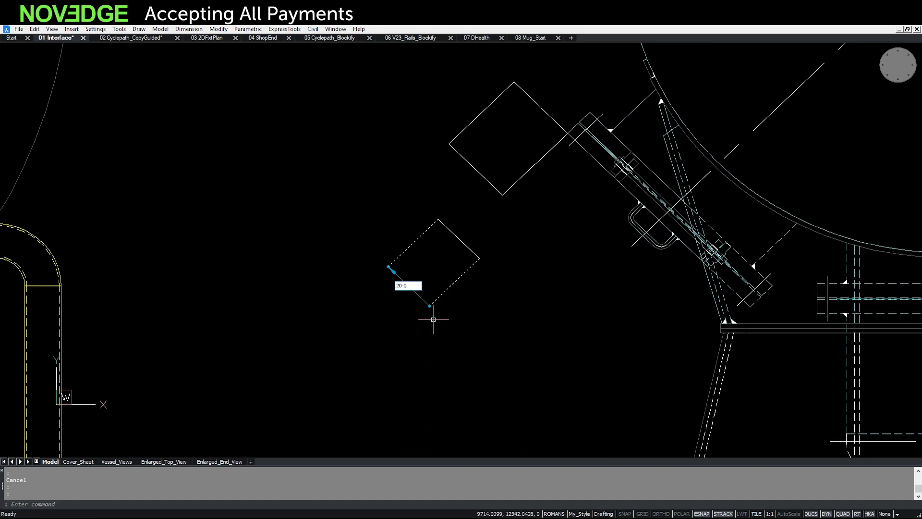
{"action": "type", "text": "200"}
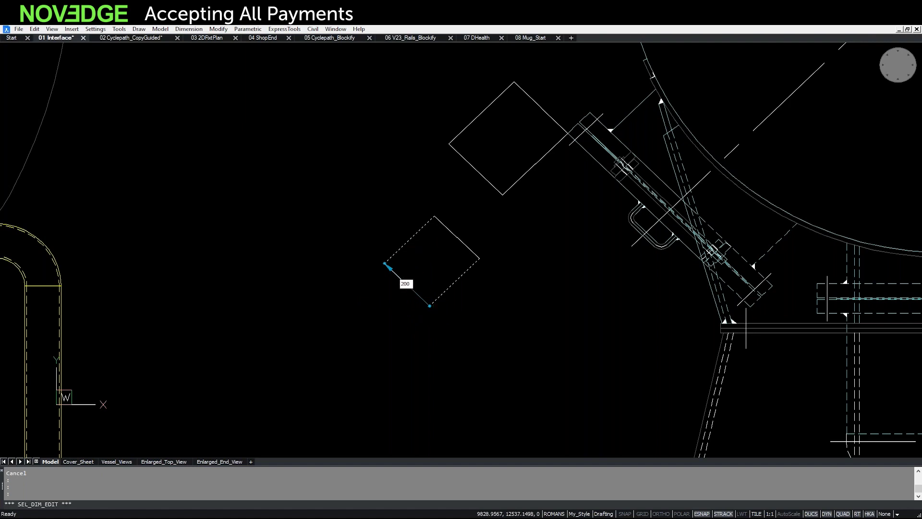
{"action": "key", "text": "Escape"}
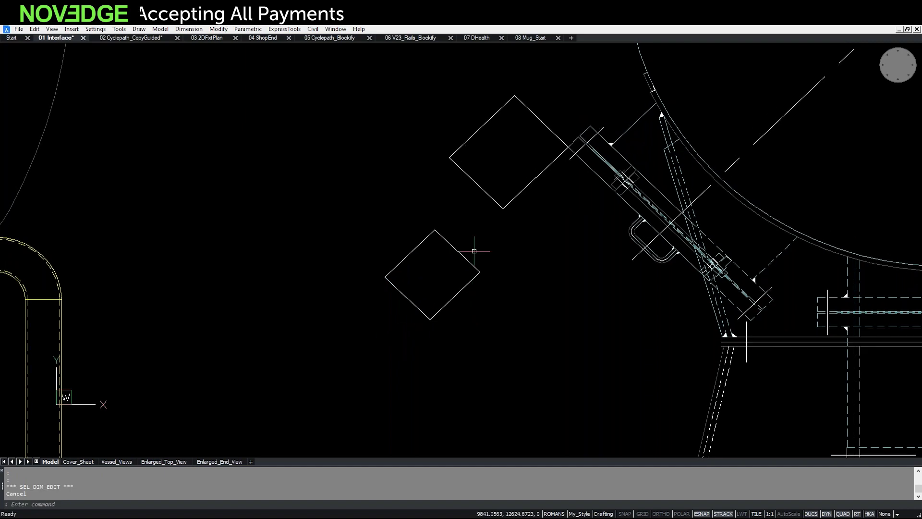
Step: Measure the gap between the two tilted rectangles, including its horizontal and vertical components
{"action": "left_click", "coordinate": [486, 196]}
{"action": "left_click", "coordinate": [456, 250]}
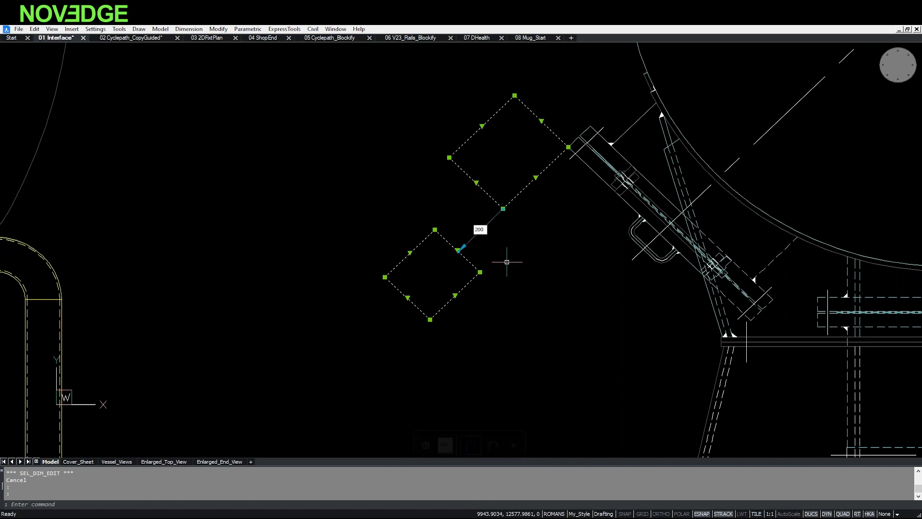
{"action": "left_click", "coordinate": [479, 230]}
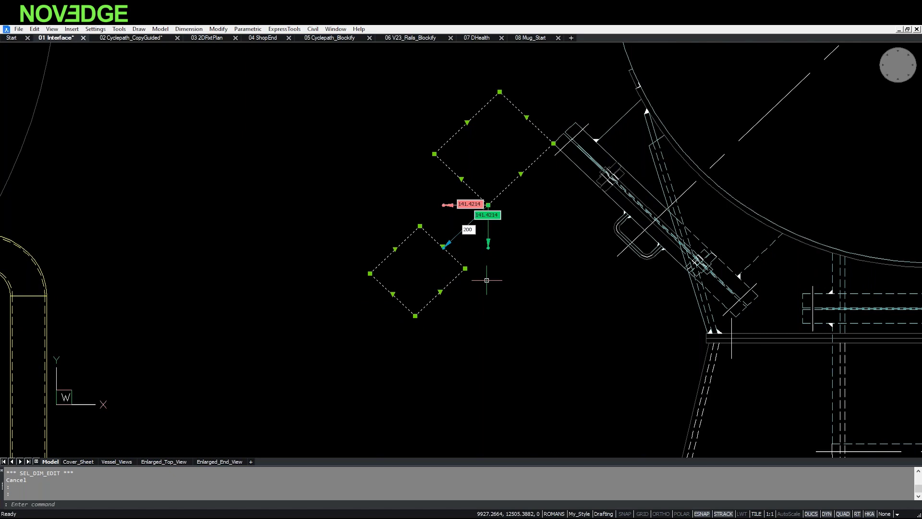
{"action": "key", "text": "Escape"}
{"action": "key", "text": "Escape"}
{"action": "scroll", "coordinate": [410, 266], "scroll_direction": "down", "scroll_amount": 5}
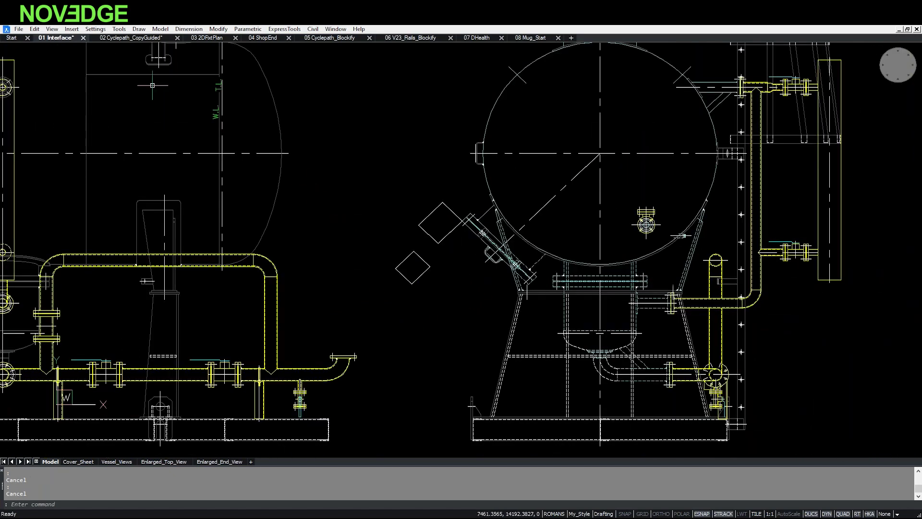
Step: Switch to the 03 2DFixtPlan drawing and bring up the manipulator on the small square fixture on grid line 2 below line E
{"action": "left_click", "coordinate": [205, 39]}
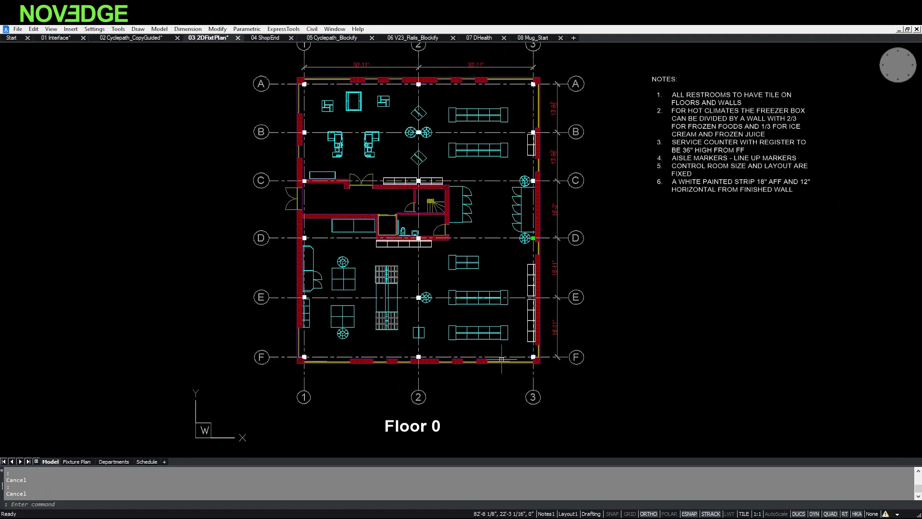
{"action": "scroll", "coordinate": [418, 336], "scroll_direction": "up", "scroll_amount": 6}
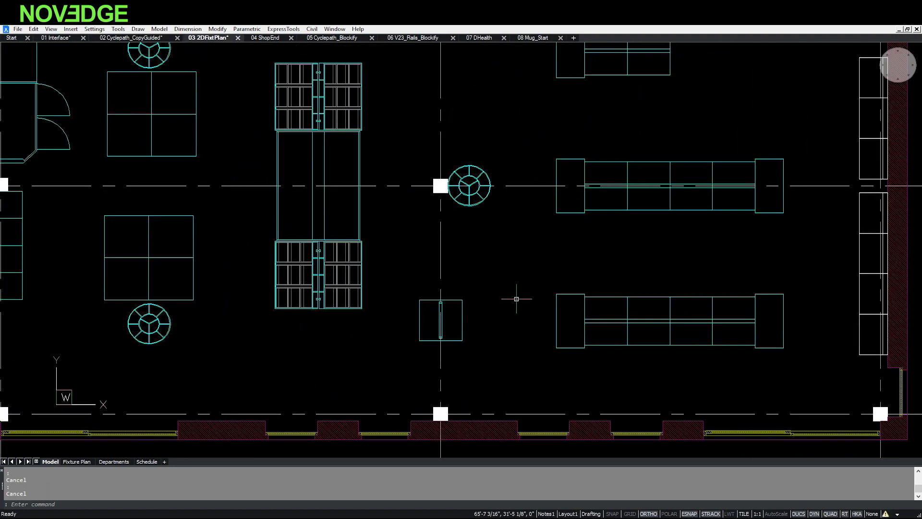
{"action": "scroll", "coordinate": [516, 299], "scroll_direction": "up", "scroll_amount": 1}
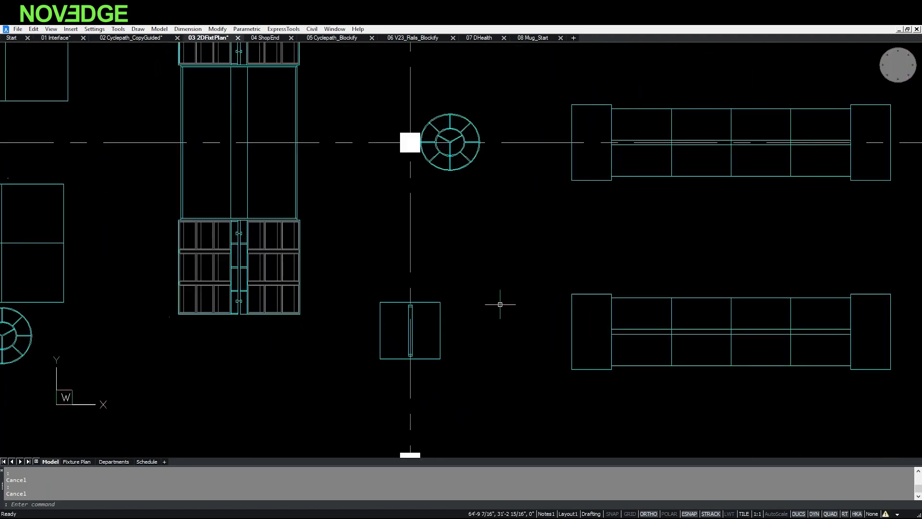
{"action": "left_click", "coordinate": [439, 325]}
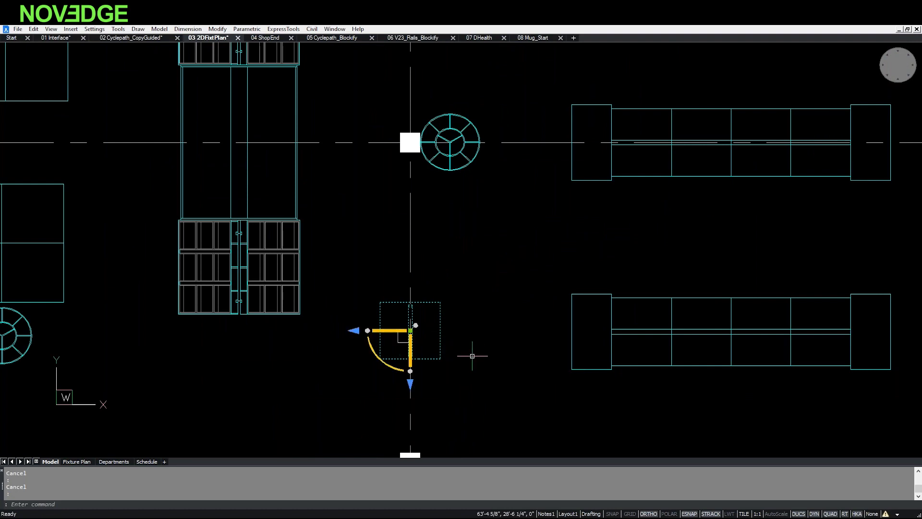
Step: Try moving the small square fixture along both manipulator axes and rotating it around its centre
{"action": "scroll", "coordinate": [494, 374], "scroll_direction": "down", "scroll_amount": 1}
{"action": "scroll", "coordinate": [494, 375], "scroll_direction": "up", "scroll_amount": 1}
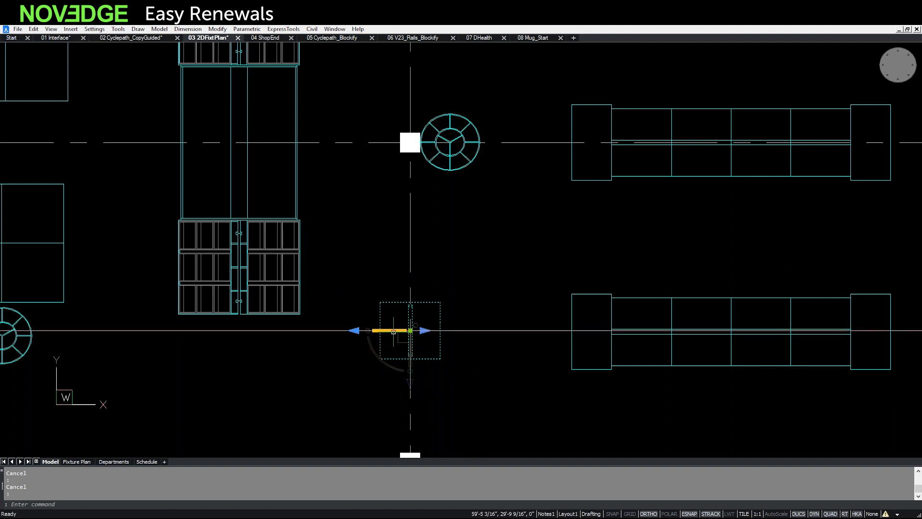
{"action": "left_click", "coordinate": [392, 330]}
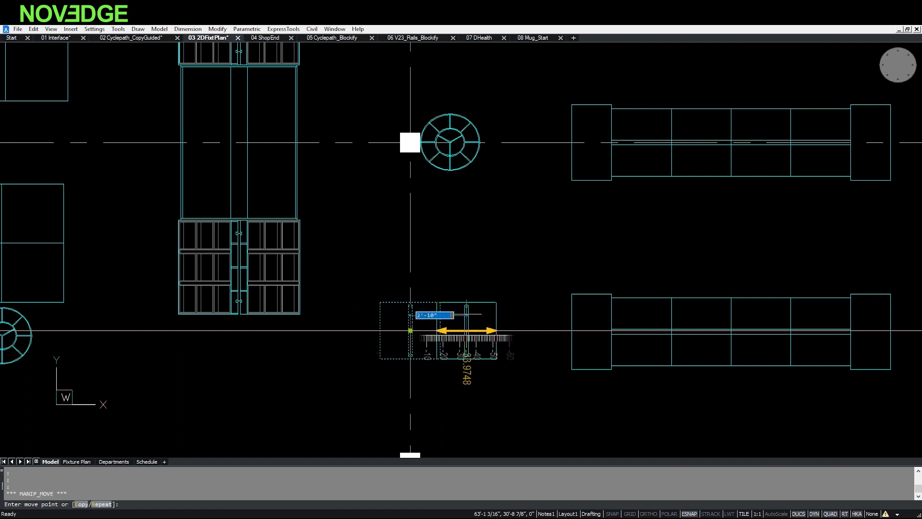
{"action": "key", "text": "Escape"}
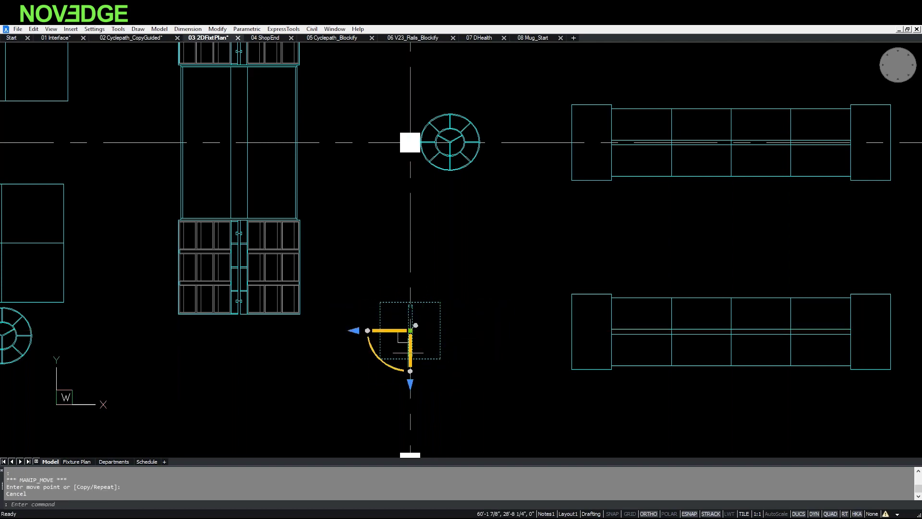
{"action": "left_click", "coordinate": [410, 347]}
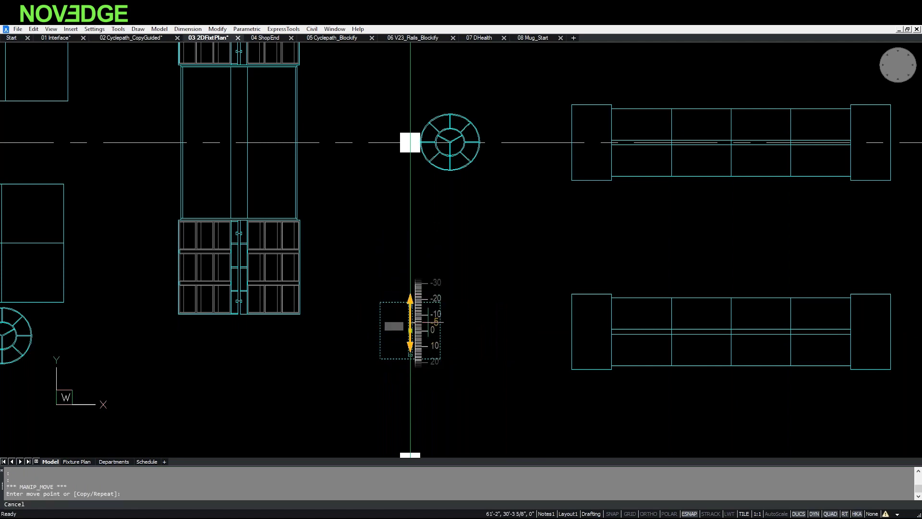
{"action": "left_click", "coordinate": [383, 362]}
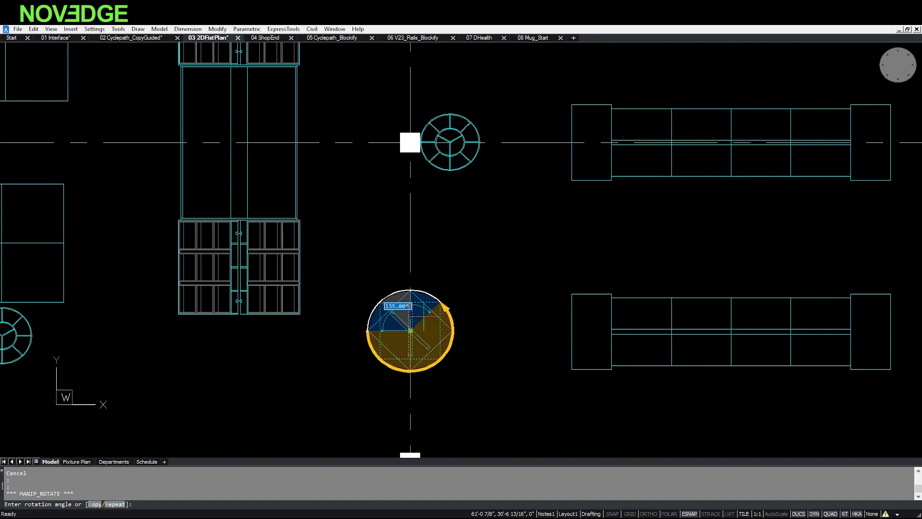
{"action": "key", "text": "Escape"}
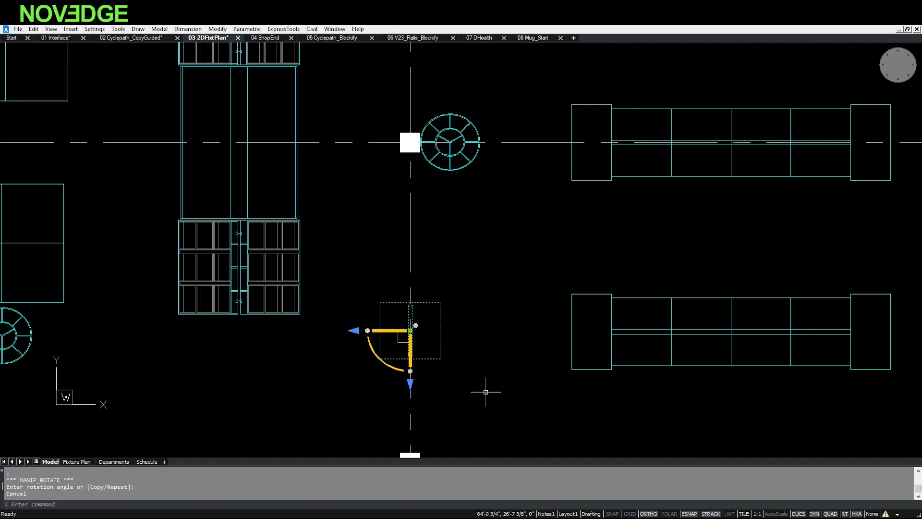
Step: Copy the small square fixture about 19'-10 9/16" up along grid line 2, aligned with the middle of the incomplete shelving unit's end
{"action": "scroll", "coordinate": [485, 391], "scroll_direction": "down", "scroll_amount": 2}
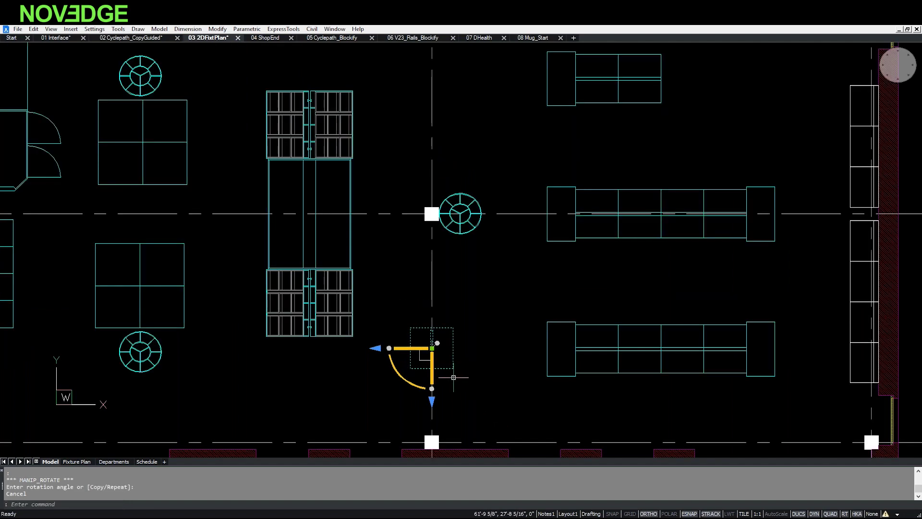
{"action": "left_click", "coordinate": [431, 366]}
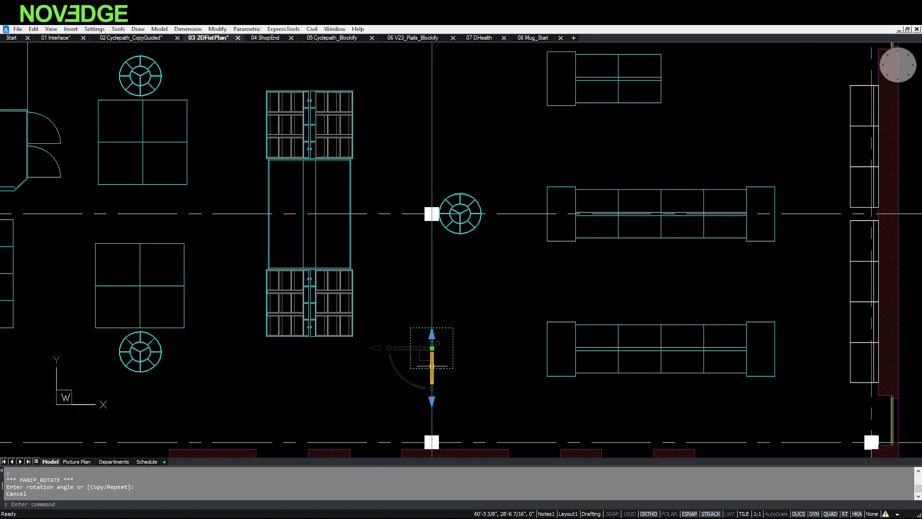
{"action": "left_click", "coordinate": [432, 333], "text": "ctrl"}
{"action": "middle_click_drag", "start_coordinate": [432, 94], "coordinate": [401, 252]}
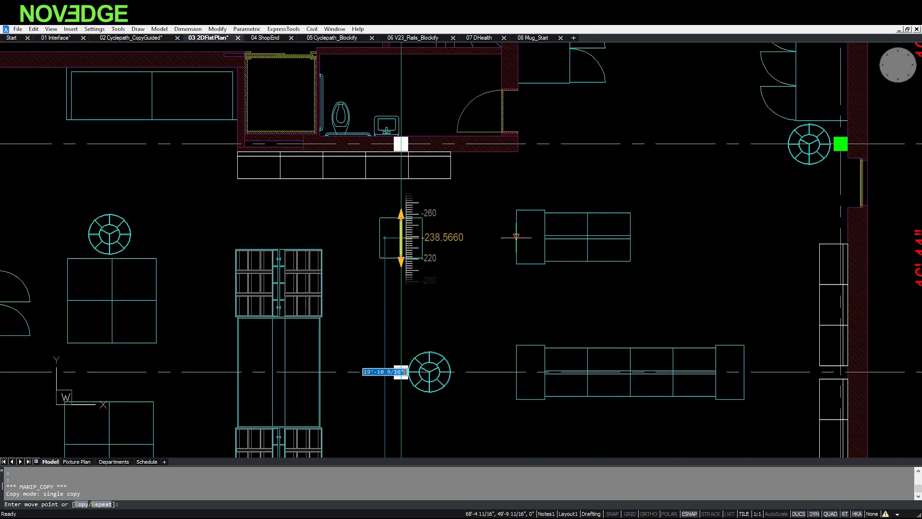
{"action": "left_click", "coordinate": [401, 238]}
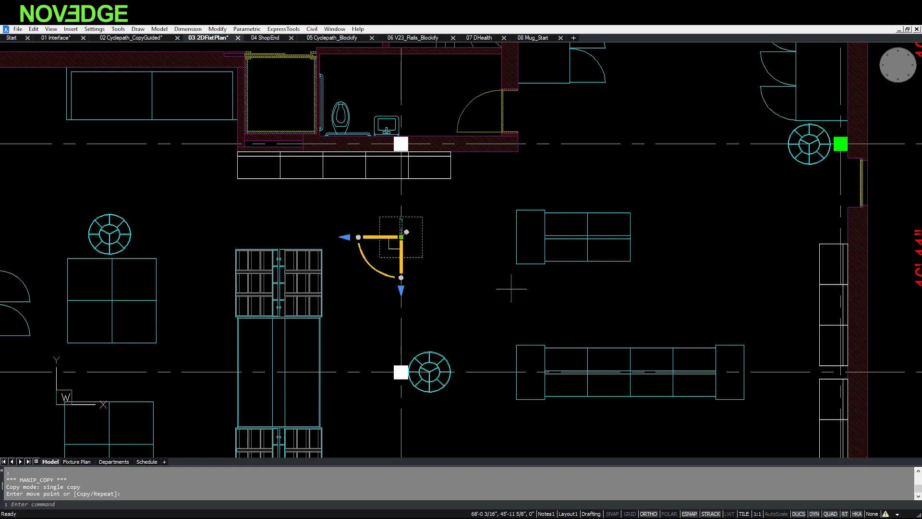
{"action": "key", "text": "Escape"}
{"action": "key", "text": "Escape"}
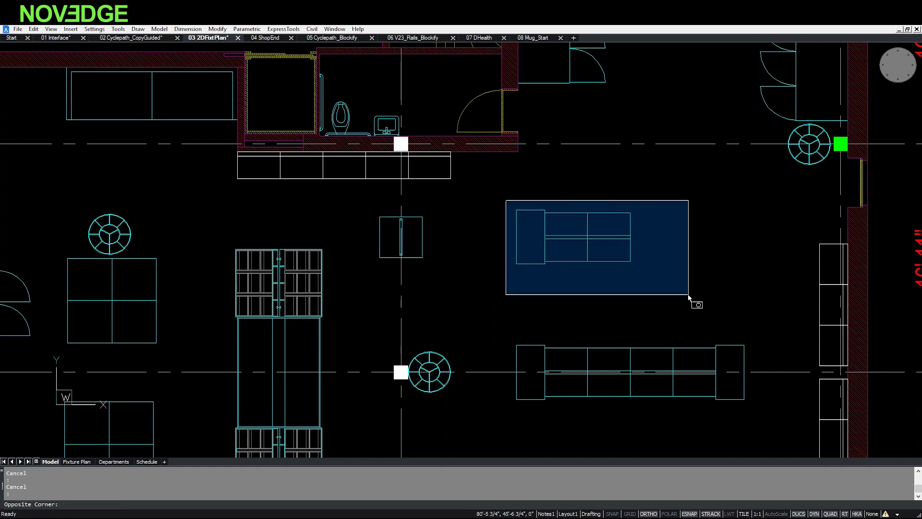
Step: Mirror a copy of the incomplete shelving unit horizontally about its open end with the manipulator, completing the run between lines D and E
{"action": "left_click", "coordinate": [672, 290]}
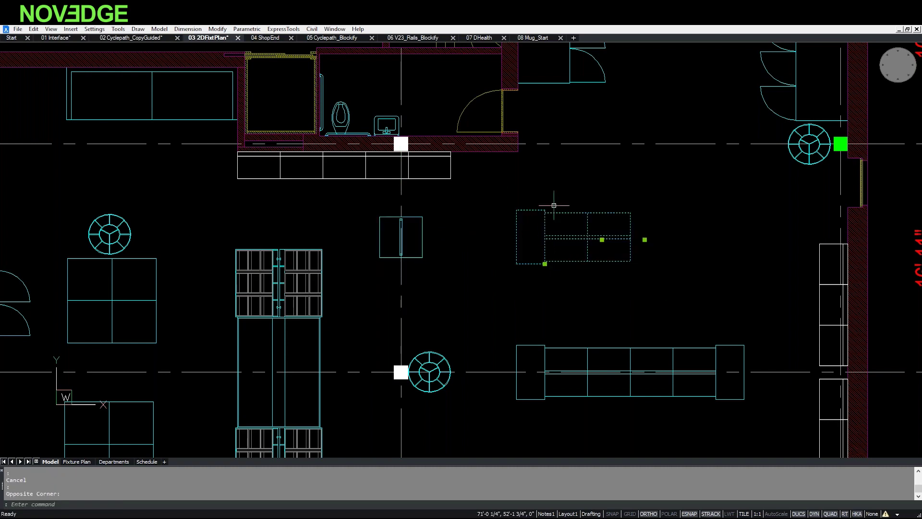
{"action": "mouse_move", "coordinate": [616, 238]}
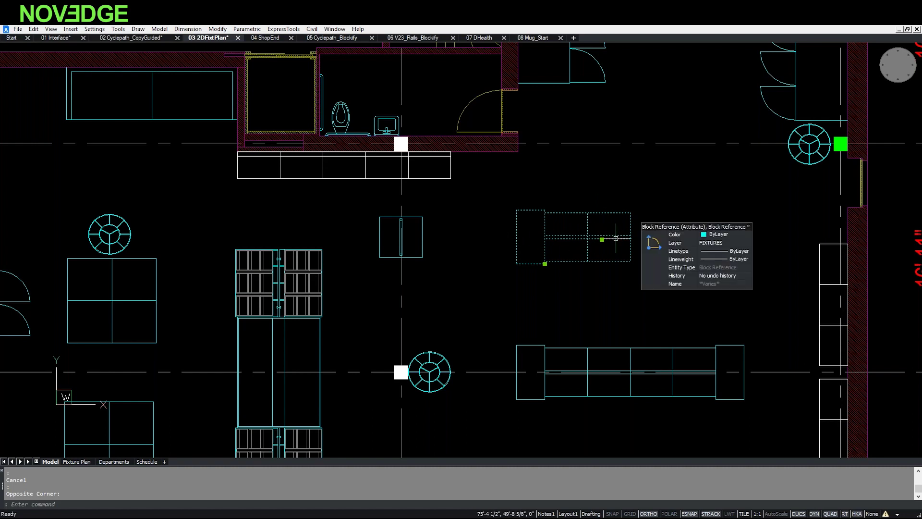
{"action": "left_click", "coordinate": [649, 243]}
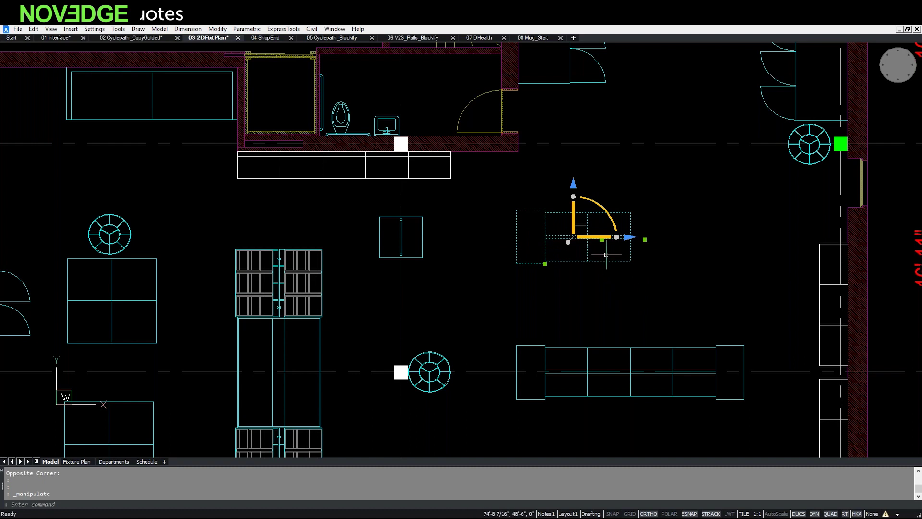
{"action": "left_click", "coordinate": [629, 238]}
{"action": "key", "text": "ctrl"}
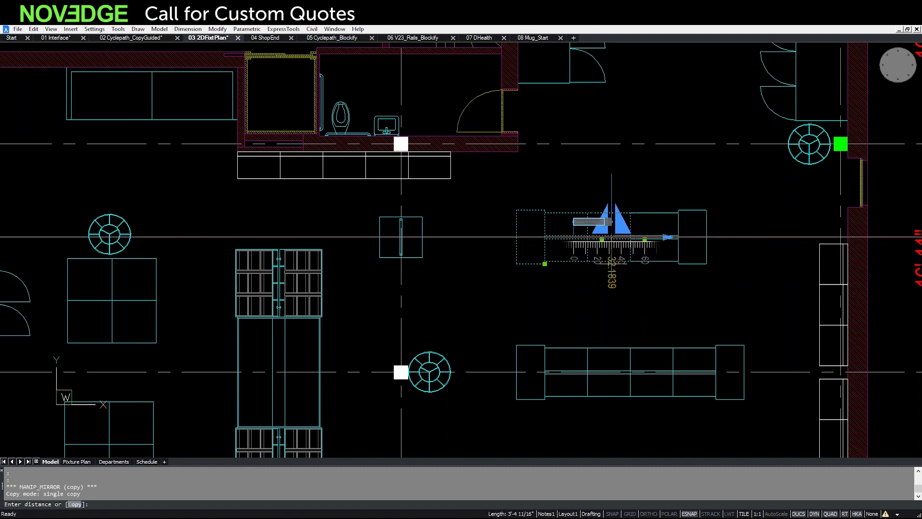
{"action": "left_click", "coordinate": [609, 291]}
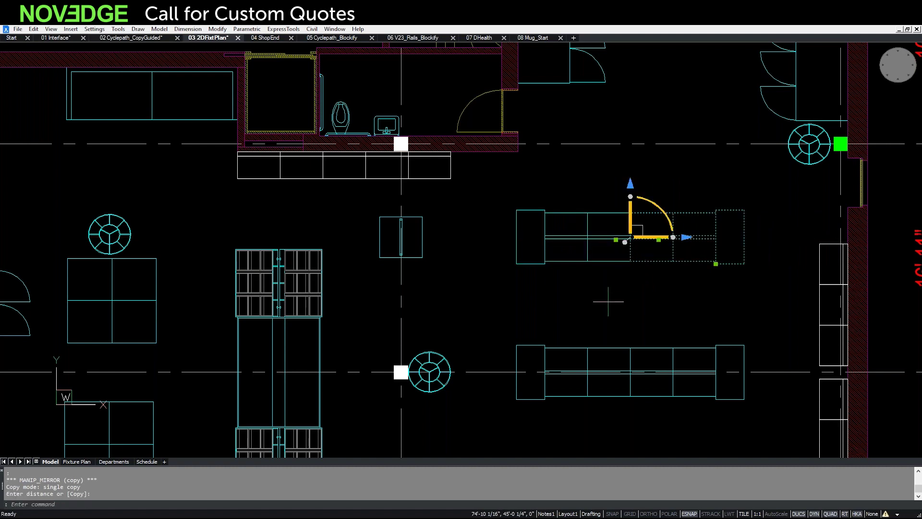
{"action": "key", "text": "Escape"}
{"action": "scroll", "coordinate": [608, 301], "scroll_direction": "down", "scroll_amount": 2}
{"action": "mouse_move", "coordinate": [608, 301]}
{"action": "middle_mouse_down"}
{"action": "mouse_move", "coordinate": [544, 289]}
{"action": "mouse_move", "coordinate": [523, 256]}
{"action": "middle_mouse_up"}
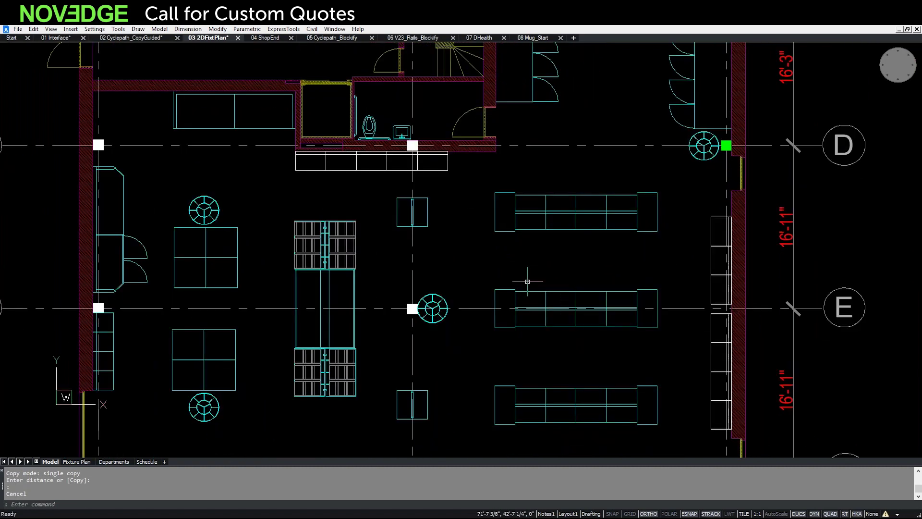
Step: Turn off clean screen mode to restore the full interface and show the whole Floor 0 plan with its notes
{"action": "scroll", "coordinate": [527, 281], "scroll_direction": "down", "scroll_amount": 2}
{"action": "mouse_move", "coordinate": [577, 303]}
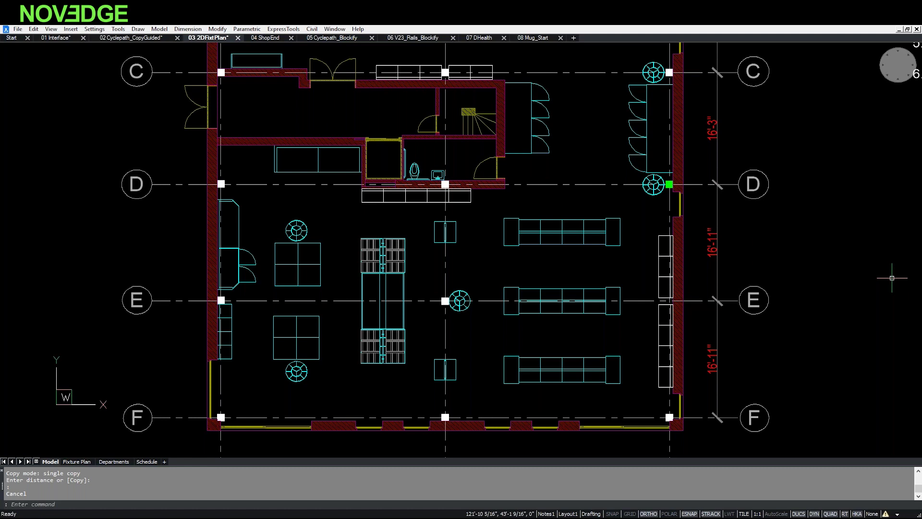
{"action": "mouse_move", "coordinate": [777, 268]}
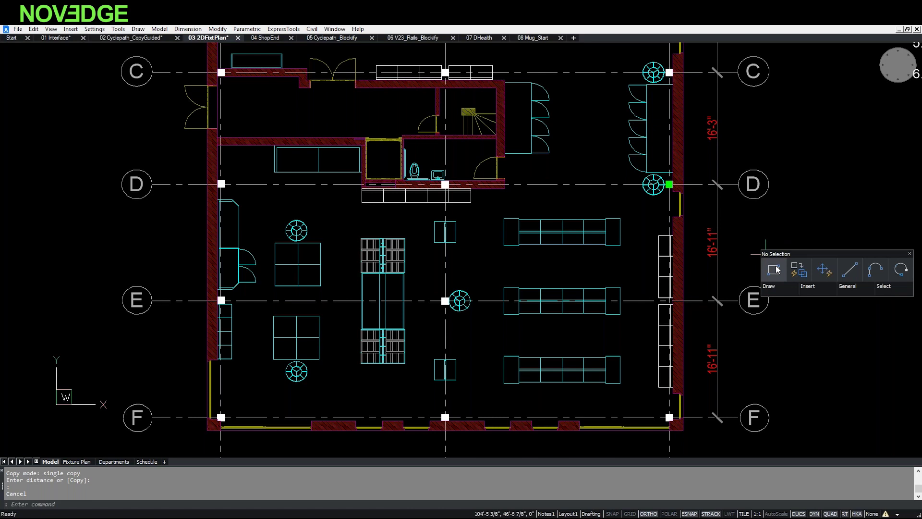
{"action": "mouse_move", "coordinate": [847, 288]}
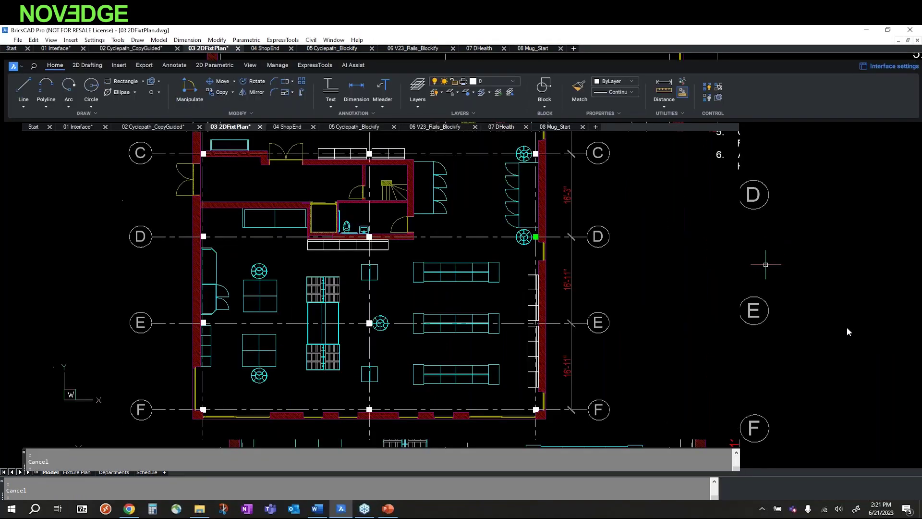
{"action": "key", "text": "ctrl+0"}
{"action": "scroll", "coordinate": [533, 304], "scroll_direction": "down", "scroll_amount": 4}
{"action": "middle_click_drag", "start_coordinate": [532, 304], "coordinate": [427, 281]}
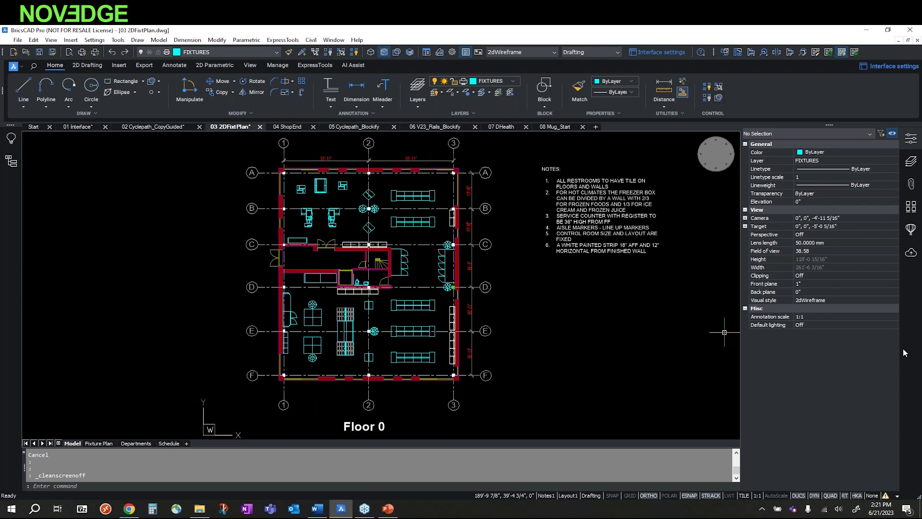
Step: Examine the 2D drafting, export and annotation tool sets and the additional Draw and Modify commands of the Drafting workspace
{"action": "left_click", "coordinate": [80, 65]}
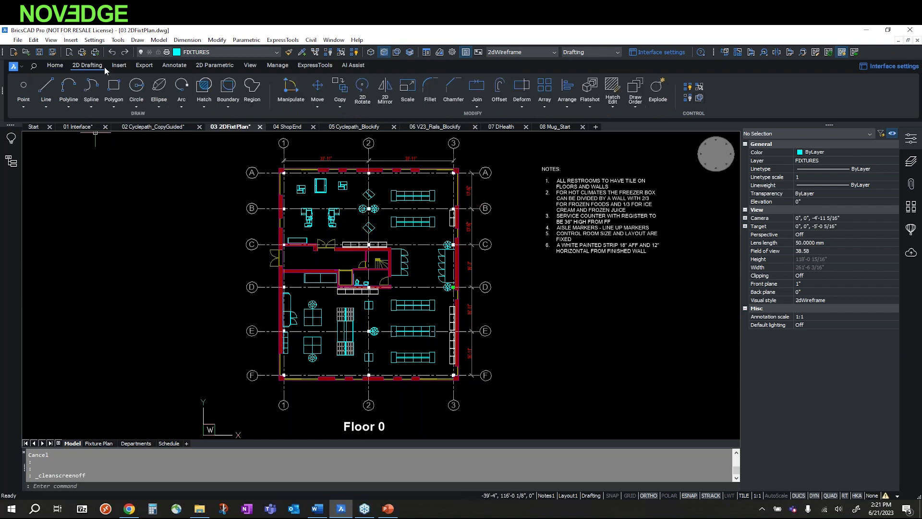
{"action": "left_click", "coordinate": [145, 67]}
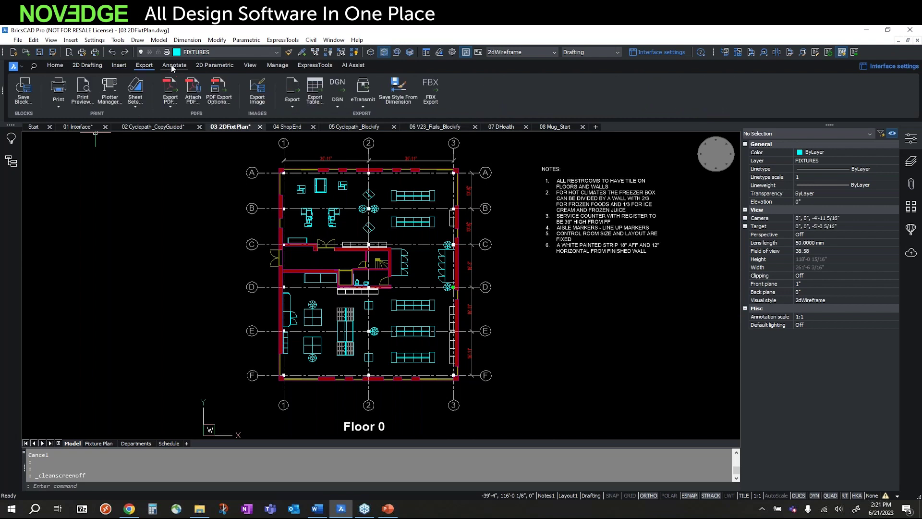
{"action": "left_click", "coordinate": [174, 67]}
{"action": "left_click", "coordinate": [55, 66]}
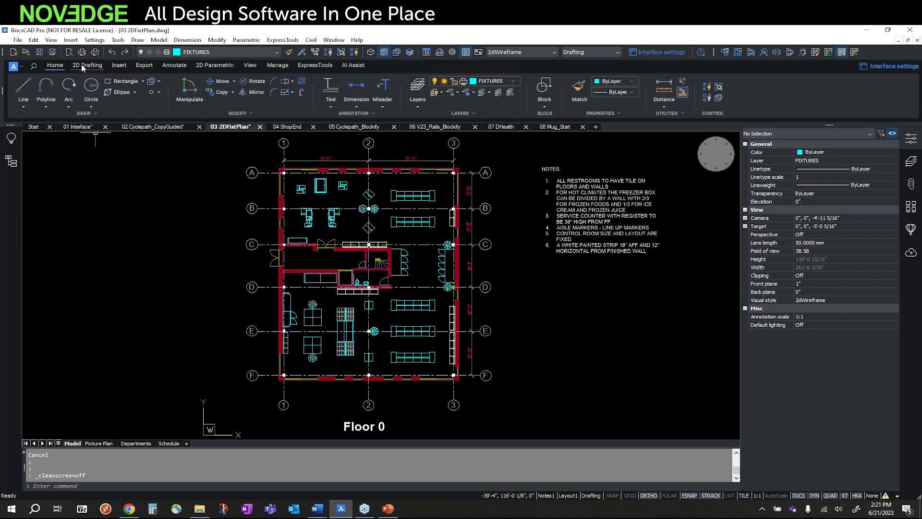
{"action": "left_click", "coordinate": [93, 114]}
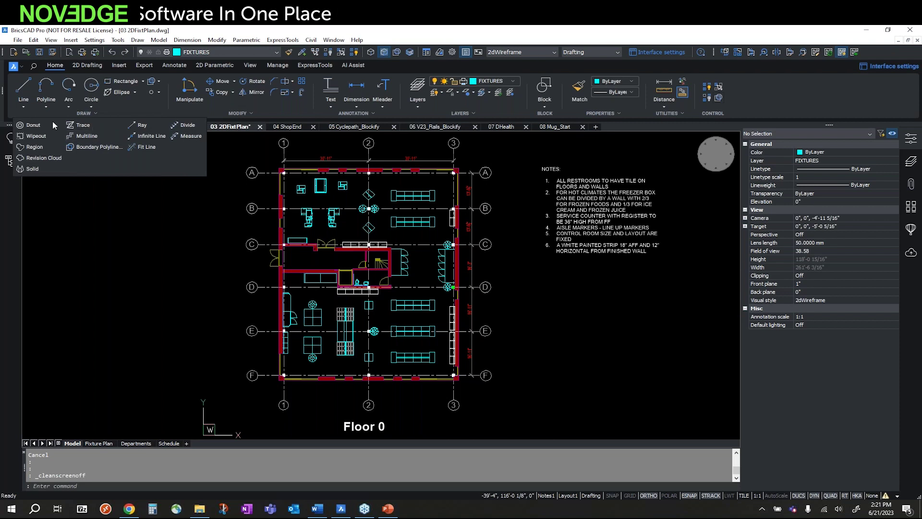
{"action": "left_click", "coordinate": [240, 113]}
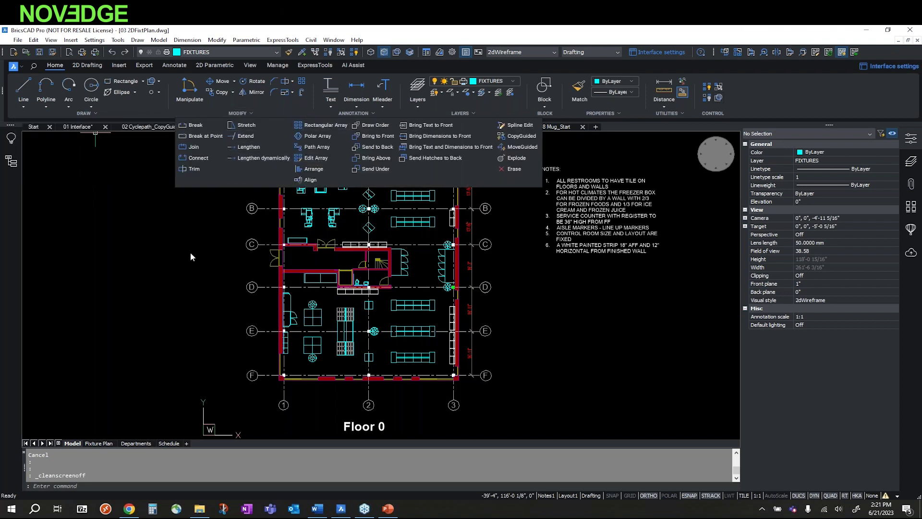
{"action": "key", "text": "Escape"}
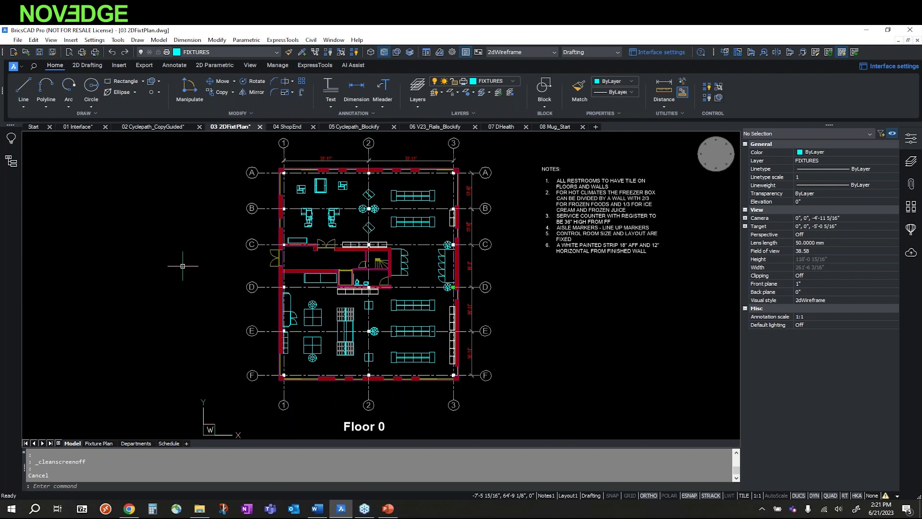
Step: Review the list of available BricsCAD toolbars and the classic Draw commands
{"action": "right_click", "coordinate": [875, 51]}
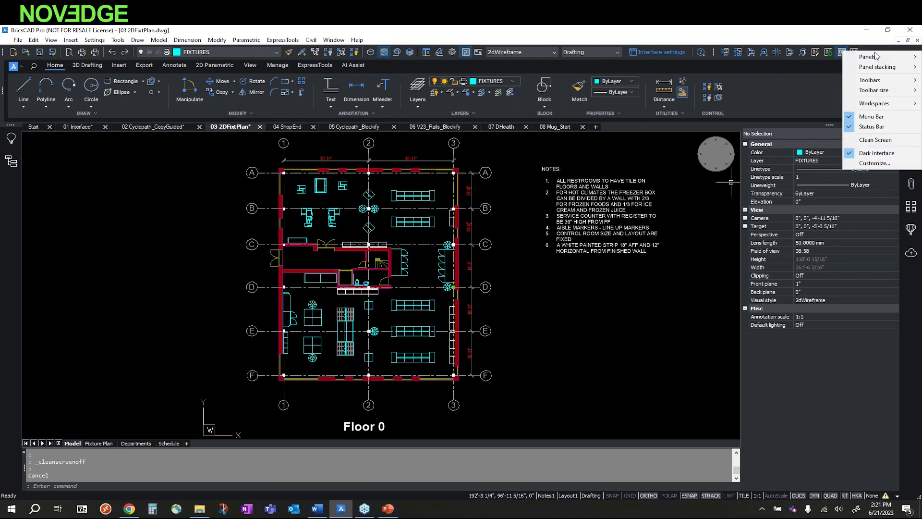
{"action": "mouse_move", "coordinate": [868, 80]}
{"action": "mouse_move", "coordinate": [812, 81]}
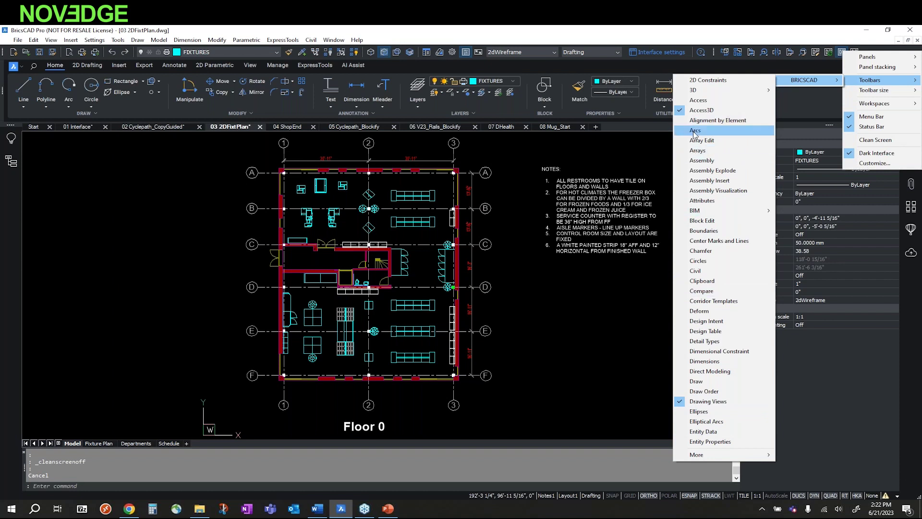
{"action": "key", "text": "Escape"}
{"action": "left_click", "coordinate": [661, 307]}
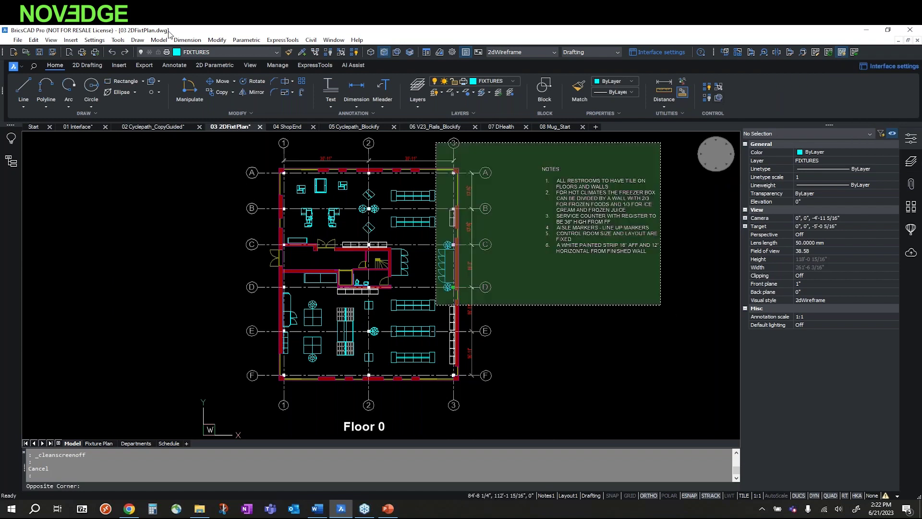
{"action": "key", "text": "Escape"}
{"action": "left_click", "coordinate": [138, 39]}
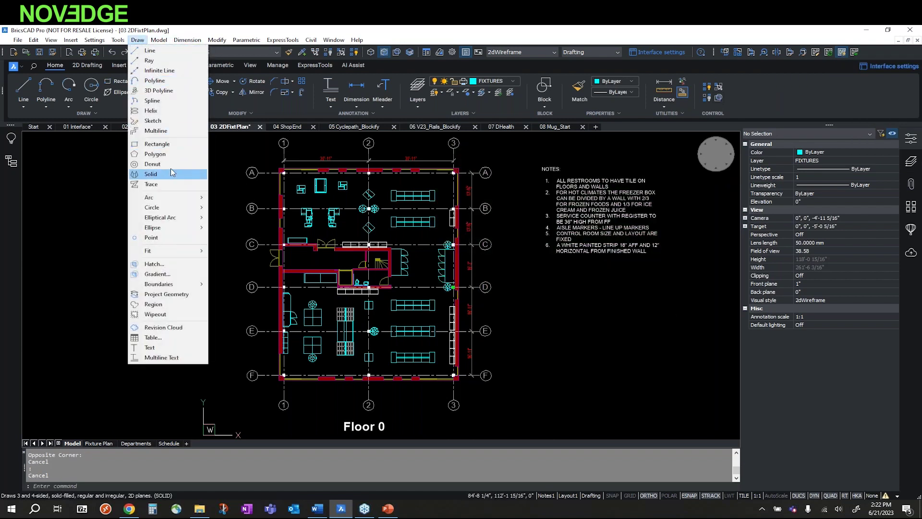
{"action": "key", "text": "Escape"}
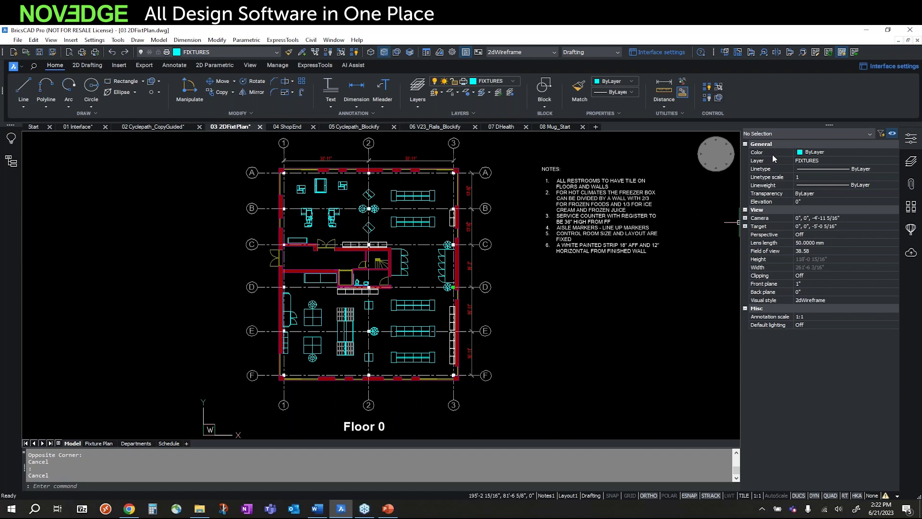
Step: Inspect the properties and attributes of the end gondola block in the shelving run between grid lines B and C
{"action": "scroll", "coordinate": [476, 274], "scroll_direction": "up", "scroll_amount": 3}
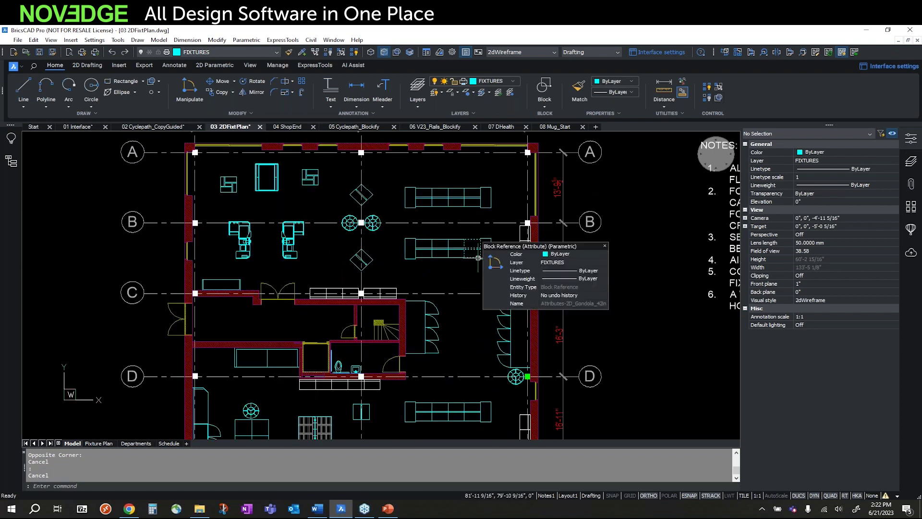
{"action": "left_click", "coordinate": [477, 259]}
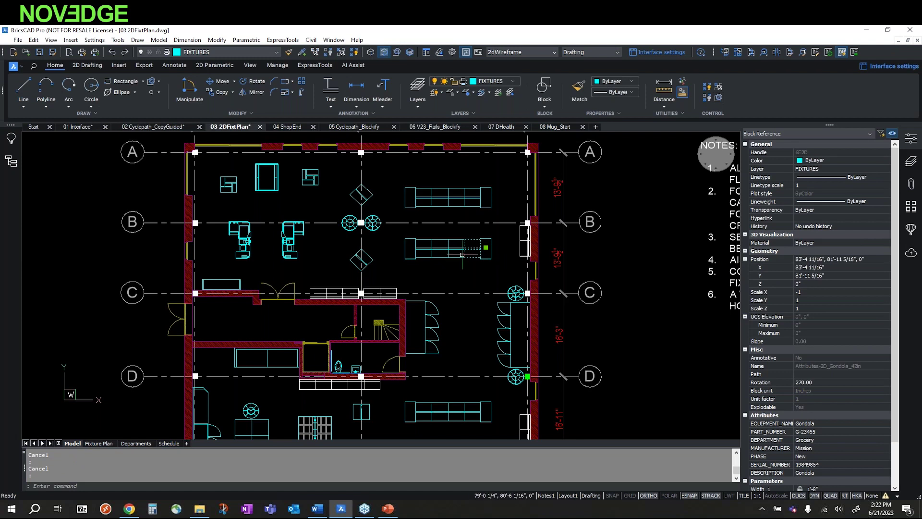
{"action": "mouse_move", "coordinate": [462, 254]}
{"action": "key", "text": "Escape"}
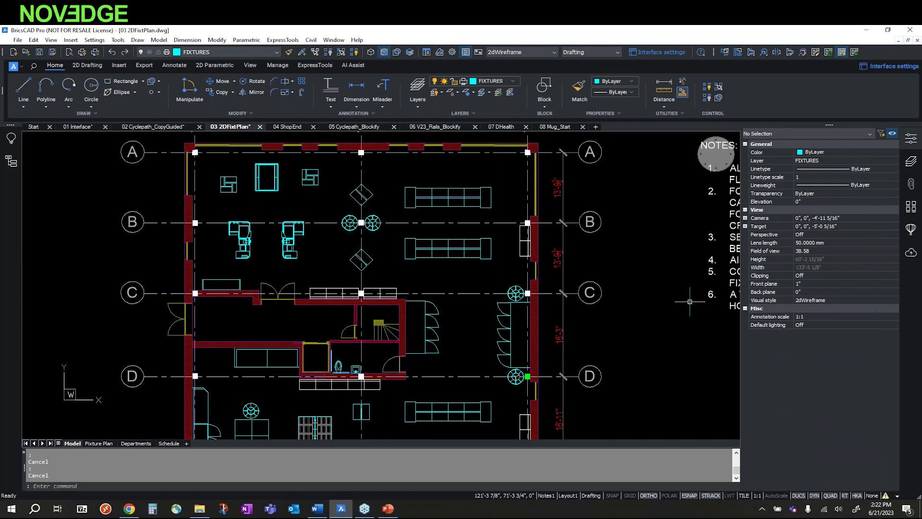
Step: Examine the drawing's layer list and the tool palettes, including the palette of unique BricsCAD tools
{"action": "left_click", "coordinate": [911, 164]}
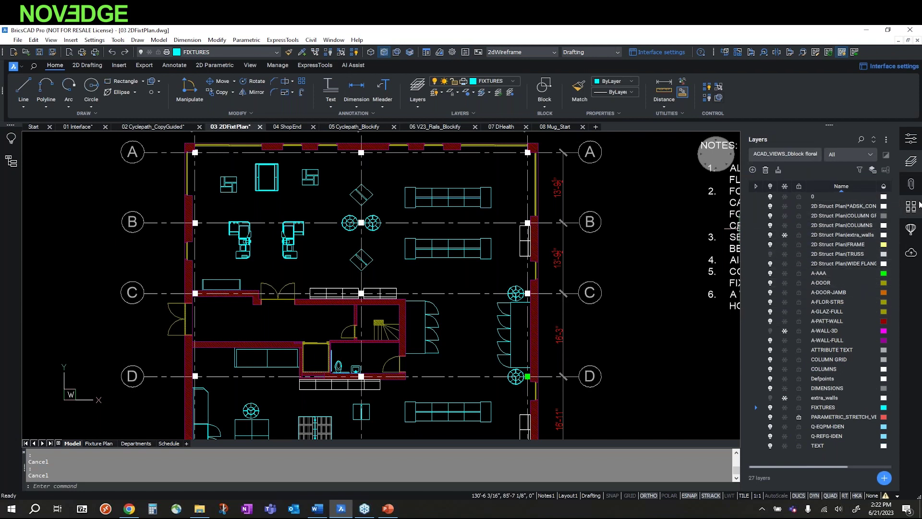
{"action": "left_click", "coordinate": [912, 207]}
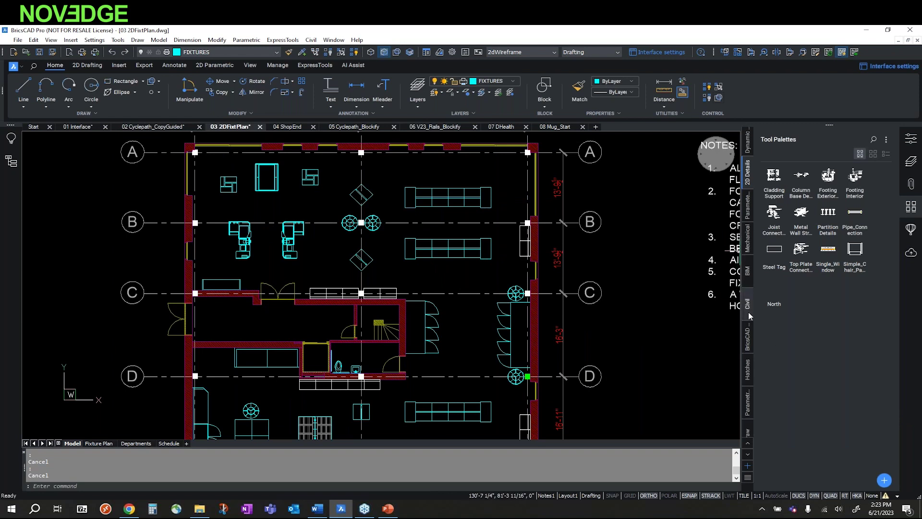
{"action": "left_click", "coordinate": [748, 340]}
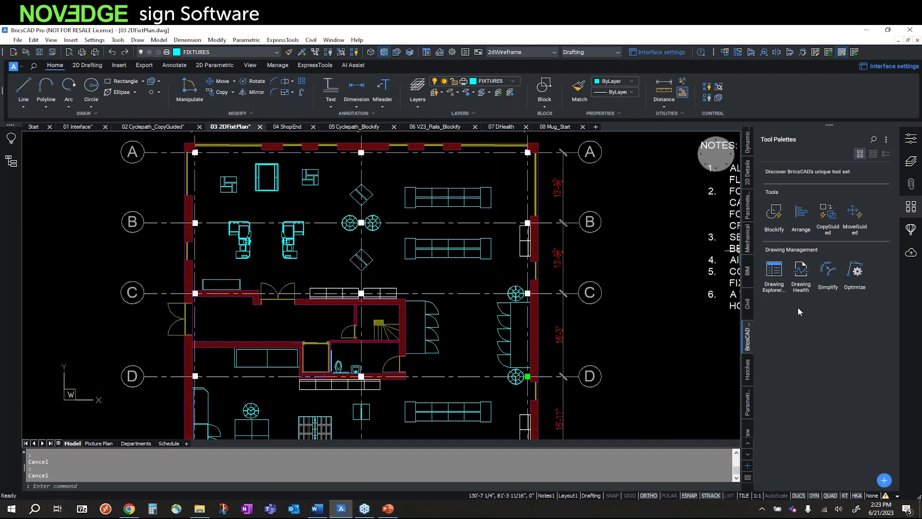
Step: Insert the Cladding Support detail from the 2D Details palette into empty space beyond the floor plan's notes
{"action": "left_click", "coordinate": [748, 181]}
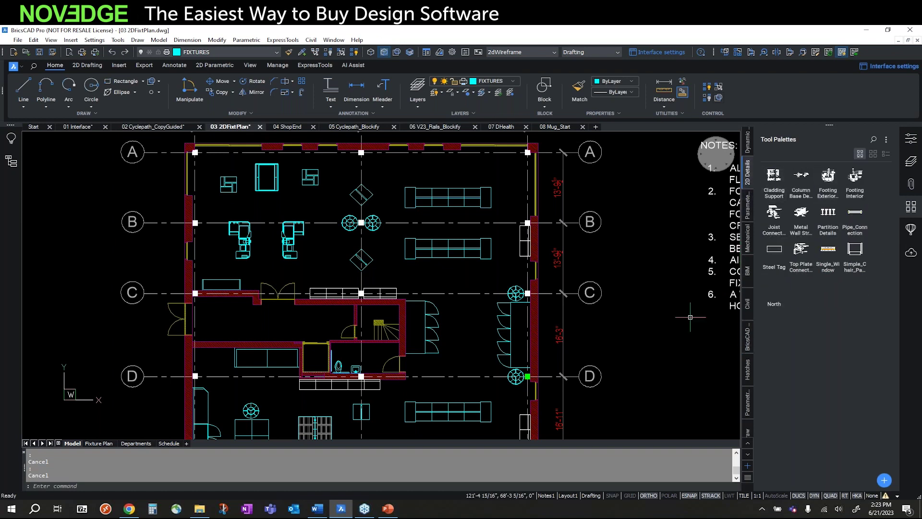
{"action": "middle_click_drag", "start_coordinate": [690, 317], "coordinate": [578, 334]}
{"action": "left_click", "coordinate": [773, 178]}
{"action": "scroll", "coordinate": [528, 328], "scroll_direction": "down", "scroll_amount": 5}
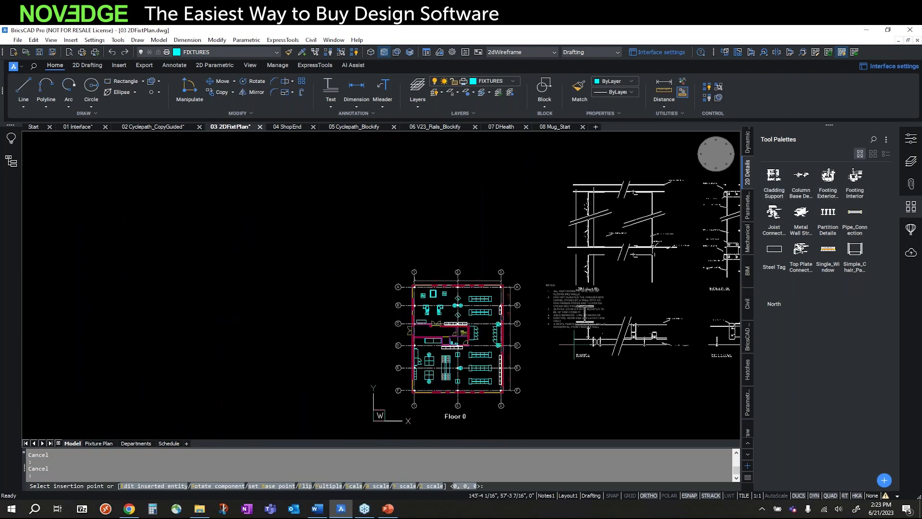
{"action": "middle_click_drag", "start_coordinate": [549, 419], "coordinate": [412, 427]}
{"action": "left_click", "coordinate": [521, 395]}
{"action": "key", "text": "Escape"}
{"action": "key", "text": "Escape"}
Step: Delete the inserted Cladding Support detail and bring the floor plan back into view
{"action": "left_click", "coordinate": [575, 308]}
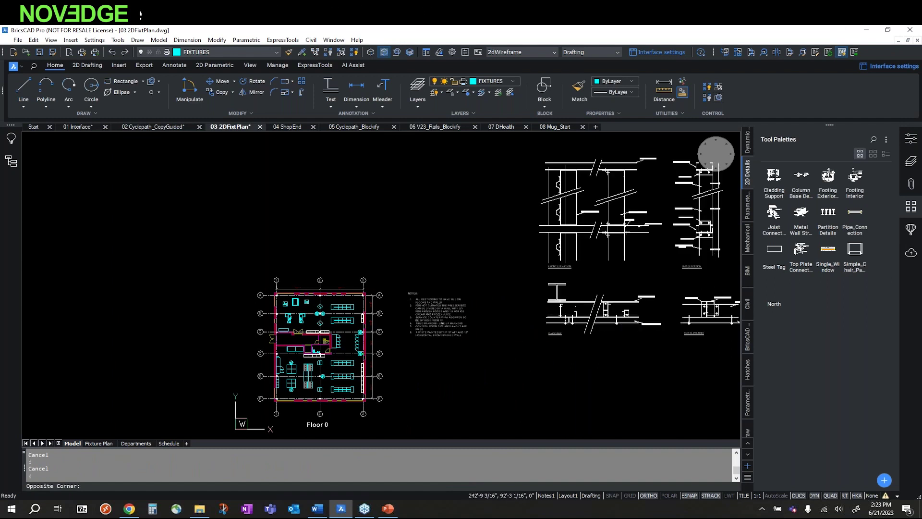
{"action": "left_click", "coordinate": [573, 317]}
{"action": "key", "text": "Delete"}
{"action": "mouse_move", "coordinate": [420, 375]}
{"action": "middle_mouse_down"}
{"action": "mouse_move", "coordinate": [511, 312]}
{"action": "mouse_move", "coordinate": [471, 336]}
{"action": "middle_mouse_up"}
{"action": "scroll", "coordinate": [475, 308], "scroll_direction": "up", "scroll_amount": 3}
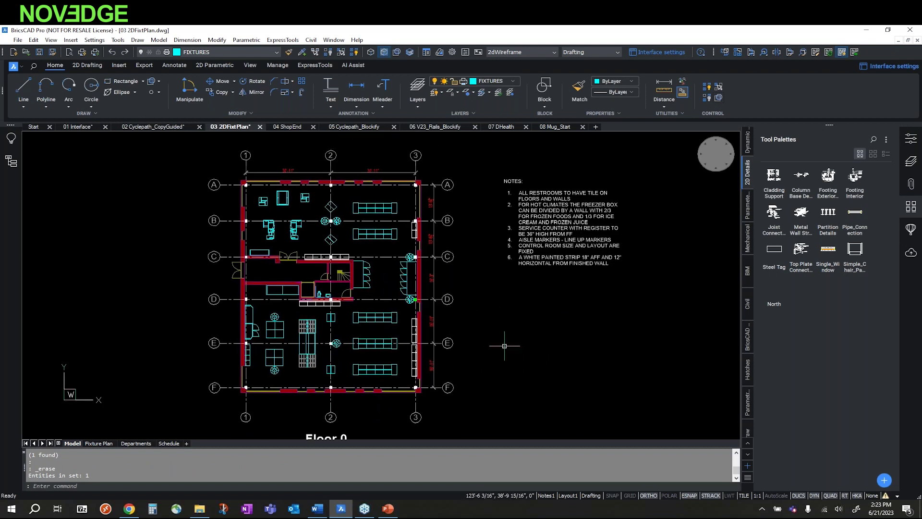
Step: Show the drawing properties again and review the list of panels that can be enabled
{"action": "left_click", "coordinate": [910, 140]}
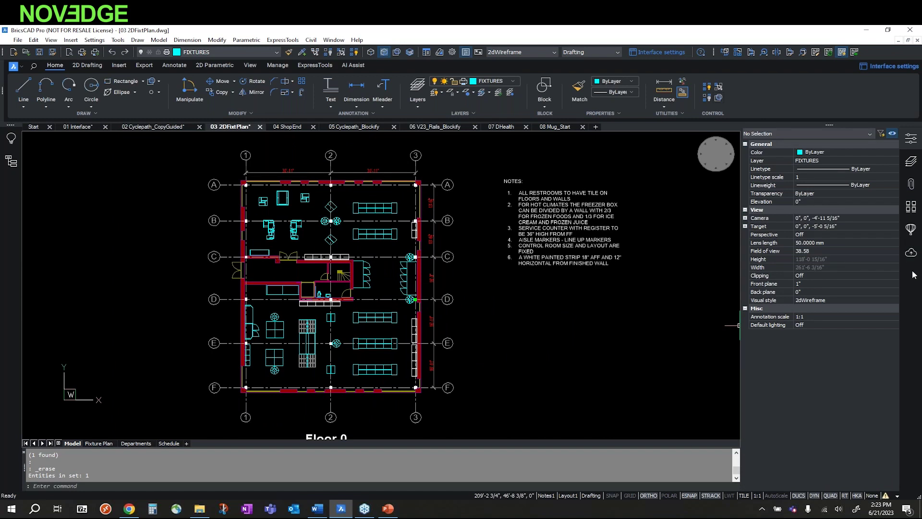
{"action": "right_click", "coordinate": [914, 274]}
{"action": "mouse_move", "coordinate": [892, 280]}
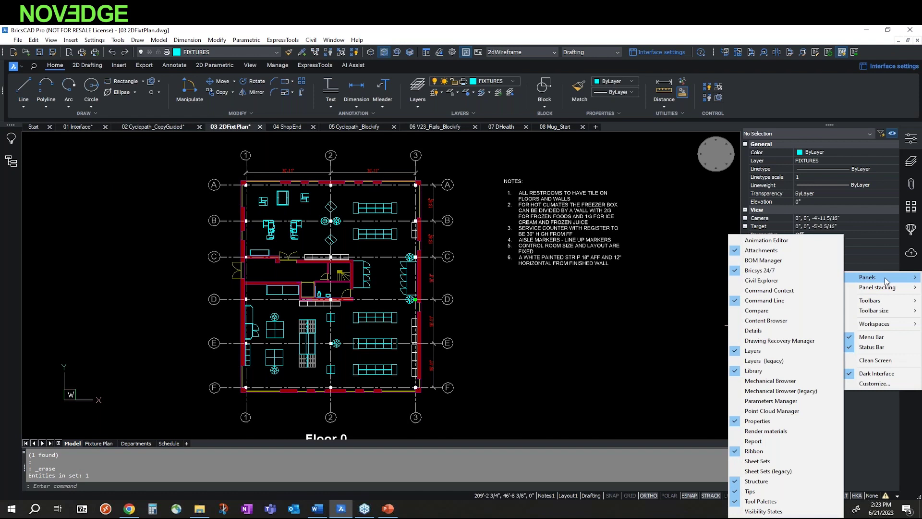
{"action": "left_click", "coordinate": [533, 361]}
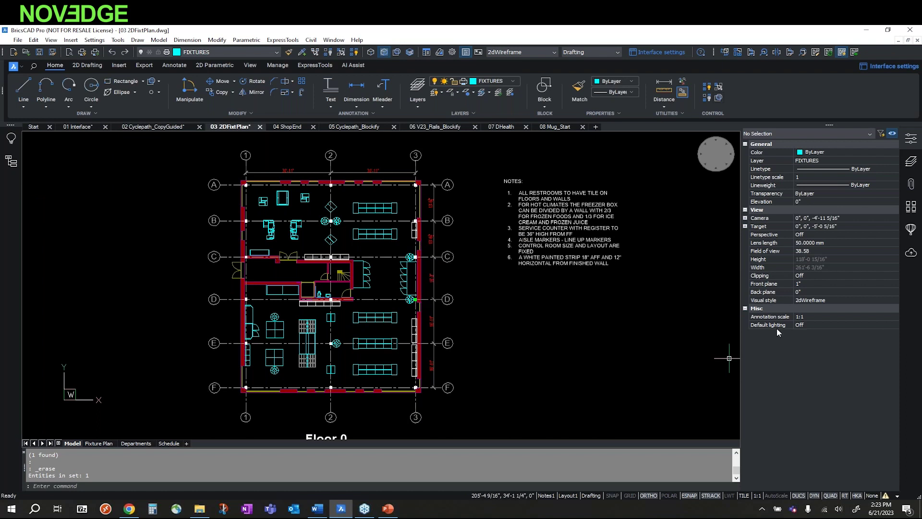
{"action": "middle_click_drag", "start_coordinate": [478, 214], "coordinate": [482, 220]}
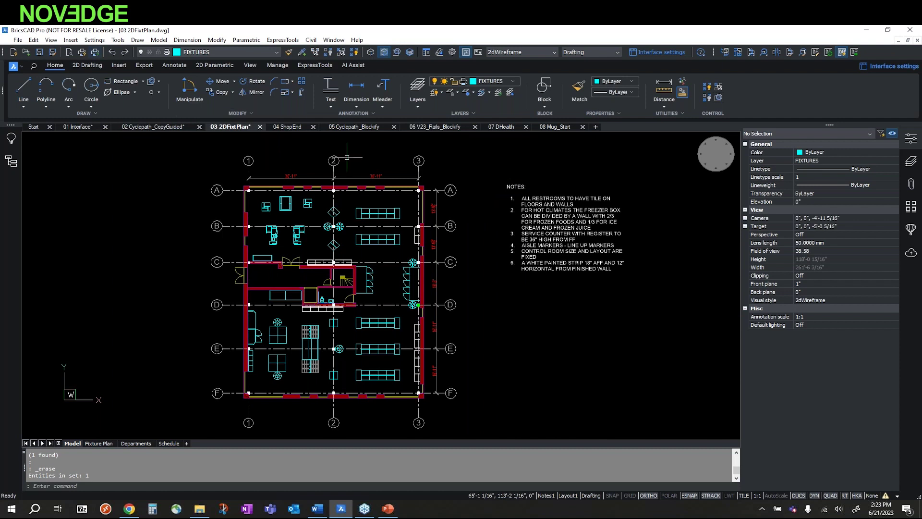
Step: Switch the workspace from Drafting to Modeling
{"action": "left_click", "coordinate": [82, 65]}
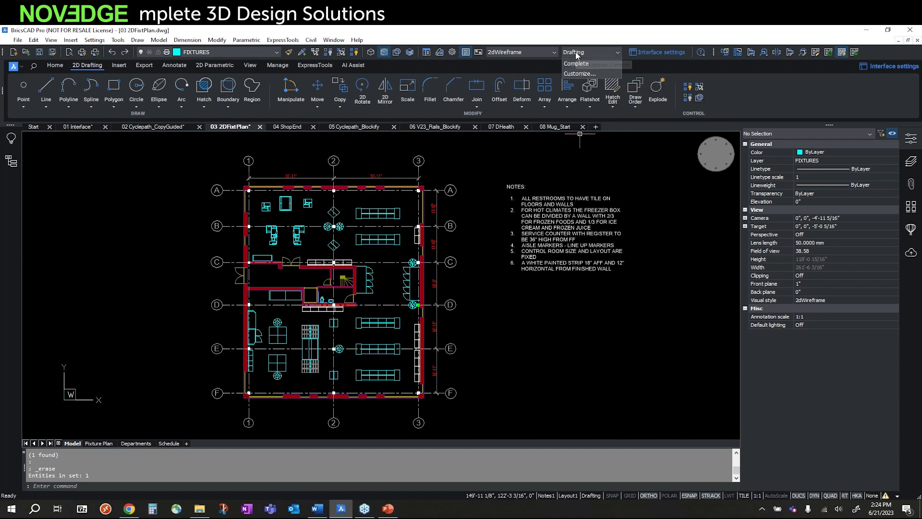
{"action": "left_click", "coordinate": [590, 52]}
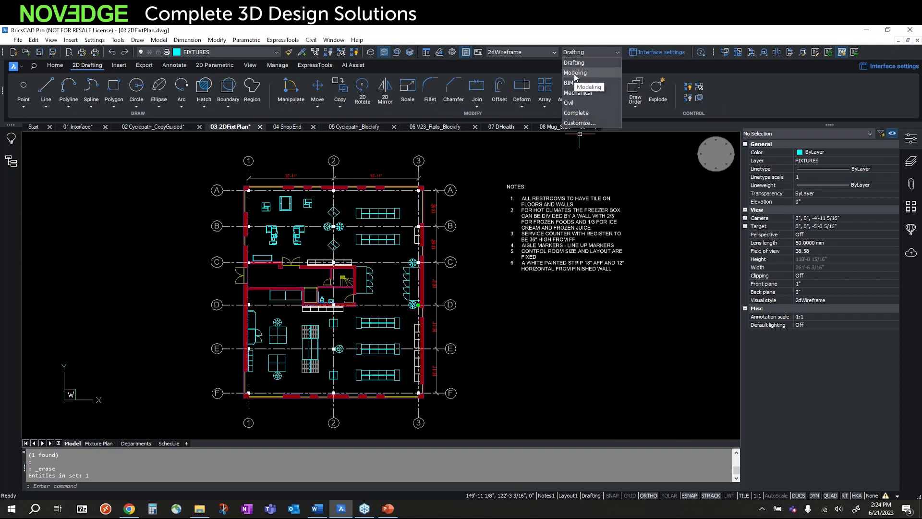
{"action": "left_click", "coordinate": [575, 74]}
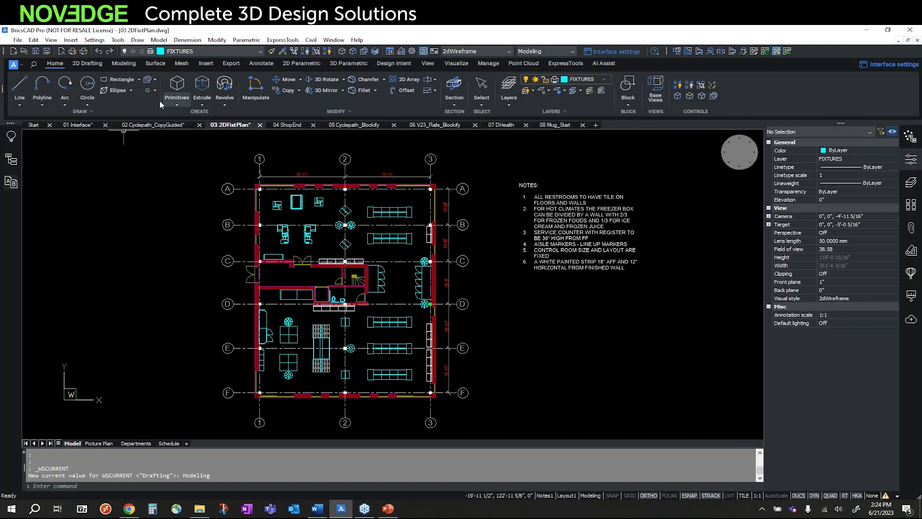
Step: Examine the Modeling, Surface, Mesh and 2D Drafting tool sets of the Modeling workspace
{"action": "left_click", "coordinate": [116, 64]}
{"action": "left_click", "coordinate": [151, 62]}
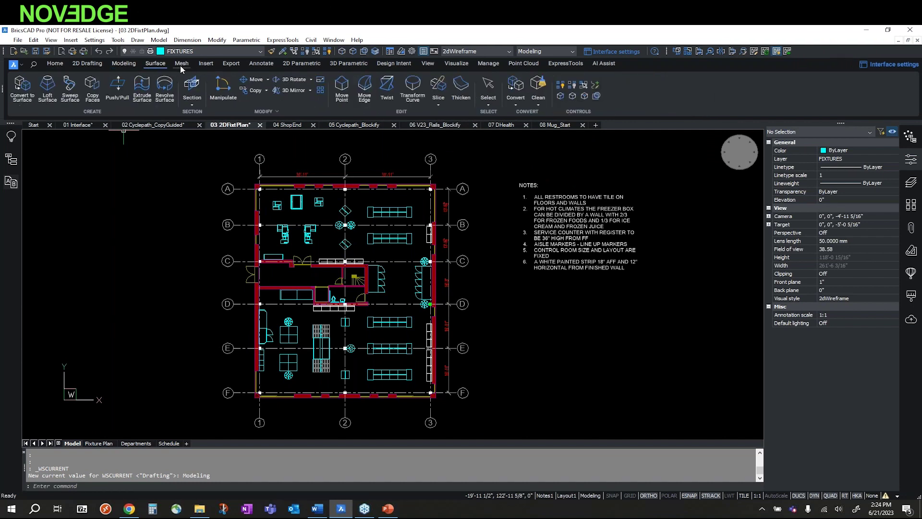
{"action": "left_click", "coordinate": [181, 63]}
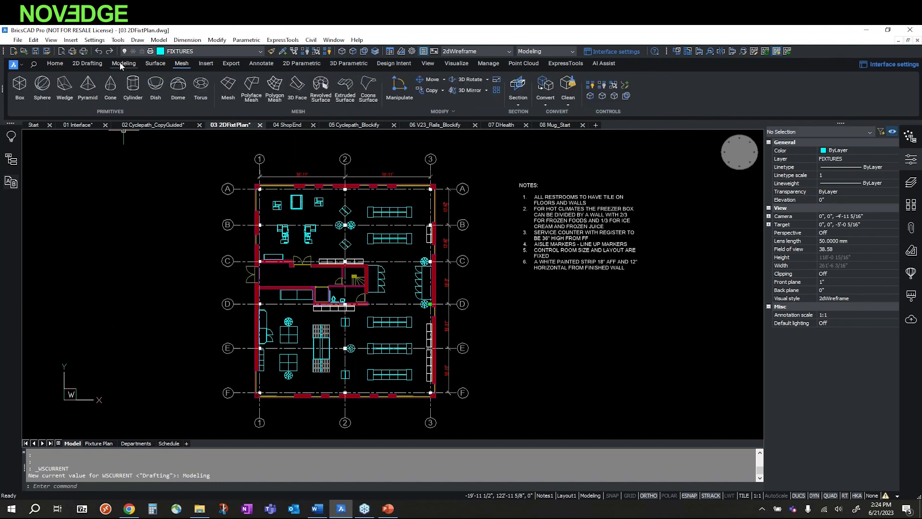
{"action": "left_click", "coordinate": [96, 63]}
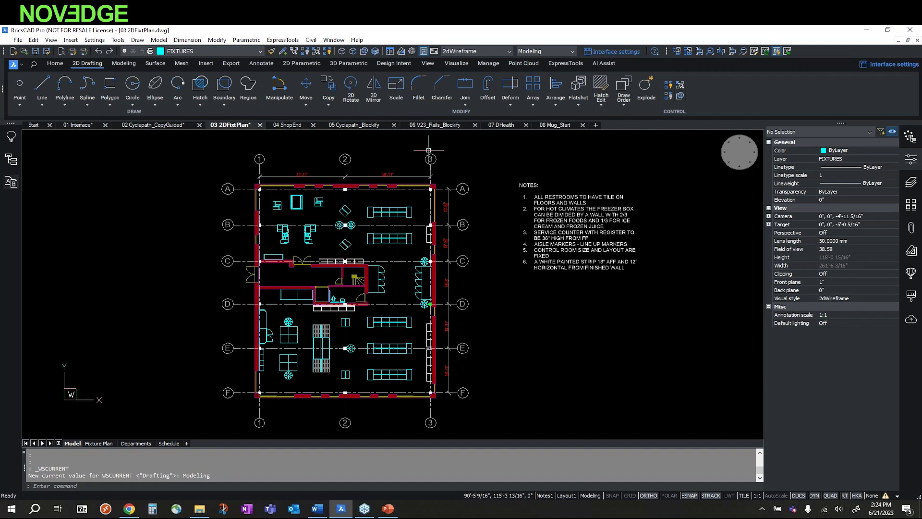
Step: Switch the workspace from Modeling back to Drafting
{"action": "left_click", "coordinate": [571, 51]}
{"action": "left_click", "coordinate": [543, 62]}
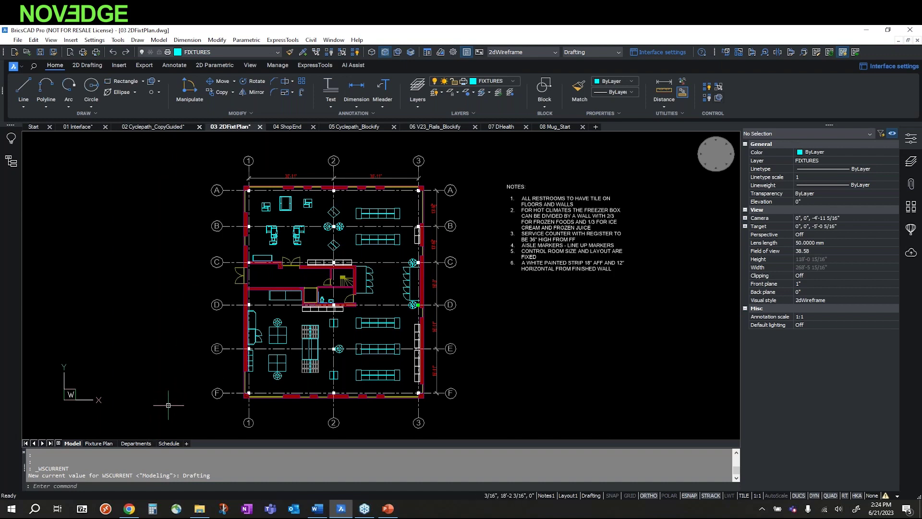
Step: Draw three connected orthogonal line segments forming an open bracket shape in the empty space west of the floor plan
{"action": "left_click", "coordinate": [103, 485]}
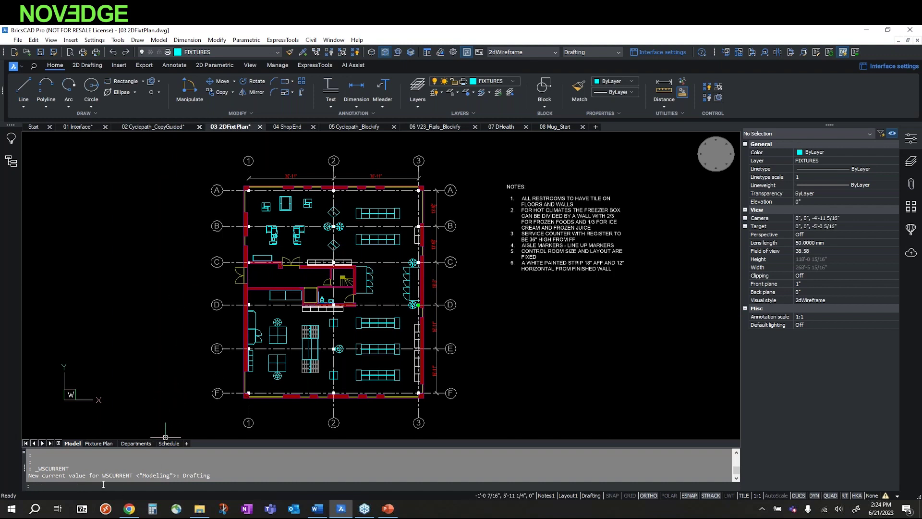
{"action": "type", "text": "LINE"}
{"action": "key", "text": "Return"}
{"action": "left_click", "coordinate": [81, 297]}
{"action": "left_click", "coordinate": [106, 298]}
{"action": "left_click", "coordinate": [107, 238]}
{"action": "left_click", "coordinate": [52, 238]}
{"action": "key", "text": "Return"}
Step: Copy the three bracket-shaped lines once, placing the copy directly above the original, and end the copy command
{"action": "left_click", "coordinate": [86, 486]}
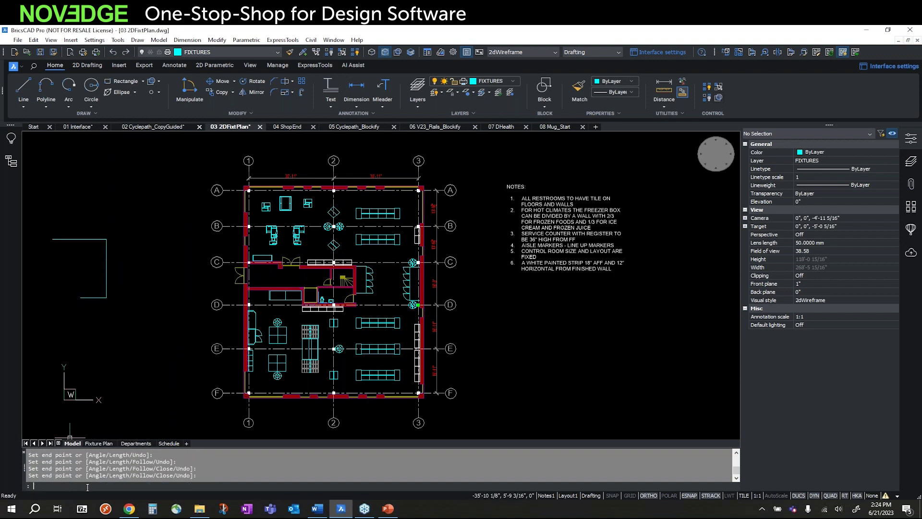
{"action": "type", "text": "co"}
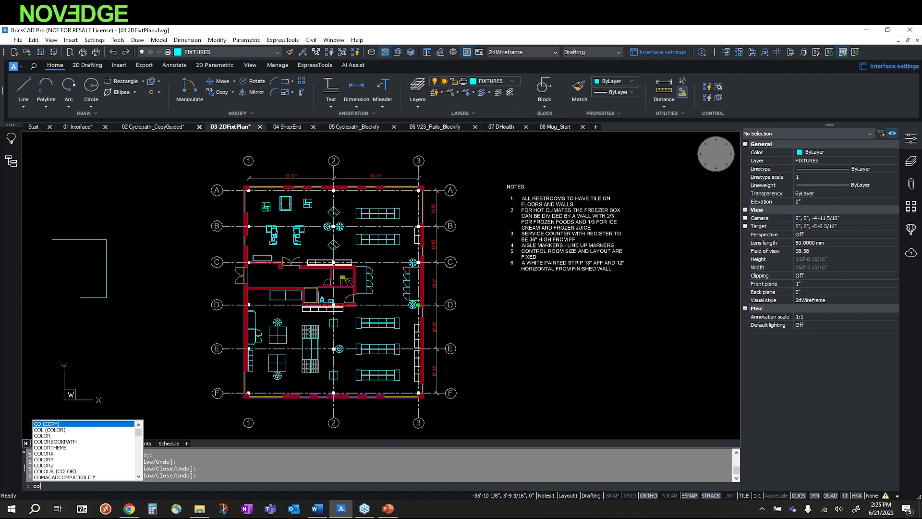
{"action": "key", "text": "Return"}
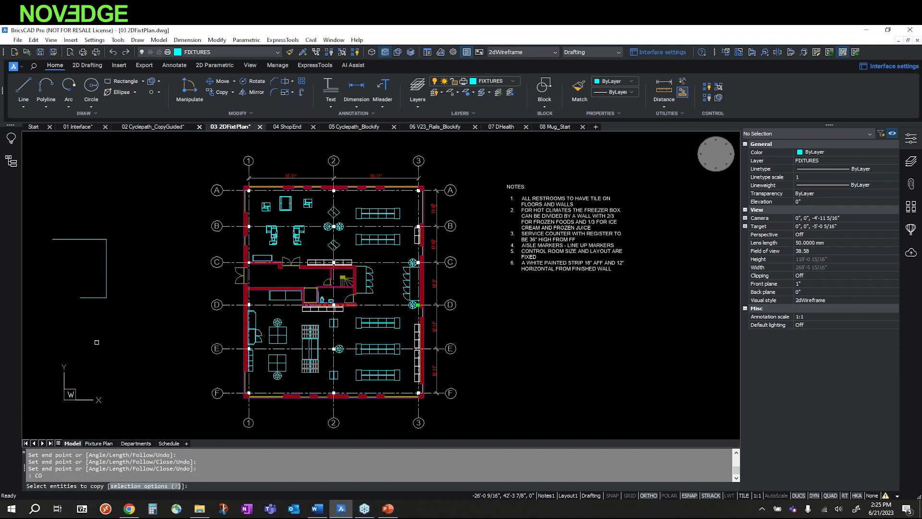
{"action": "left_click", "coordinate": [43, 217]}
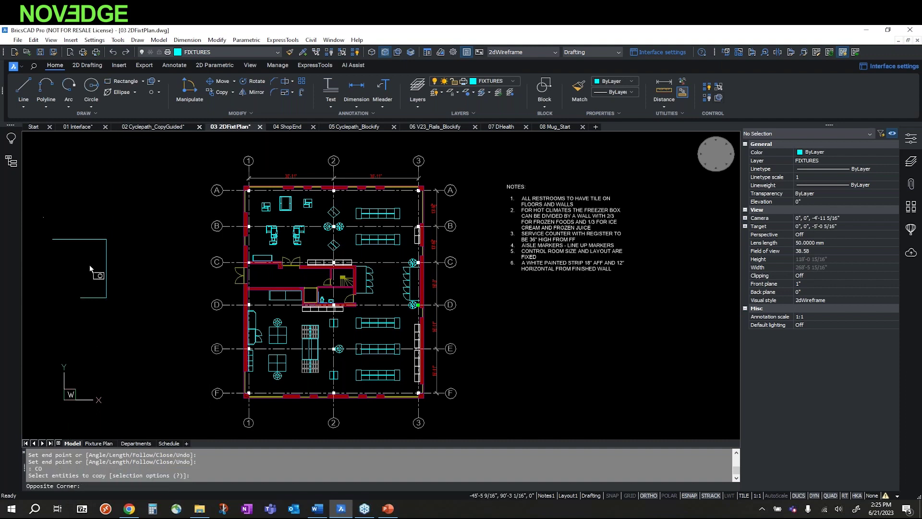
{"action": "left_click", "coordinate": [120, 313]}
{"action": "key", "text": "Return"}
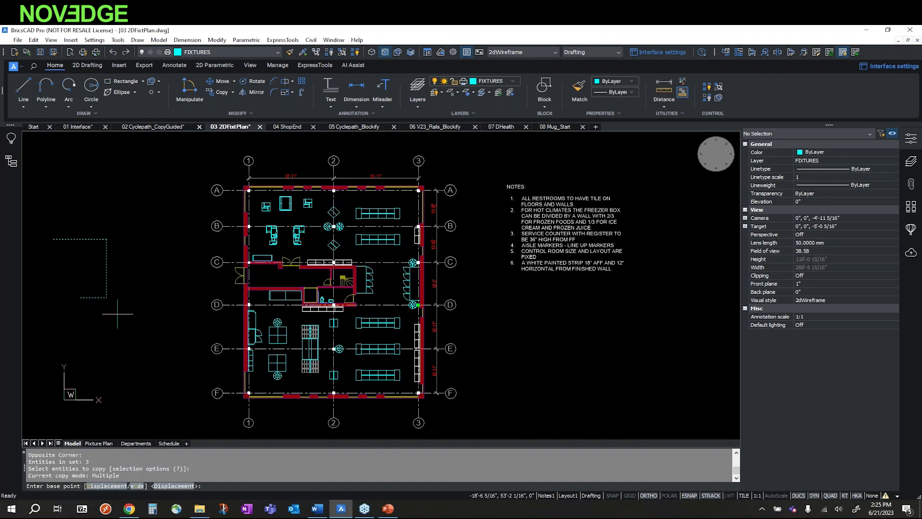
{"action": "left_click", "coordinate": [77, 296]}
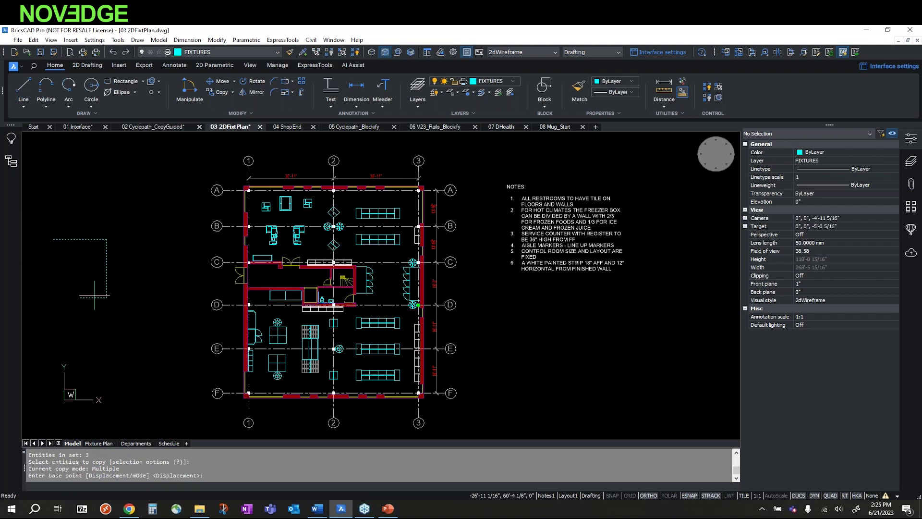
{"action": "left_click", "coordinate": [97, 198]}
{"action": "key", "text": "Escape"}
{"action": "key", "text": "Escape"}
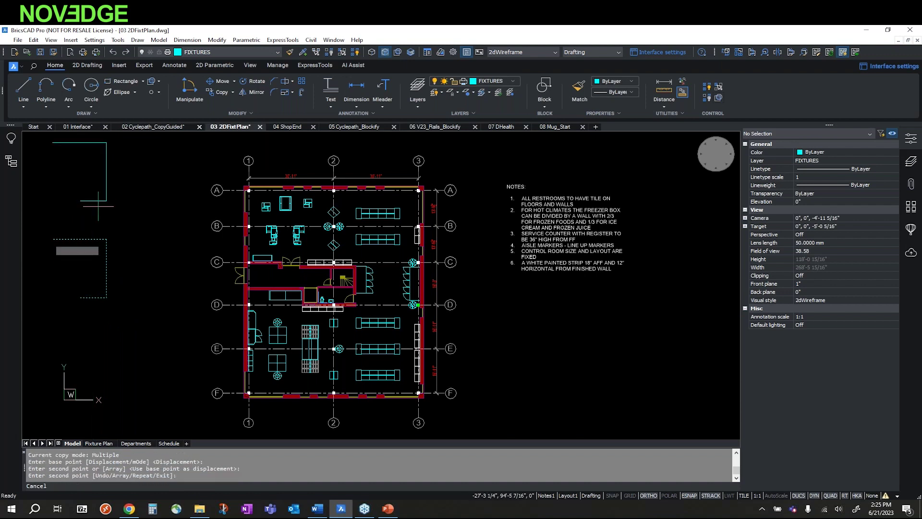
Step: Show the command line's context options, including AutoComplete, and dismiss them
{"action": "left_click", "coordinate": [75, 485]}
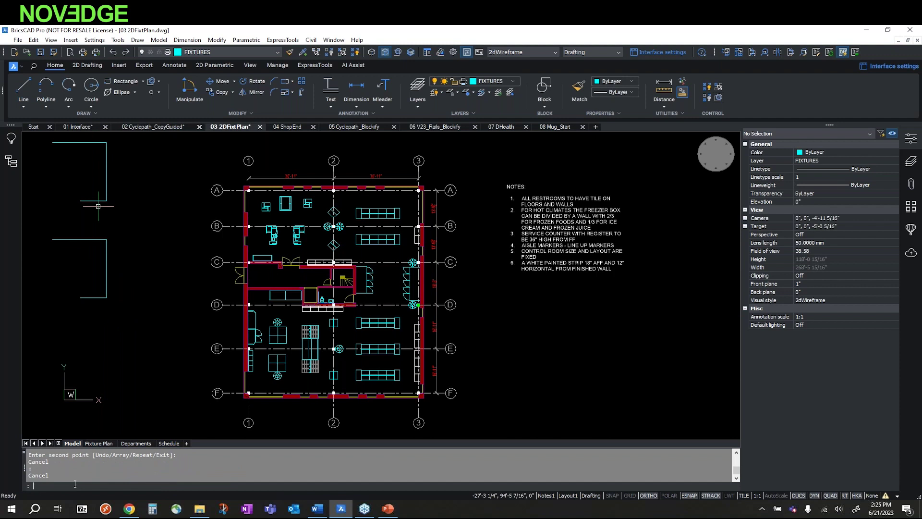
{"action": "right_click", "coordinate": [75, 485]}
{"action": "mouse_move", "coordinate": [96, 423]}
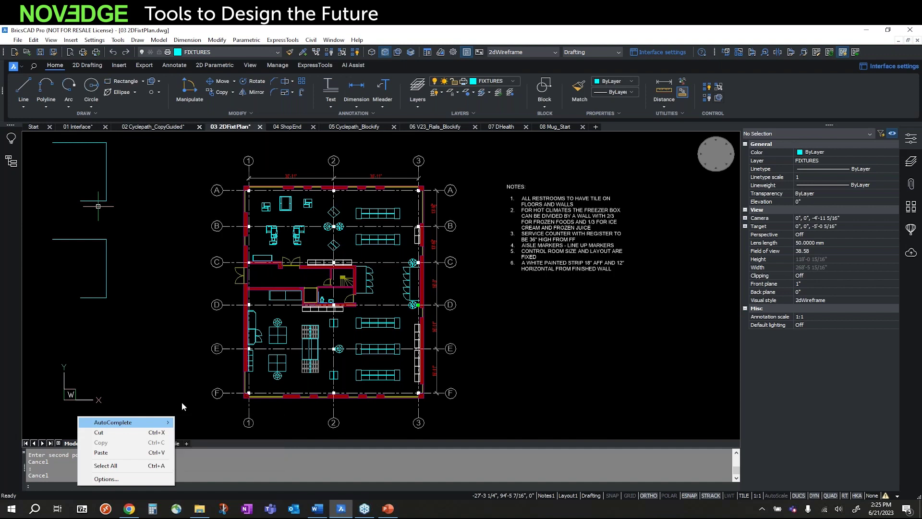
{"action": "left_click", "coordinate": [147, 228]}
Step: Delete both bracket-shaped line sets beside the floor plan and bring the plan back into view
{"action": "middle_click_drag", "start_coordinate": [145, 224], "coordinate": [216, 256]}
{"action": "left_click", "coordinate": [96, 156]}
{"action": "left_click", "coordinate": [221, 346]}
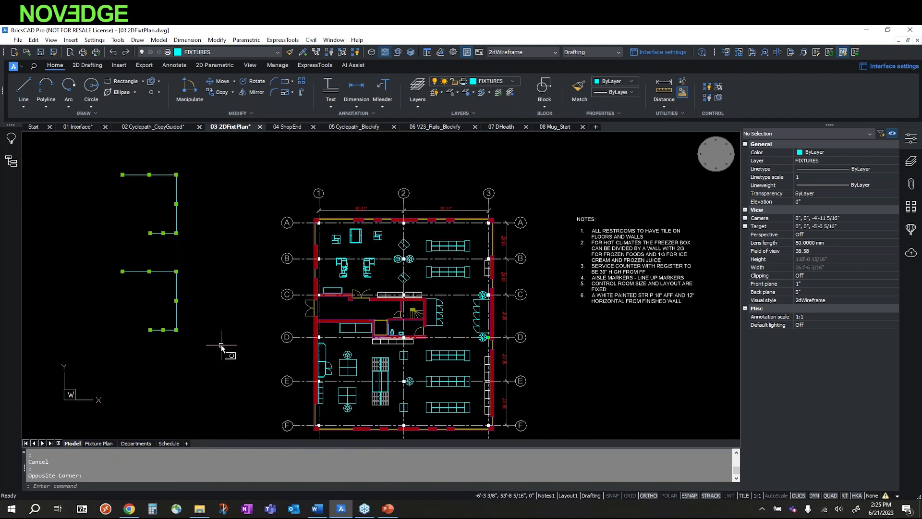
{"action": "key", "text": "Delete"}
{"action": "scroll", "coordinate": [221, 336], "scroll_direction": "down", "scroll_amount": 2}
{"action": "middle_click_drag", "start_coordinate": [231, 276], "coordinate": [151, 261]}
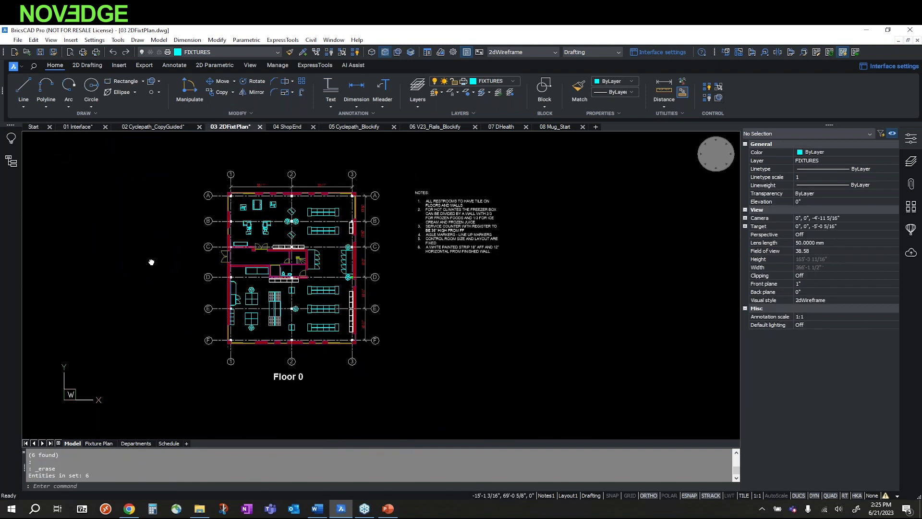
{"action": "scroll", "coordinate": [444, 365], "scroll_direction": "up", "scroll_amount": 3}
{"action": "middle_click_drag", "start_coordinate": [440, 366], "coordinate": [465, 381]}
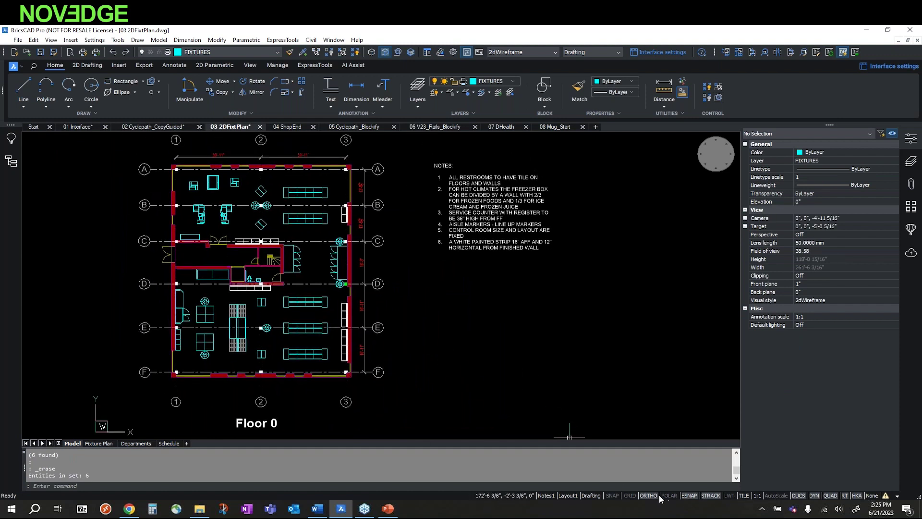
Step: Review the 2D and 3D entity snap modes and snap options, and bring up the entity snap settings
{"action": "right_click", "coordinate": [688, 498]}
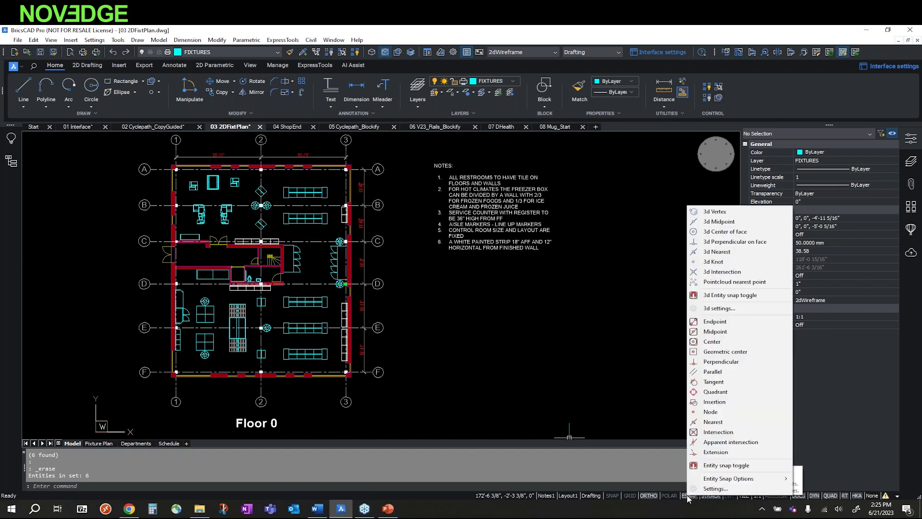
{"action": "mouse_move", "coordinate": [711, 479]}
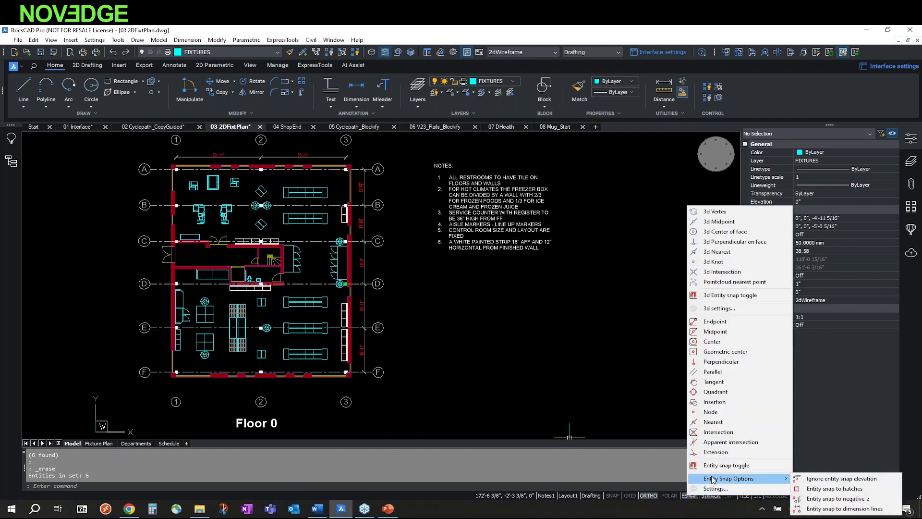
{"action": "left_click", "coordinate": [593, 408]}
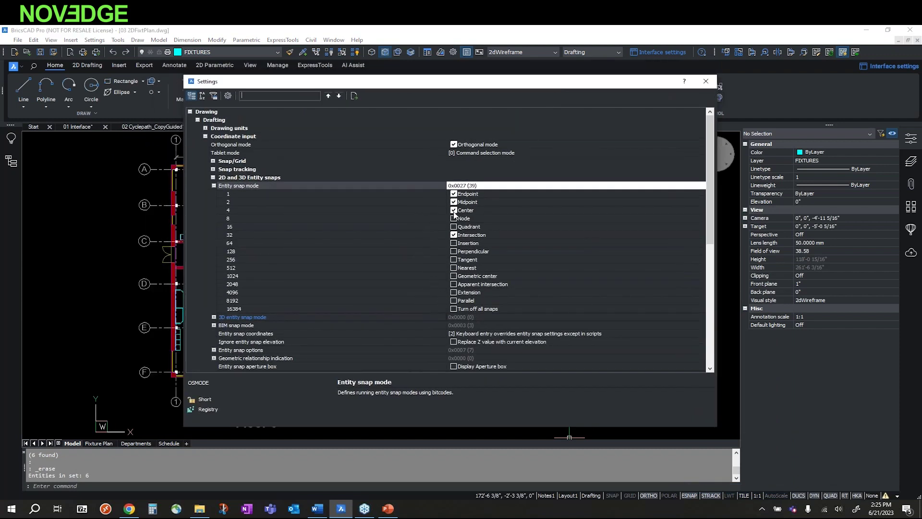
Step: Toggle the Perpendicular entity snap mode on and off again, and close the settings
{"action": "left_click", "coordinate": [453, 251]}
{"action": "left_click", "coordinate": [453, 251]}
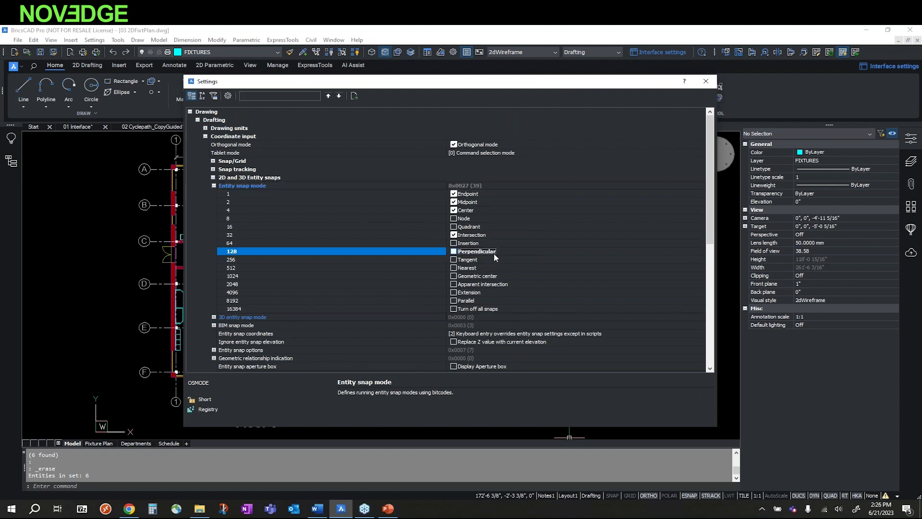
{"action": "left_click", "coordinate": [705, 82]}
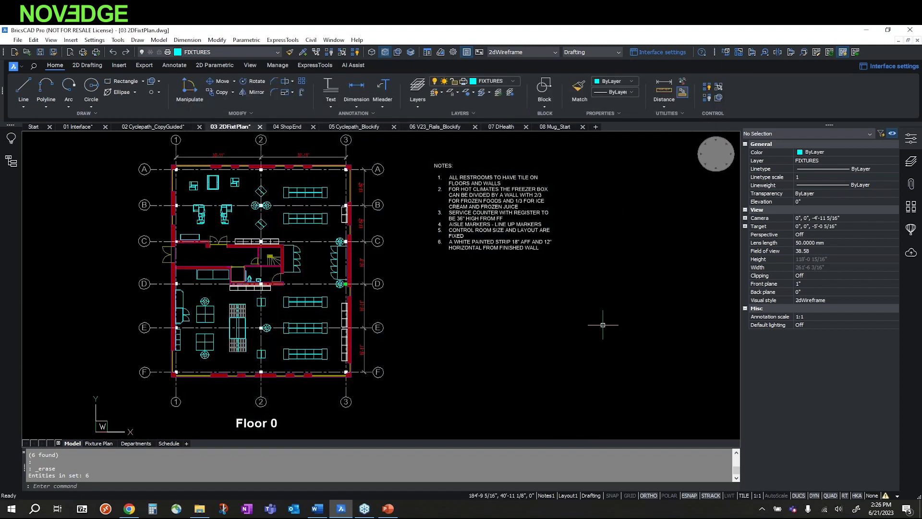
Step: Show the interface settings and review the layout, theme, panel system and general display options
{"action": "middle_click_drag", "start_coordinate": [578, 344], "coordinate": [593, 355]}
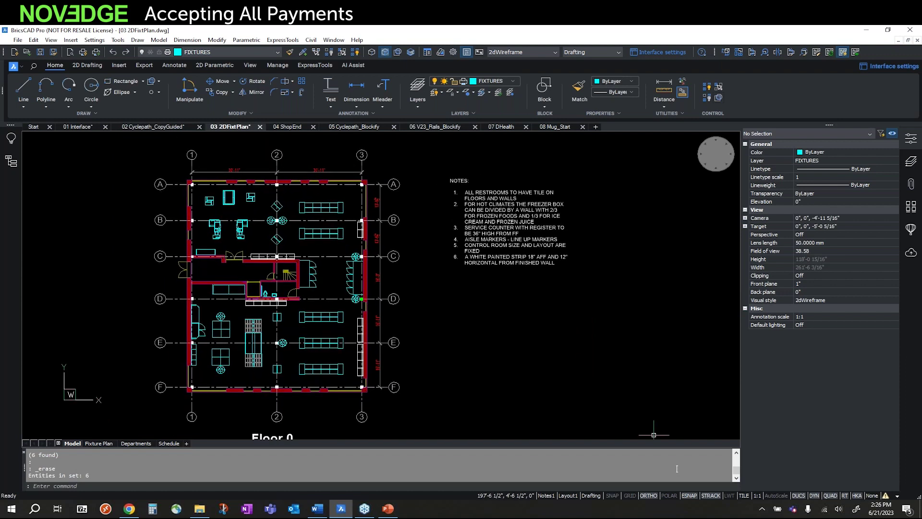
{"action": "left_click", "coordinate": [650, 52]}
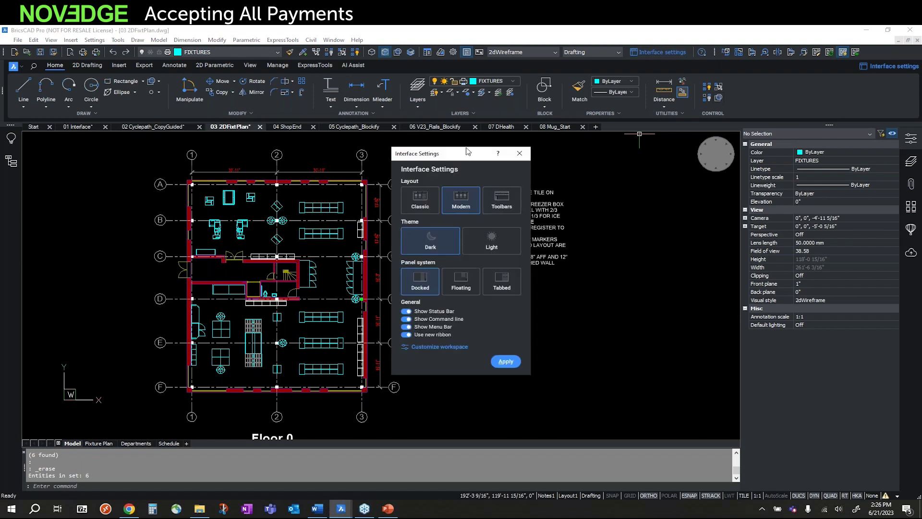
{"action": "left_click_drag", "start_coordinate": [468, 152], "coordinate": [509, 147]}
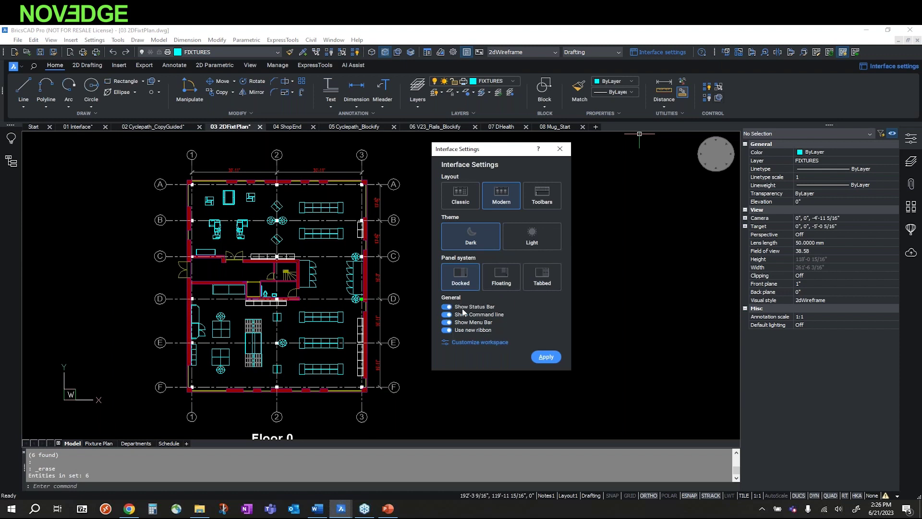
Step: Open workspace customization and look through its toolbar, ribbon, keyboard, tablet, quad and command alias categories
{"action": "left_click", "coordinate": [482, 343]}
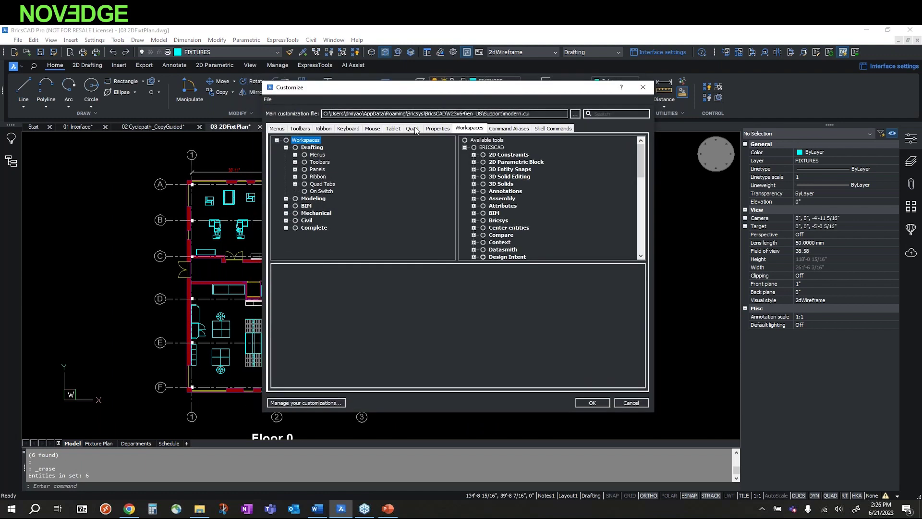
{"action": "left_click", "coordinate": [303, 129]}
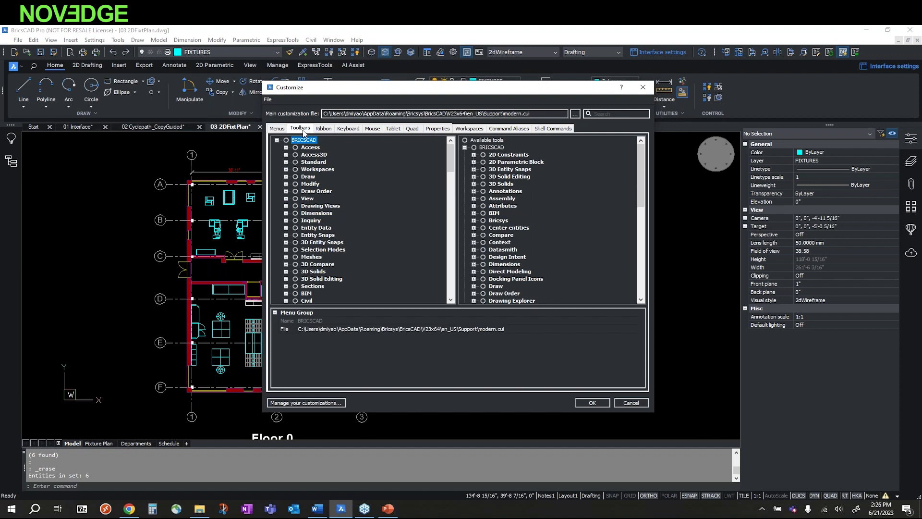
{"action": "left_click", "coordinate": [324, 128]}
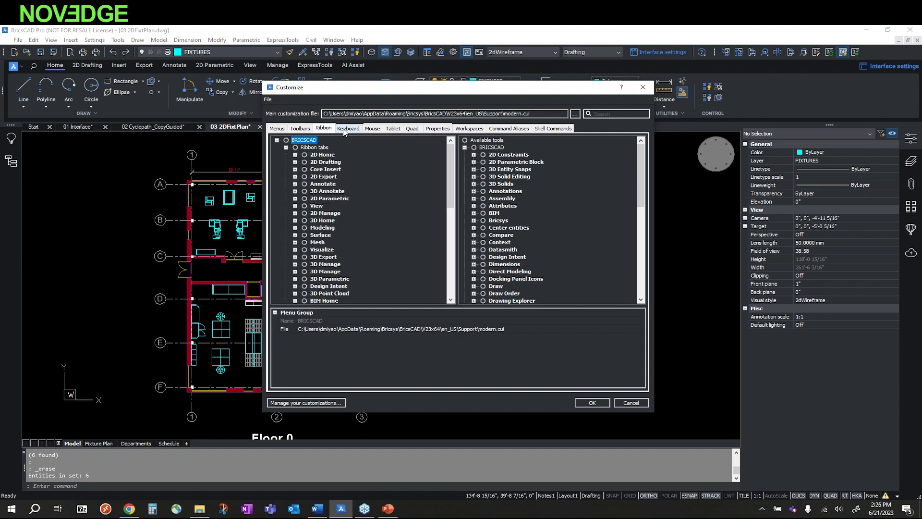
{"action": "left_click", "coordinate": [348, 128]}
{"action": "left_click", "coordinate": [394, 130]}
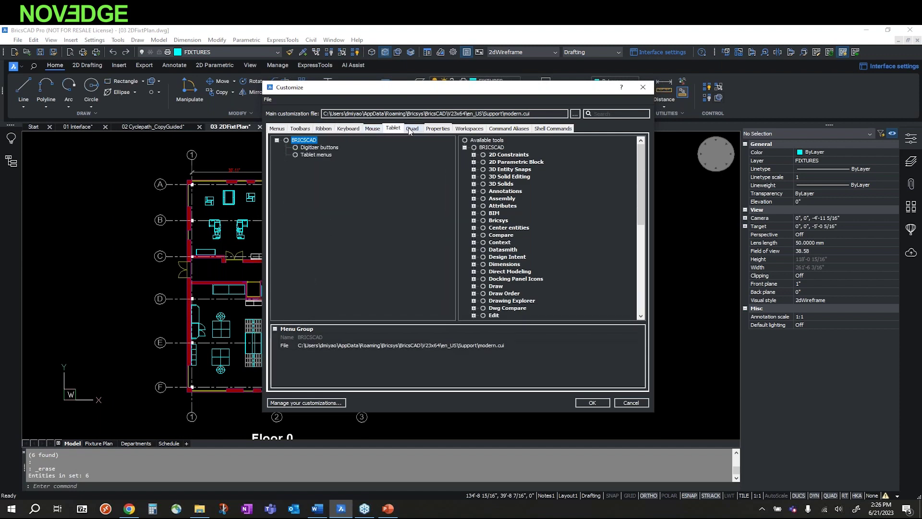
{"action": "left_click", "coordinate": [411, 128]}
{"action": "left_click", "coordinate": [497, 130]}
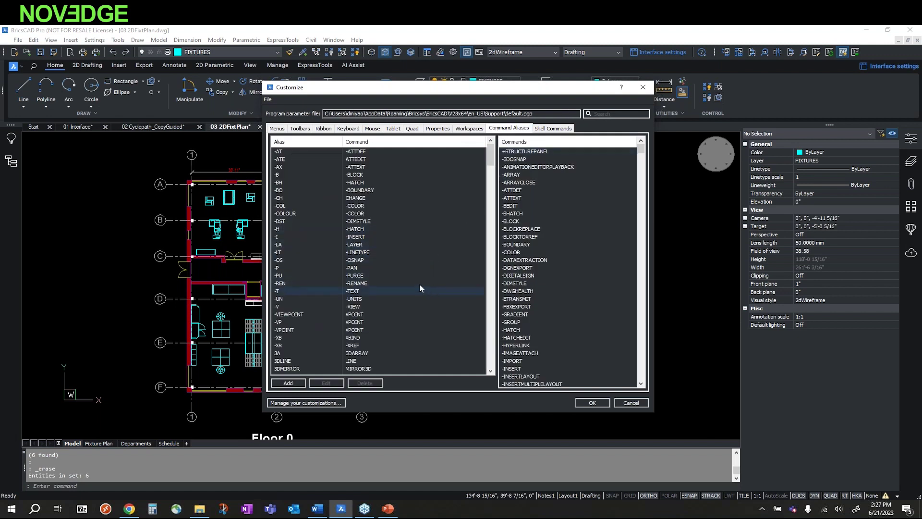
Step: Review the options for loading, saving and creating main and partial CUI files, and cancel the customization
{"action": "left_click", "coordinate": [268, 99]}
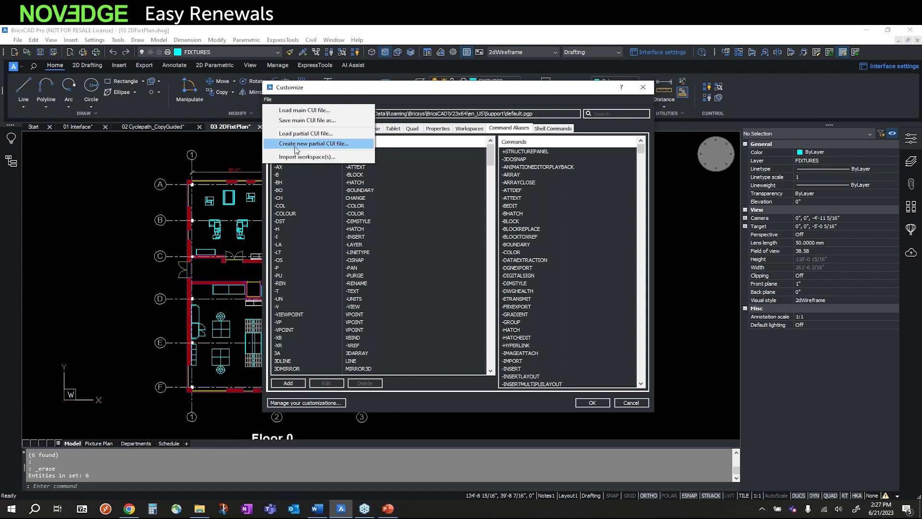
{"action": "left_click", "coordinate": [631, 403]}
{"action": "left_click", "coordinate": [631, 402]}
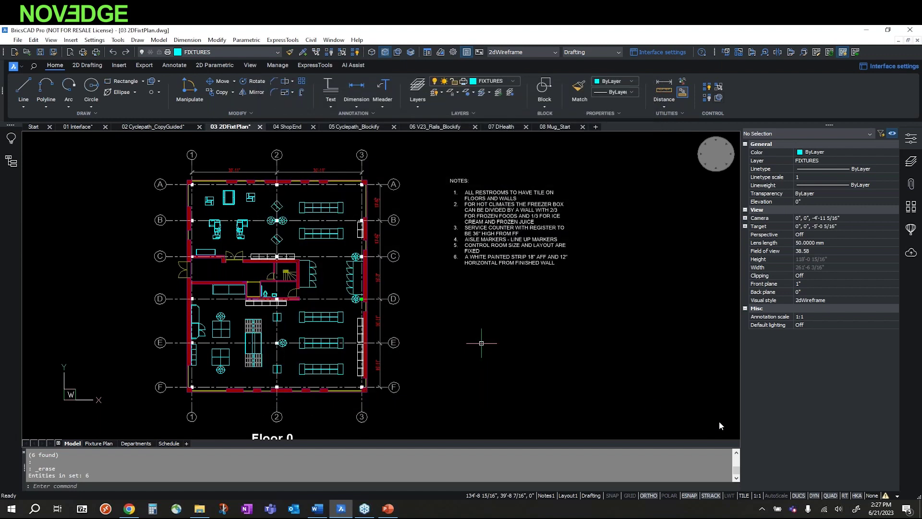
{"action": "left_click", "coordinate": [638, 403]}
{"action": "key", "text": "Escape"}
{"action": "key", "text": "Escape"}
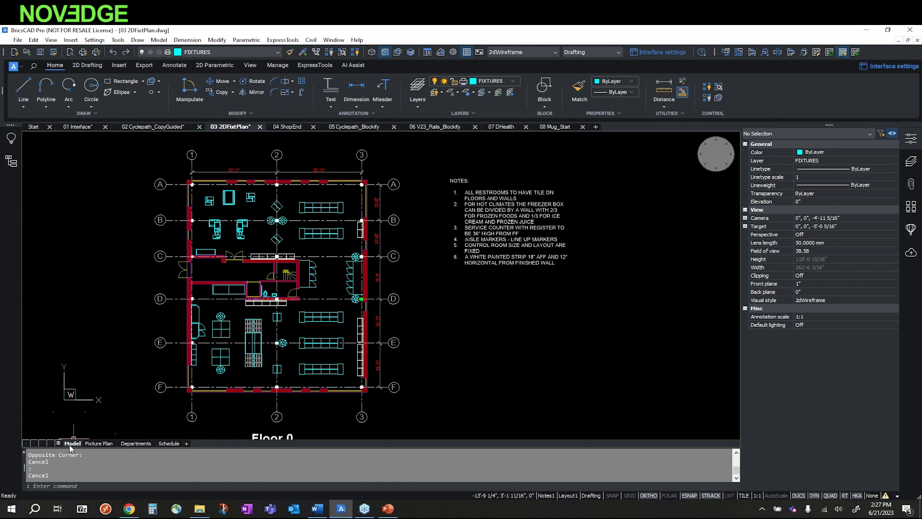
Step: Switch from model space to the Fixture Plan layout and fit the whole sheet in view
{"action": "left_click", "coordinate": [91, 444]}
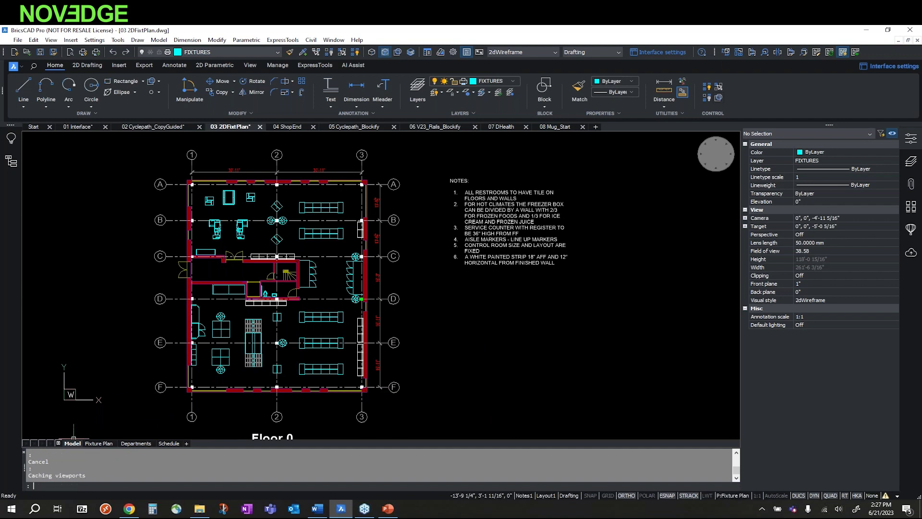
{"action": "middle_click", "coordinate": [263, 295]}
{"action": "middle_click", "coordinate": [264, 294]}
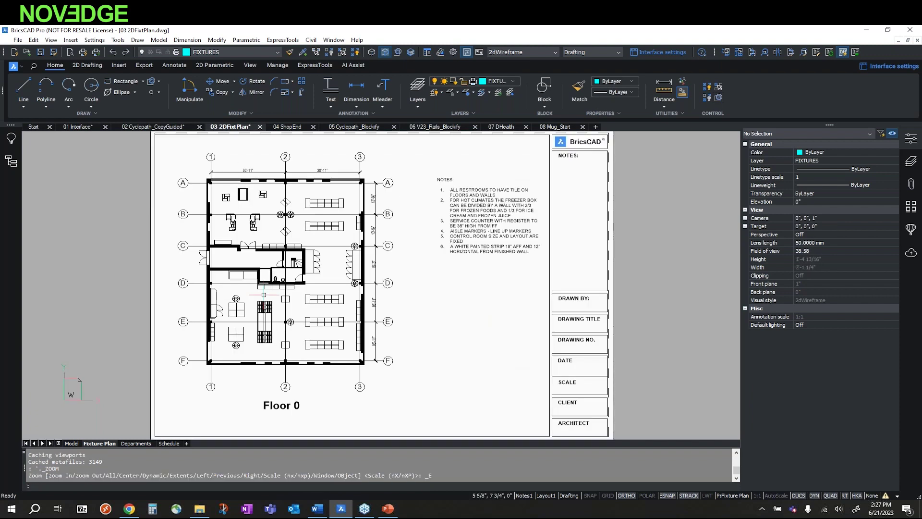
Step: Open the print settings for the Fixture Plan layout and review the printer, paper size, plot area and plot options
{"action": "right_click", "coordinate": [96, 444]}
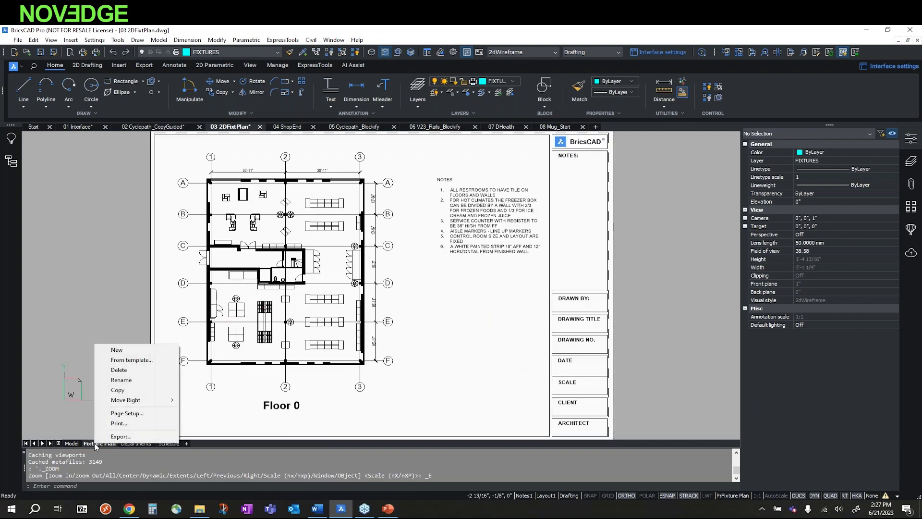
{"action": "left_click", "coordinate": [113, 426]}
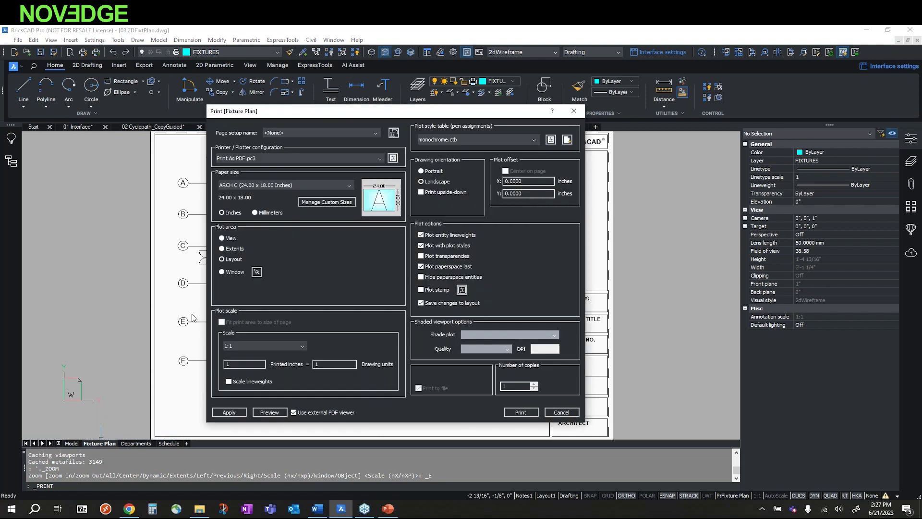
{"action": "mouse_move", "coordinate": [332, 114]}
{"action": "left_mouse_down"}
{"action": "mouse_move", "coordinate": [344, 115]}
{"action": "mouse_move", "coordinate": [342, 103]}
{"action": "left_mouse_up"}
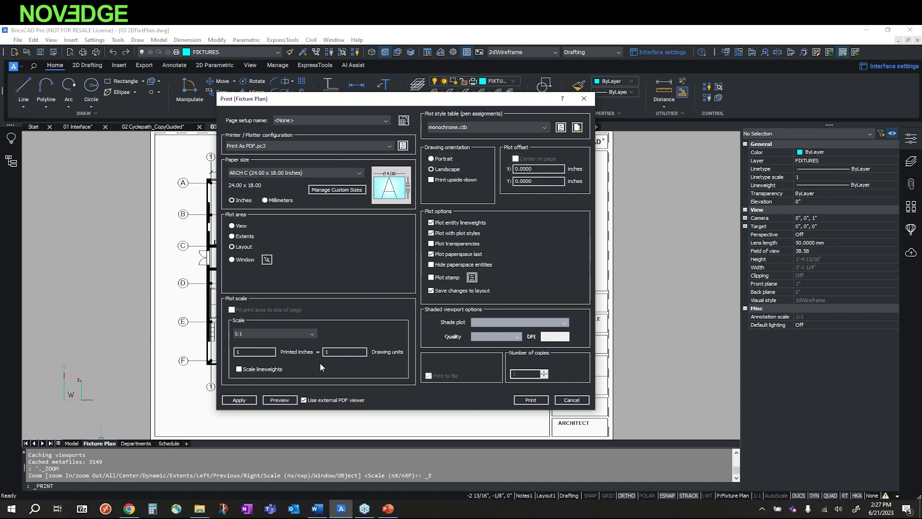
Step: Preview the Fixture Plan print as a PDF with the whole page in view, and leave the print settings without printing
{"action": "left_click", "coordinate": [280, 399]}
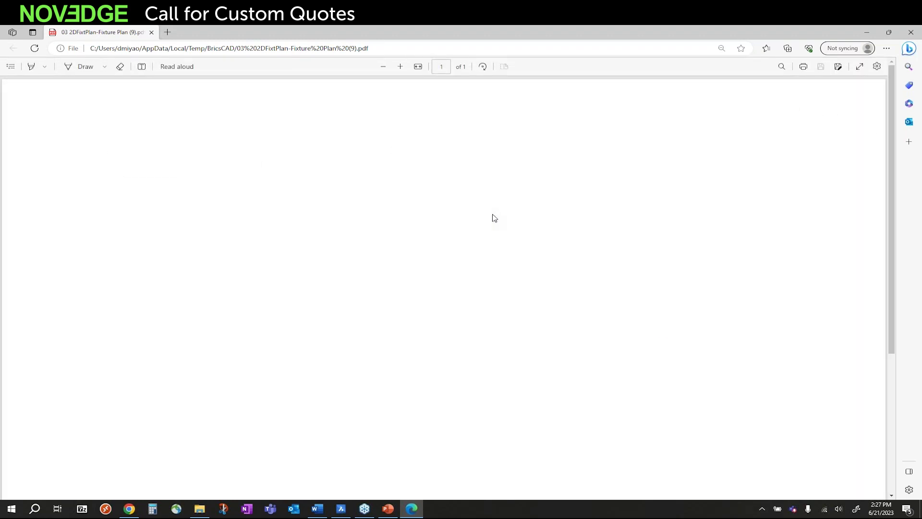
{"action": "left_click", "coordinate": [383, 70]}
{"action": "left_click", "coordinate": [383, 70]}
{"action": "left_click", "coordinate": [382, 70]}
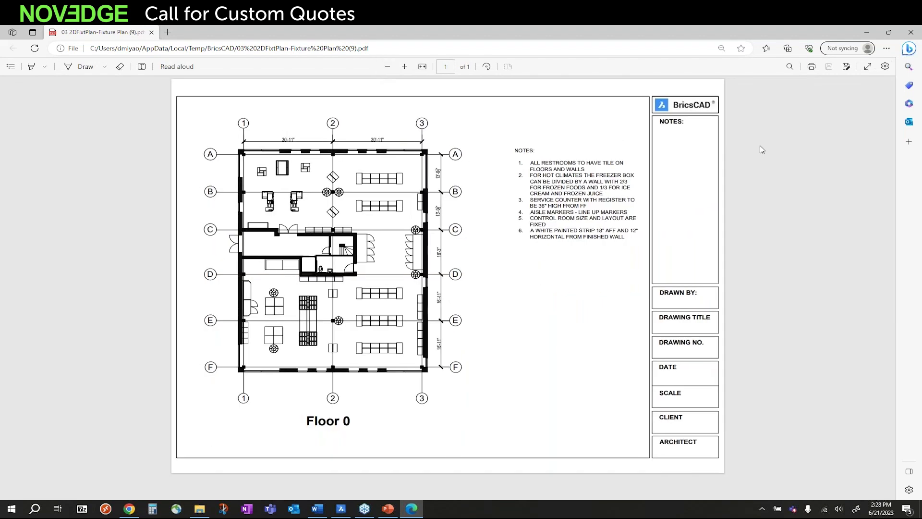
{"action": "left_click", "coordinate": [911, 32]}
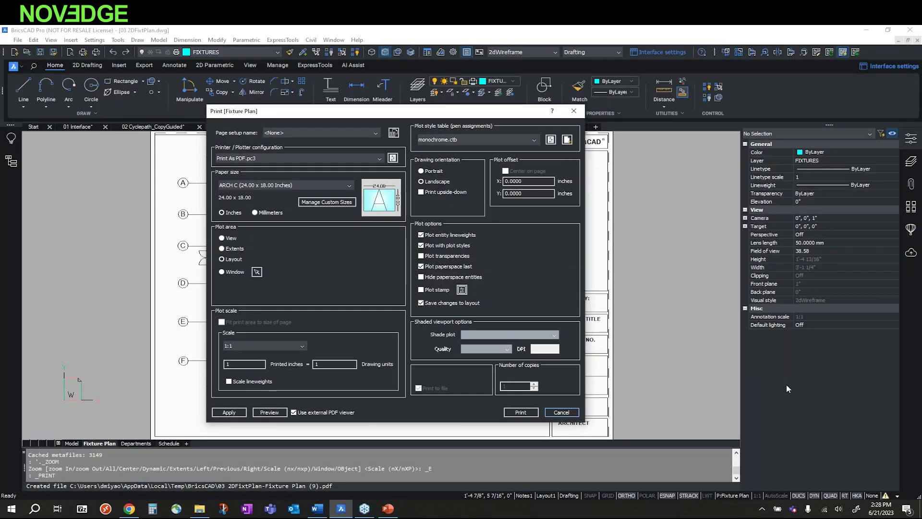
{"action": "key", "text": "Escape"}
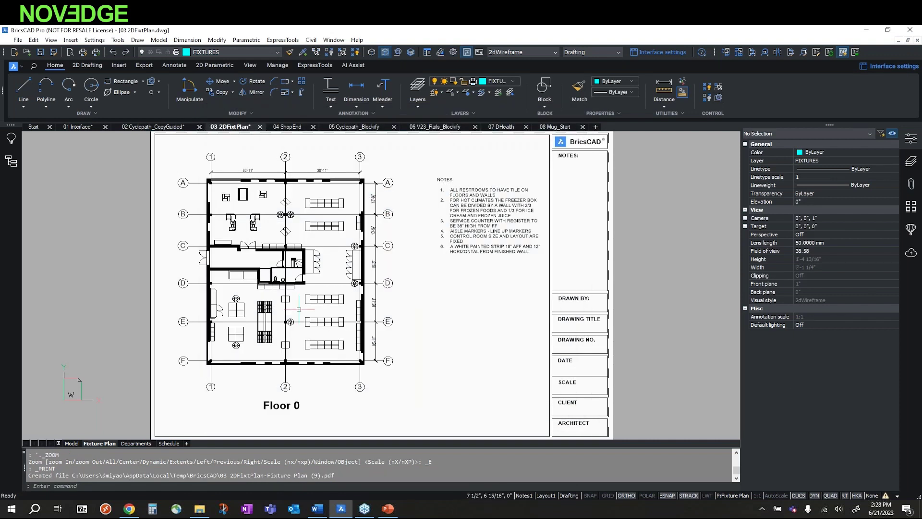
Step: Return to model space and open the Layout Manager to review the drawing's layouts and management options
{"action": "left_click", "coordinate": [71, 444]}
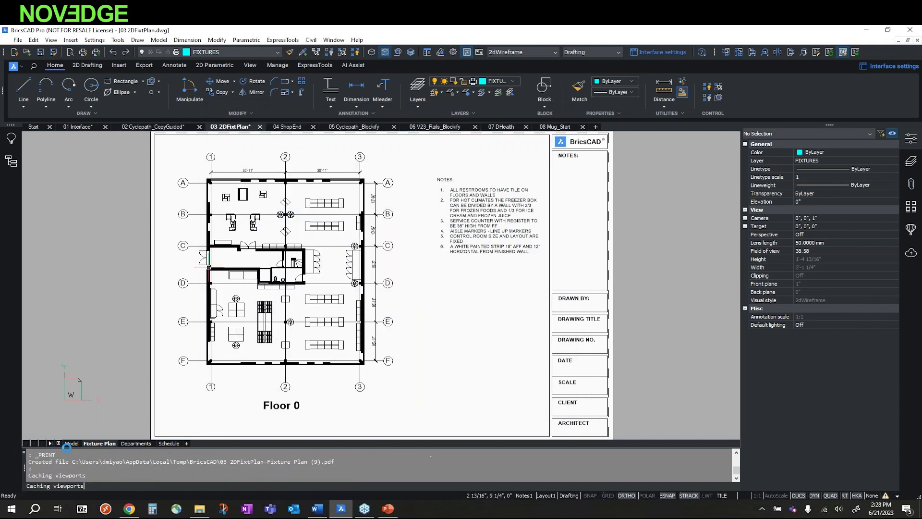
{"action": "left_click", "coordinate": [58, 443]}
{"action": "left_click_drag", "start_coordinate": [461, 199], "coordinate": [469, 214]}
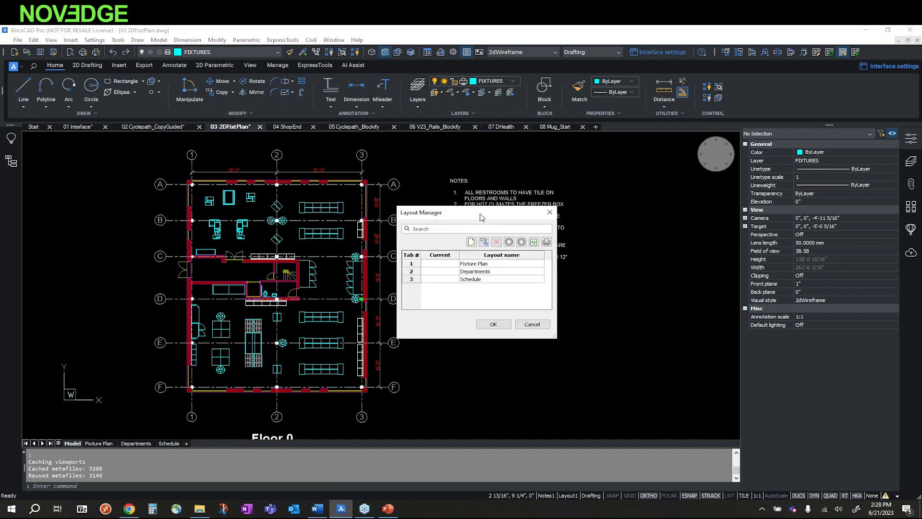
{"action": "left_click_drag", "start_coordinate": [481, 217], "coordinate": [486, 209]}
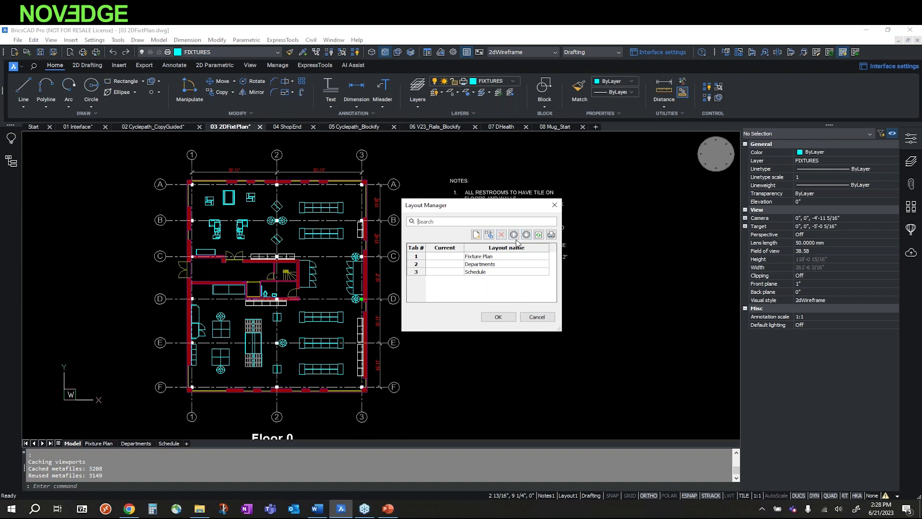
Step: Review the Publish settings from the Layout Manager, and cancel without saving the sheet list or changing the layouts
{"action": "left_click", "coordinate": [551, 235]}
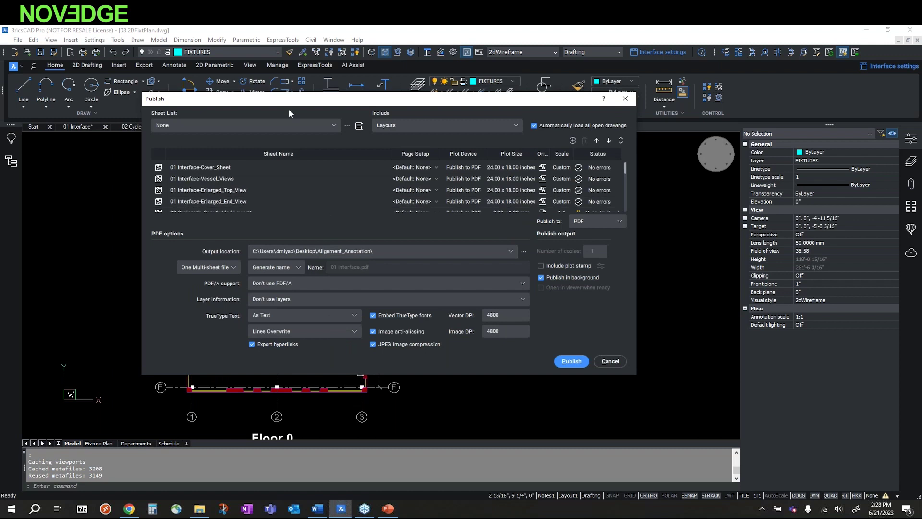
{"action": "left_click", "coordinate": [610, 361]}
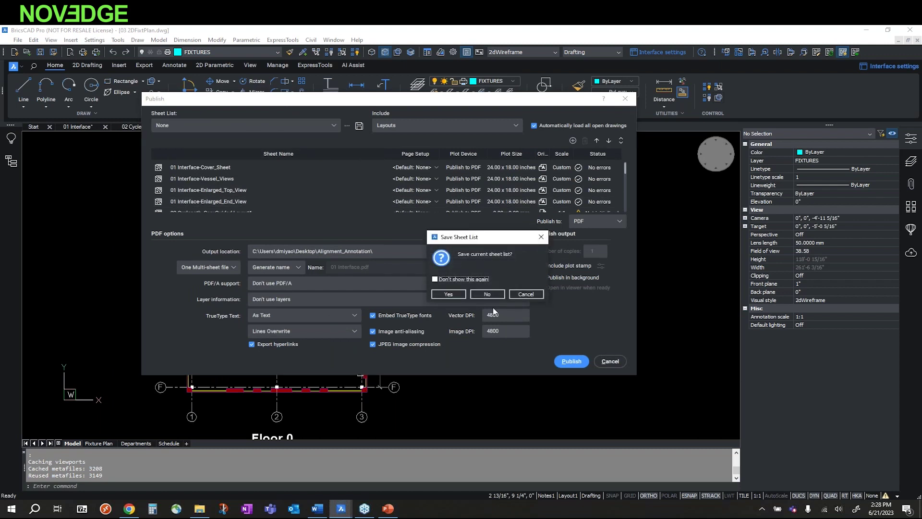
{"action": "left_click", "coordinate": [488, 296]}
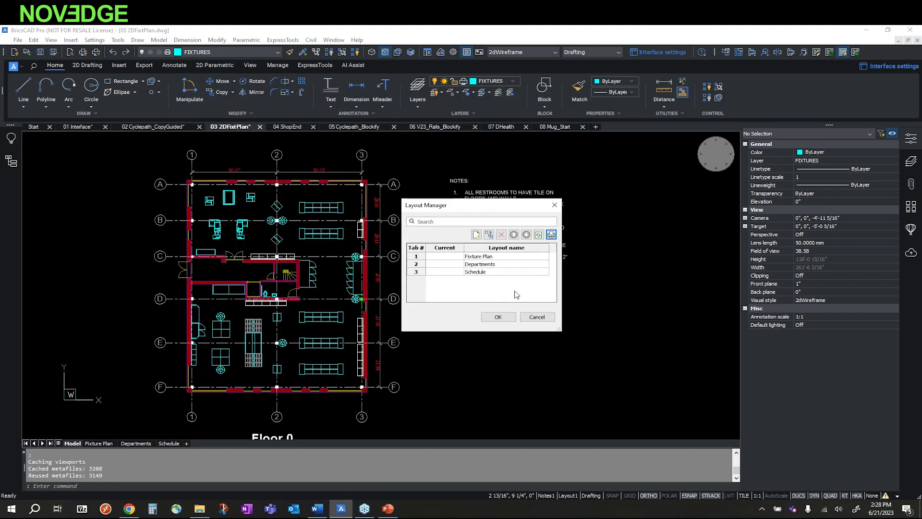
{"action": "left_click", "coordinate": [536, 317]}
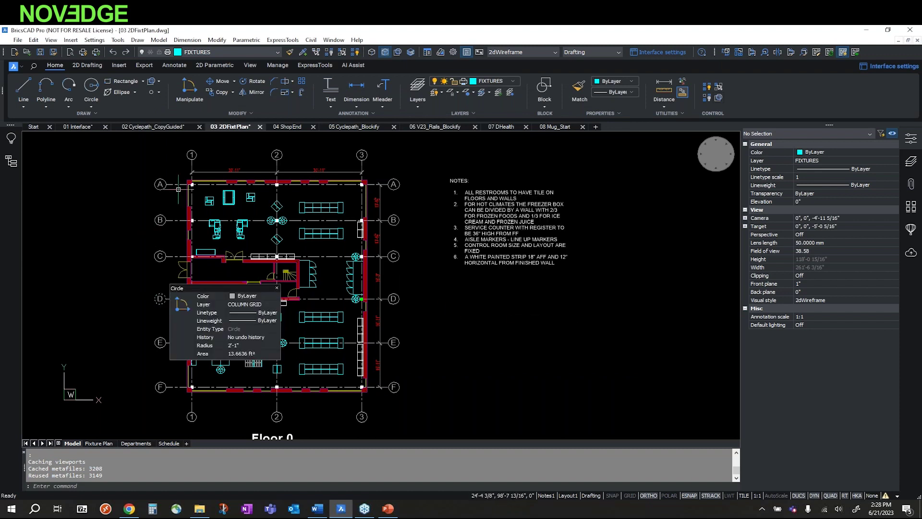
Step: In the 04 ShopEnd shop drawing, add a horizontal linear dimension across the full width of the case above its front elevation
{"action": "left_click", "coordinate": [284, 127]}
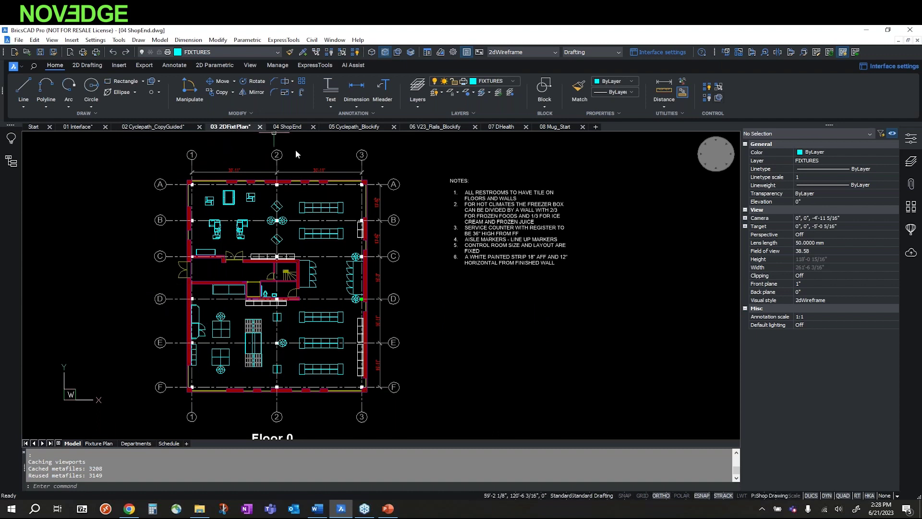
{"action": "scroll", "coordinate": [192, 197], "scroll_direction": "up", "scroll_amount": 4}
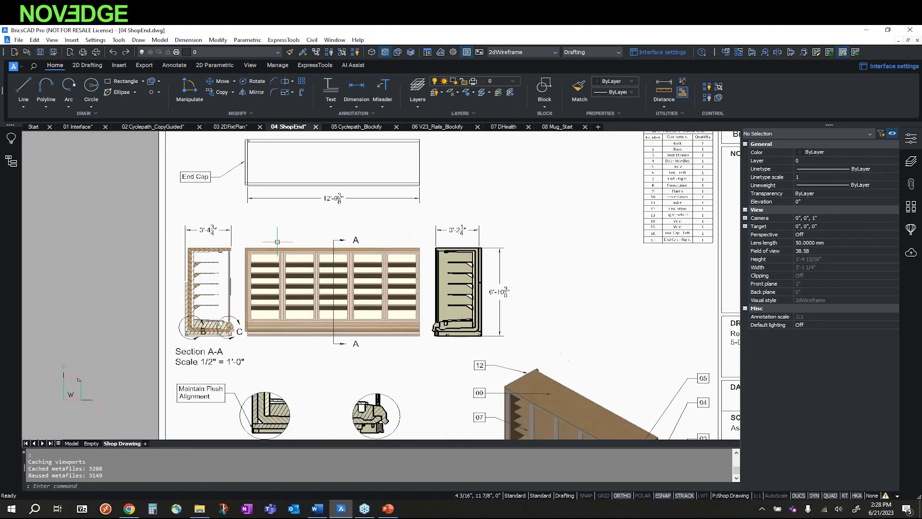
{"action": "scroll", "coordinate": [283, 243], "scroll_direction": "down", "scroll_amount": 2}
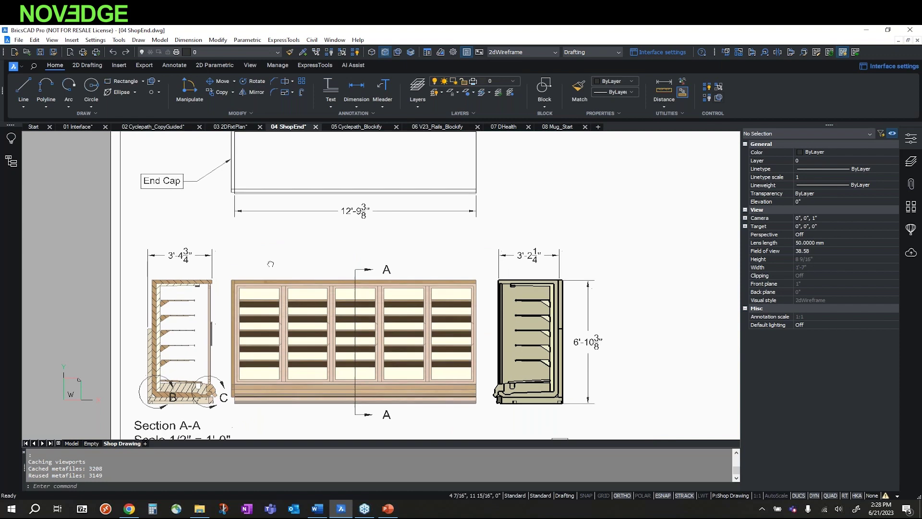
{"action": "scroll", "coordinate": [254, 242], "scroll_direction": "up", "scroll_amount": 2}
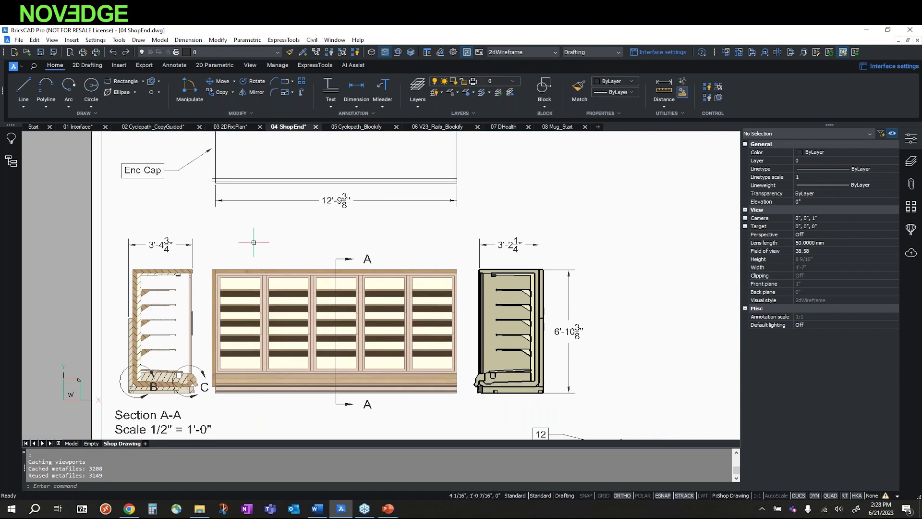
{"action": "left_click", "coordinate": [170, 67]}
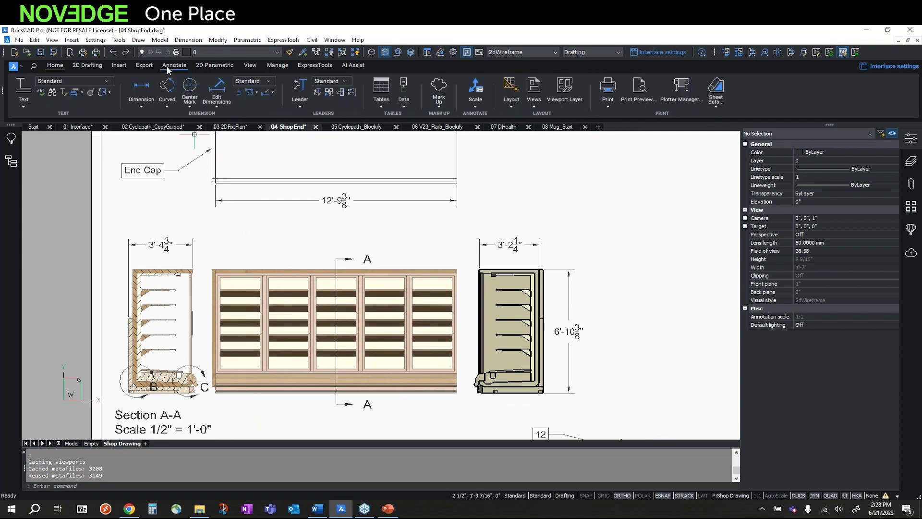
{"action": "left_click", "coordinate": [141, 106]}
{"action": "left_click", "coordinate": [163, 138]}
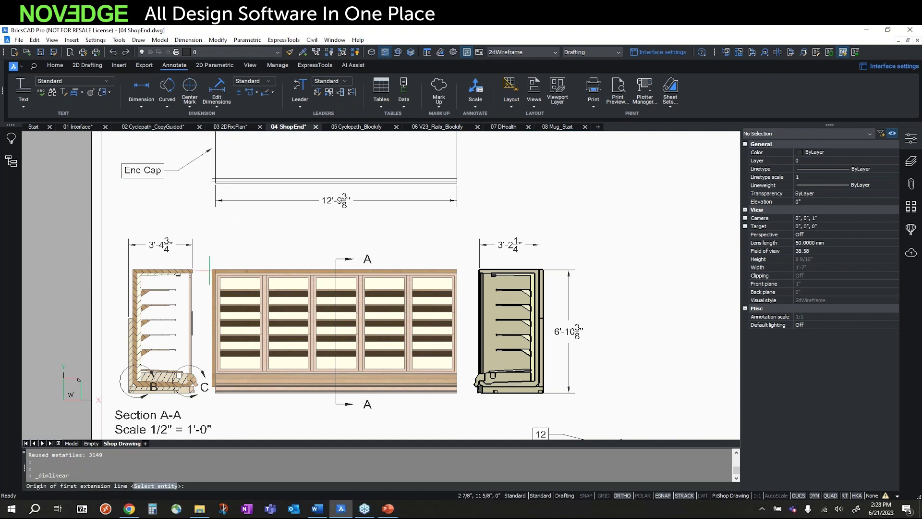
{"action": "left_click", "coordinate": [213, 269]}
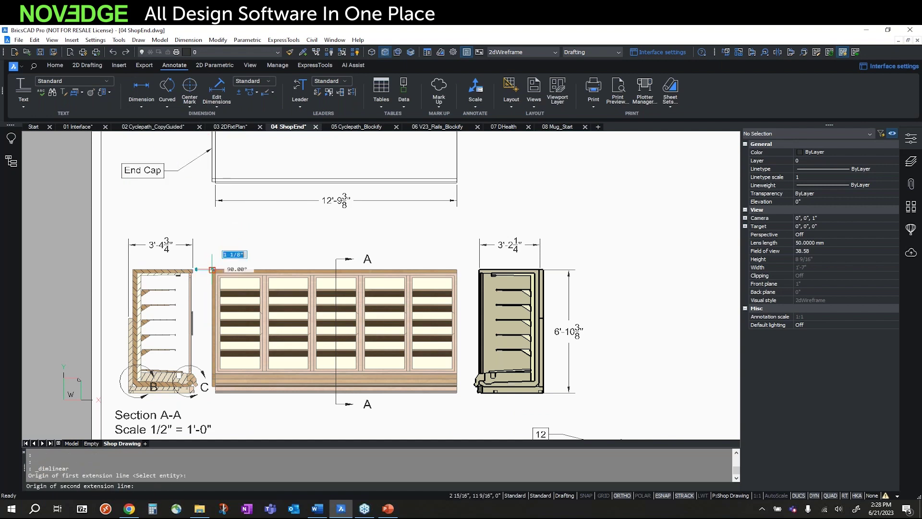
{"action": "left_click", "coordinate": [457, 269]}
{"action": "left_click", "coordinate": [385, 229]}
{"action": "middle_click_drag", "start_coordinate": [445, 279], "coordinate": [422, 294]}
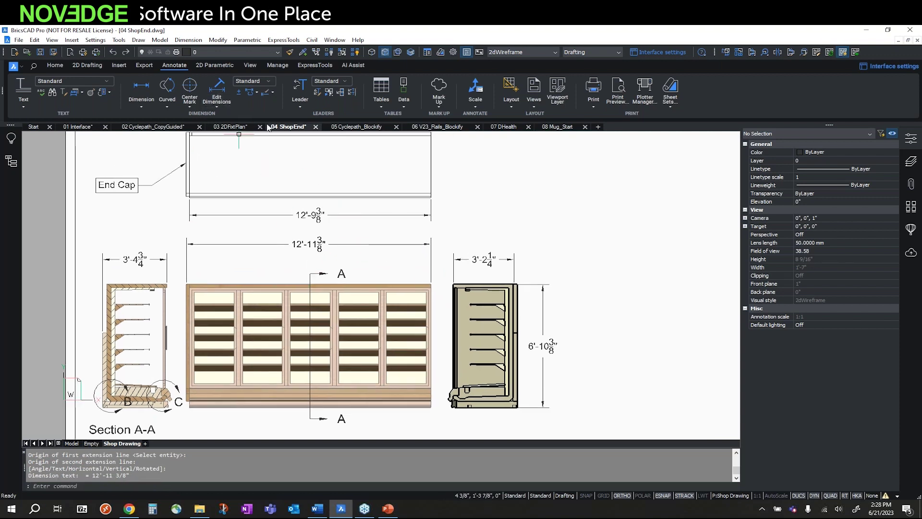
Step: Add an angled multileader with the text "Shelf" pointing to the top shelf in the side view, with Ortho off
{"action": "left_click", "coordinate": [296, 103]}
{"action": "left_click", "coordinate": [310, 140]}
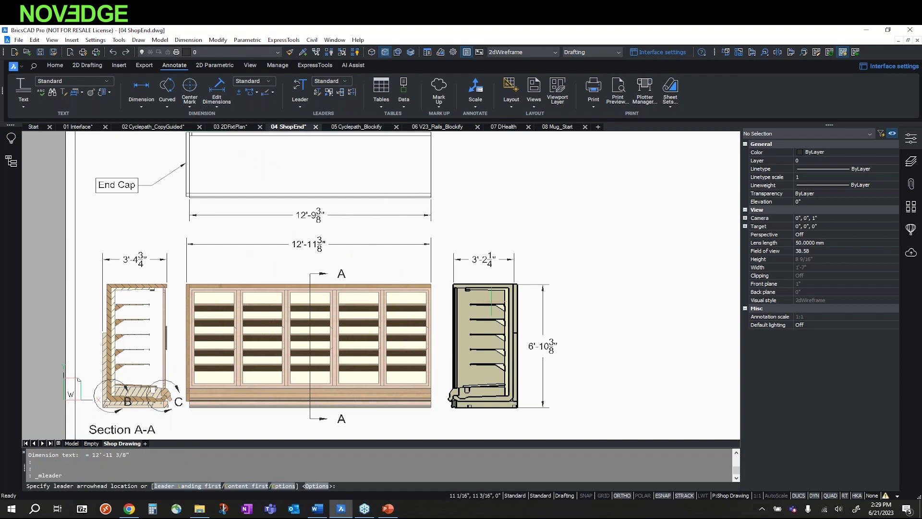
{"action": "left_click", "coordinate": [493, 303]}
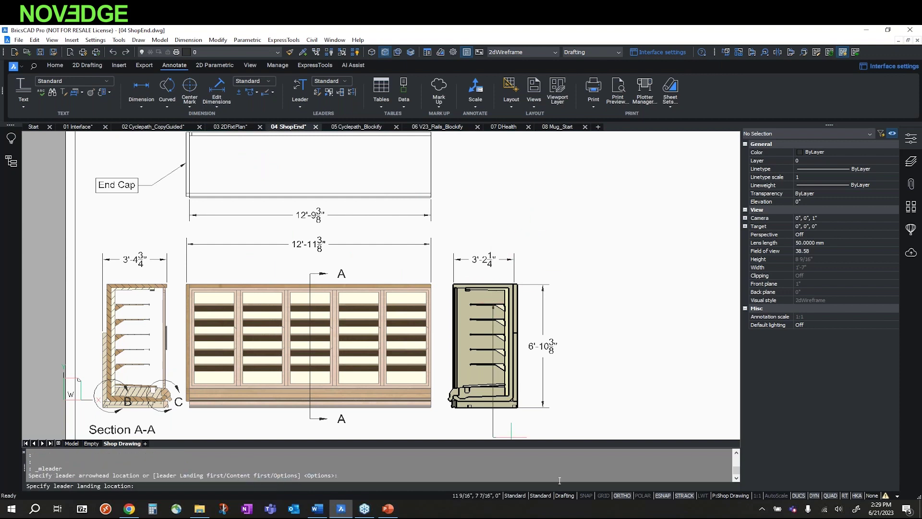
{"action": "left_click", "coordinate": [616, 498]}
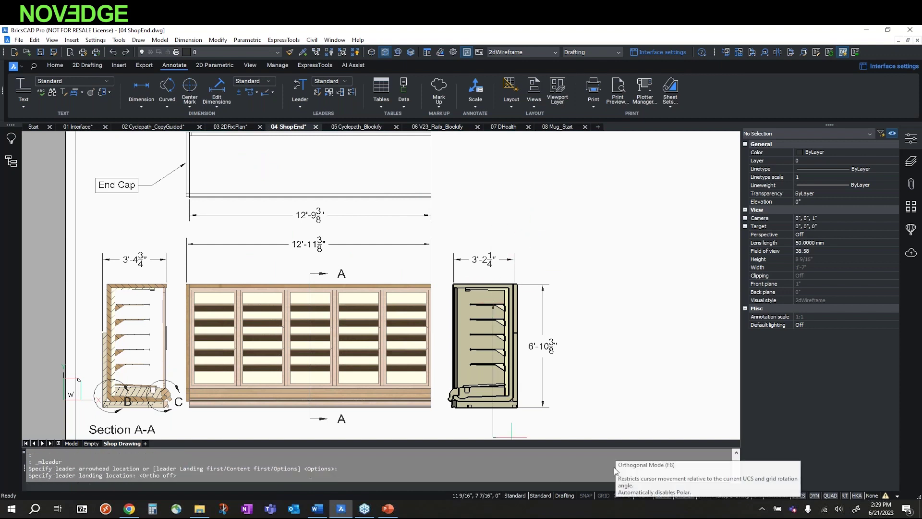
{"action": "left_click", "coordinate": [570, 222]}
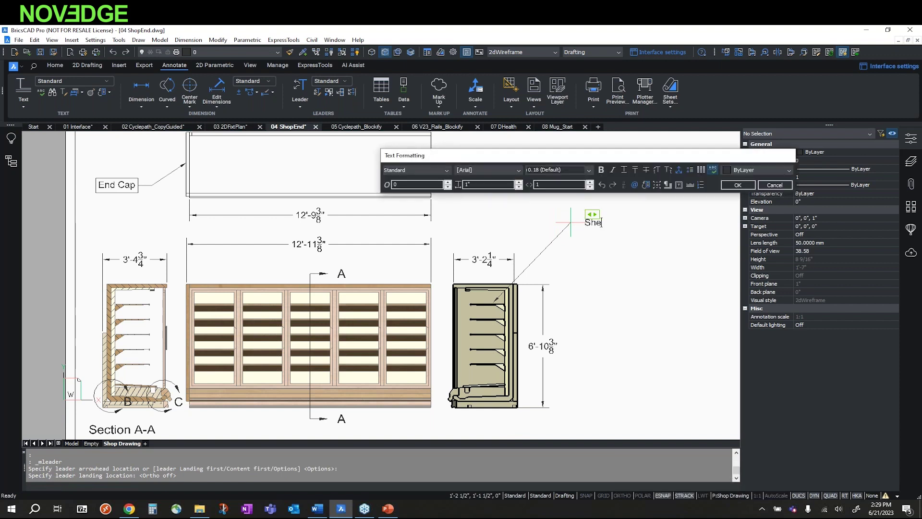
{"action": "left_click", "coordinate": [569, 281]}
{"action": "scroll", "coordinate": [307, 353], "scroll_direction": "down", "scroll_amount": 3}
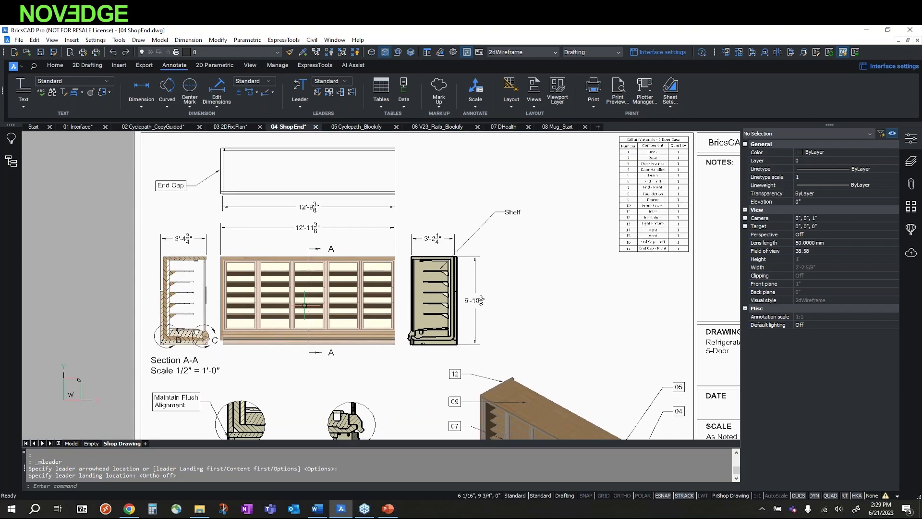
{"action": "scroll", "coordinate": [304, 315], "scroll_direction": "down", "scroll_amount": 2}
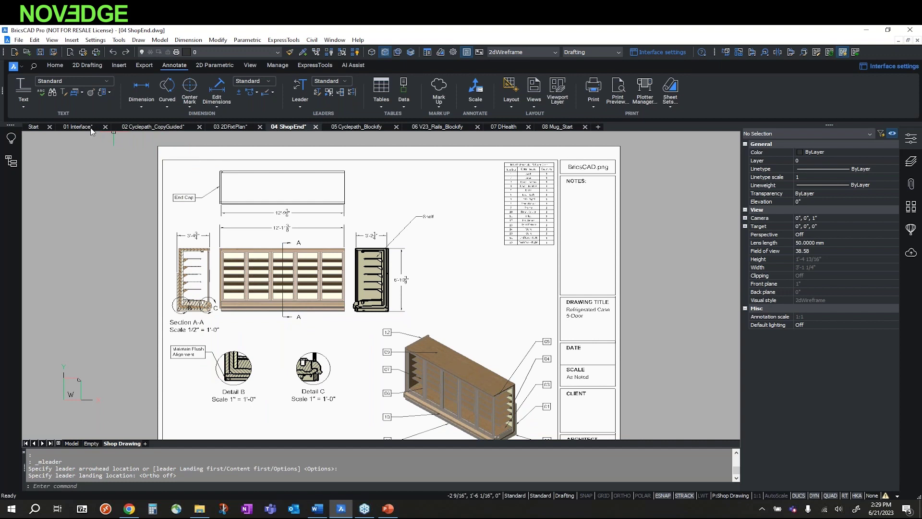
Step: From the 01 Interface drawing, preview 01 Interface.dwg among the openable files, cancel, and return to the 04 ShopEnd drawing
{"action": "left_click", "coordinate": [77, 126]}
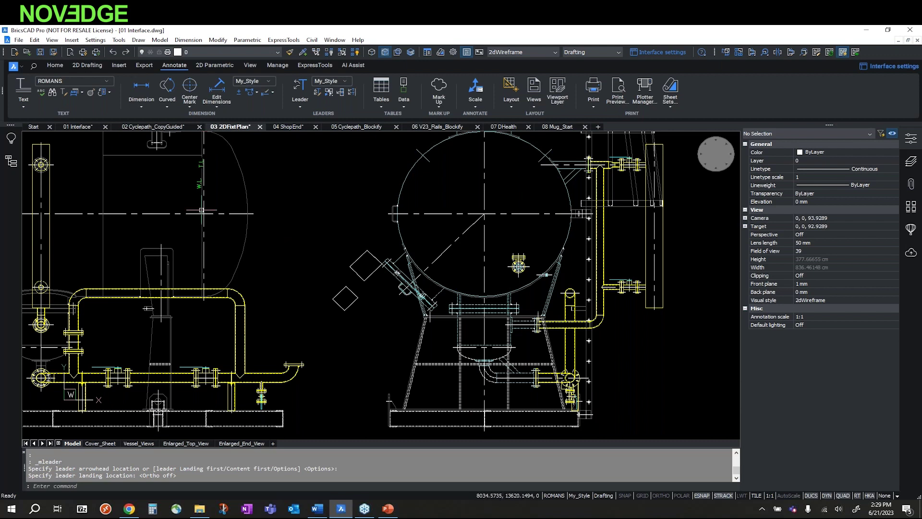
{"action": "left_click", "coordinate": [27, 52]}
{"action": "left_click", "coordinate": [254, 167]}
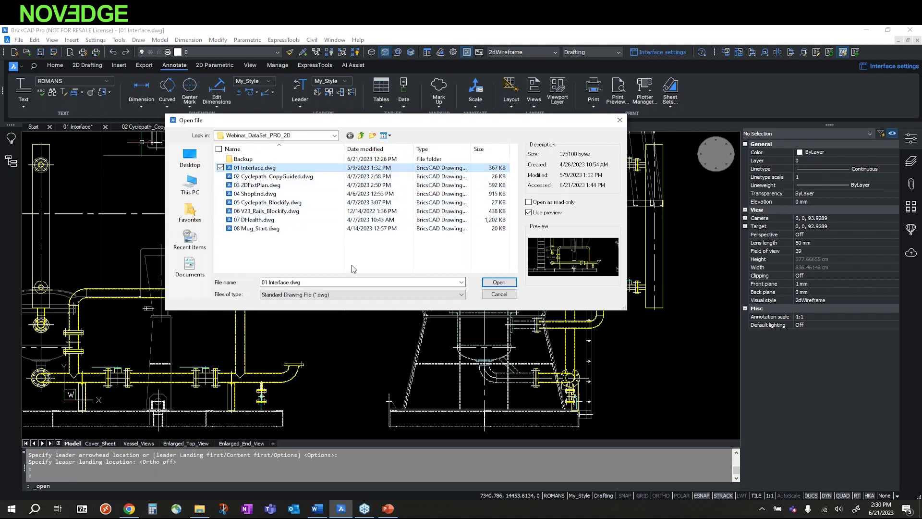
{"action": "left_click", "coordinate": [500, 295]}
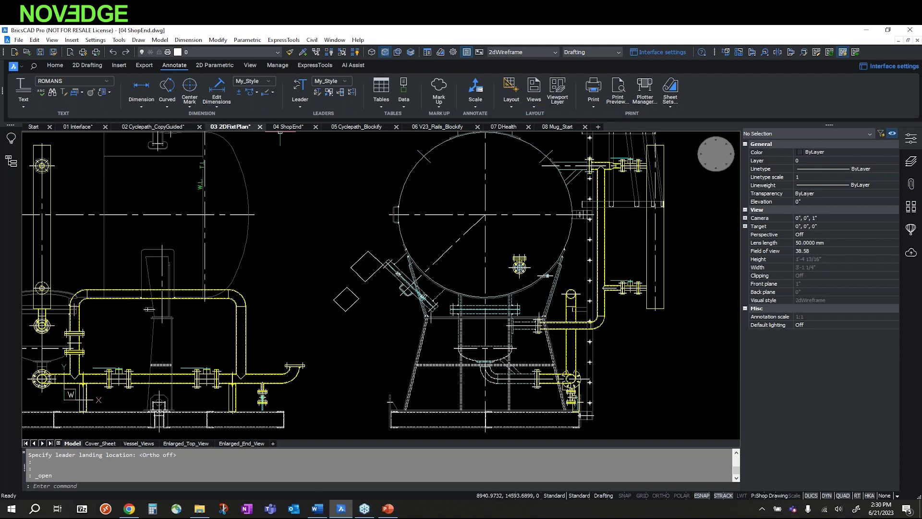
{"action": "left_click", "coordinate": [287, 127]}
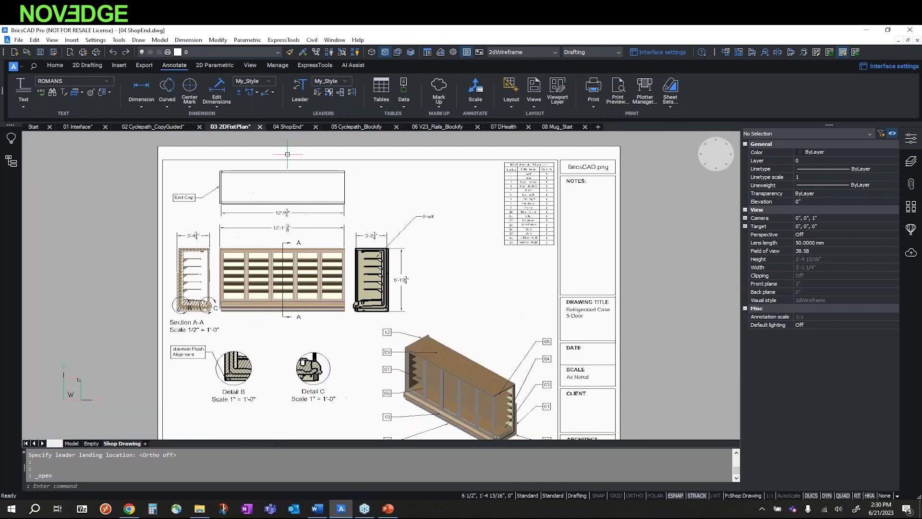
Step: Open the folder of the 03 2DFixtPlan drawing and load the CountV1-5.lsp routine from it into that drawing
{"action": "left_click", "coordinate": [209, 128]}
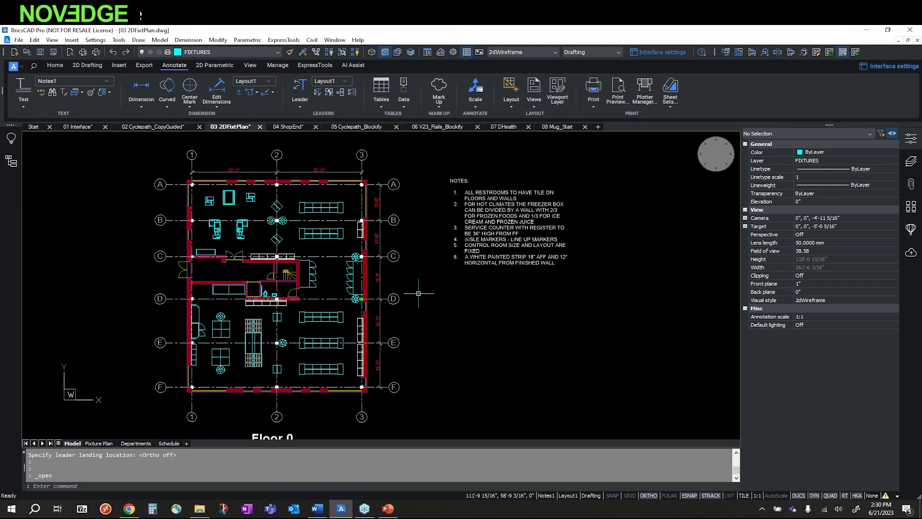
{"action": "right_click", "coordinate": [225, 125]}
{"action": "left_click", "coordinate": [262, 271]}
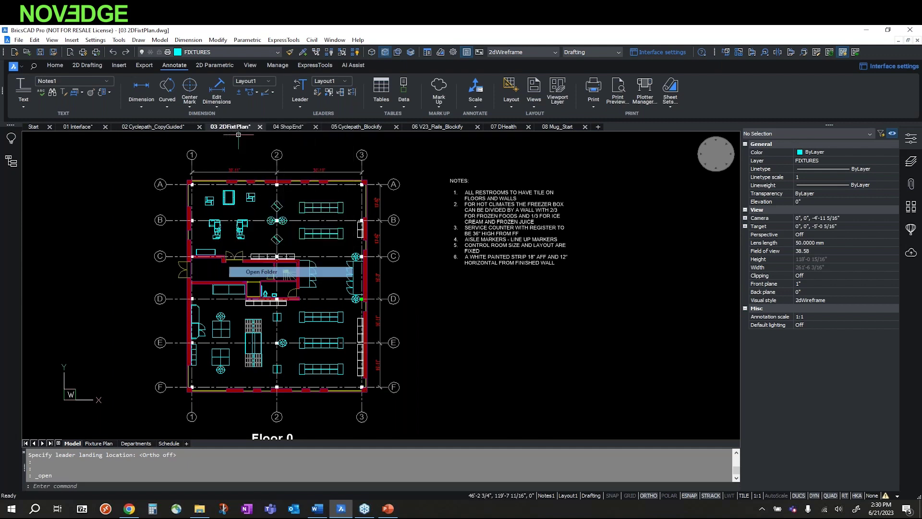
{"action": "left_click", "coordinate": [364, 361]}
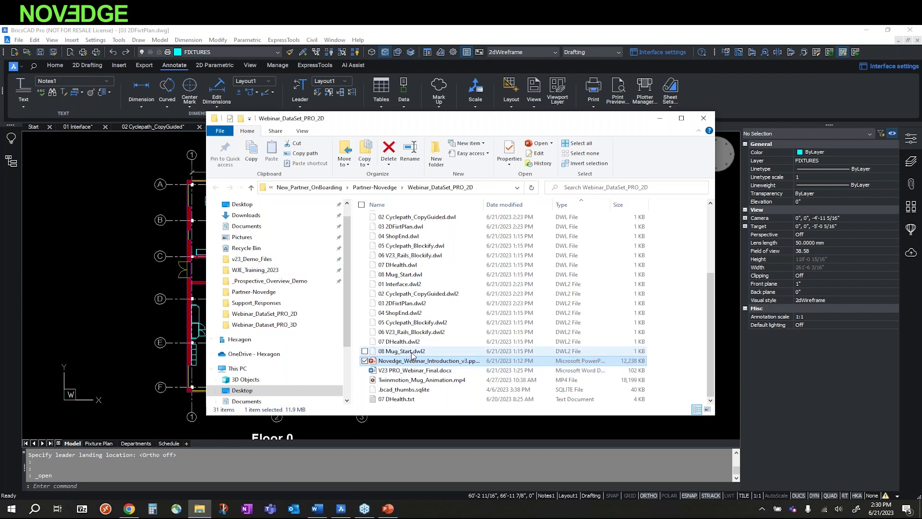
{"action": "scroll", "coordinate": [392, 307], "scroll_direction": "up", "scroll_amount": 4}
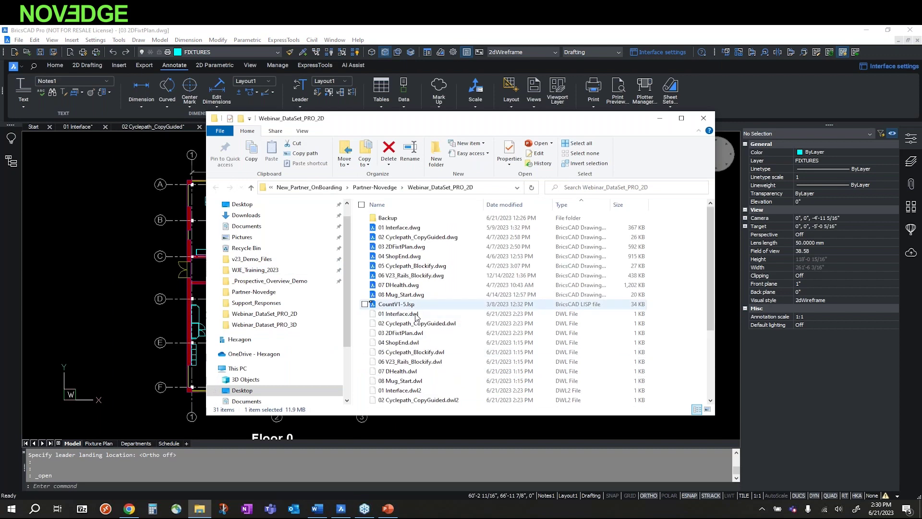
{"action": "left_click", "coordinate": [392, 304]}
{"action": "left_click_drag", "start_coordinate": [393, 485], "coordinate": [393, 485]}
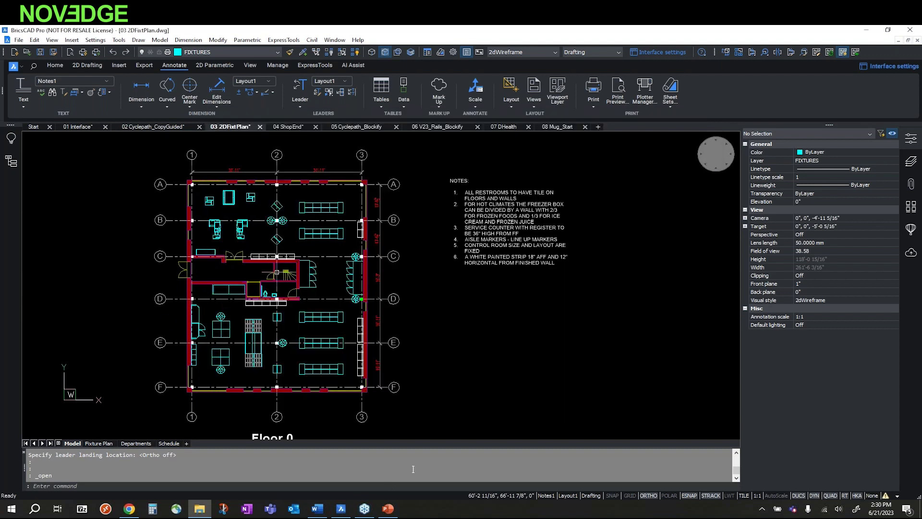
{"action": "left_click", "coordinate": [84, 488]}
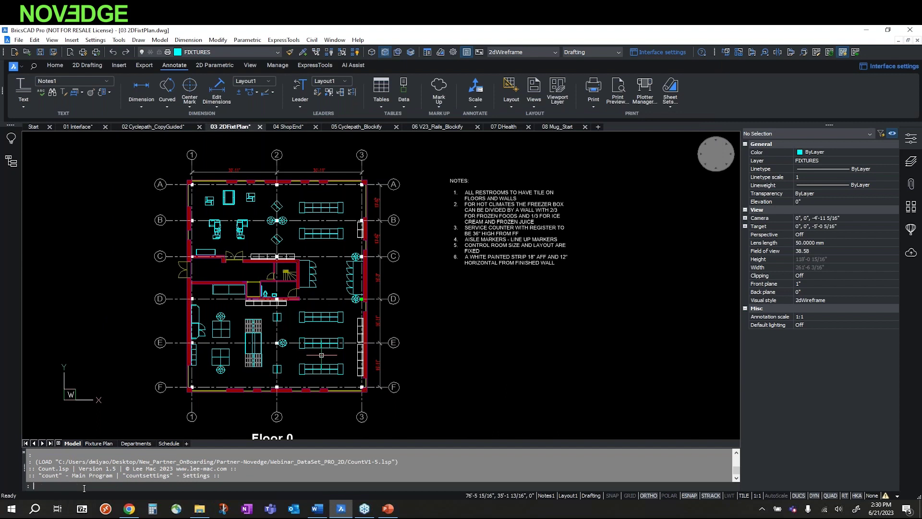
Step: Run the COUNT routine on the drawing's blocks, look over the block count table in the prompt history, and close the history
{"action": "type", "text": "COUNT"}
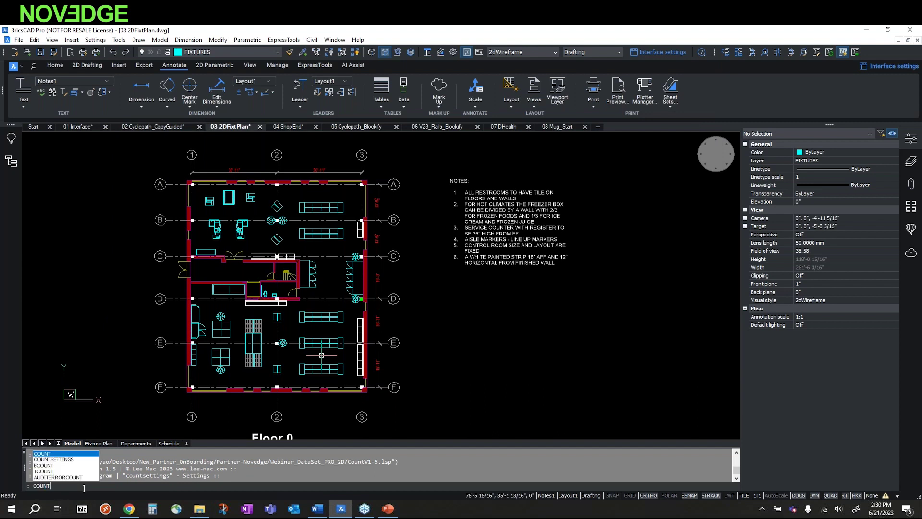
{"action": "key", "text": "Return"}
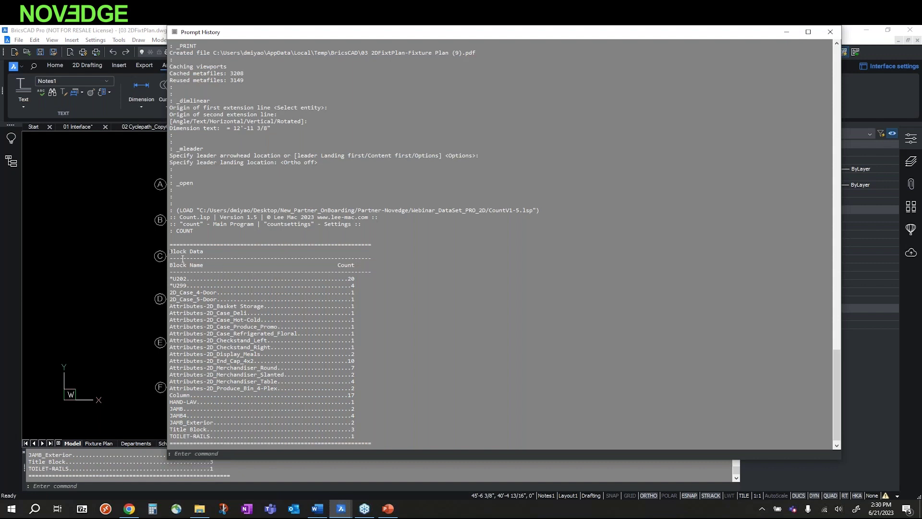
{"action": "left_click_drag", "start_coordinate": [169, 251], "coordinate": [334, 279]}
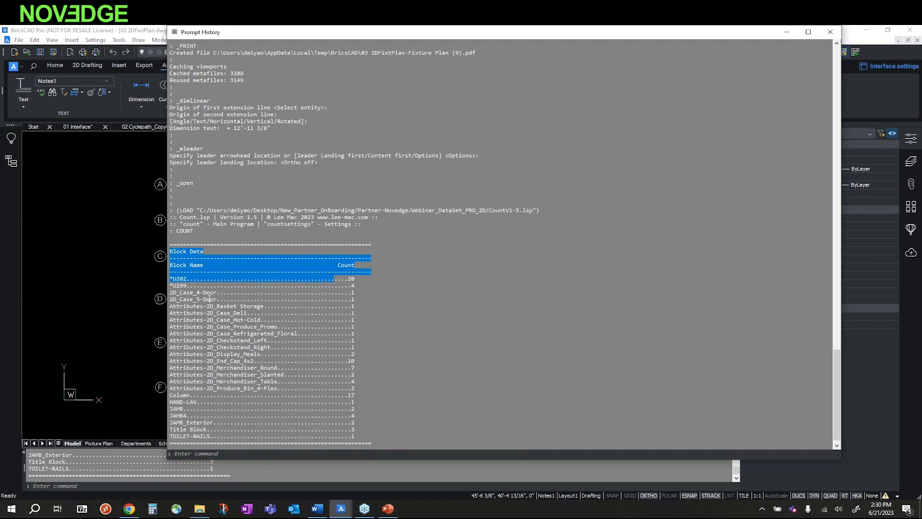
{"action": "key", "text": "Escape"}
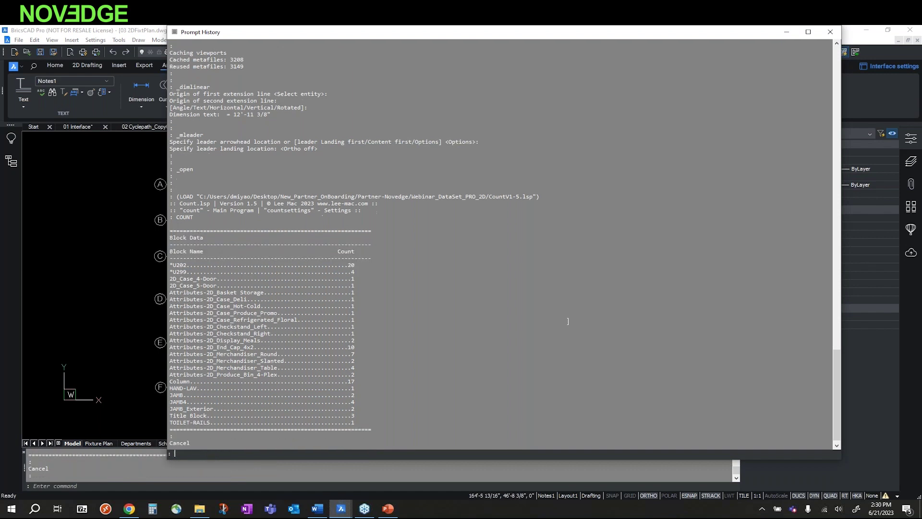
{"action": "key", "text": "Escape"}
{"action": "key", "text": "F2"}
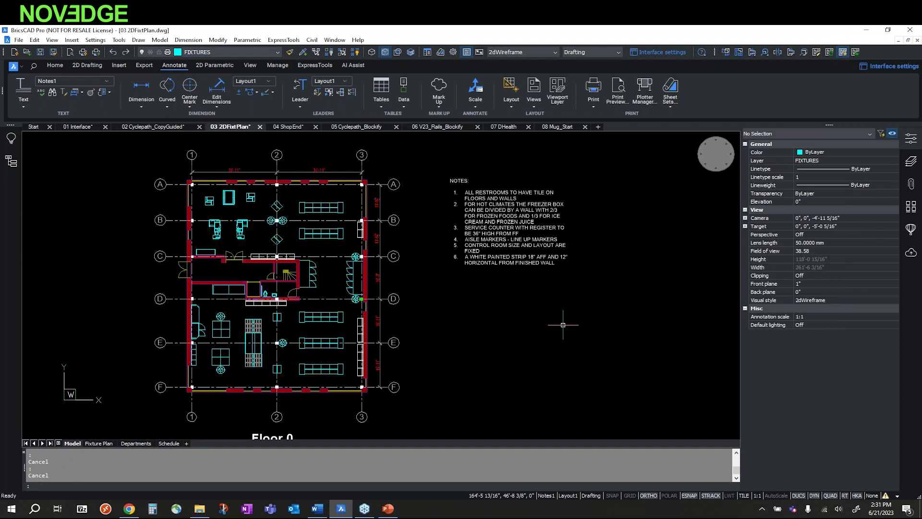
Step: Open the BLADE LISP development environment, view the file options for CountV1-5.lsp, and close the environment
{"action": "type", "text": "BLADE"}
{"action": "key", "text": "Return"}
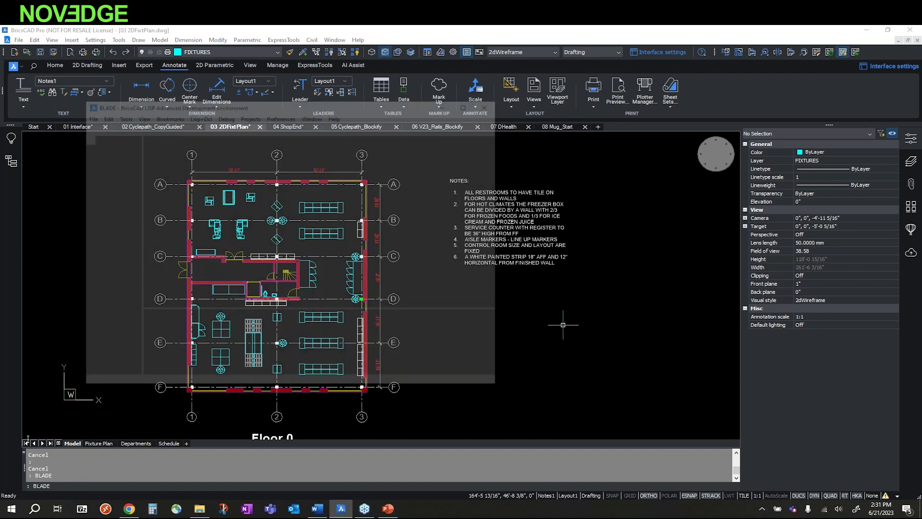
{"action": "left_click_drag", "start_coordinate": [361, 113], "coordinate": [421, 121]}
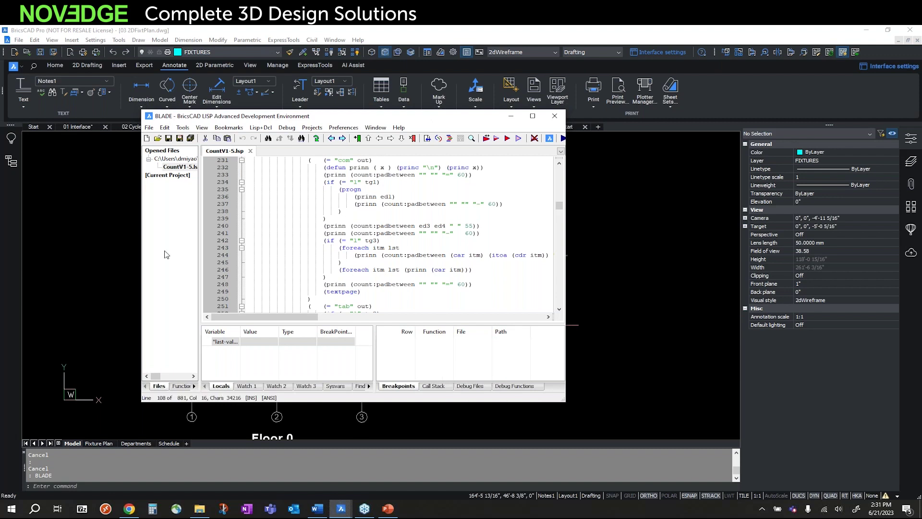
{"action": "right_click", "coordinate": [172, 168]}
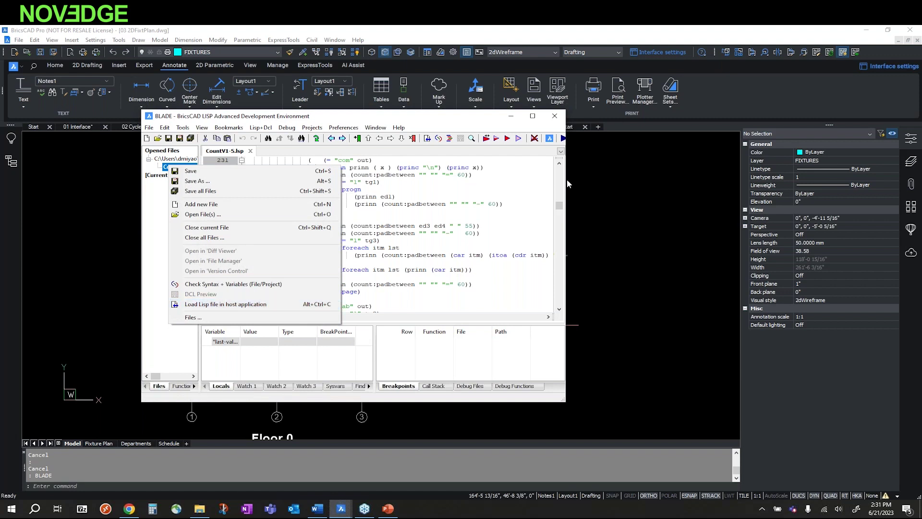
{"action": "left_click", "coordinate": [555, 118]}
{"action": "left_click", "coordinate": [554, 117]}
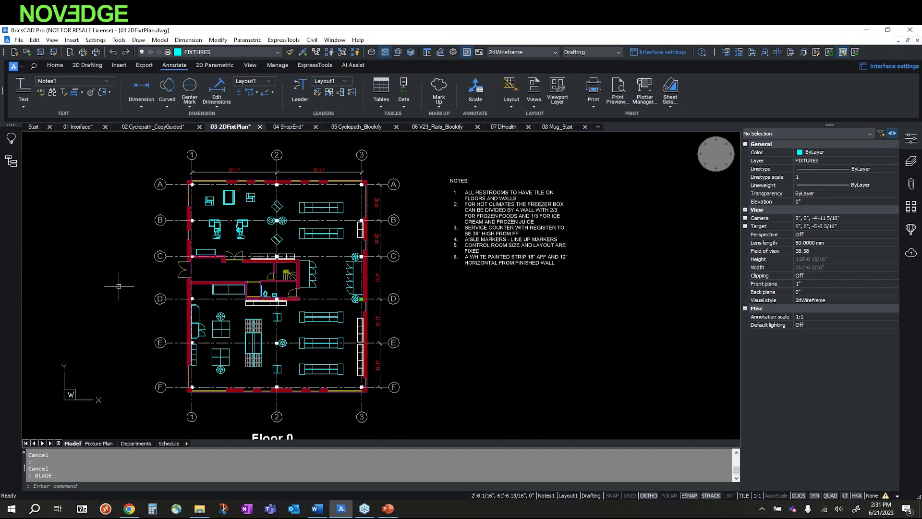
Step: On the Start page, view the full list of new-drawing templates and cancel without changing the template
{"action": "left_click", "coordinate": [33, 127]}
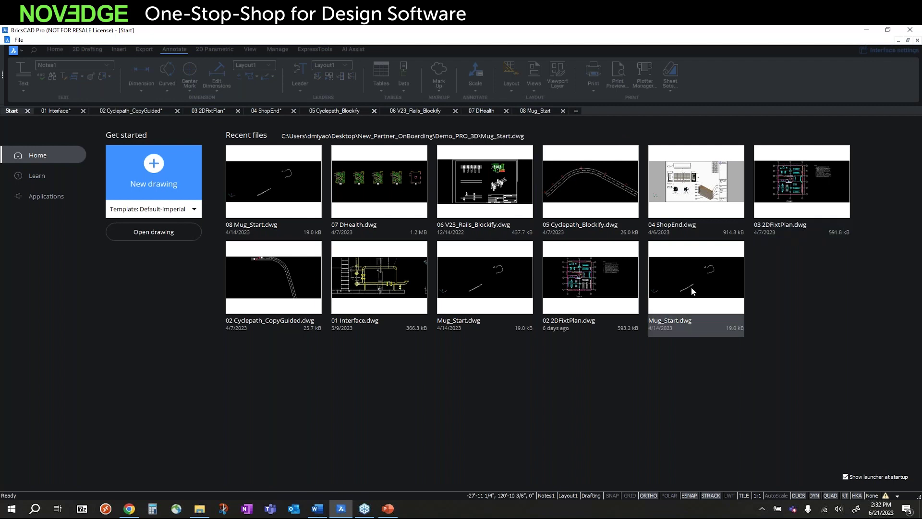
{"action": "left_click", "coordinate": [150, 207]}
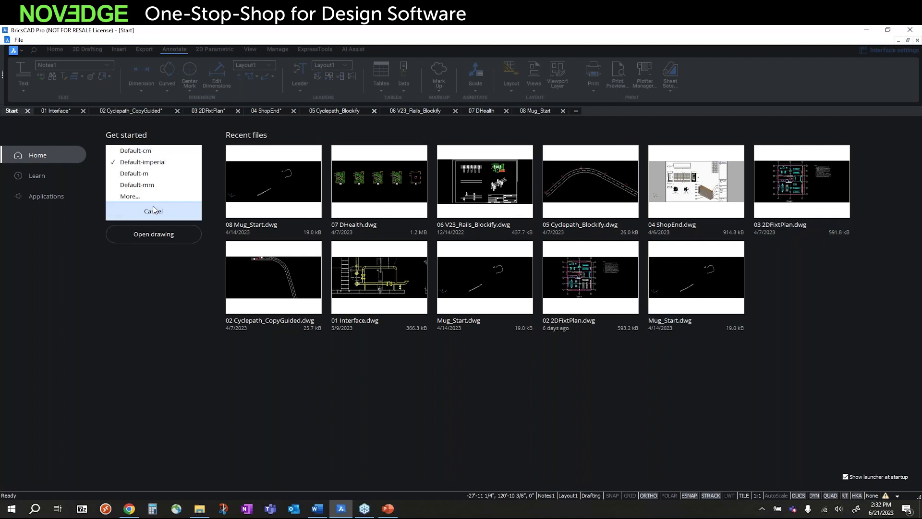
{"action": "left_click", "coordinate": [130, 196]}
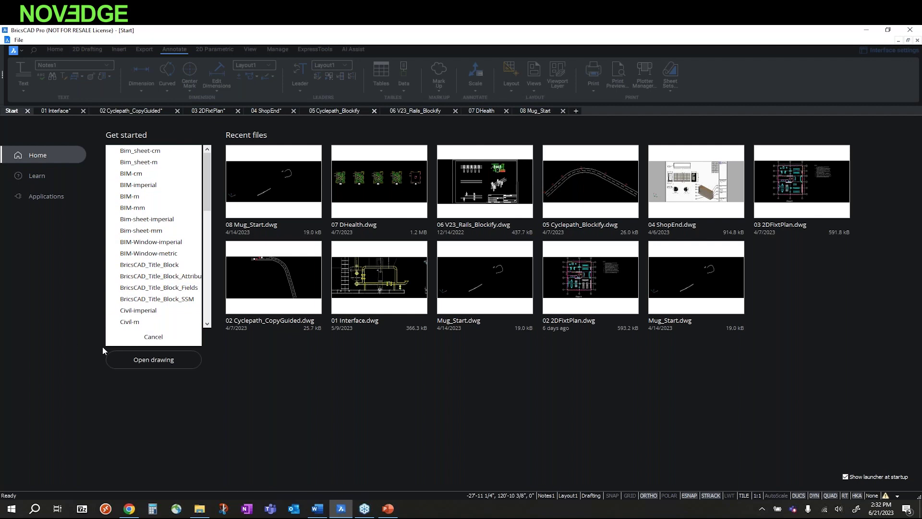
{"action": "left_click", "coordinate": [150, 336]}
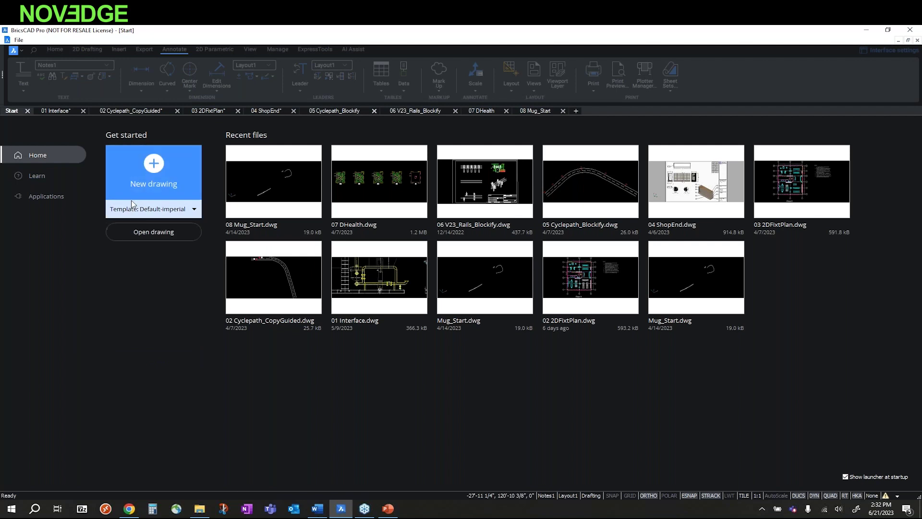
Step: Look at the drawings available to open, cancel, and show the Start page's tutorials and sample drawings
{"action": "left_click", "coordinate": [151, 232]}
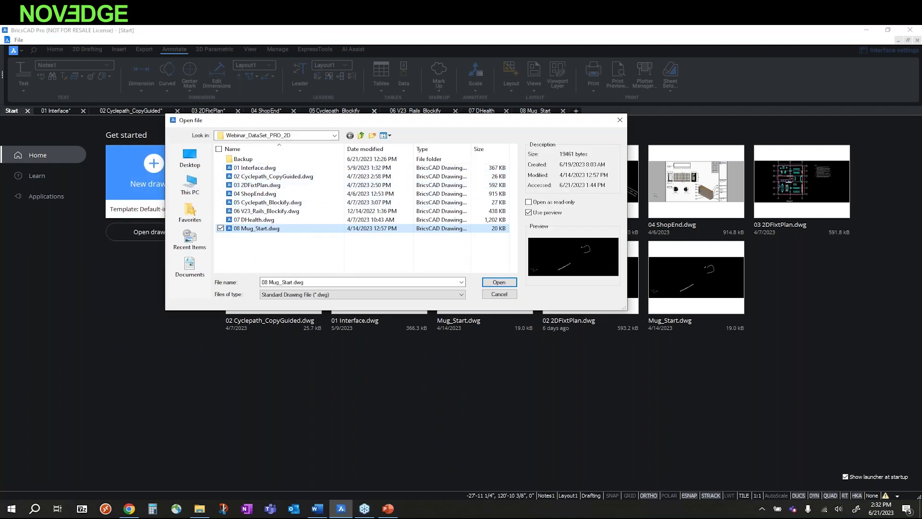
{"action": "left_click", "coordinate": [499, 295]}
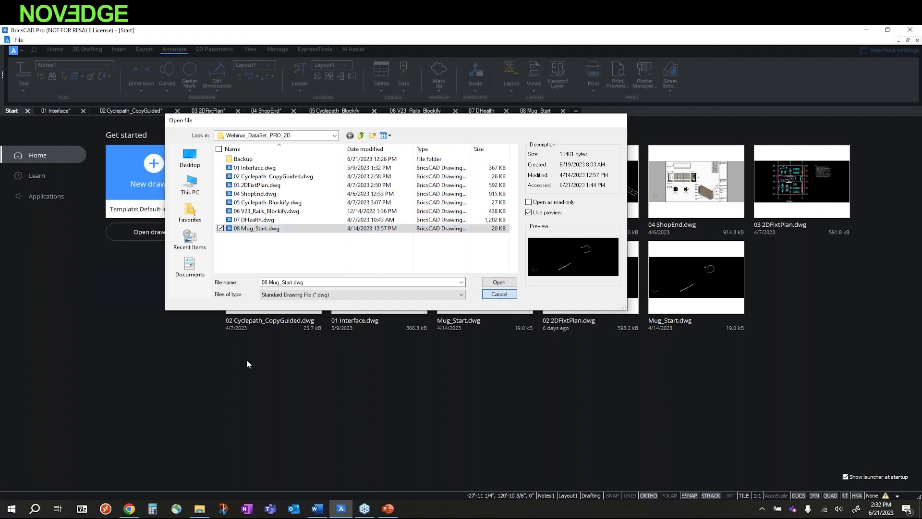
{"action": "left_click", "coordinate": [40, 179]}
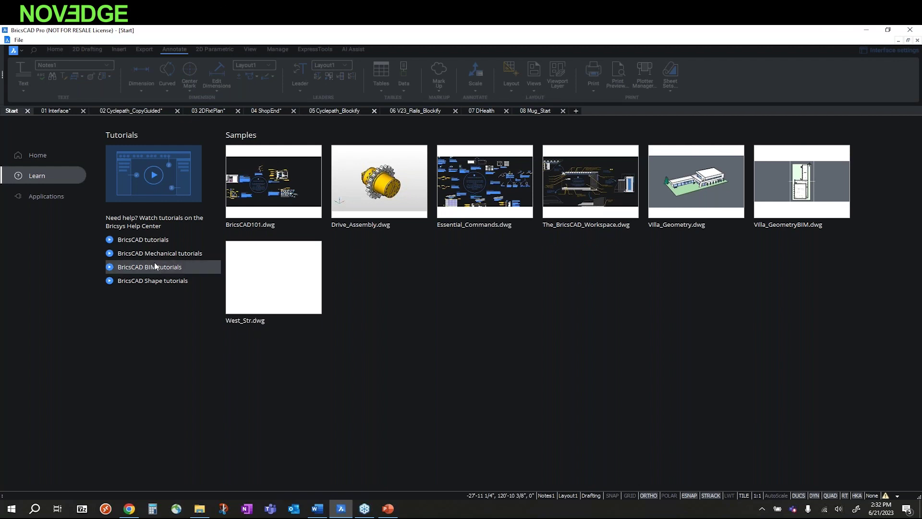
Step: View the full Bricsys Learning course catalogue through the online BricsCAD tutorials and return to BricsCAD
{"action": "left_click", "coordinate": [134, 241]}
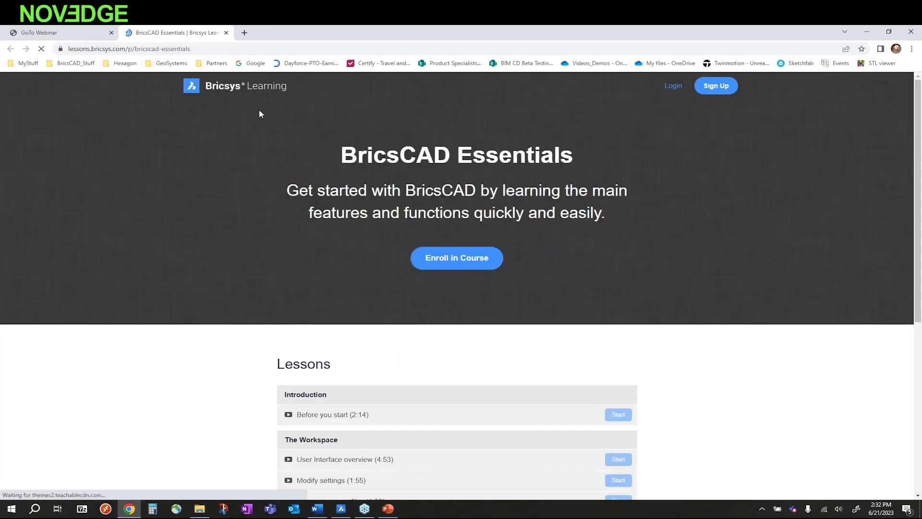
{"action": "left_click", "coordinate": [232, 86]}
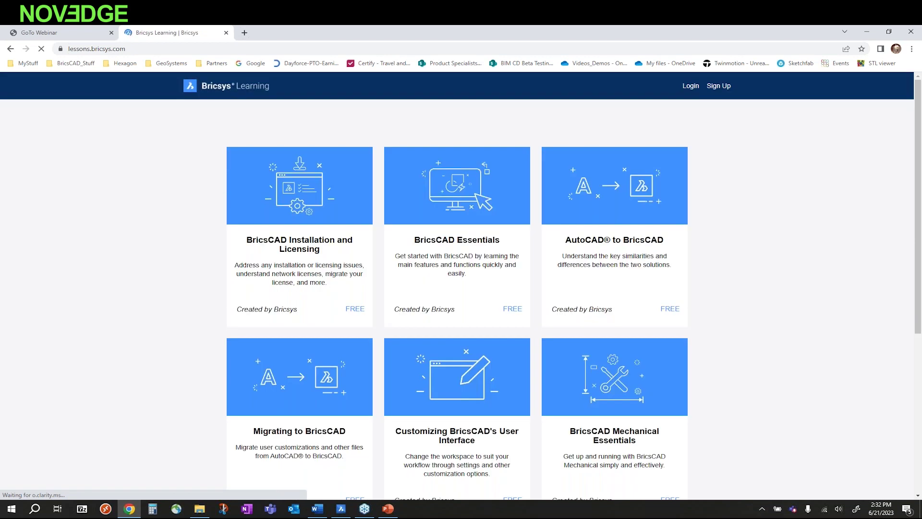
{"action": "left_click", "coordinate": [511, 313]}
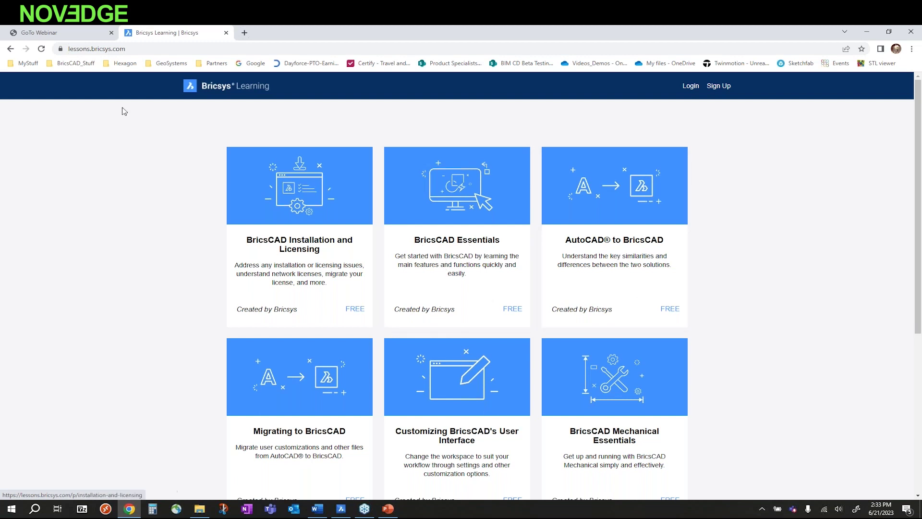
{"action": "left_click", "coordinate": [867, 35]}
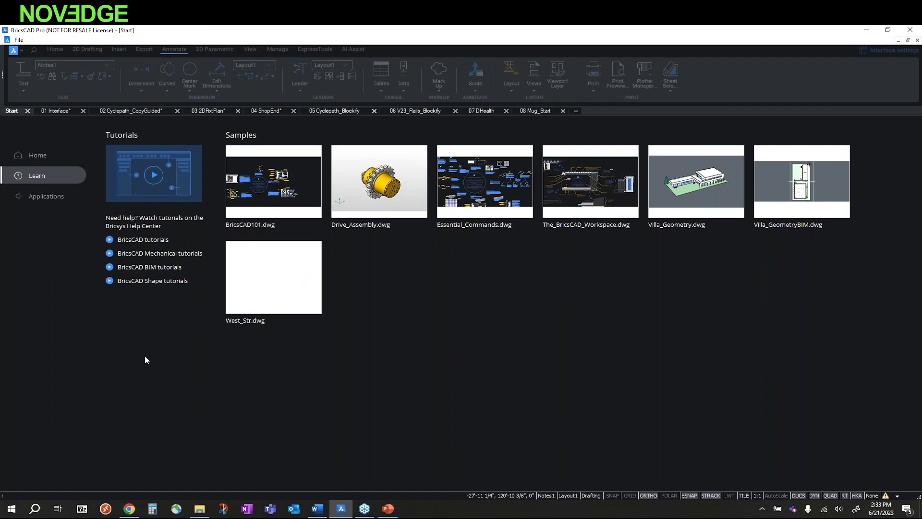
Step: Browse the third-party applications for Plant Design in the online BricsCAD Application Store and return to BricsCAD
{"action": "left_click", "coordinate": [40, 197]}
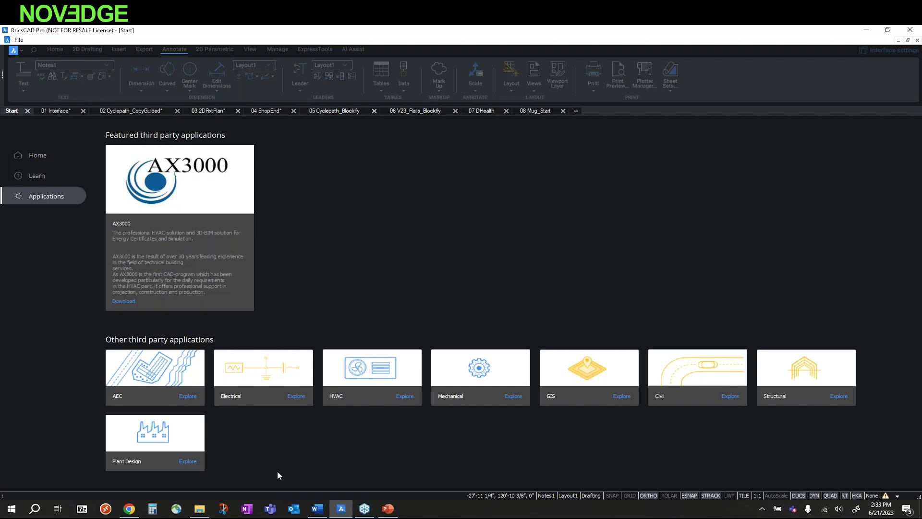
{"action": "left_click", "coordinate": [187, 462]}
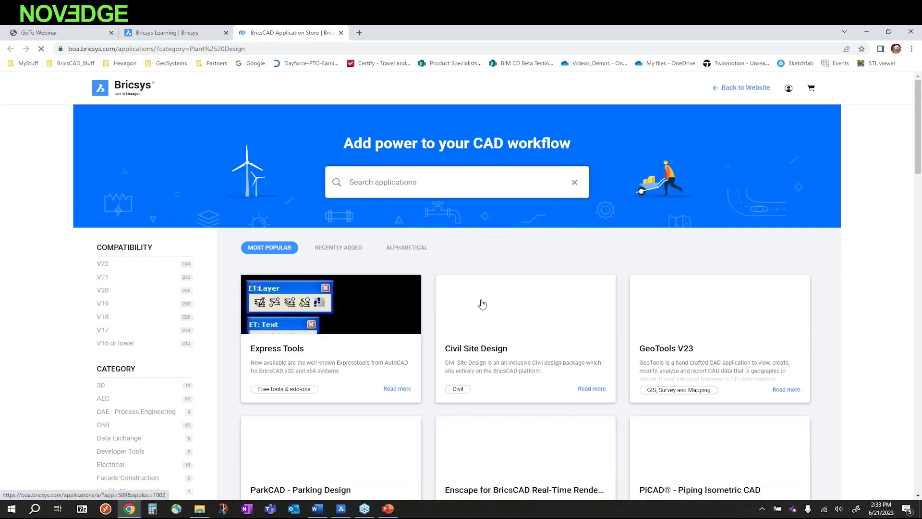
{"action": "scroll", "coordinate": [479, 302], "scroll_direction": "down", "scroll_amount": 2}
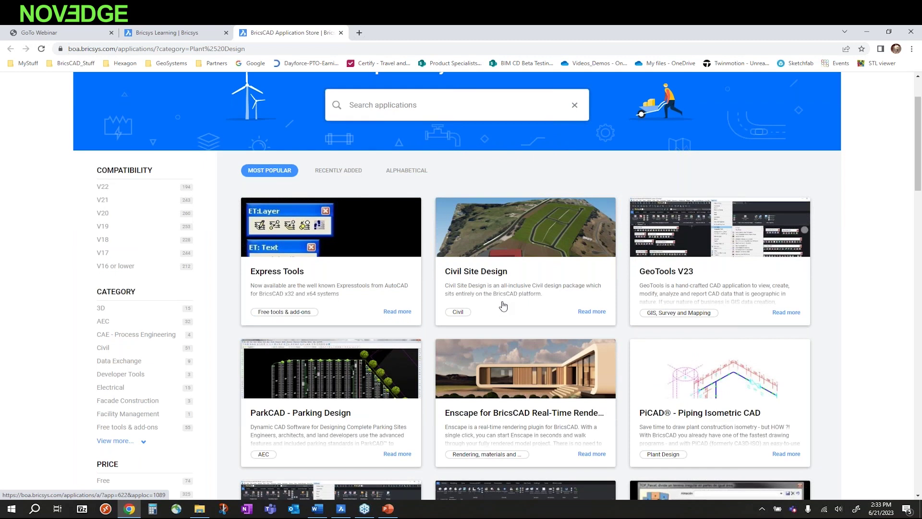
{"action": "scroll", "coordinate": [503, 305], "scroll_direction": "down", "scroll_amount": 5}
{"action": "scroll", "coordinate": [503, 306], "scroll_direction": "up", "scroll_amount": 3}
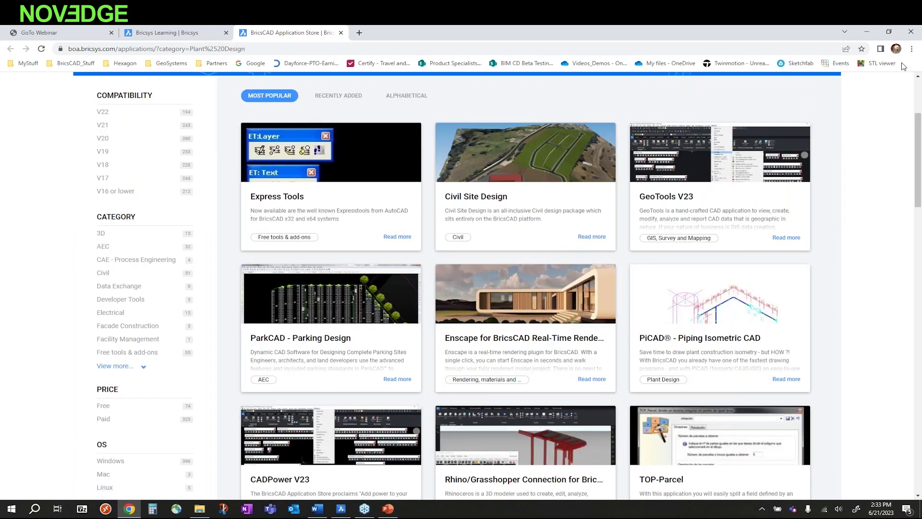
{"action": "key", "text": "alt+Tab"}
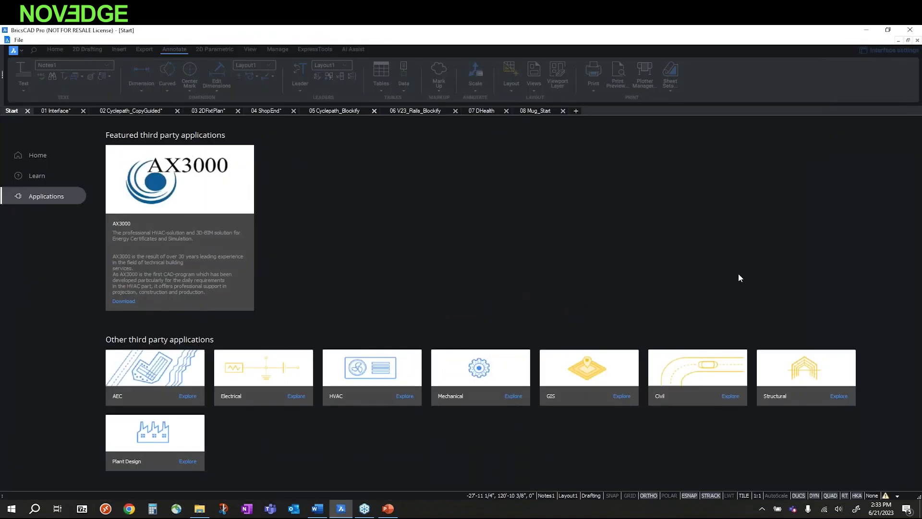
Step: Switch to the 05 Cyclepath_Blockify drawing and review the Create Block definition settings without defining a block
{"action": "left_click", "coordinate": [320, 111]}
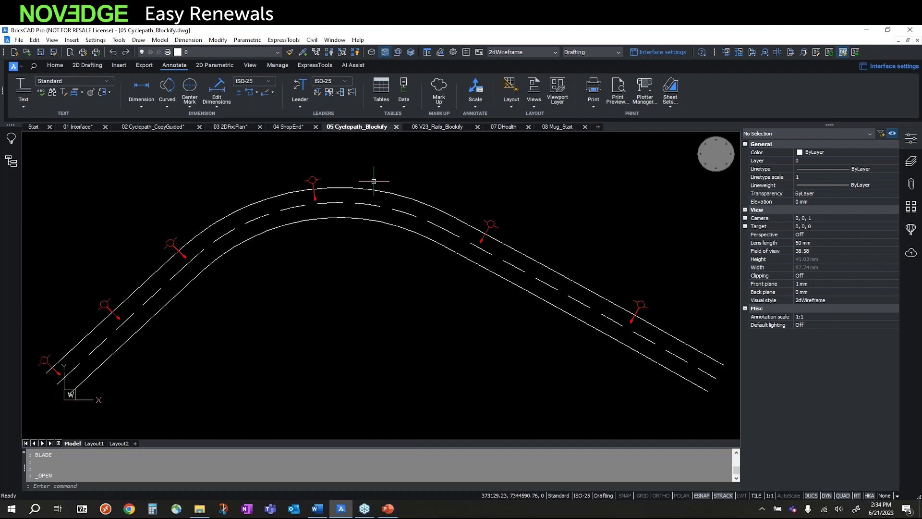
{"action": "left_click", "coordinate": [119, 66]}
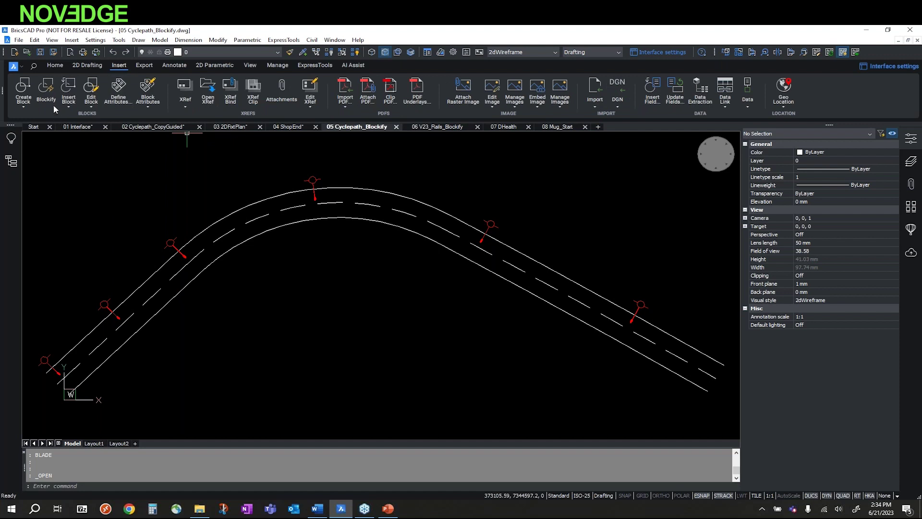
{"action": "left_click", "coordinate": [25, 85]}
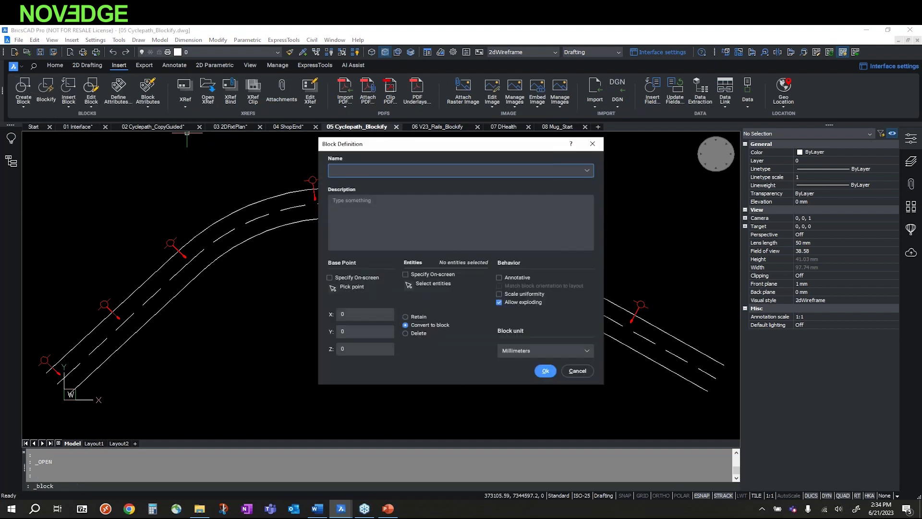
{"action": "left_click_drag", "start_coordinate": [406, 146], "coordinate": [368, 132]}
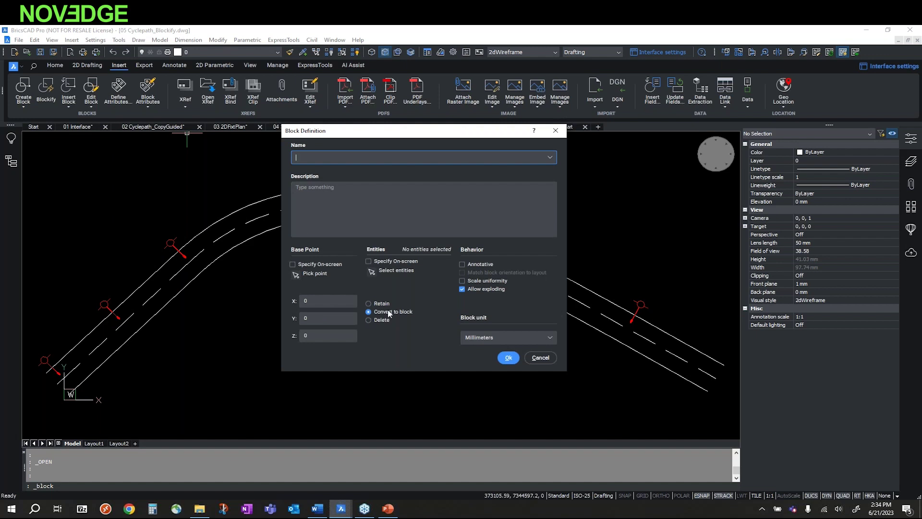
{"action": "left_click", "coordinate": [539, 359]}
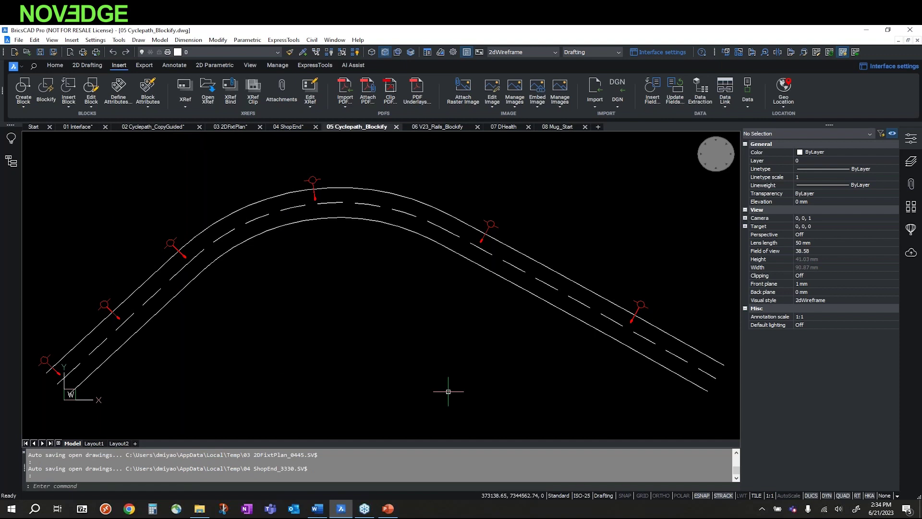
Step: Examine the red light symbols along the cycle path and check what entity types they consist of
{"action": "middle_click_drag", "start_coordinate": [337, 293], "coordinate": [346, 303]}
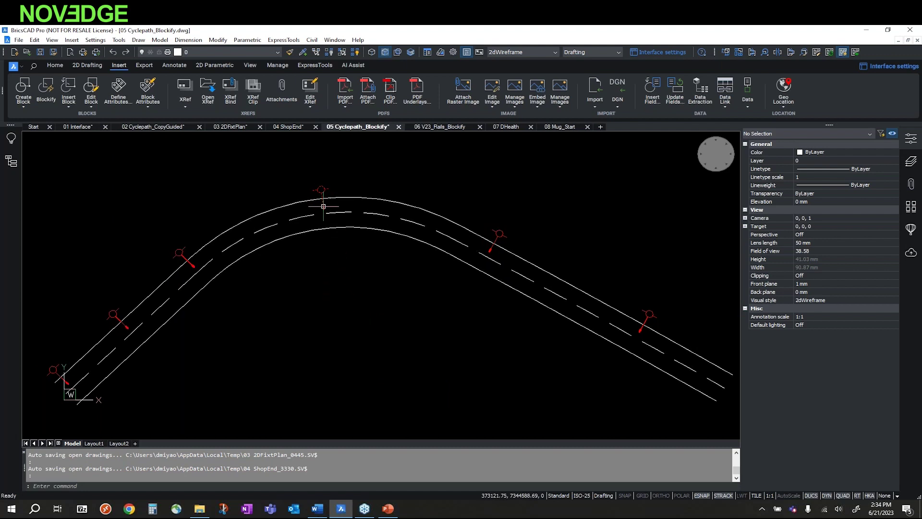
{"action": "mouse_move", "coordinate": [323, 206]}
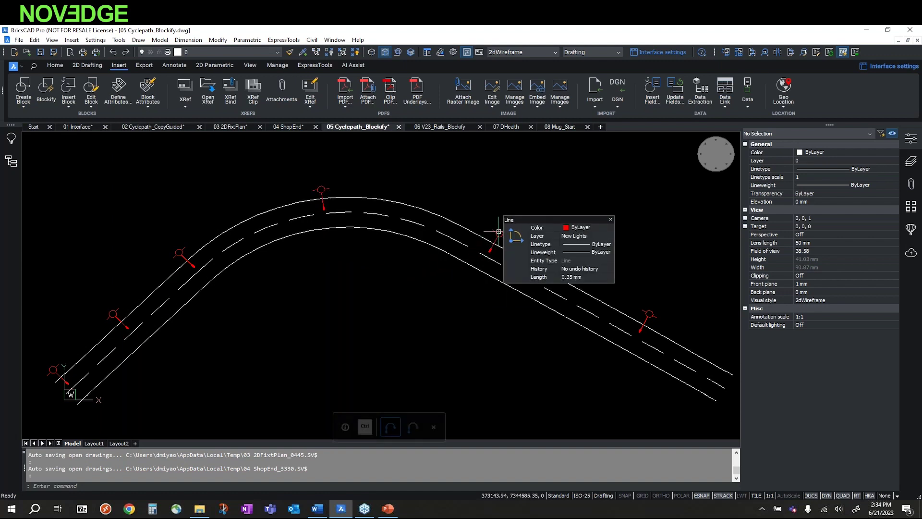
{"action": "scroll", "coordinate": [497, 236], "scroll_direction": "up", "scroll_amount": 3}
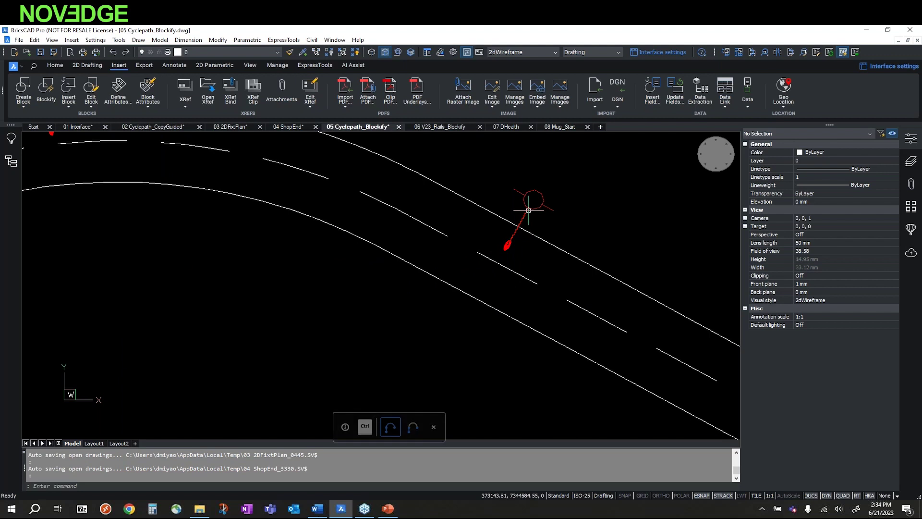
{"action": "key", "text": "ctrl"}
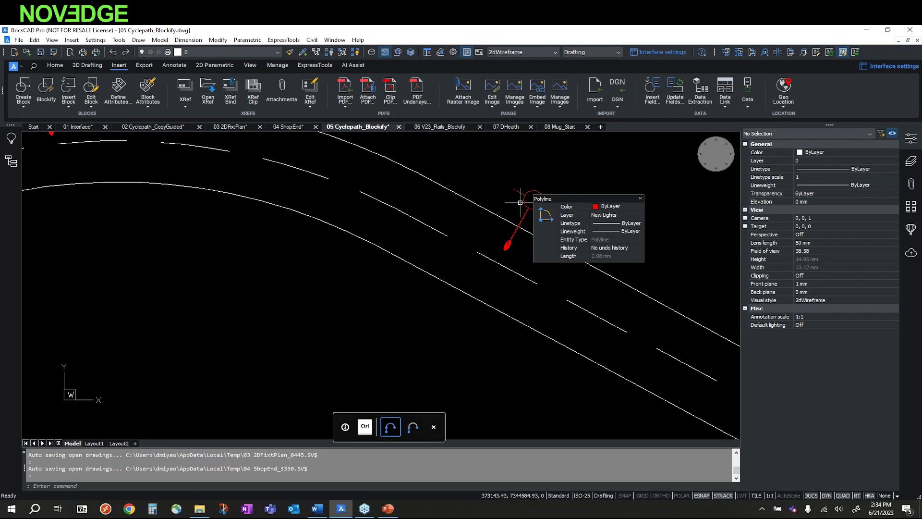
{"action": "scroll", "coordinate": [366, 322], "scroll_direction": "down", "scroll_amount": 5}
{"action": "mouse_move", "coordinate": [365, 310]}
{"action": "middle_mouse_down"}
{"action": "mouse_move", "coordinate": [374, 292]}
{"action": "mouse_move", "coordinate": [419, 277]}
{"action": "middle_mouse_up"}
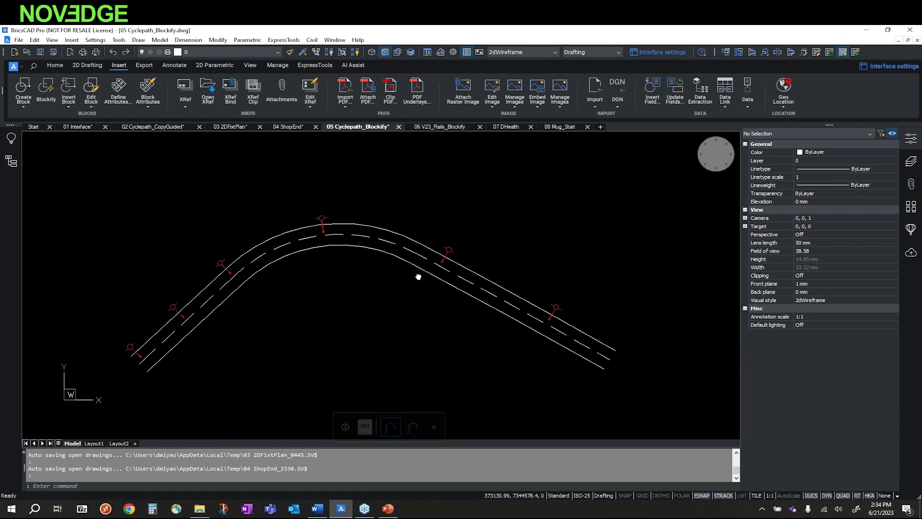
{"action": "scroll", "coordinate": [384, 298], "scroll_direction": "up", "scroll_amount": 2}
{"action": "middle_click_drag", "start_coordinate": [360, 312], "coordinate": [346, 331]}
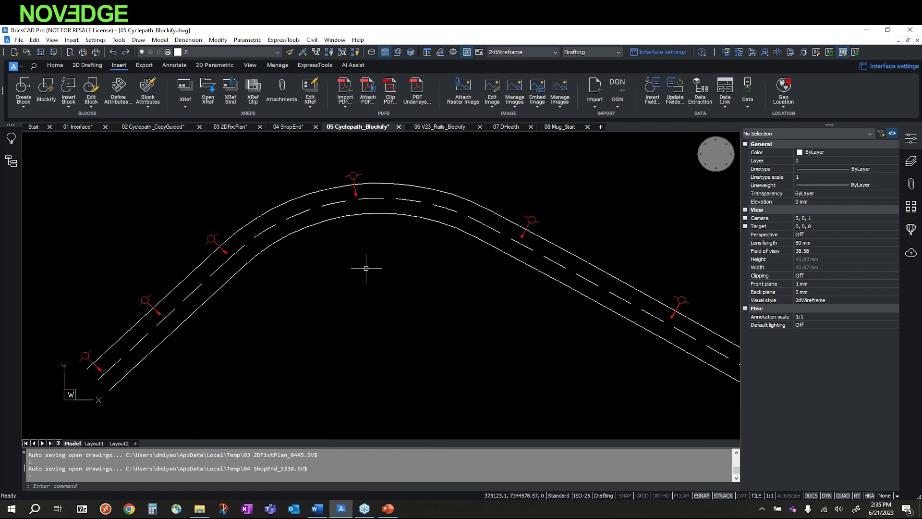
{"action": "mouse_move", "coordinate": [551, 241]}
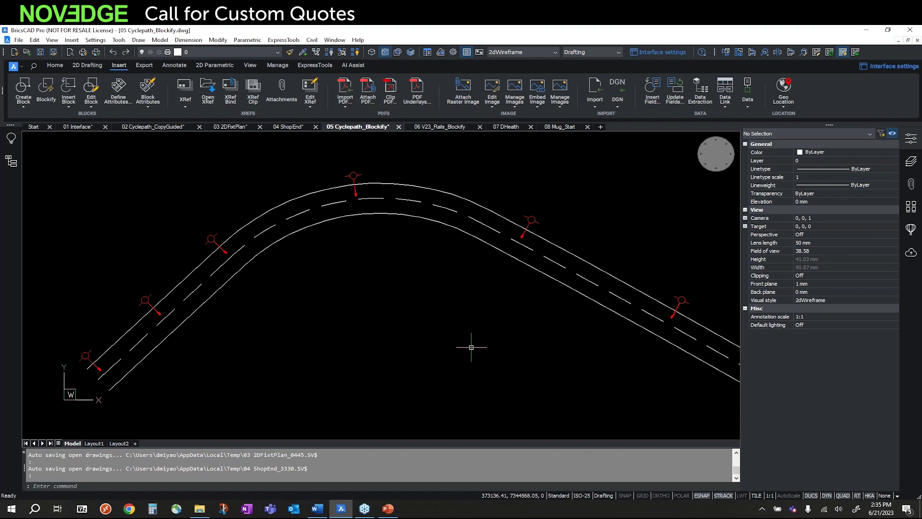
{"action": "middle_click_drag", "start_coordinate": [437, 352], "coordinate": [412, 355]}
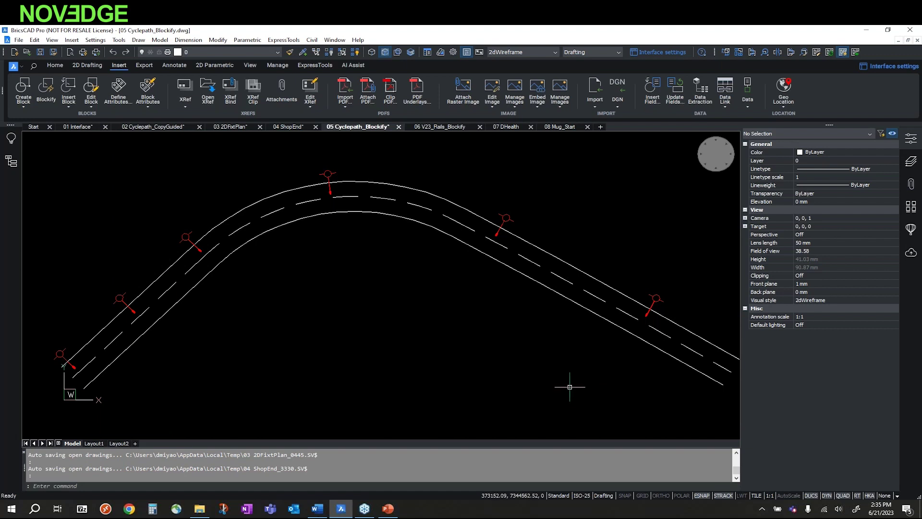
{"action": "mouse_move", "coordinate": [484, 330]}
{"action": "middle_mouse_down"}
{"action": "mouse_move", "coordinate": [469, 336]}
{"action": "mouse_move", "coordinate": [490, 333]}
{"action": "middle_mouse_up"}
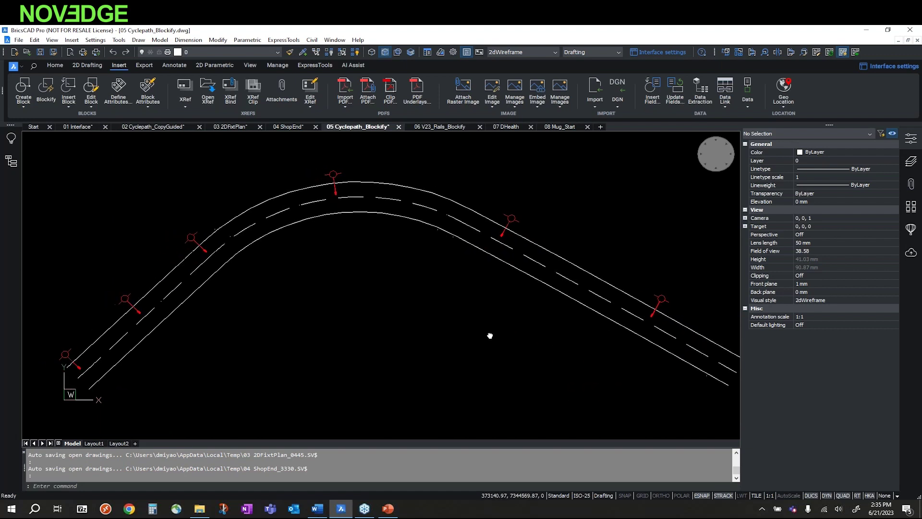
Step: Search the ribbon commands for "blocki" and review each place where Blockify is available
{"action": "left_click", "coordinate": [33, 65]}
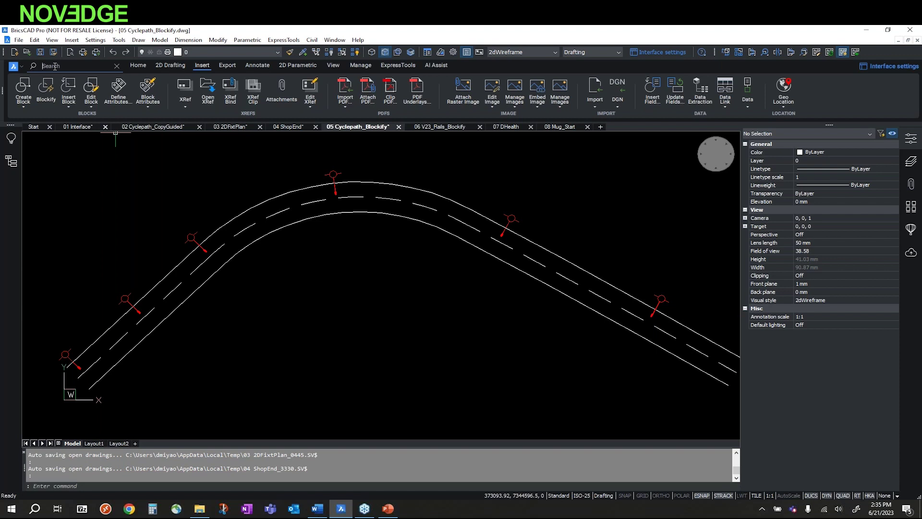
{"action": "type", "text": "block"}
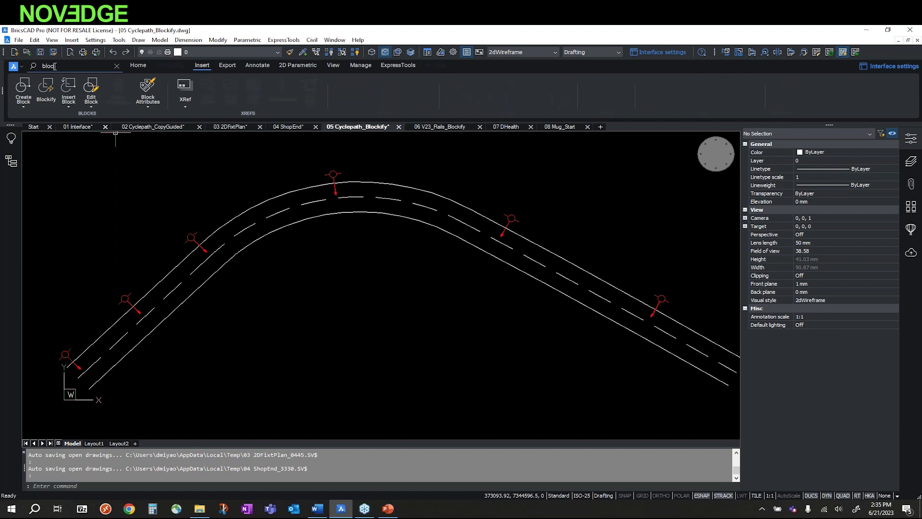
{"action": "type", "text": "i"}
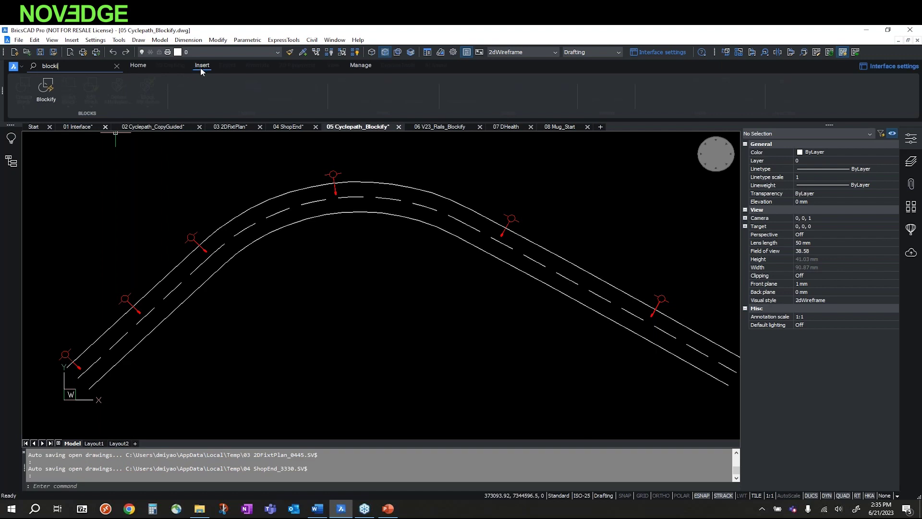
{"action": "left_click", "coordinate": [138, 67]}
{"action": "left_click", "coordinate": [548, 105]}
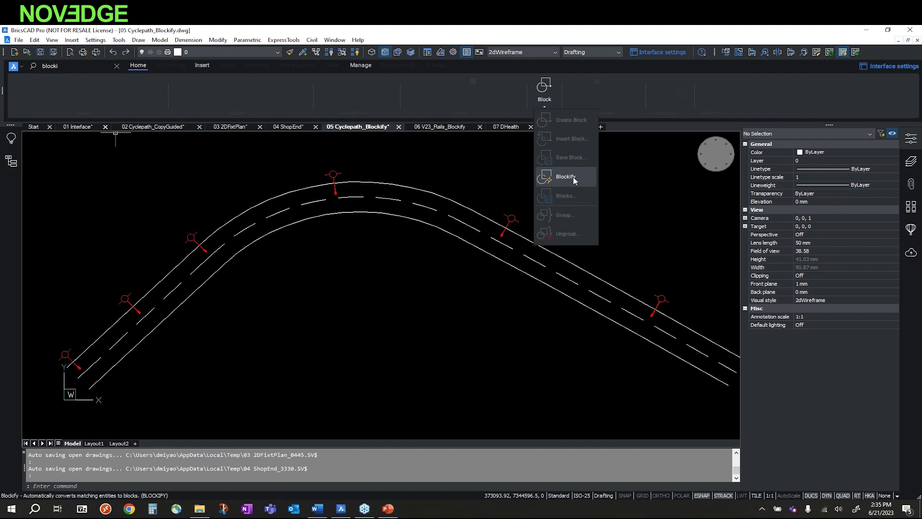
{"action": "left_click", "coordinate": [357, 64]}
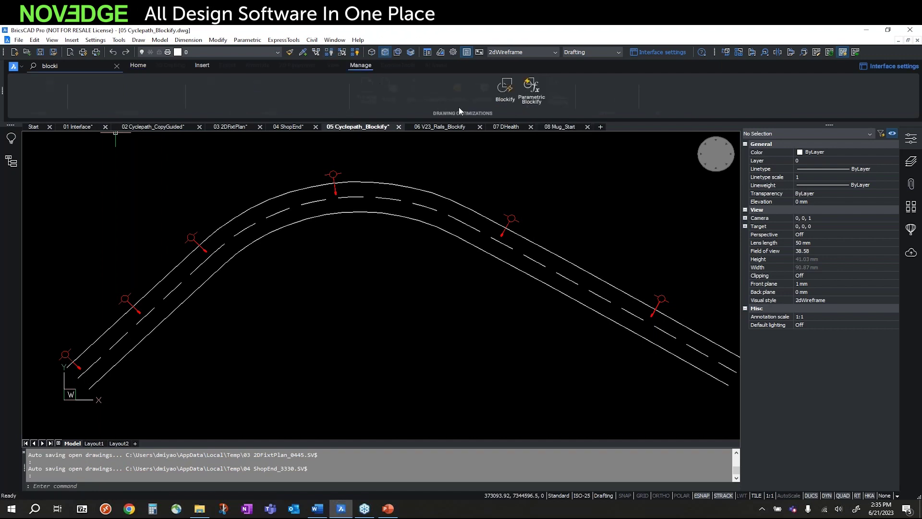
{"action": "left_click", "coordinate": [202, 66]}
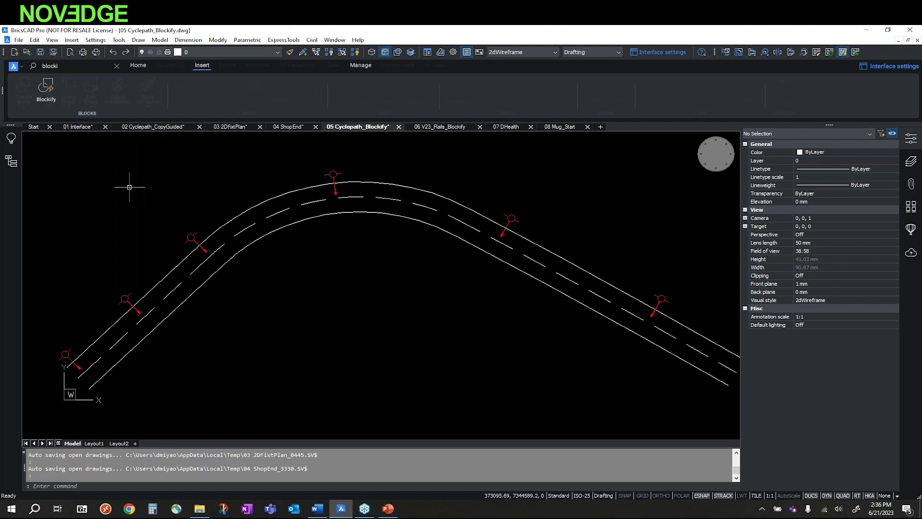
Step: Run Blockify to match existing blocks across the entire drawing and replace all matching lights with Light1 block references
{"action": "left_click", "coordinate": [46, 87]}
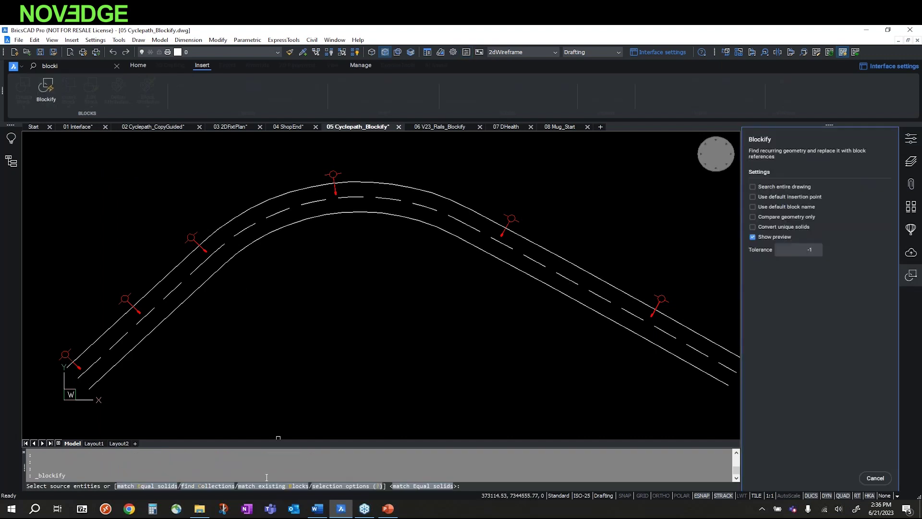
{"action": "left_click", "coordinate": [288, 486]}
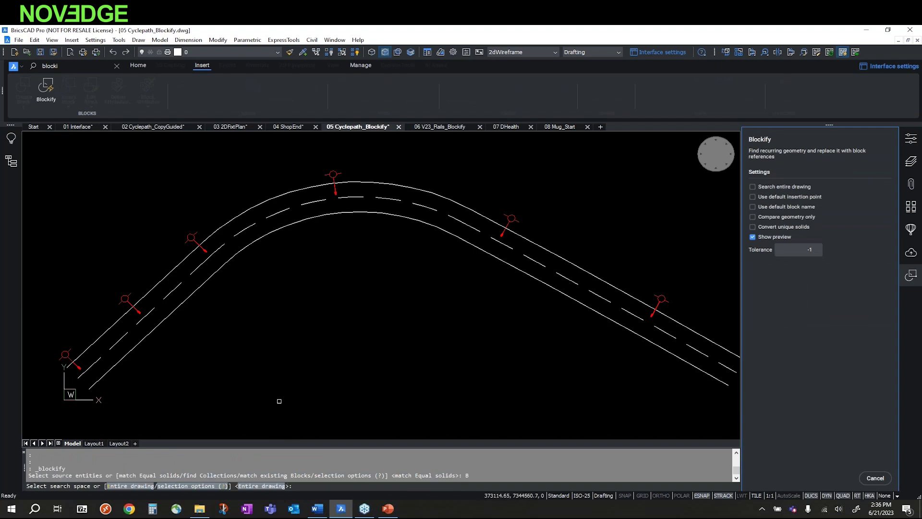
{"action": "key", "text": "Return"}
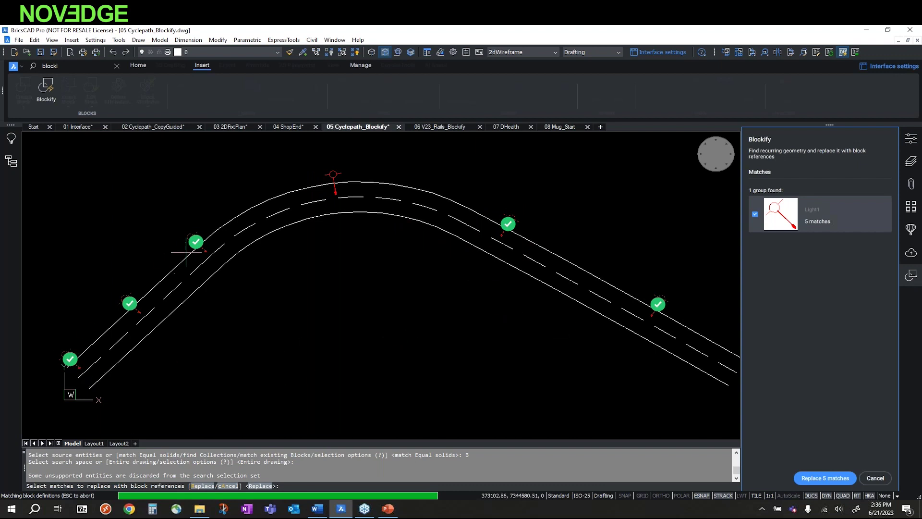
{"action": "left_click", "coordinate": [658, 304]}
{"action": "left_click", "coordinate": [658, 305]}
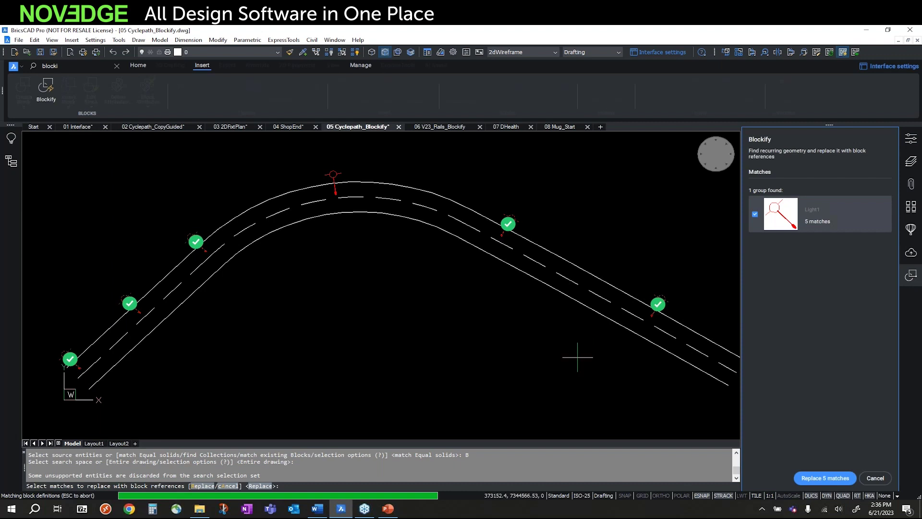
{"action": "left_click", "coordinate": [829, 475]}
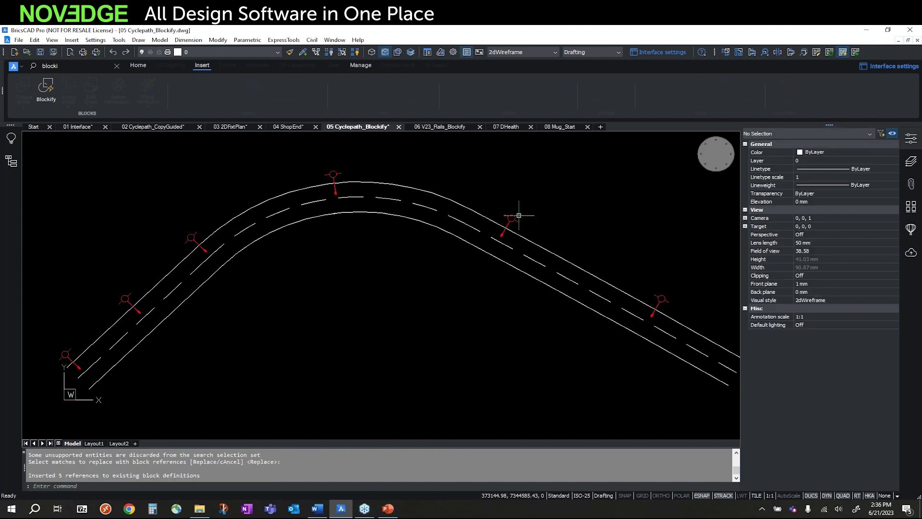
{"action": "mouse_move", "coordinate": [515, 217]}
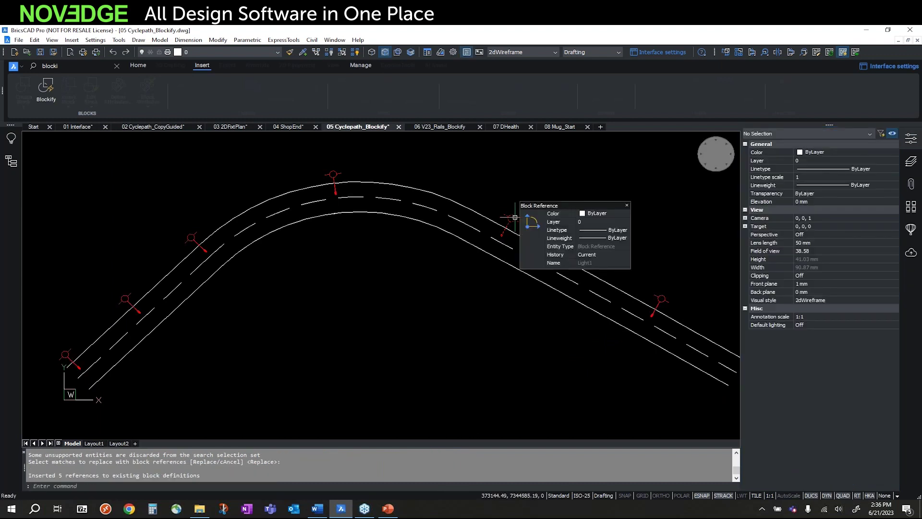
Step: Switch to the 06 V23_Rails_Blockify drawing and examine what entities make up the five repeated clamps along the rails
{"action": "left_click", "coordinate": [445, 126]}
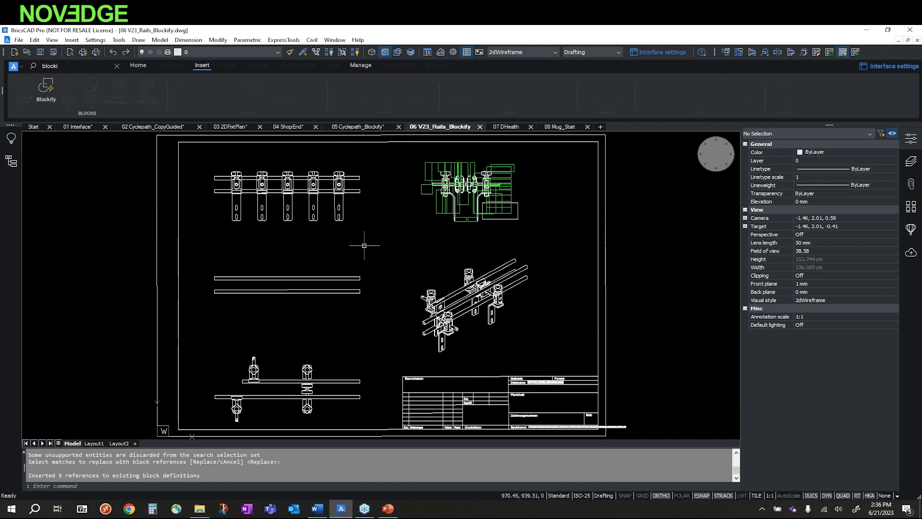
{"action": "scroll", "coordinate": [407, 249], "scroll_direction": "up", "scroll_amount": 3}
{"action": "scroll", "coordinate": [396, 250], "scroll_direction": "up", "scroll_amount": 1}
{"action": "middle_click_drag", "start_coordinate": [396, 250], "coordinate": [415, 304]}
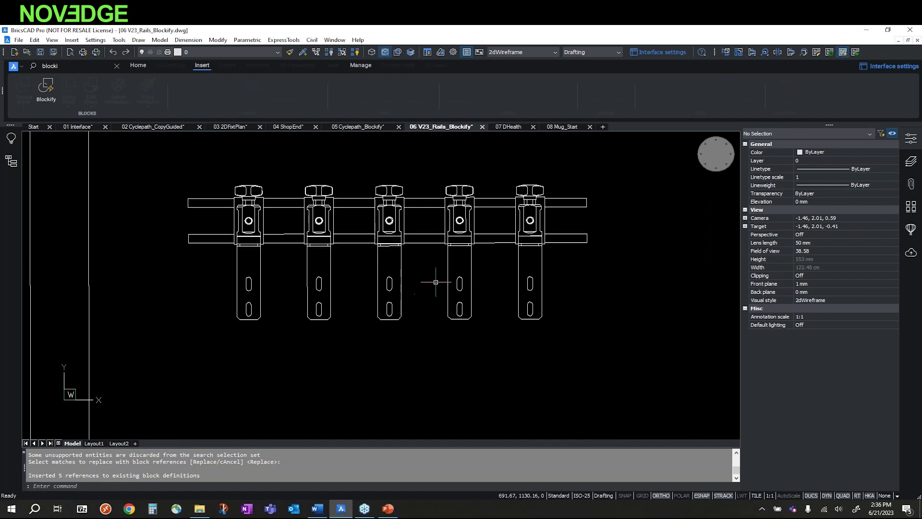
{"action": "mouse_move", "coordinate": [450, 258]}
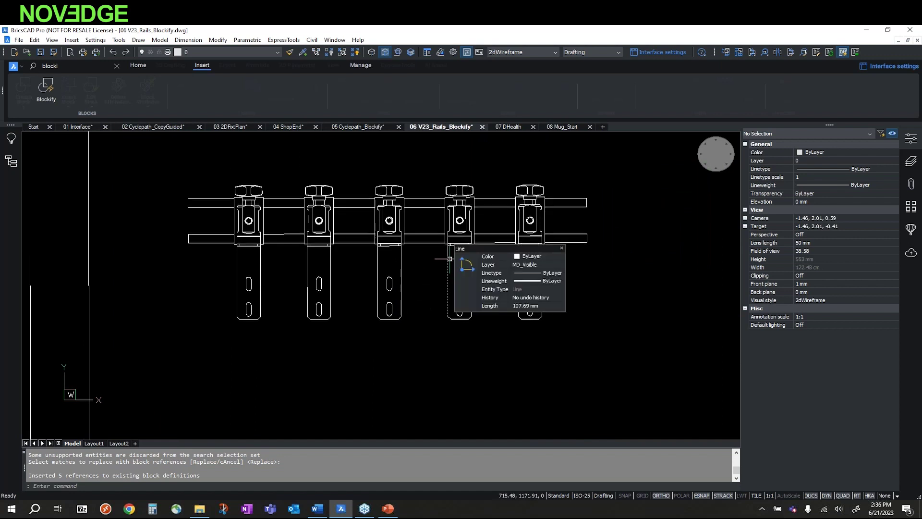
{"action": "middle_click_drag", "start_coordinate": [382, 349], "coordinate": [351, 350]}
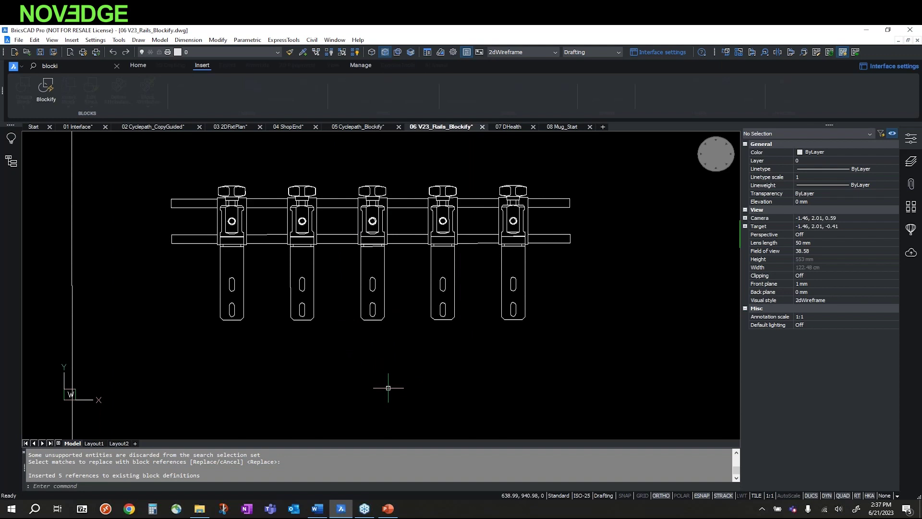
Step: Blockify the middle rail clamp with the default insertion point across the entire drawing, naming the block Rail and replacing all matches
{"action": "left_click", "coordinate": [47, 89]}
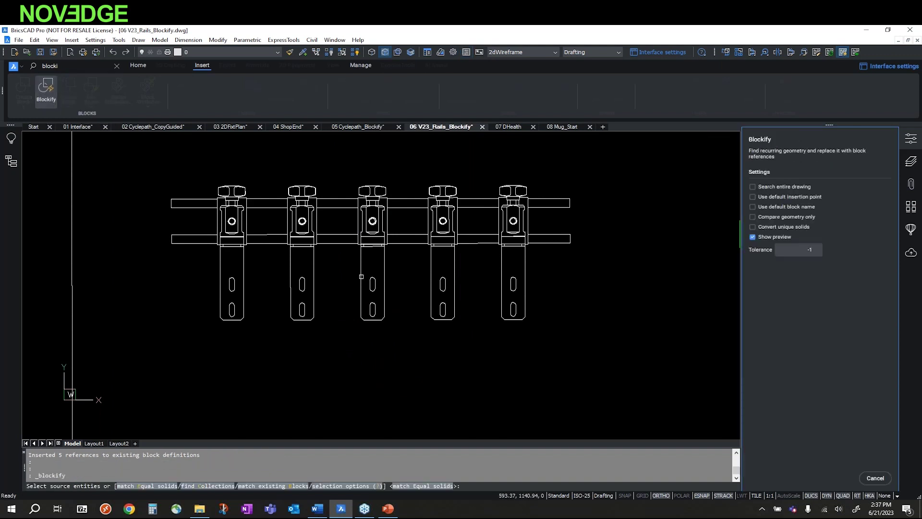
{"action": "left_click", "coordinate": [338, 166]}
{"action": "left_click", "coordinate": [411, 338]}
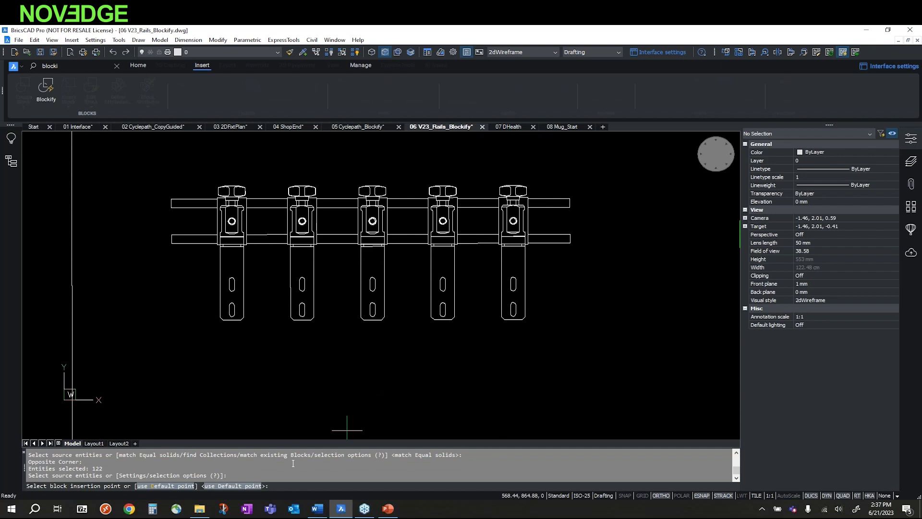
{"action": "key", "text": "Return"}
{"action": "key", "text": "Return"}
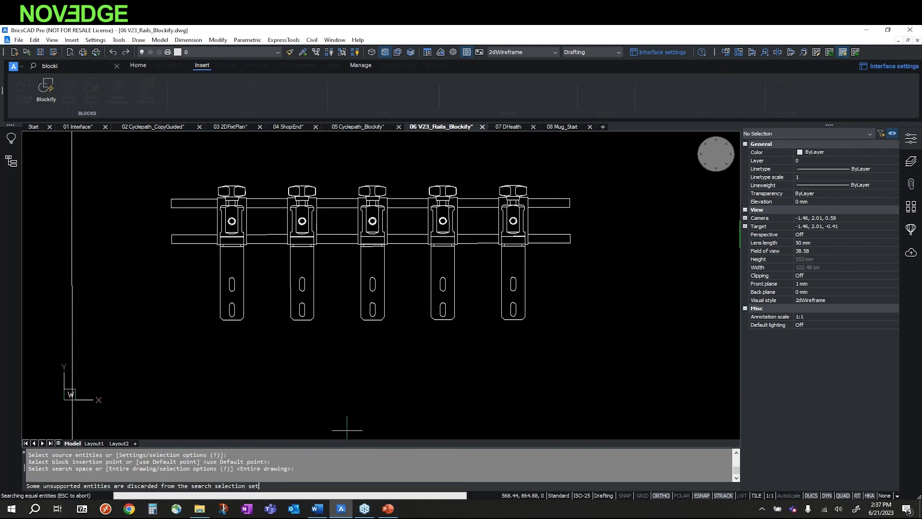
{"action": "type", "text": "Rail"}
{"action": "key", "text": "Return"}
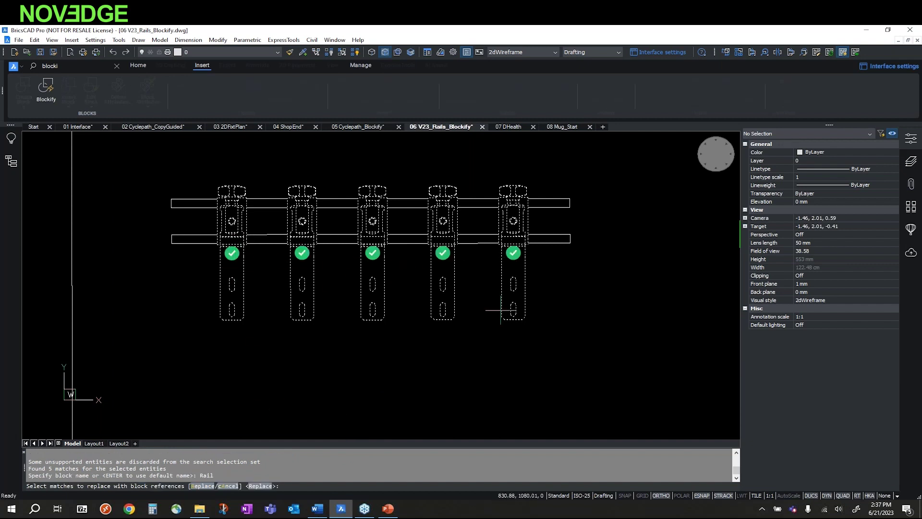
{"action": "key", "text": "Return"}
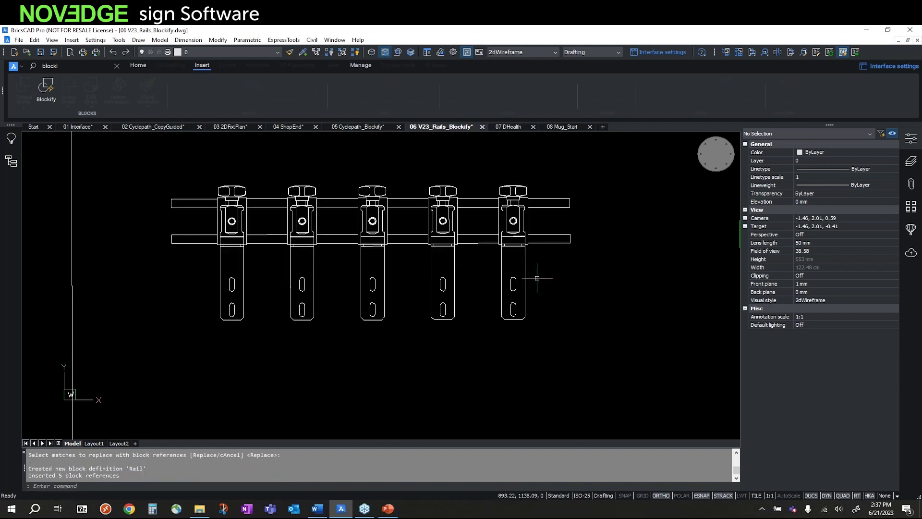
{"action": "mouse_move", "coordinate": [526, 258]}
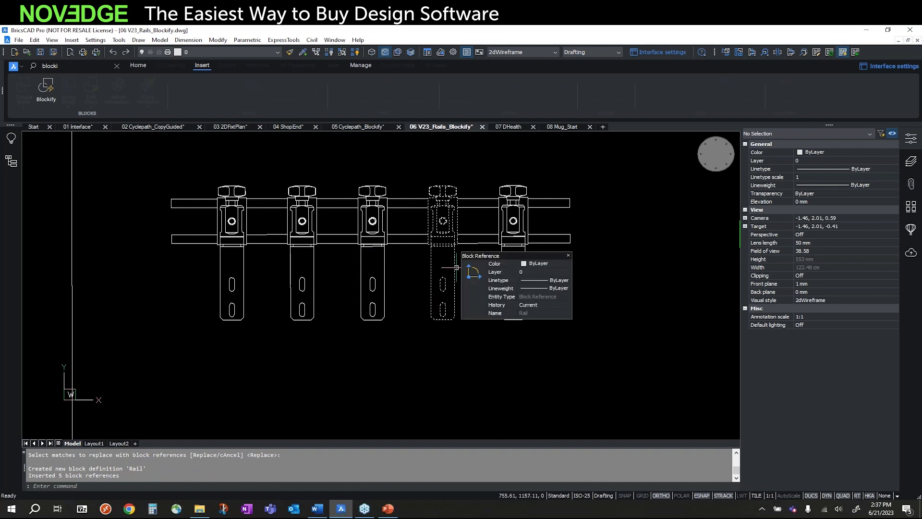
Step: Insert another Rail block at scale 1 and angle 0, just beyond the right end of the rails
{"action": "left_click", "coordinate": [115, 65]}
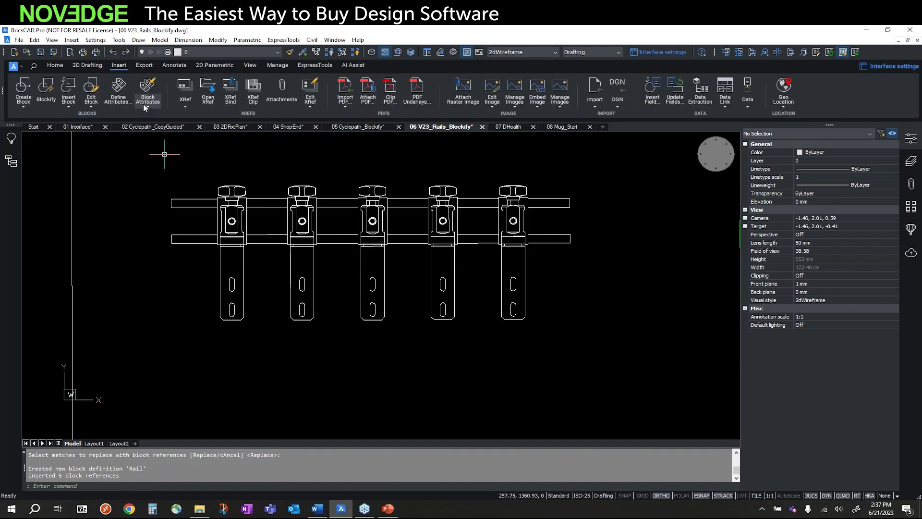
{"action": "left_click", "coordinate": [68, 91]}
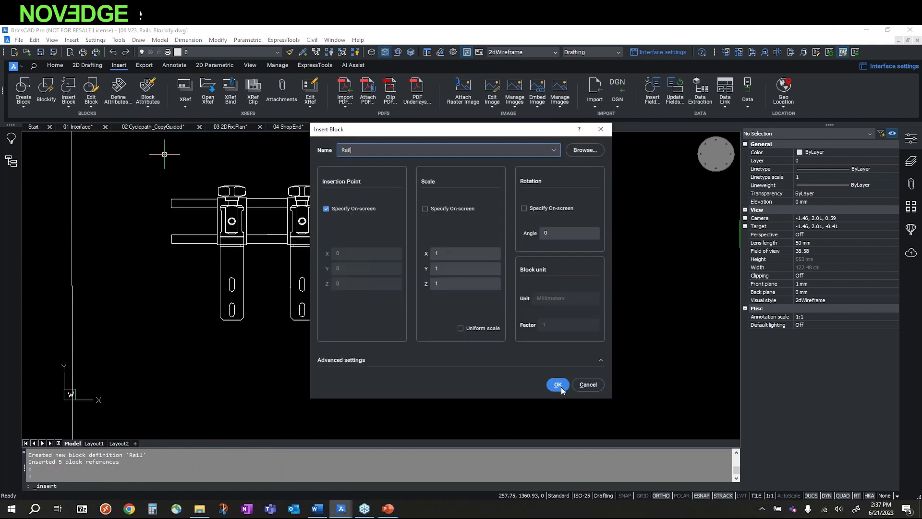
{"action": "left_click", "coordinate": [557, 384]}
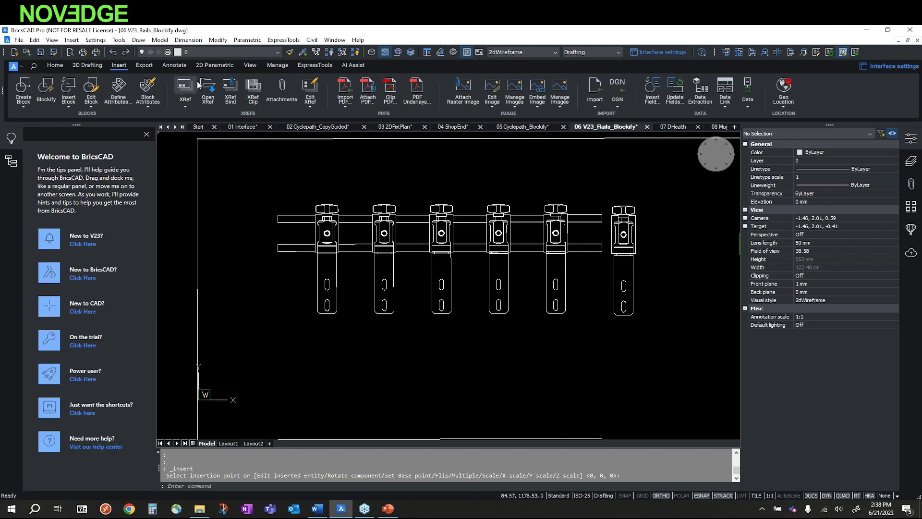
Step: Start Blockify and read through its tips on how it works and the other drawing optimization tools
{"action": "left_click", "coordinate": [278, 65]}
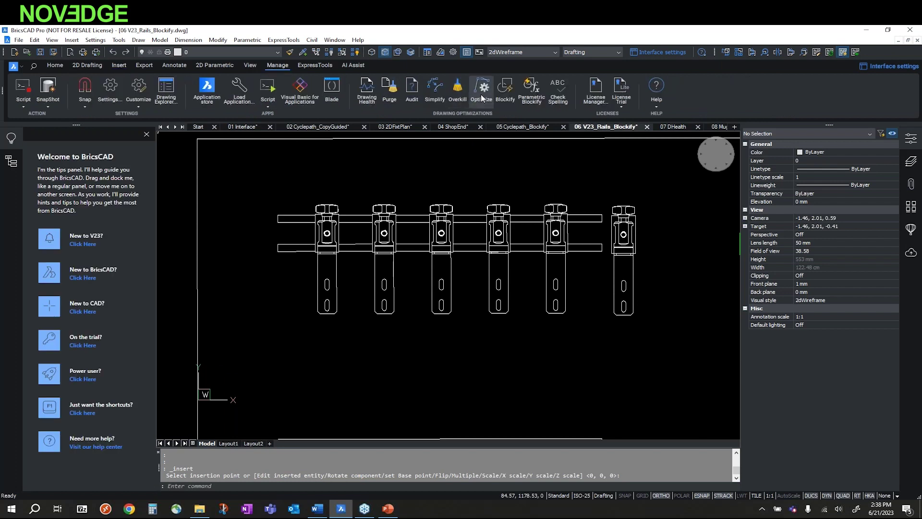
{"action": "left_click", "coordinate": [504, 91]}
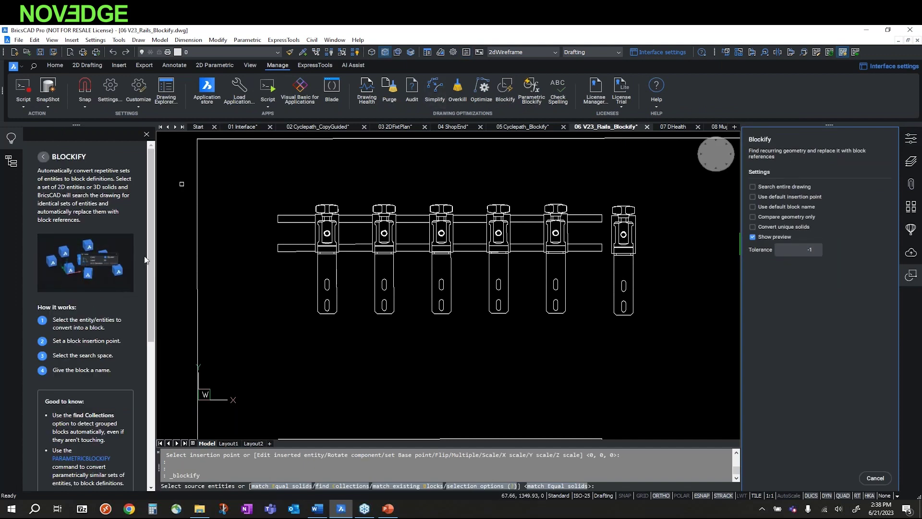
{"action": "left_click_drag", "start_coordinate": [154, 258], "coordinate": [154, 267]}
{"action": "scroll", "coordinate": [154, 267], "scroll_direction": "down", "scroll_amount": 3}
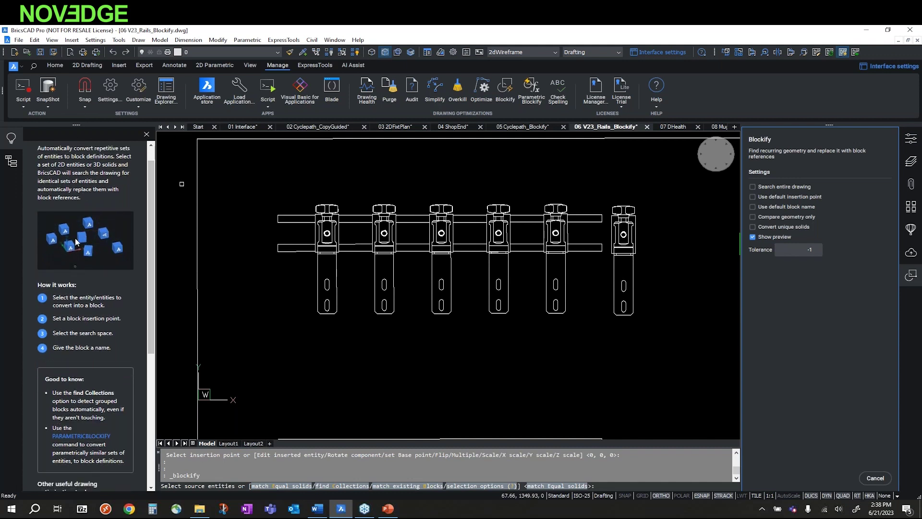
{"action": "scroll", "coordinate": [154, 287], "scroll_direction": "down", "scroll_amount": 5}
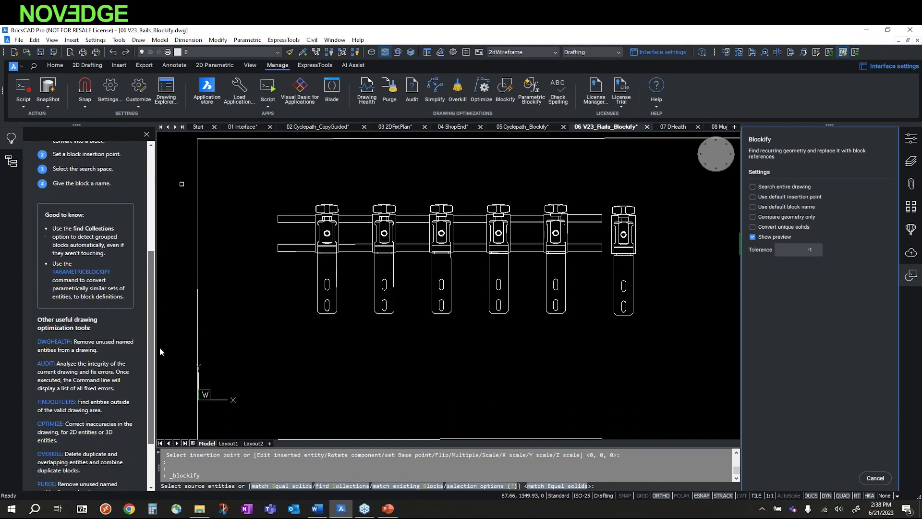
{"action": "mouse_move", "coordinate": [152, 351]}
{"action": "left_mouse_down"}
{"action": "mouse_move", "coordinate": [151, 220]}
{"action": "mouse_move", "coordinate": [165, 304]}
{"action": "mouse_move", "coordinate": [163, 399]}
{"action": "left_mouse_up"}
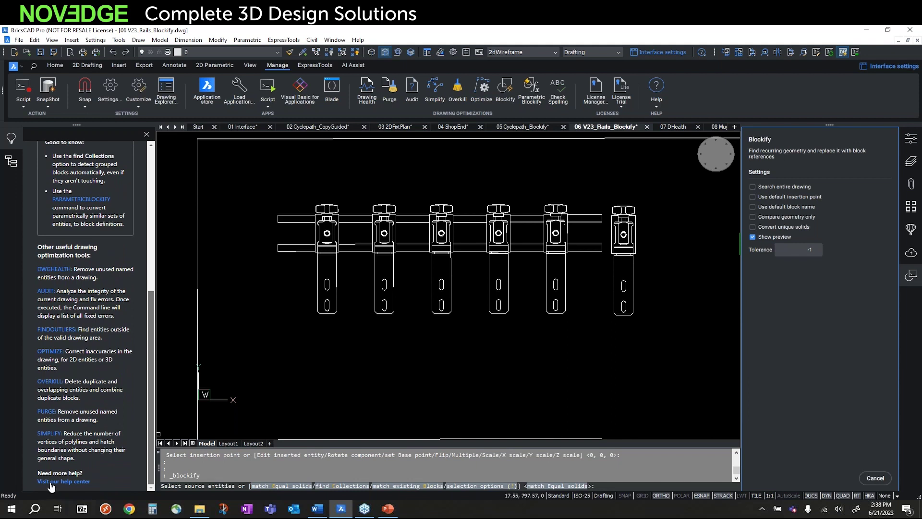
Step: Open the online help for the active Blockify command and review its methods and settings in the command reference
{"action": "left_click", "coordinate": [357, 40]}
{"action": "left_click", "coordinate": [368, 52]}
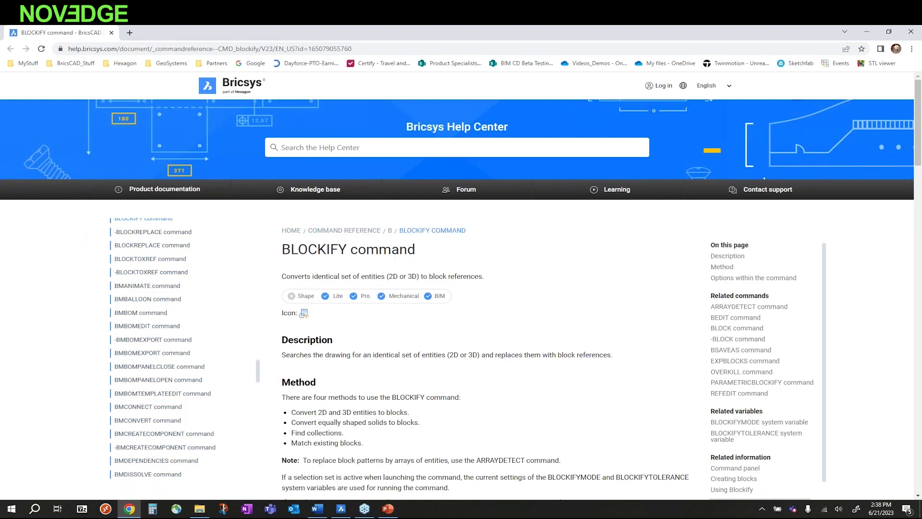
{"action": "scroll", "coordinate": [413, 301], "scroll_direction": "down", "scroll_amount": 15}
{"action": "scroll", "coordinate": [412, 301], "scroll_direction": "up", "scroll_amount": 10}
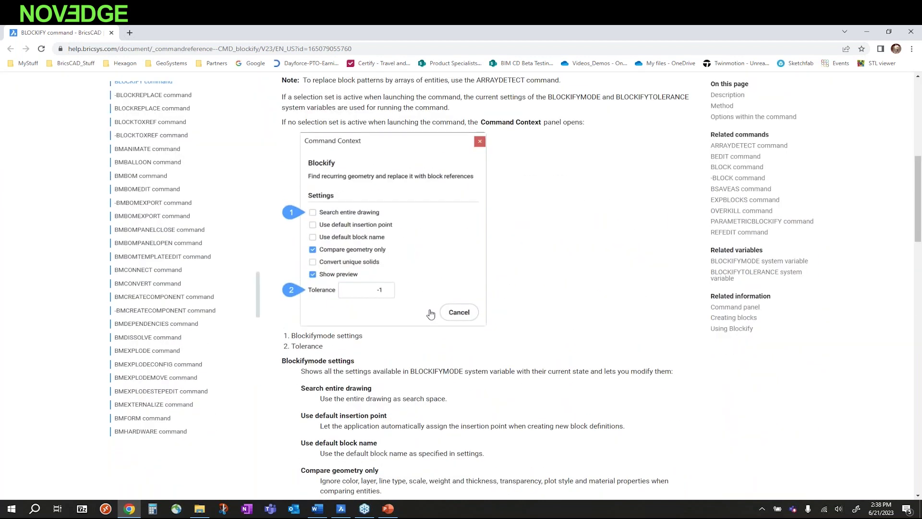
{"action": "scroll", "coordinate": [430, 313], "scroll_direction": "up", "scroll_amount": 5}
{"action": "scroll", "coordinate": [530, 313], "scroll_direction": "up", "scroll_amount": 3}
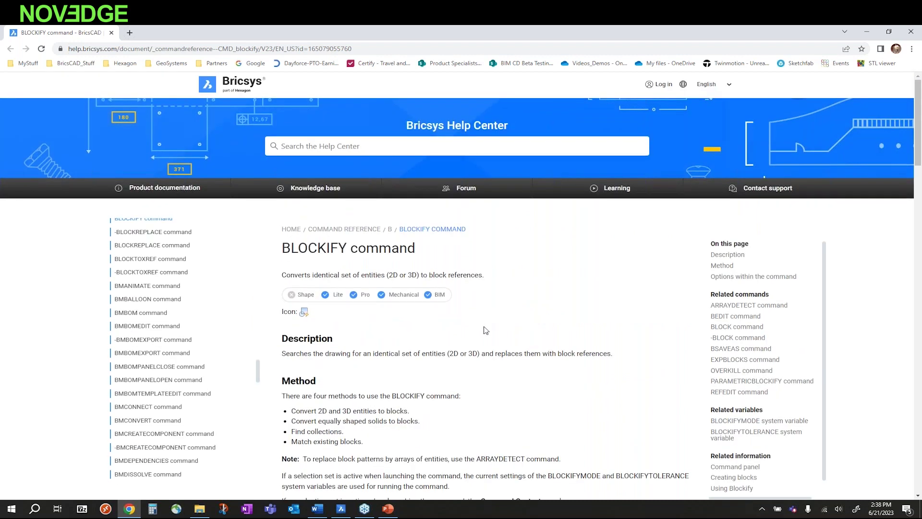
{"action": "scroll", "coordinate": [485, 330], "scroll_direction": "down", "scroll_amount": 2}
{"action": "scroll", "coordinate": [671, 193], "scroll_direction": "down", "scroll_amount": 1}
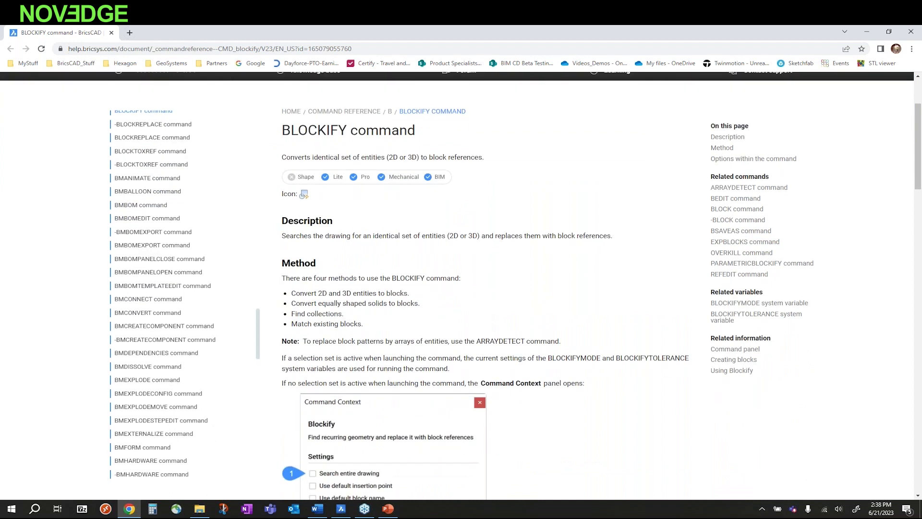
{"action": "scroll", "coordinate": [729, 164], "scroll_direction": "down", "scroll_amount": 1}
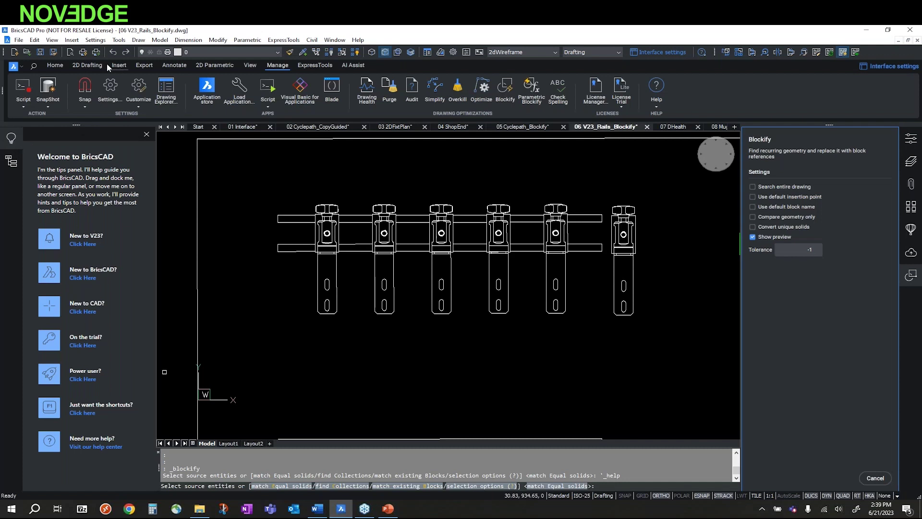
Step: Preview the tips for 2D drafting commands such as Rectangle, Hatch and Line without drawing anything, and hide the tips
{"action": "left_click", "coordinate": [81, 65]}
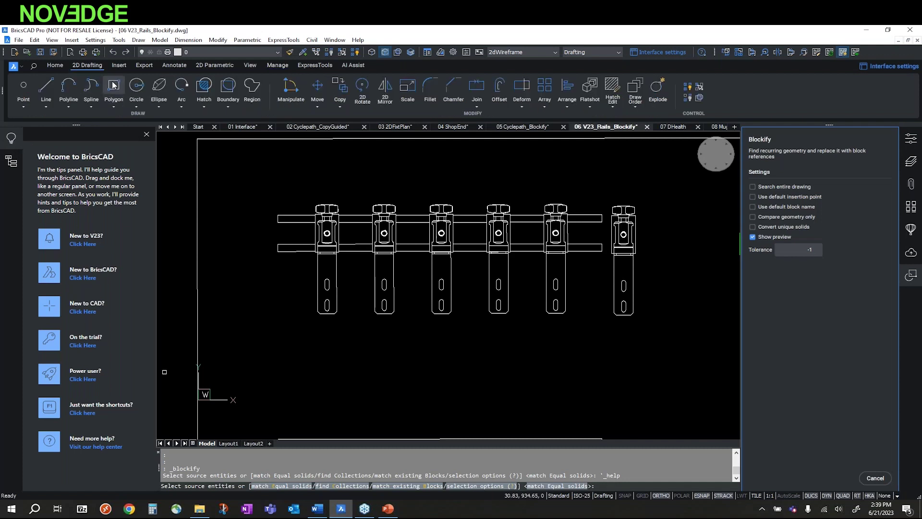
{"action": "left_click", "coordinate": [113, 85]}
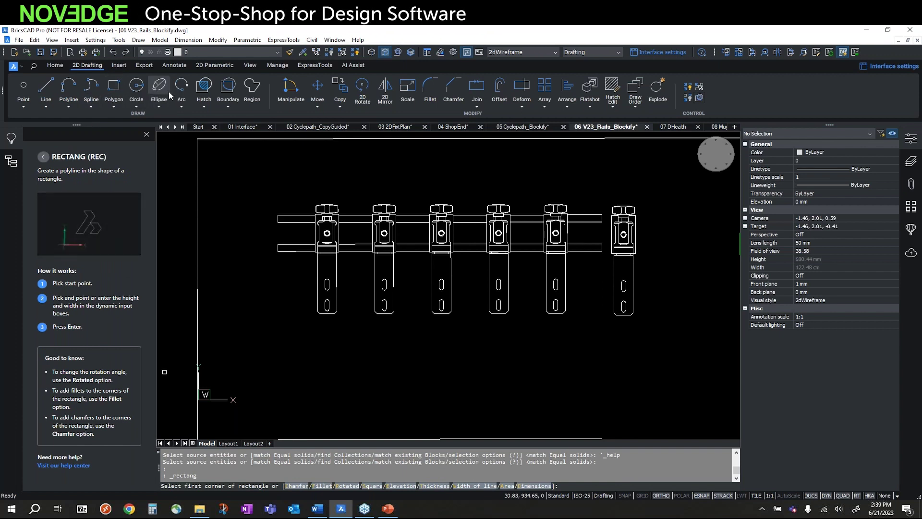
{"action": "left_click", "coordinate": [181, 86]}
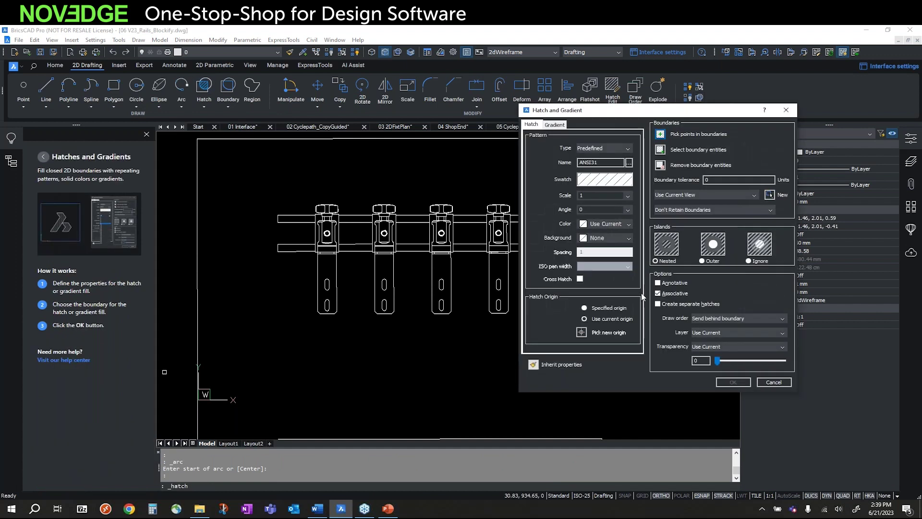
{"action": "left_click", "coordinate": [768, 383]}
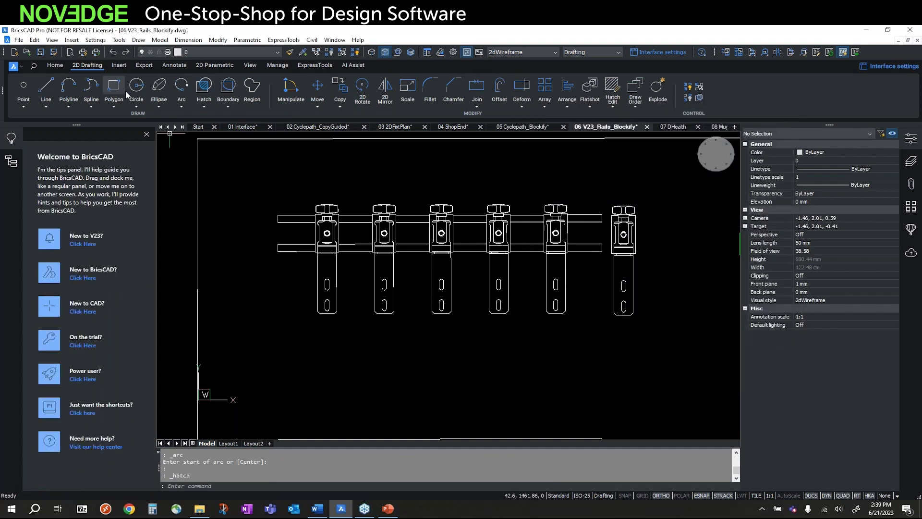
{"action": "left_click", "coordinate": [50, 90]}
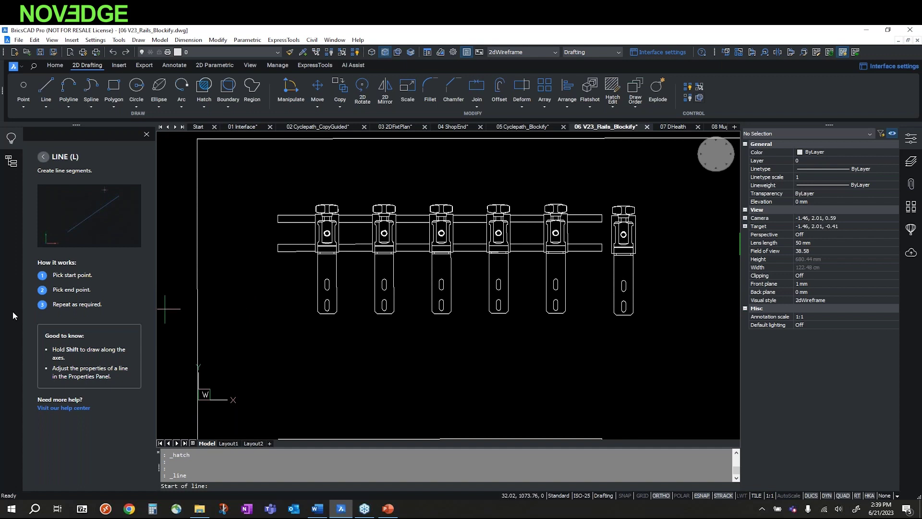
{"action": "left_click", "coordinate": [10, 139]}
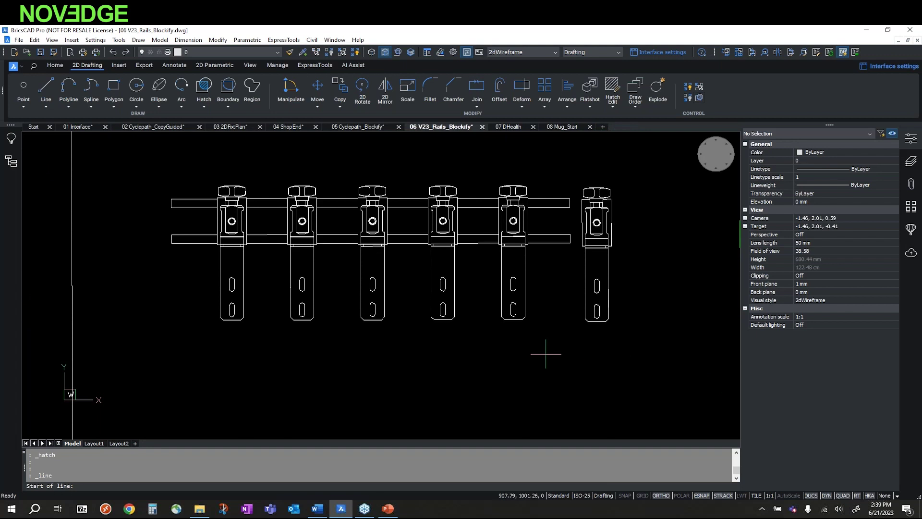
Step: Switch to the 07 DHealth drawing, open Drawing Health and review the available routines, keeping 2D cleanup selected
{"action": "left_click", "coordinate": [508, 128]}
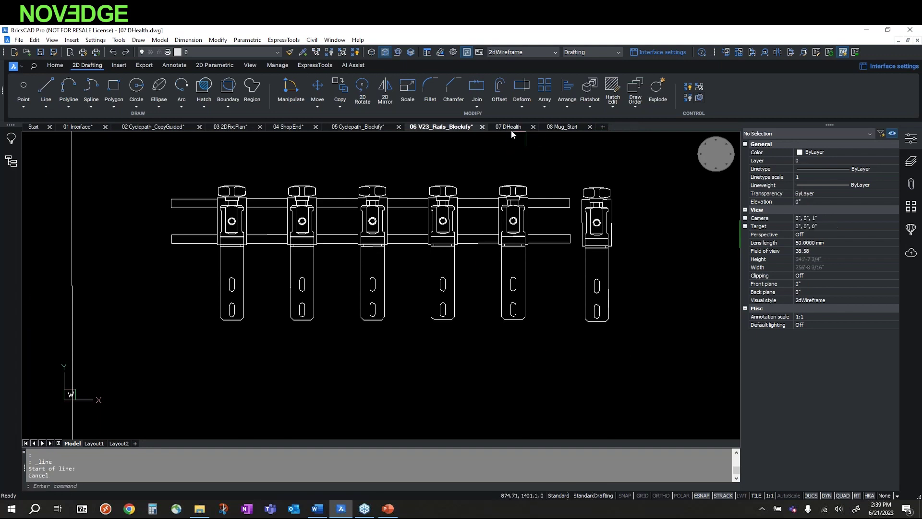
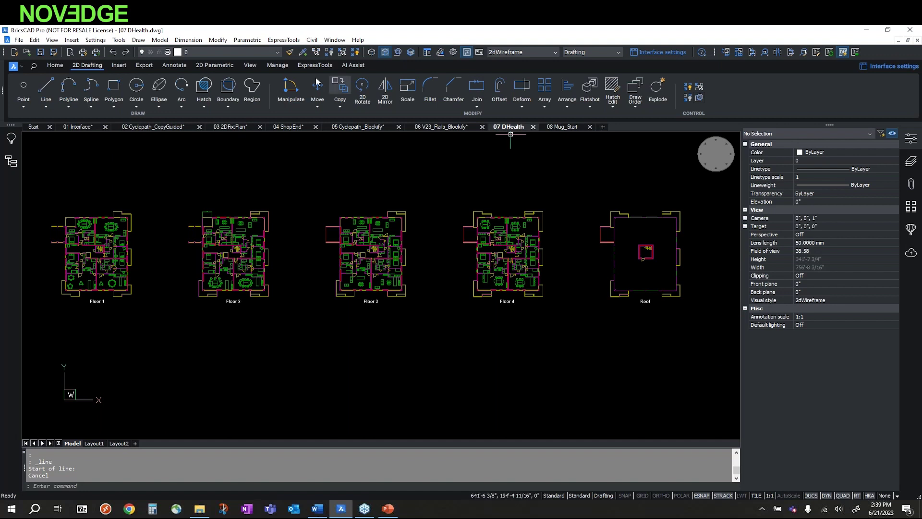
{"action": "left_click", "coordinate": [277, 65]}
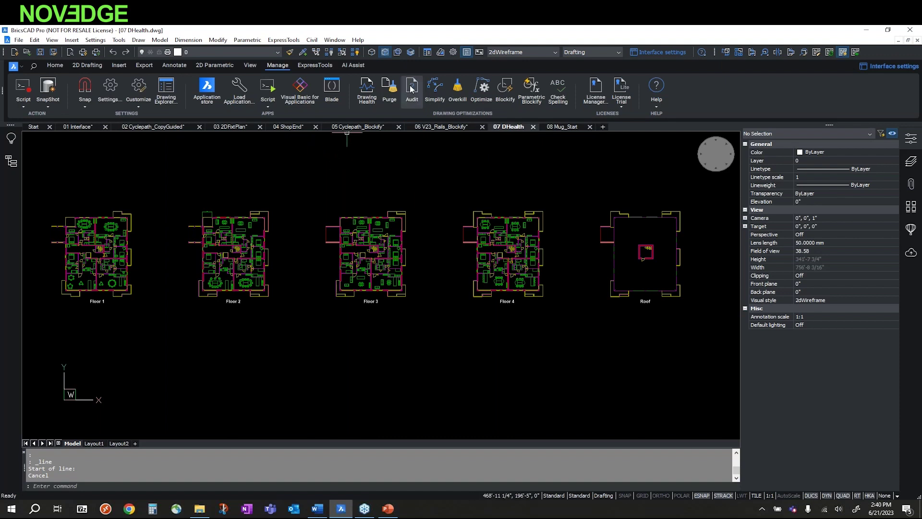
{"action": "left_click", "coordinate": [366, 88]}
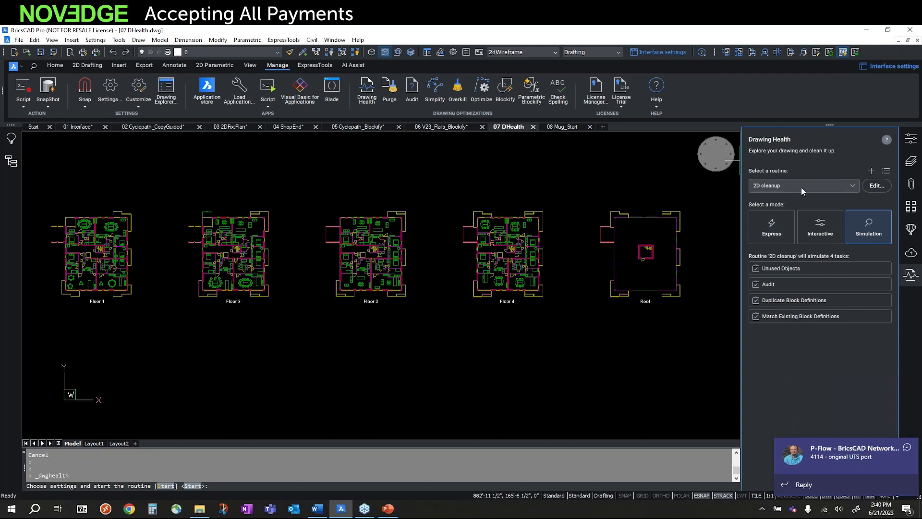
{"action": "left_click", "coordinate": [853, 187]}
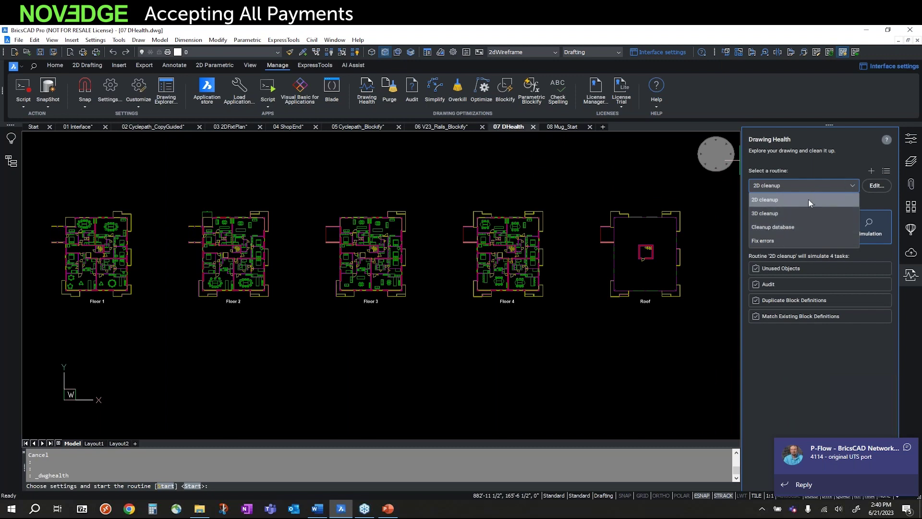
{"action": "left_click", "coordinate": [894, 189]}
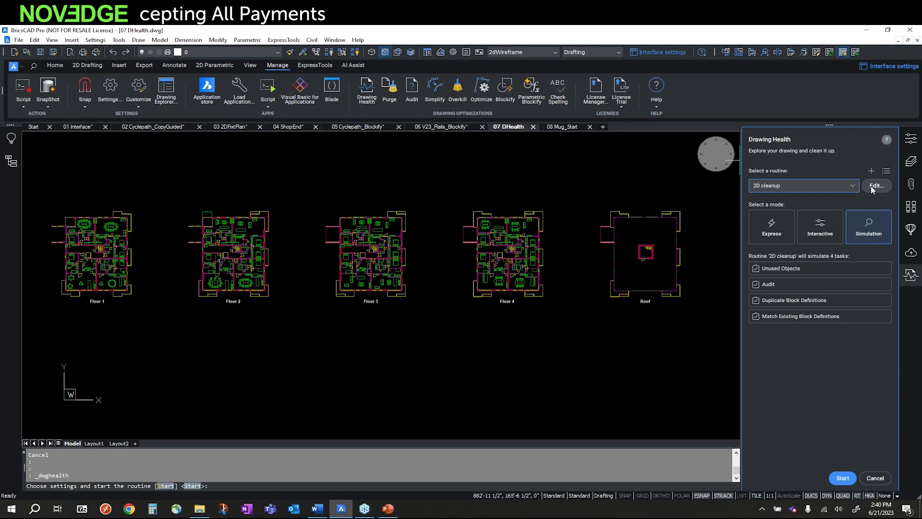
Step: Open the 2D cleanup routine for editing, review its tasks and the additional tasks available, and leave it without changes
{"action": "left_click", "coordinate": [873, 186]}
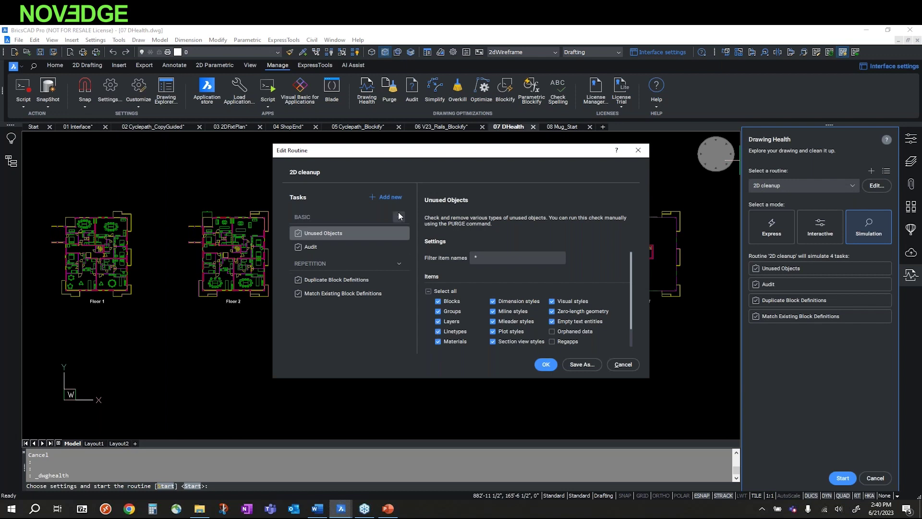
{"action": "left_click", "coordinate": [383, 199]}
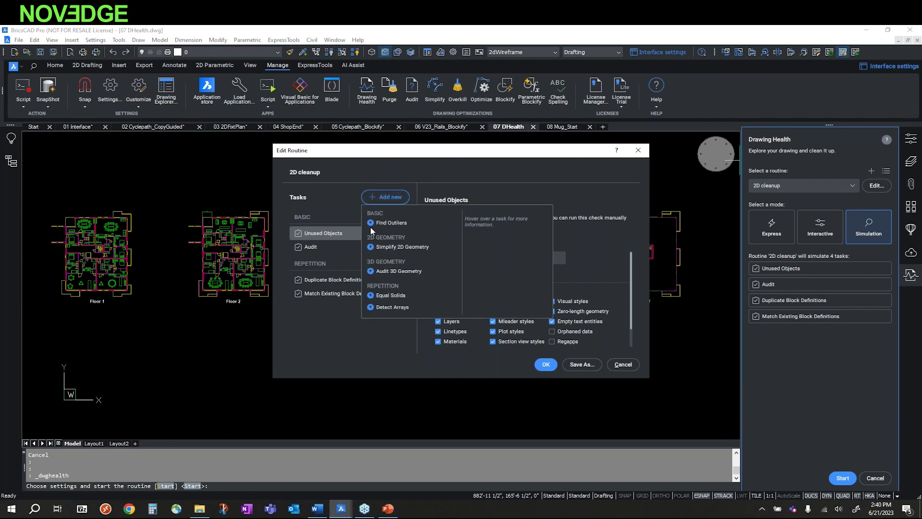
{"action": "left_click", "coordinate": [347, 329]}
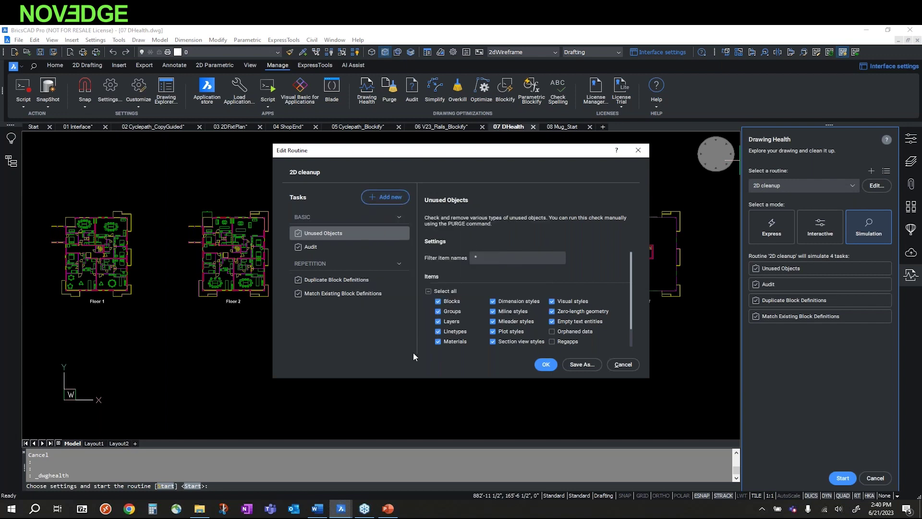
{"action": "left_click", "coordinate": [623, 364]}
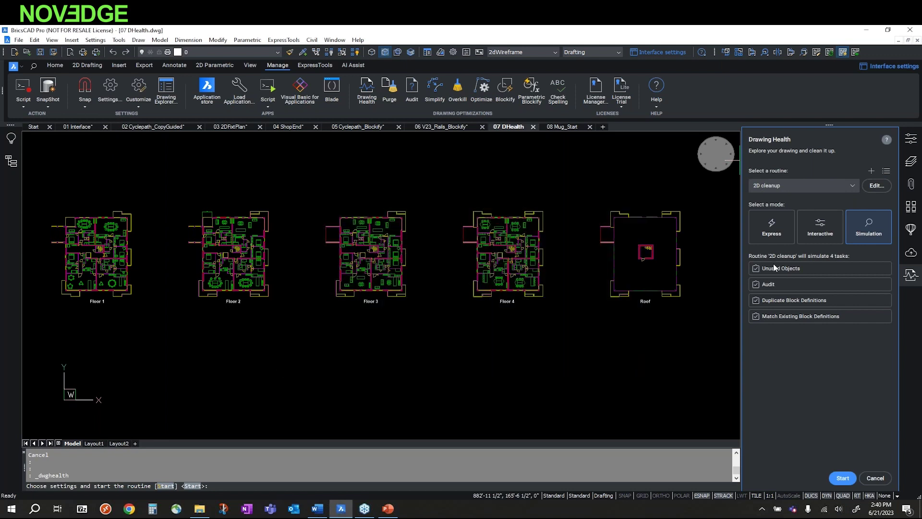
Step: Read through the Drawing Health tutorial on its purpose, routines and the Express, Interactive and Simulation modes
{"action": "left_click", "coordinate": [886, 141]}
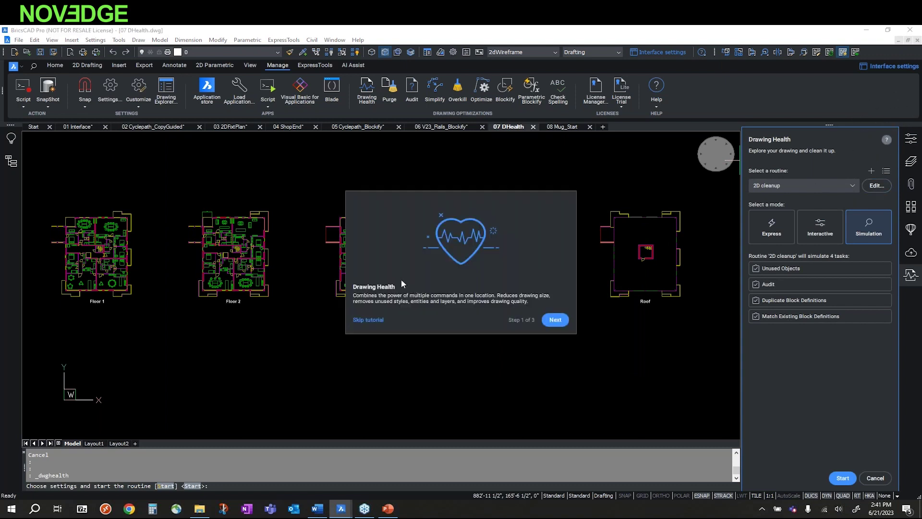
{"action": "left_click", "coordinate": [551, 322]}
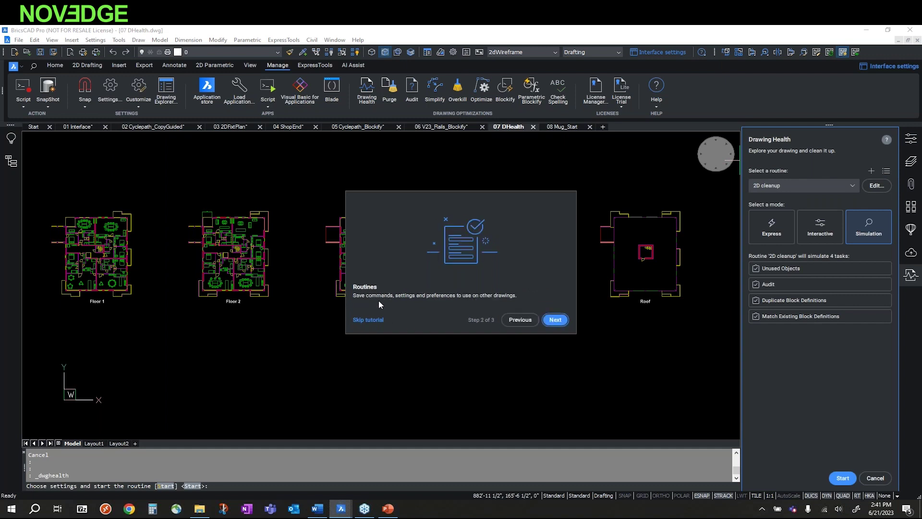
{"action": "left_click", "coordinate": [550, 321]}
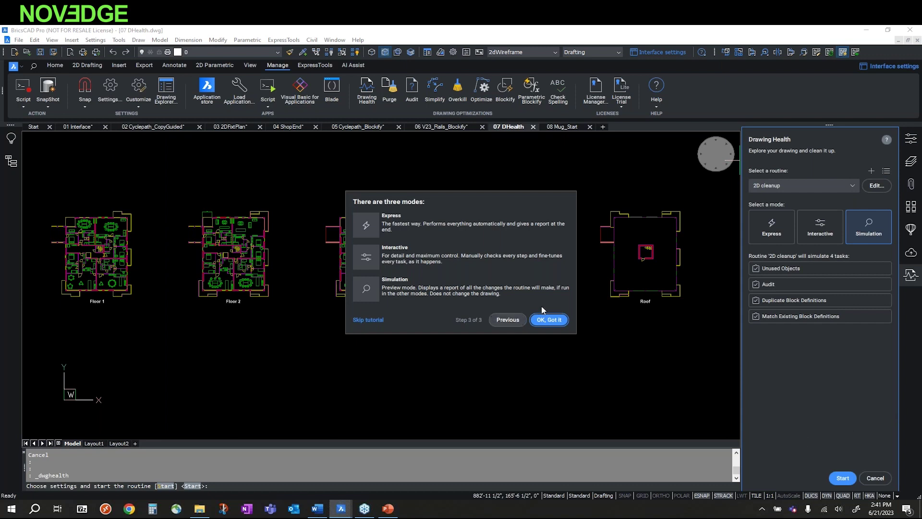
{"action": "left_click", "coordinate": [550, 320]}
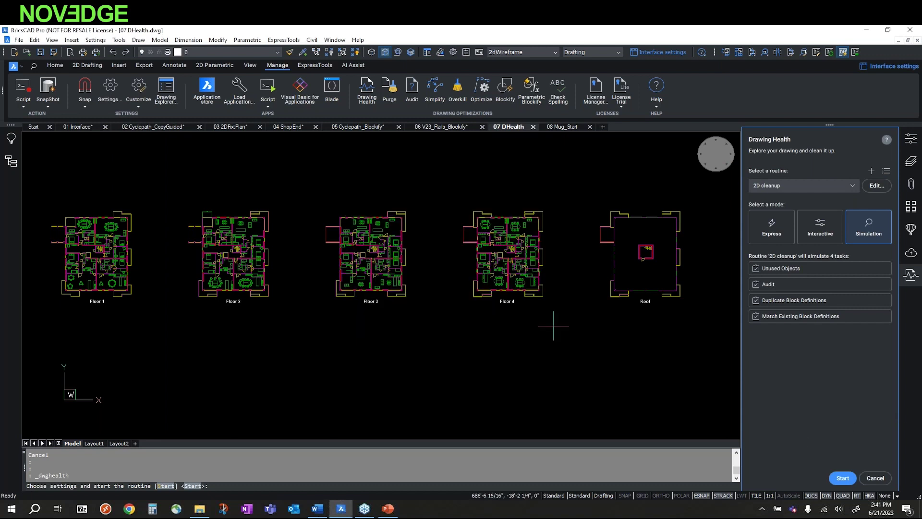
Step: Run the 2D cleanup routine in Simulation mode with its report saved, and open 07 DHealth.txt from the drawing's folder
{"action": "left_click", "coordinate": [842, 478]}
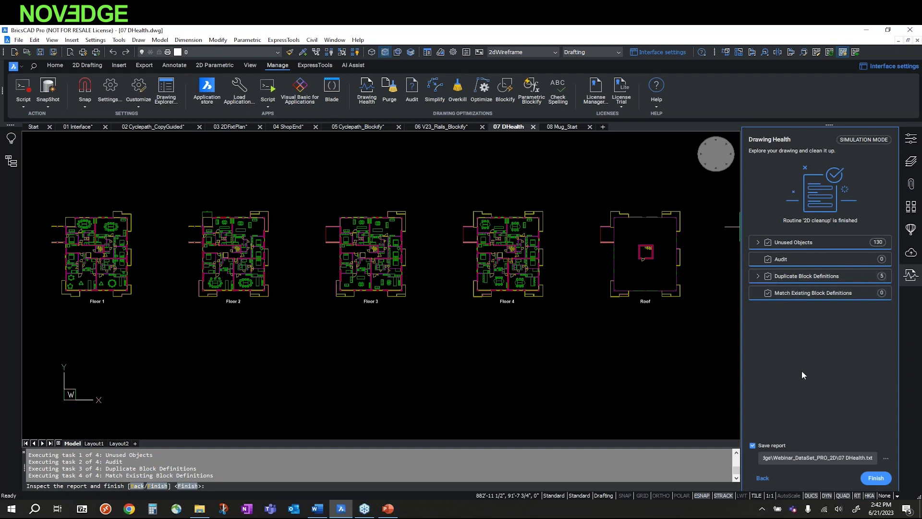
{"action": "left_click", "coordinate": [875, 478]}
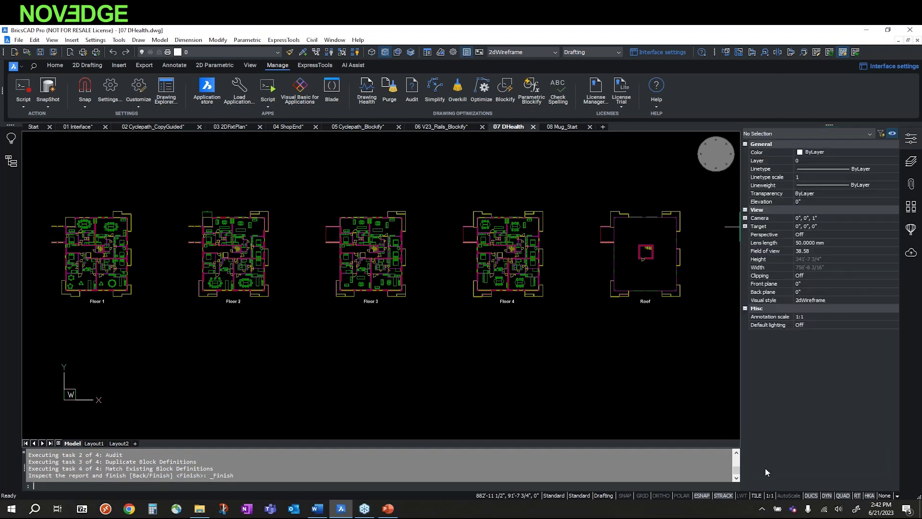
{"action": "right_click", "coordinate": [505, 128]}
{"action": "left_click", "coordinate": [537, 271]}
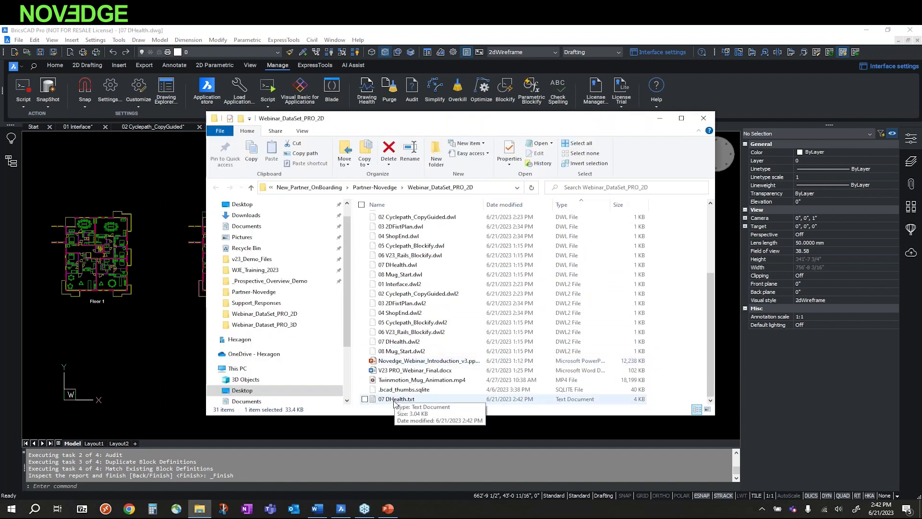
{"action": "left_click", "coordinate": [372, 399]}
{"action": "double_click", "coordinate": [396, 399]}
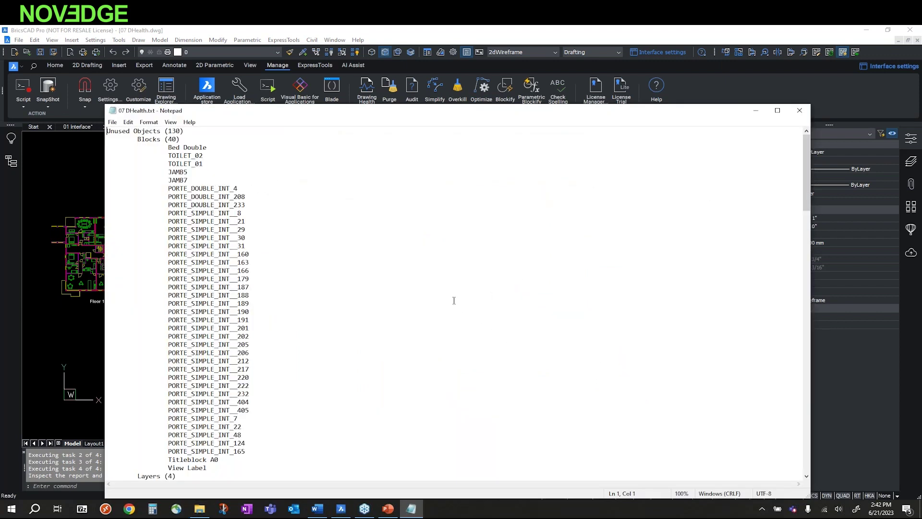
Step: Examine the unused objects, audit and duplicate block definitions listed in the report, and put the report and folder away
{"action": "scroll", "coordinate": [444, 292], "scroll_direction": "down", "scroll_amount": 20}
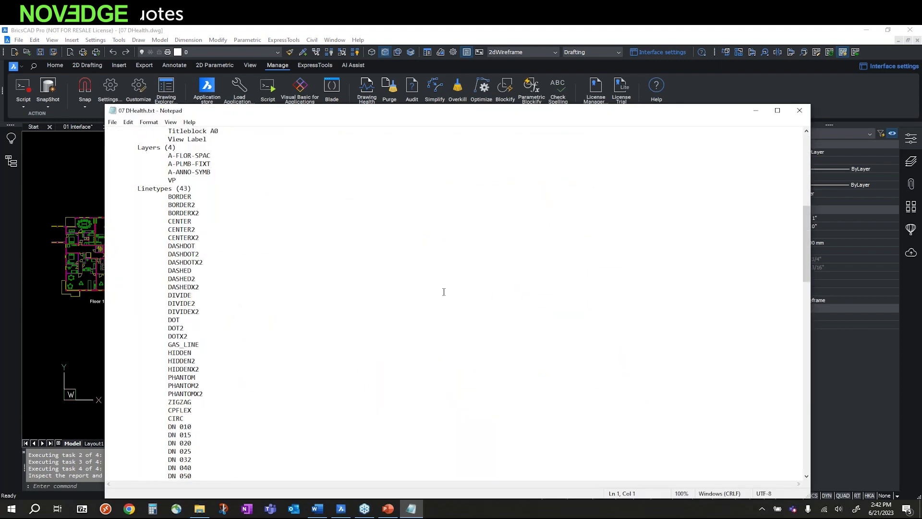
{"action": "scroll", "coordinate": [445, 292], "scroll_direction": "down", "scroll_amount": 5}
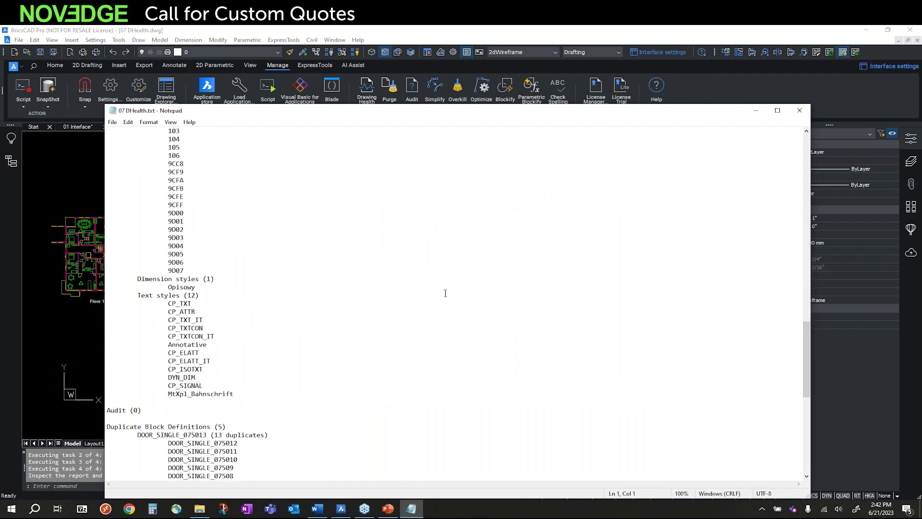
{"action": "scroll", "coordinate": [445, 292], "scroll_direction": "down", "scroll_amount": 3}
{"action": "scroll", "coordinate": [445, 293], "scroll_direction": "down", "scroll_amount": 2}
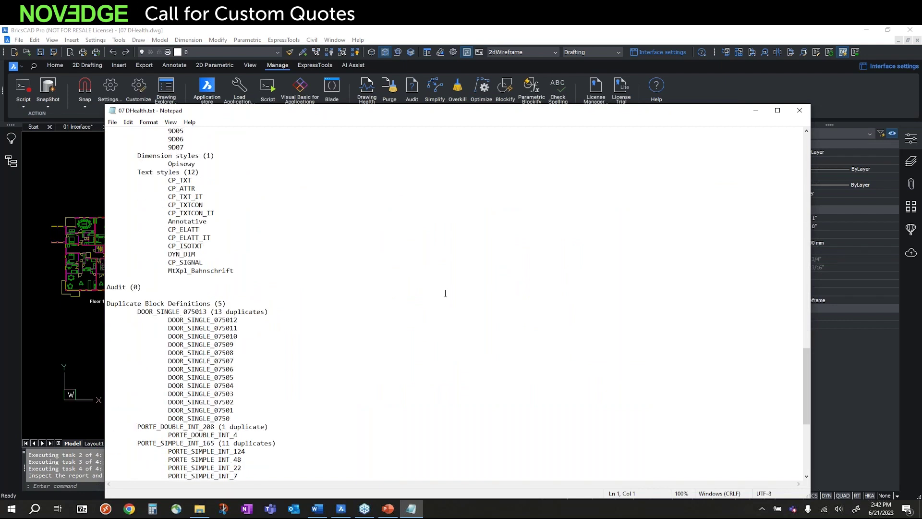
{"action": "scroll", "coordinate": [445, 293], "scroll_direction": "down", "scroll_amount": 2}
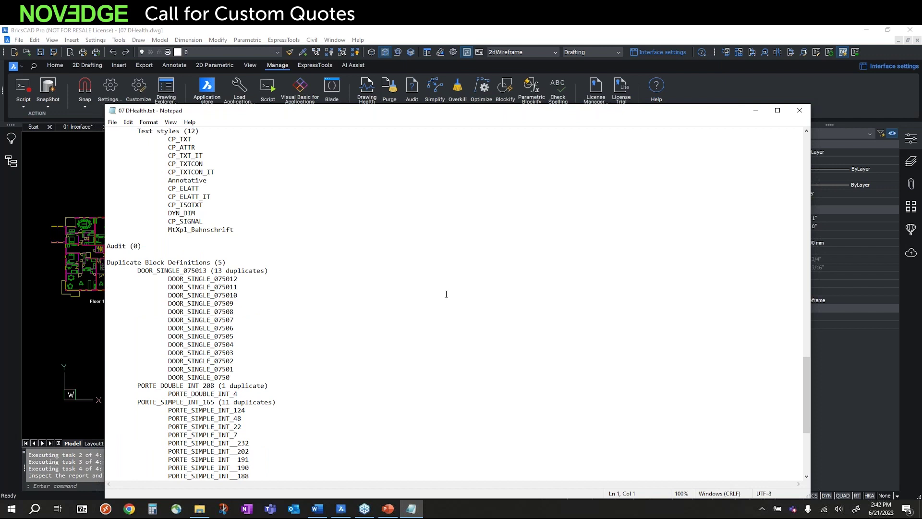
{"action": "scroll", "coordinate": [446, 294], "scroll_direction": "up", "scroll_amount": 7}
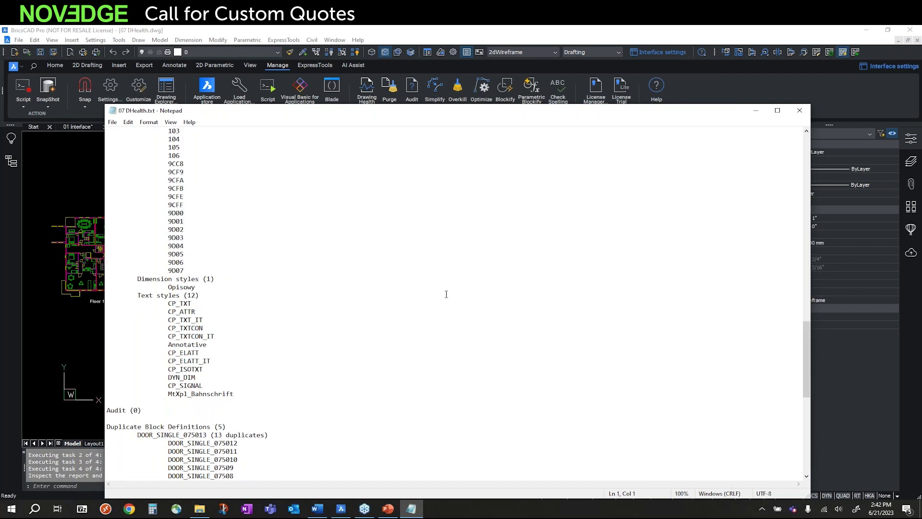
{"action": "scroll", "coordinate": [446, 294], "scroll_direction": "up", "scroll_amount": 20}
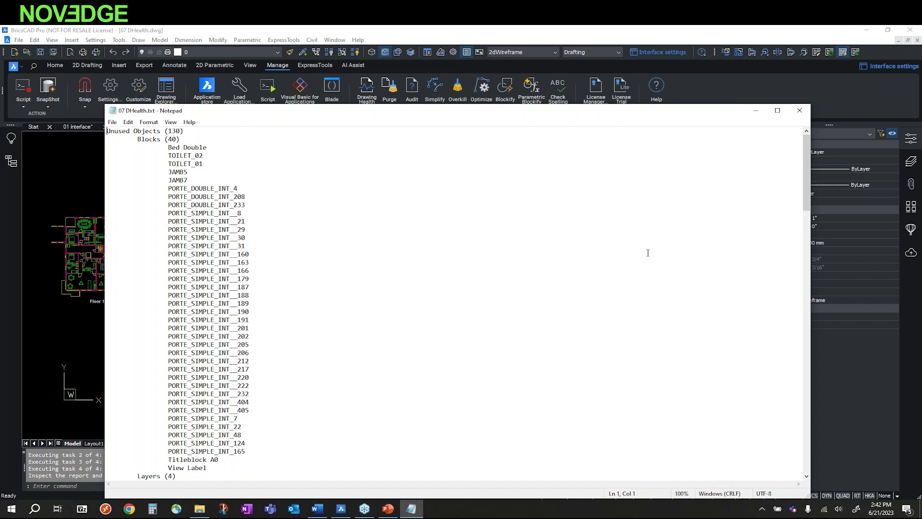
{"action": "left_click", "coordinate": [800, 110]}
{"action": "left_click", "coordinate": [659, 119]}
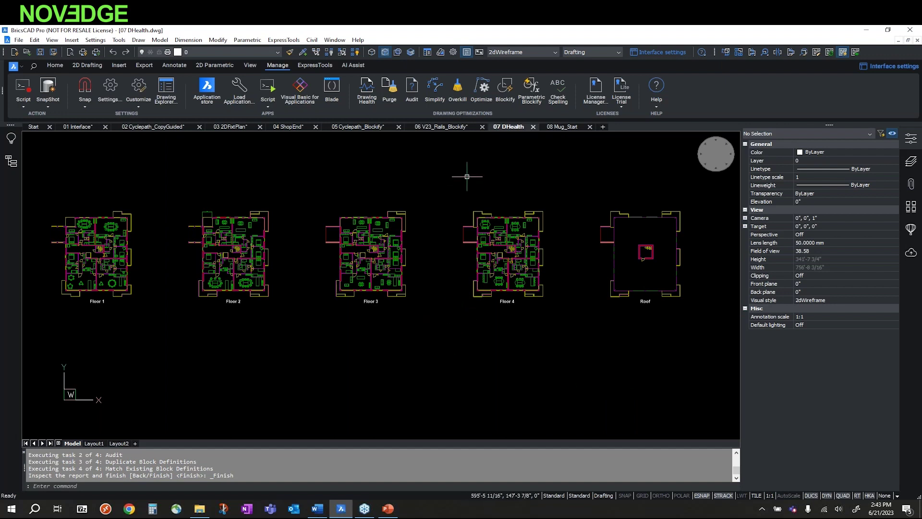
Step: Switch to the 08 Mug_Start drawing and set the workspace to Modeling
{"action": "left_click", "coordinate": [563, 127]}
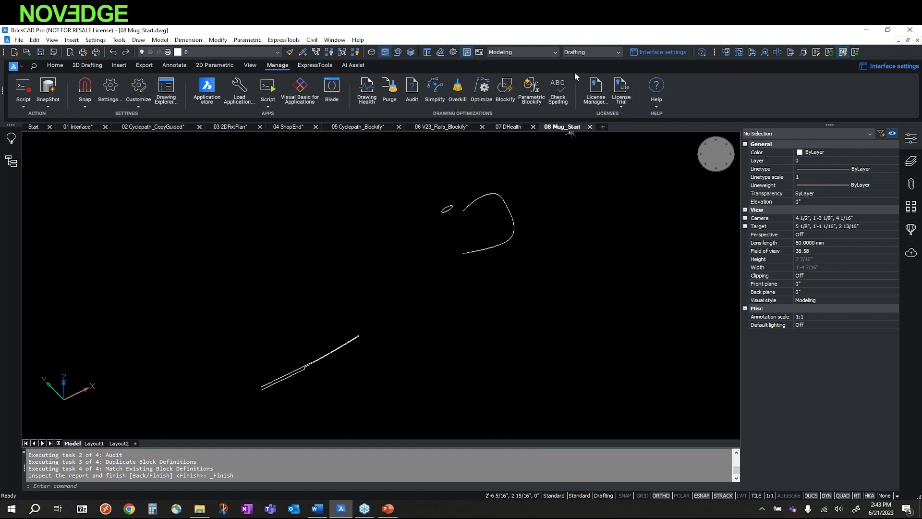
{"action": "left_click", "coordinate": [589, 51]}
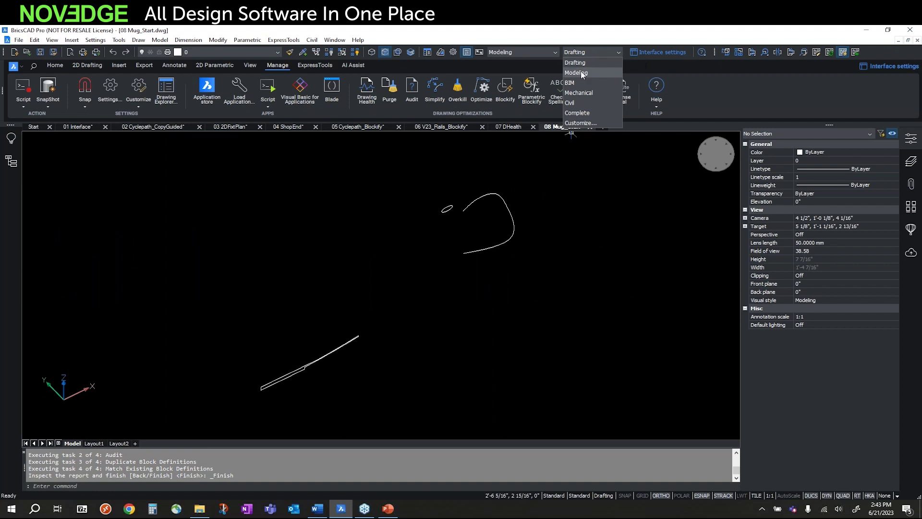
{"action": "left_click", "coordinate": [582, 75]}
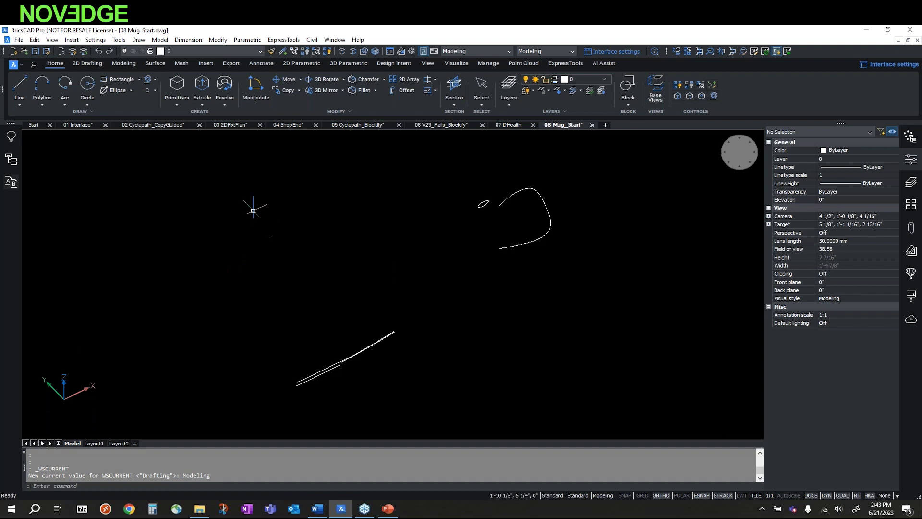
Step: Model a solid box in the empty area beside the mug's profile and handle curves
{"action": "left_click", "coordinate": [77, 64]}
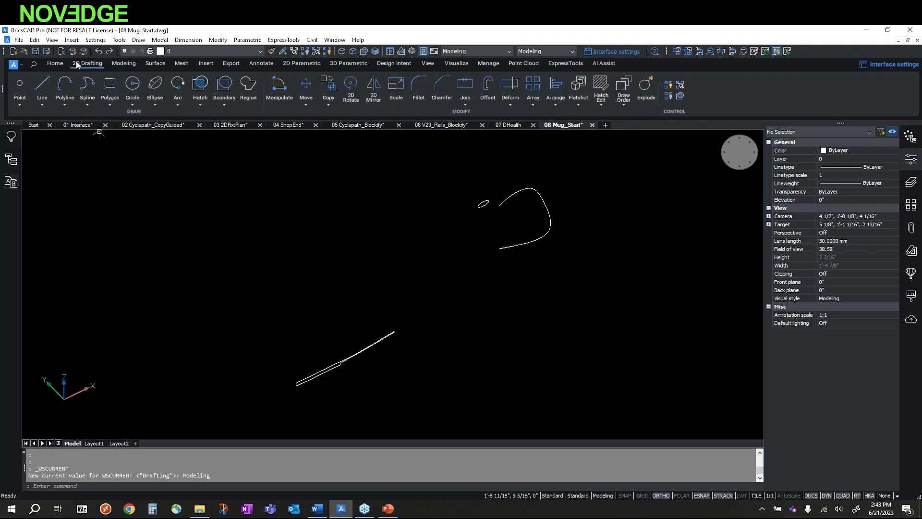
{"action": "scroll", "coordinate": [119, 64], "scroll_direction": "down", "scroll_amount": 3}
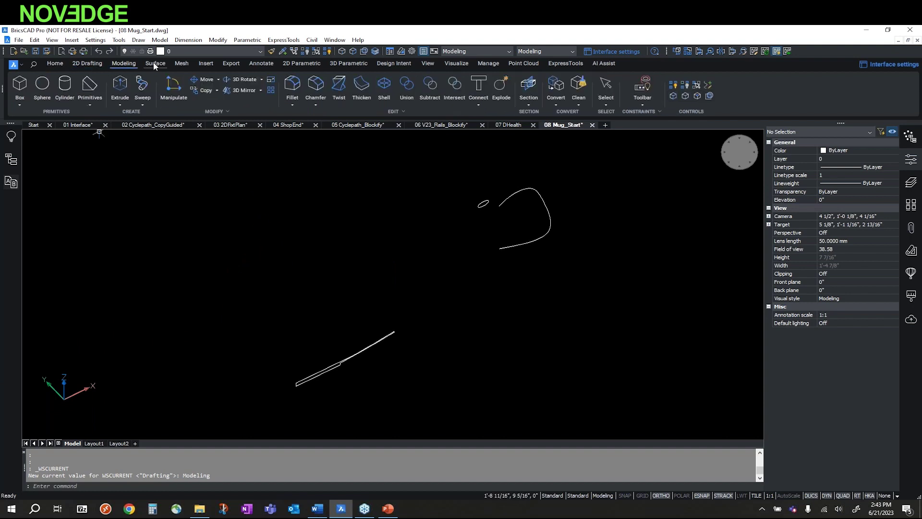
{"action": "left_click", "coordinate": [120, 62]}
{"action": "mouse_move", "coordinate": [730, 166]}
{"action": "left_click", "coordinate": [15, 90]}
{"action": "left_click", "coordinate": [138, 232]}
{"action": "left_click", "coordinate": [270, 246]}
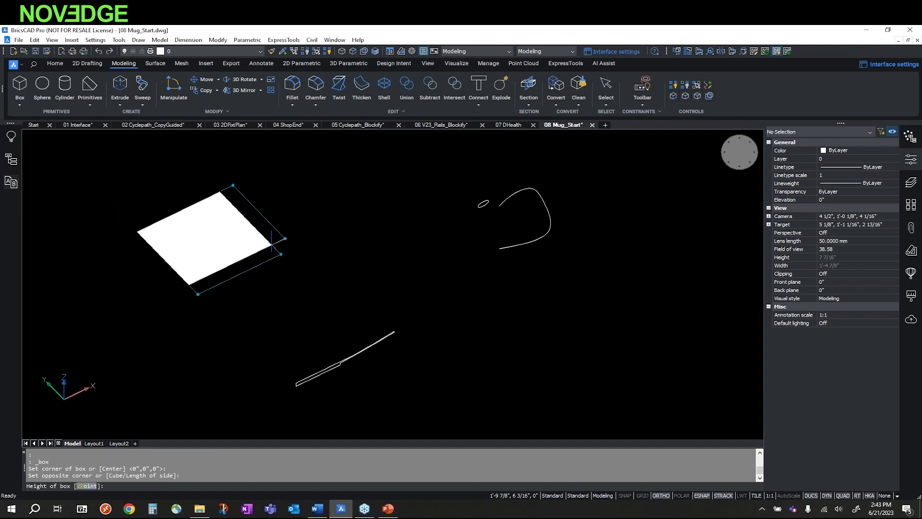
{"action": "middle_click_drag", "start_coordinate": [237, 214], "coordinate": [322, 255]}
{"action": "left_click", "coordinate": [327, 240]}
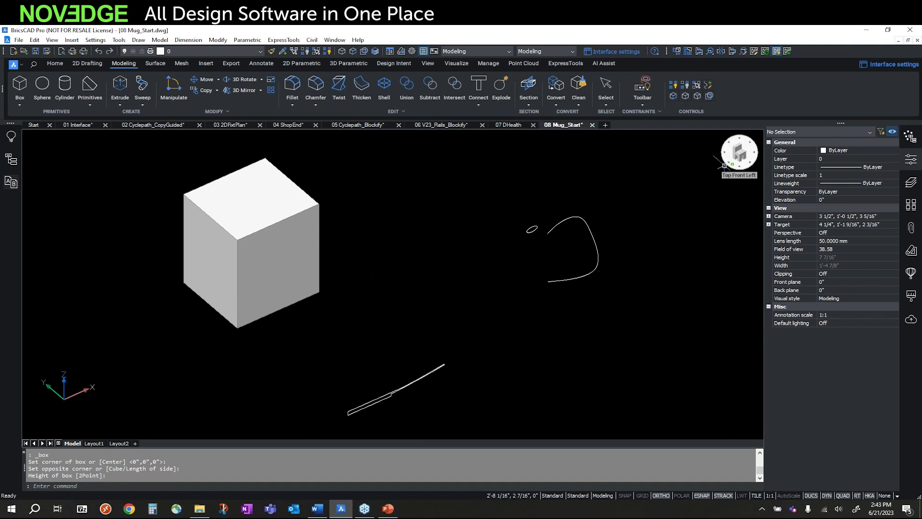
Step: Inspect the box from several preset isometric and orthographic directions, ending with a close isometric view from the top front left
{"action": "left_click", "coordinate": [724, 165]}
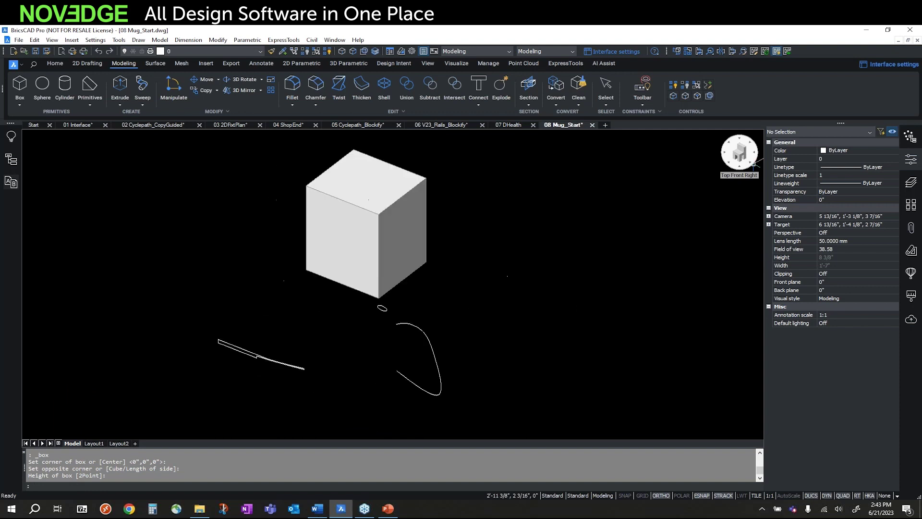
{"action": "left_click", "coordinate": [753, 164]}
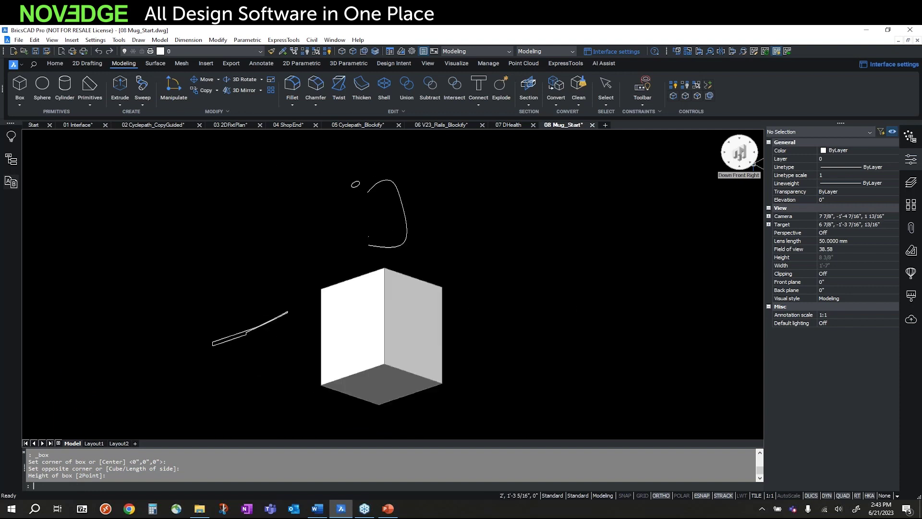
{"action": "left_click", "coordinate": [740, 168]}
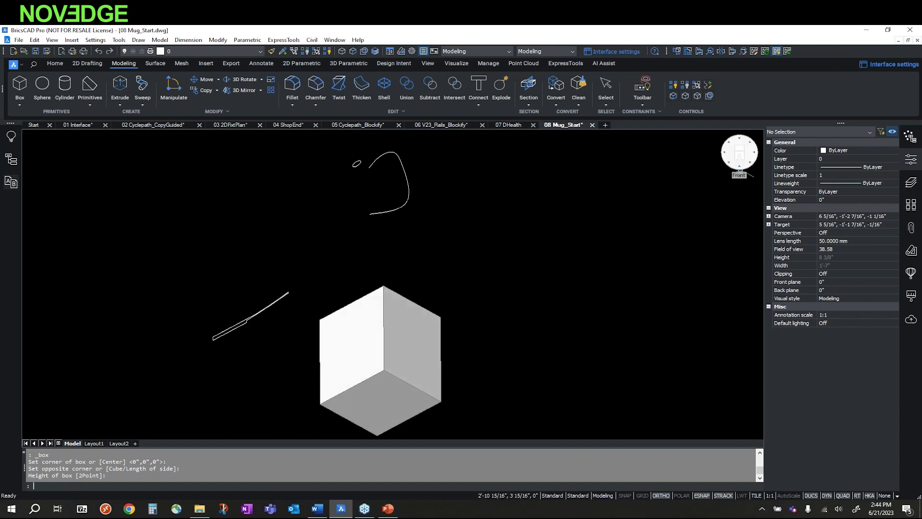
{"action": "left_click", "coordinate": [740, 171]}
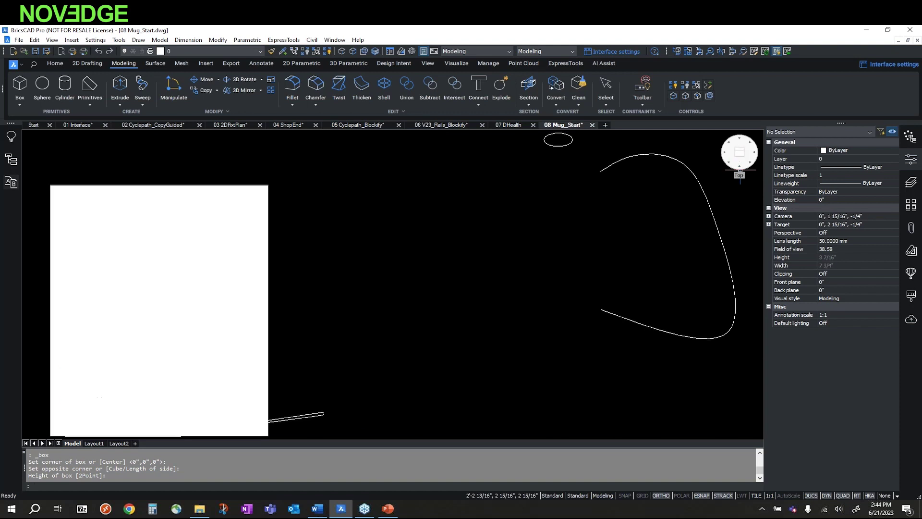
{"action": "left_click", "coordinate": [733, 162]}
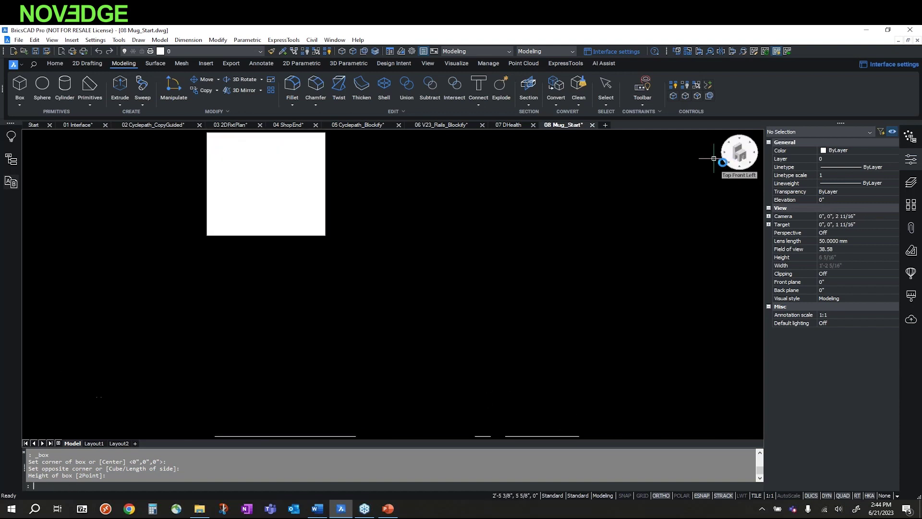
{"action": "mouse_move", "coordinate": [401, 313]}
{"action": "middle_mouse_down"}
{"action": "mouse_move", "coordinate": [430, 298]}
{"action": "mouse_move", "coordinate": [411, 329]}
{"action": "mouse_move", "coordinate": [461, 302]}
{"action": "mouse_move", "coordinate": [471, 307]}
{"action": "mouse_move", "coordinate": [404, 339]}
{"action": "mouse_move", "coordinate": [399, 305]}
{"action": "mouse_move", "coordinate": [406, 319]}
{"action": "mouse_move", "coordinate": [417, 315]}
{"action": "middle_mouse_up"}
{"action": "scroll", "coordinate": [418, 315], "scroll_direction": "up", "scroll_amount": 2}
{"action": "middle_click_drag", "start_coordinate": [362, 294], "coordinate": [353, 290]}
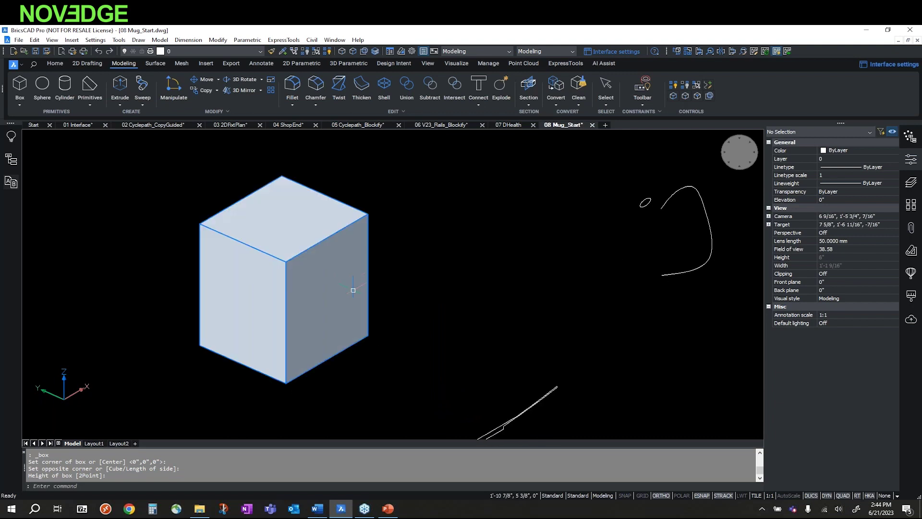
Step: Toggle the selection mode for solid faces, leaving it on so that individual faces of the box can be highlighted
{"action": "mouse_move", "coordinate": [307, 308]}
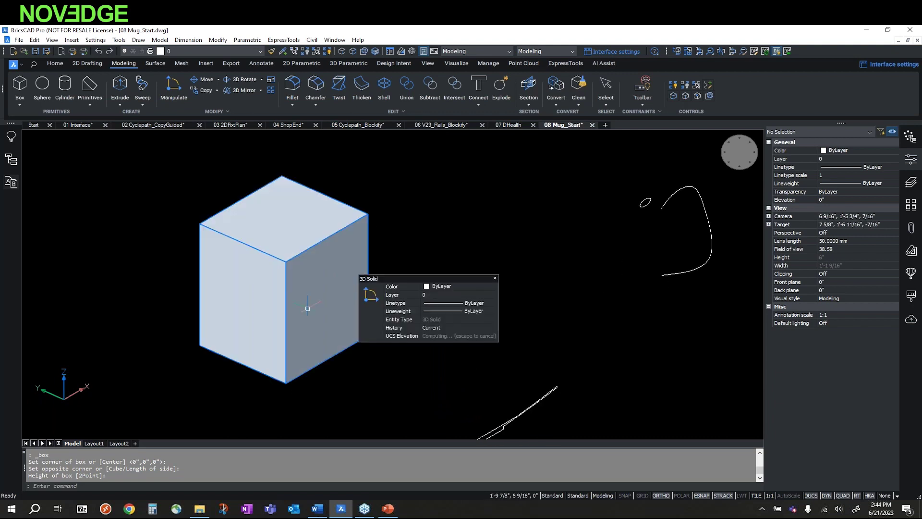
{"action": "left_click", "coordinate": [354, 51]}
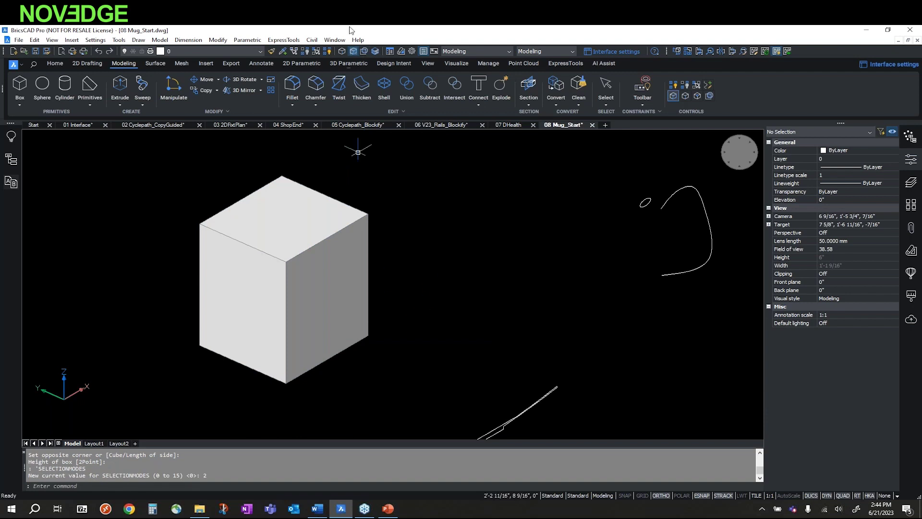
{"action": "left_click", "coordinate": [354, 51]}
{"action": "left_click", "coordinate": [354, 51]}
{"action": "middle_click_drag", "start_coordinate": [311, 288], "coordinate": [293, 250]}
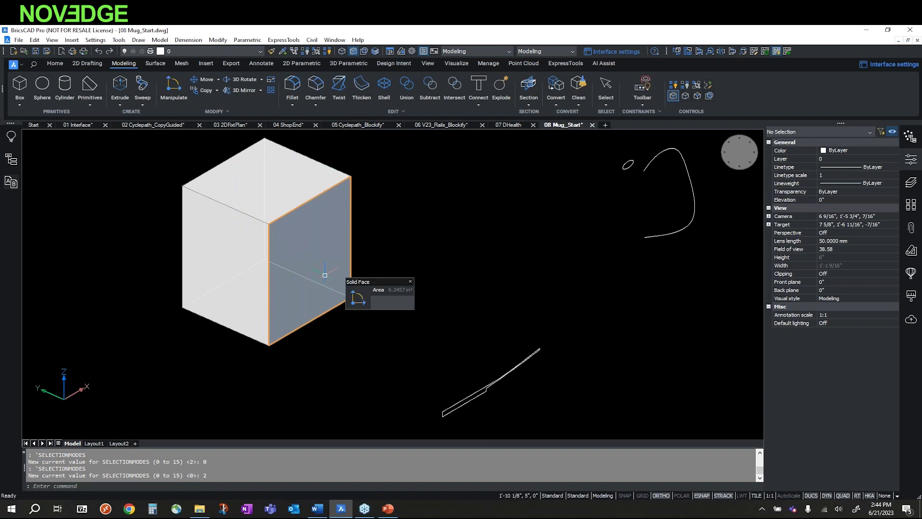
Step: Extrude the box's end face facing the mug profile outward by about 3/4"
{"action": "mouse_move", "coordinate": [355, 301]}
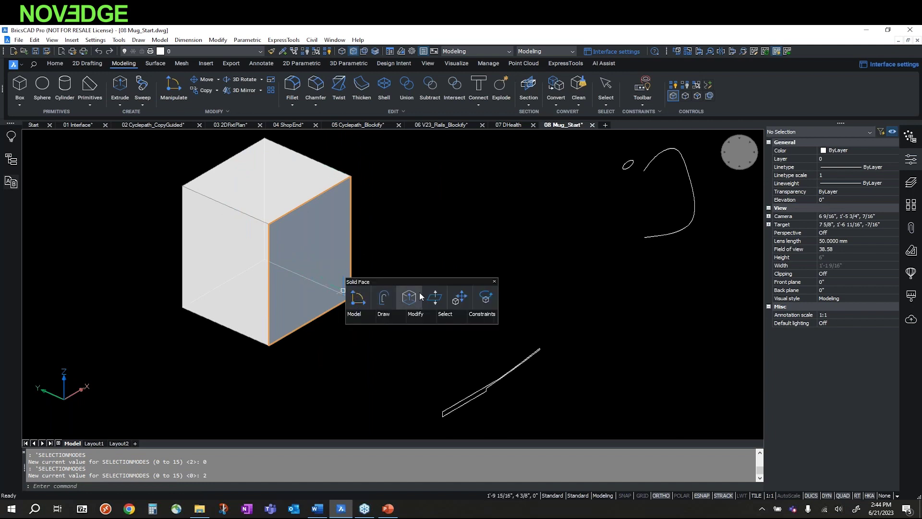
{"action": "left_click", "coordinate": [407, 301]}
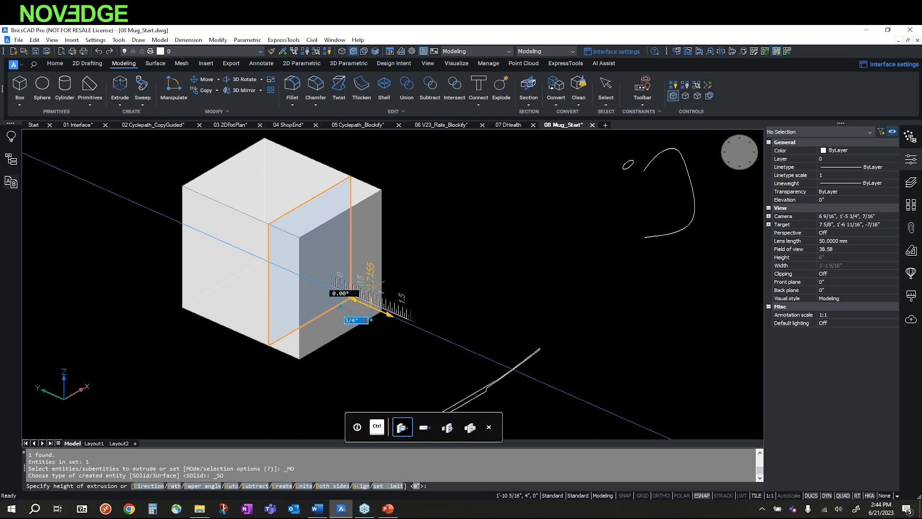
{"action": "left_click", "coordinate": [370, 319]}
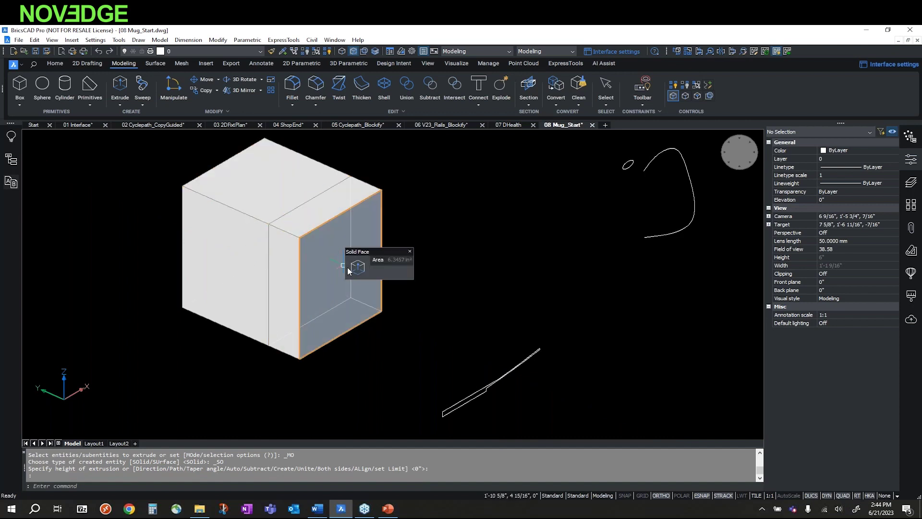
{"action": "key", "text": "Return"}
Step: Extrude the box's new end face outward by about 1 13/16" in Unite mode
{"action": "left_click", "coordinate": [353, 274]}
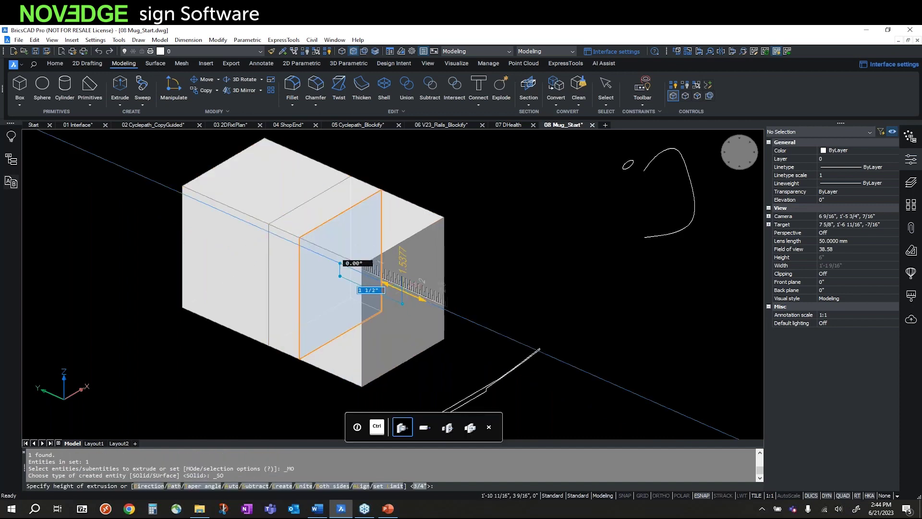
{"action": "key", "text": "ctrl"}
{"action": "key", "text": "ctrl"}
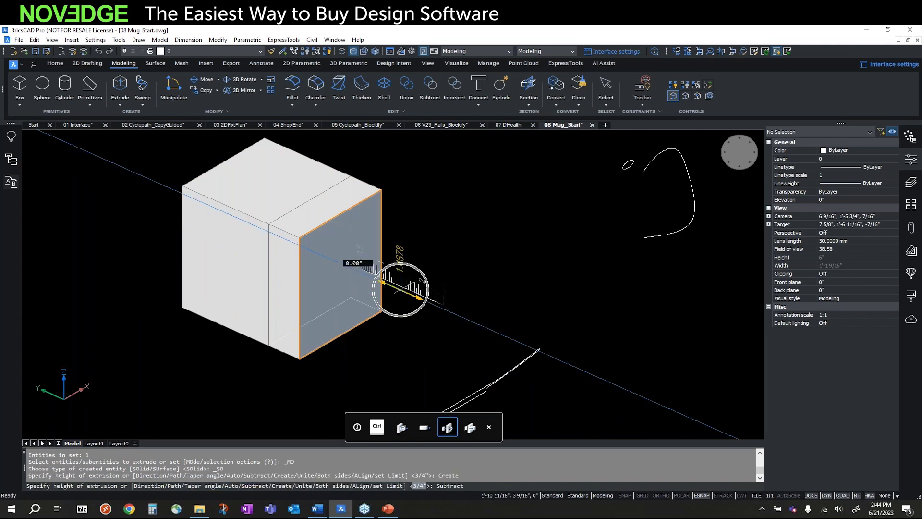
{"action": "key", "text": "ctrl"}
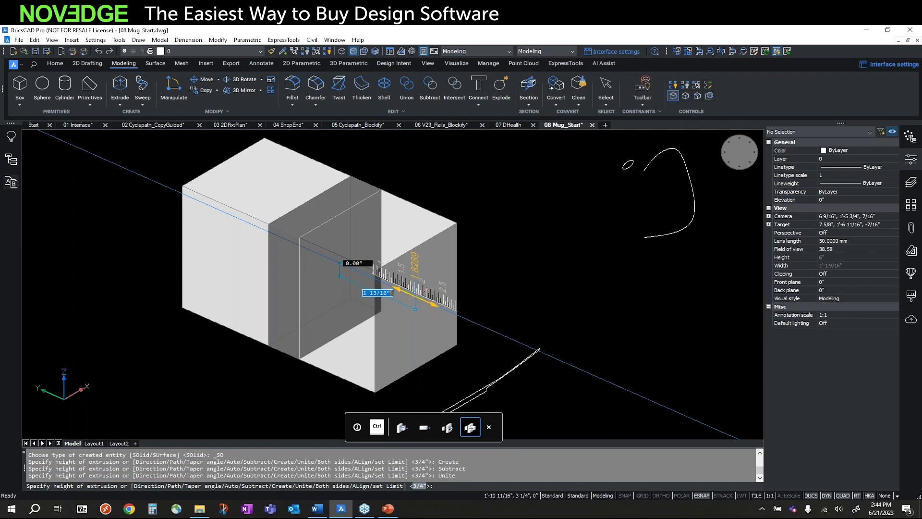
{"action": "left_click", "coordinate": [397, 300]}
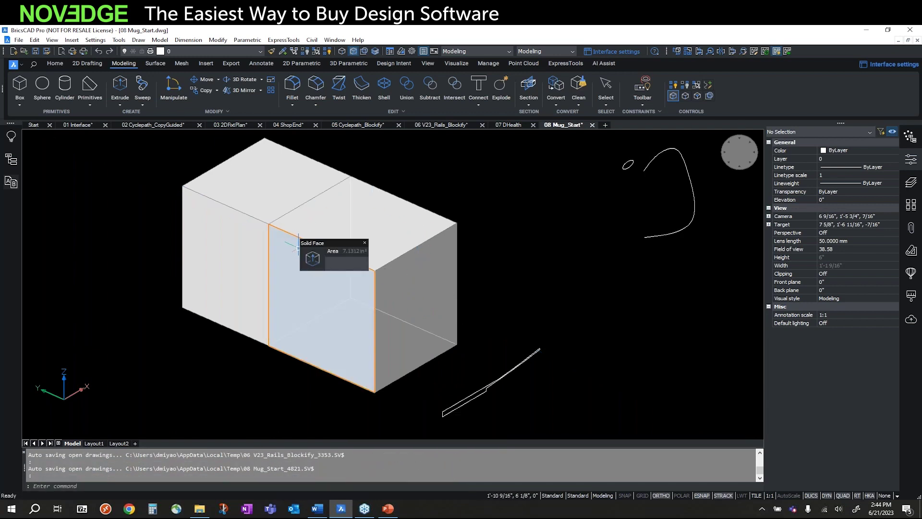
{"action": "middle_click_drag", "start_coordinate": [307, 302], "coordinate": [338, 325]}
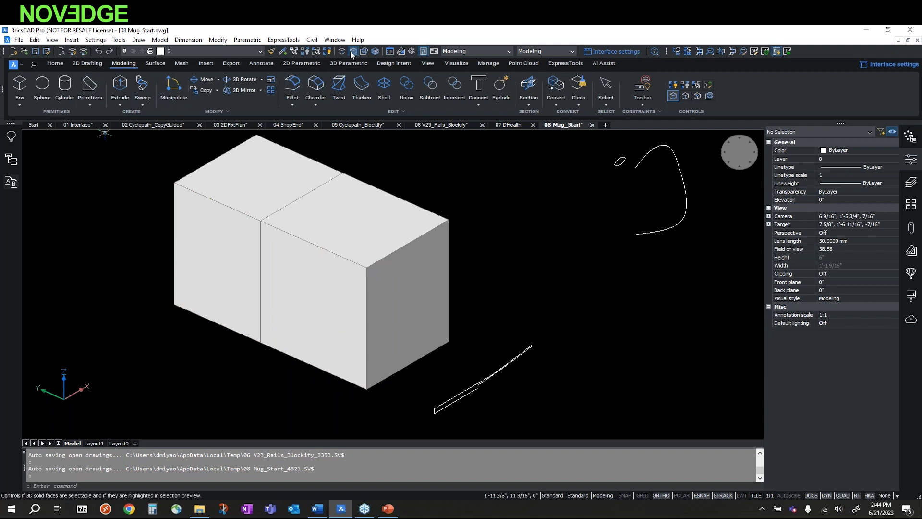
Step: Turn off entity snaps and draw a circle of about 5/8" radius on the long side face of the extruded section
{"action": "left_click", "coordinate": [75, 64]}
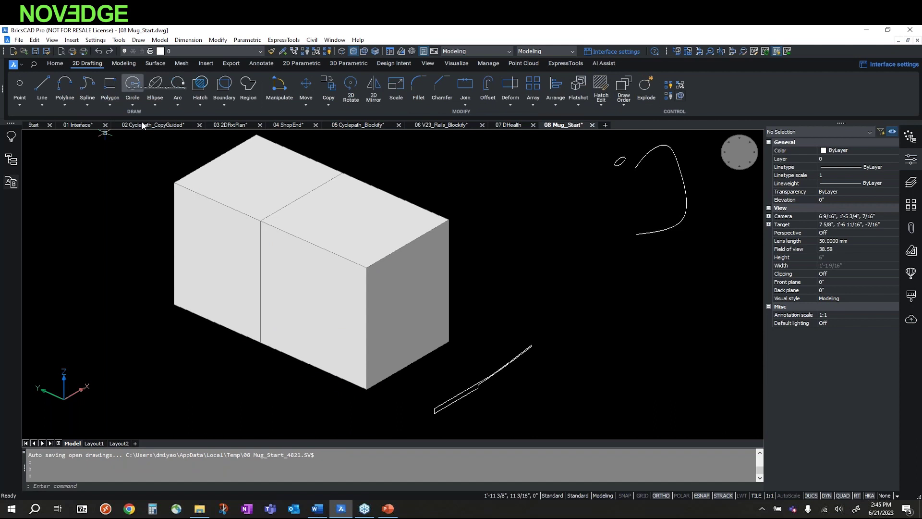
{"action": "left_click", "coordinate": [132, 83]}
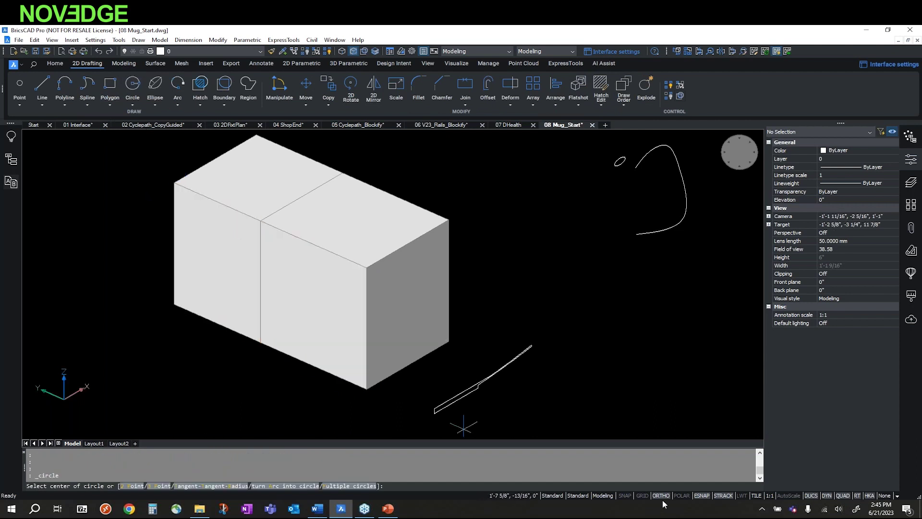
{"action": "left_click", "coordinate": [701, 495]}
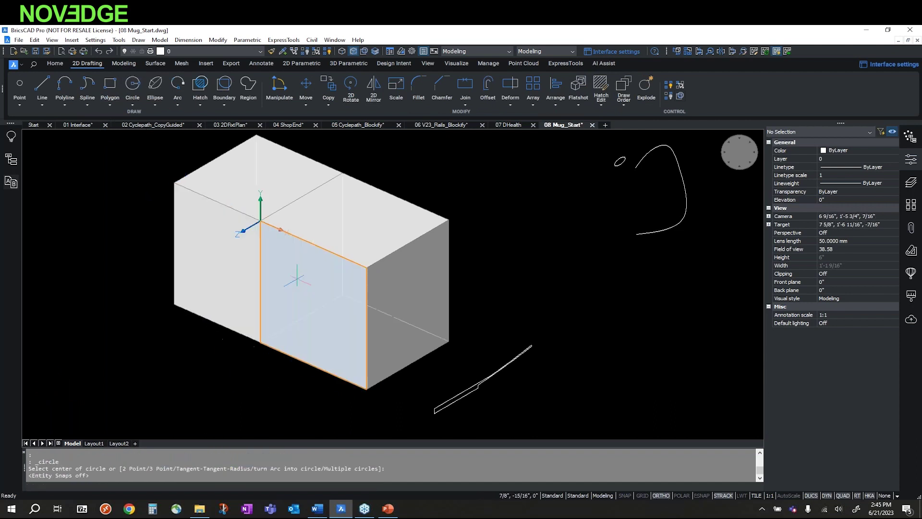
{"action": "left_click", "coordinate": [306, 303]}
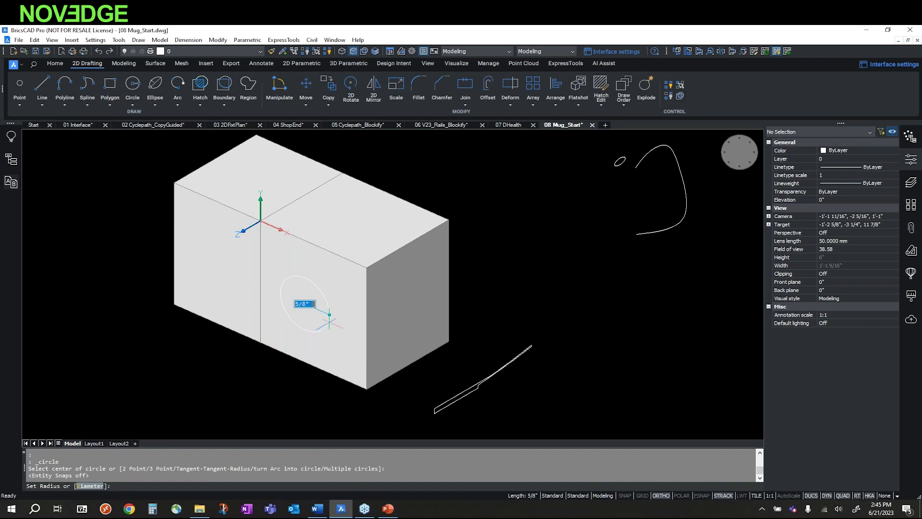
{"action": "left_click", "coordinate": [329, 315]}
{"action": "scroll", "coordinate": [288, 329], "scroll_direction": "up", "scroll_amount": 2}
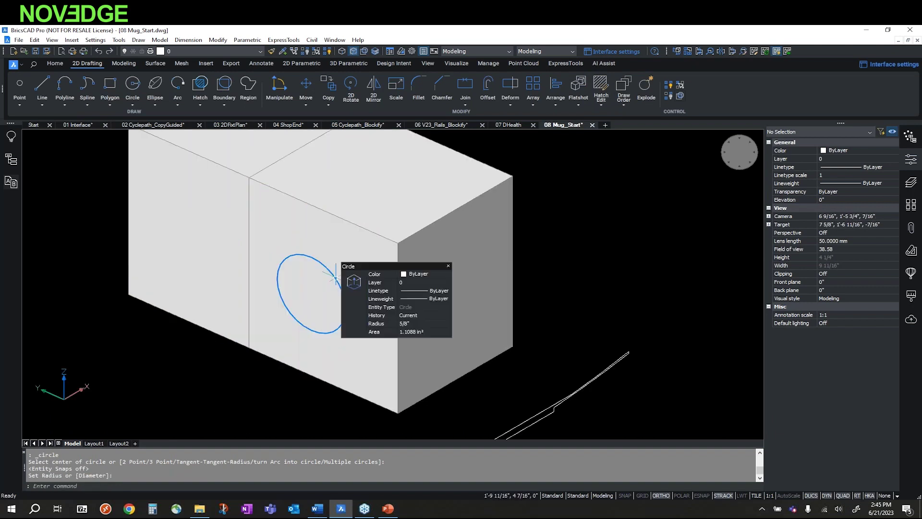
Step: Extrude the circle about 4 3/8" through the block in Subtract mode to cut a round hole
{"action": "mouse_move", "coordinate": [335, 277]}
{"action": "left_click", "coordinate": [364, 283]}
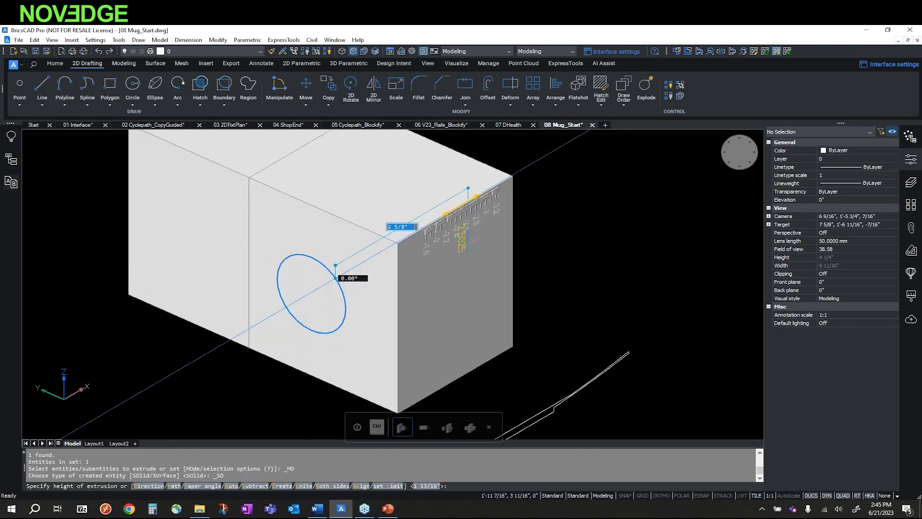
{"action": "middle_click_drag", "start_coordinate": [480, 192], "coordinate": [433, 219]}
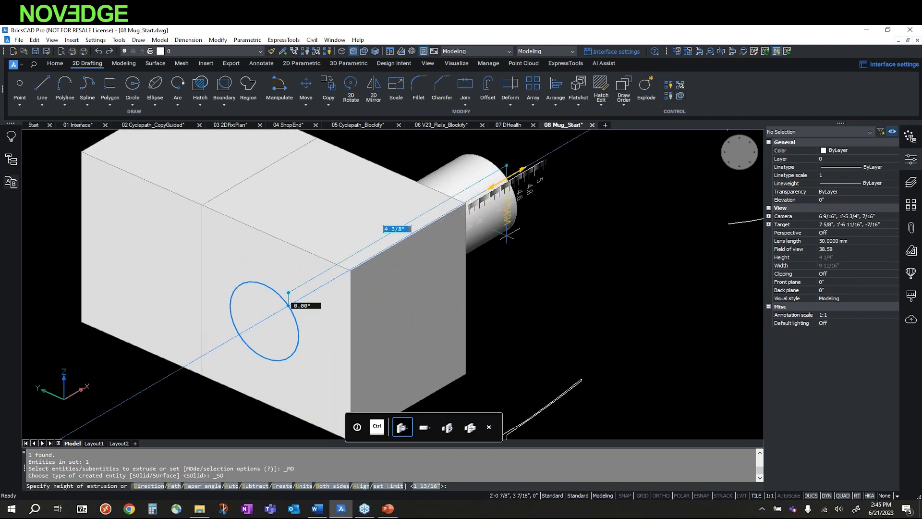
{"action": "key", "text": "ctrl"}
{"action": "key", "text": "ctrl"}
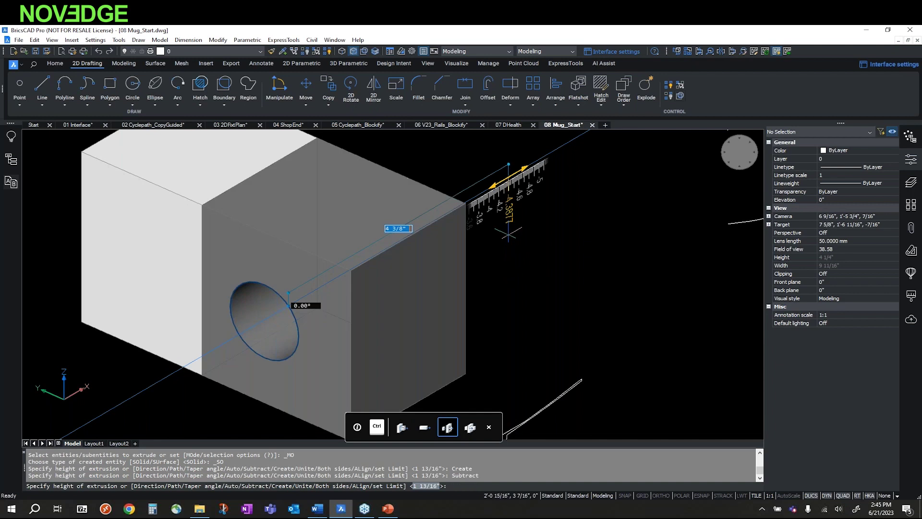
{"action": "left_click", "coordinate": [508, 234]}
{"action": "middle_click_drag", "start_coordinate": [288, 336], "coordinate": [235, 355], "text": "shift"}
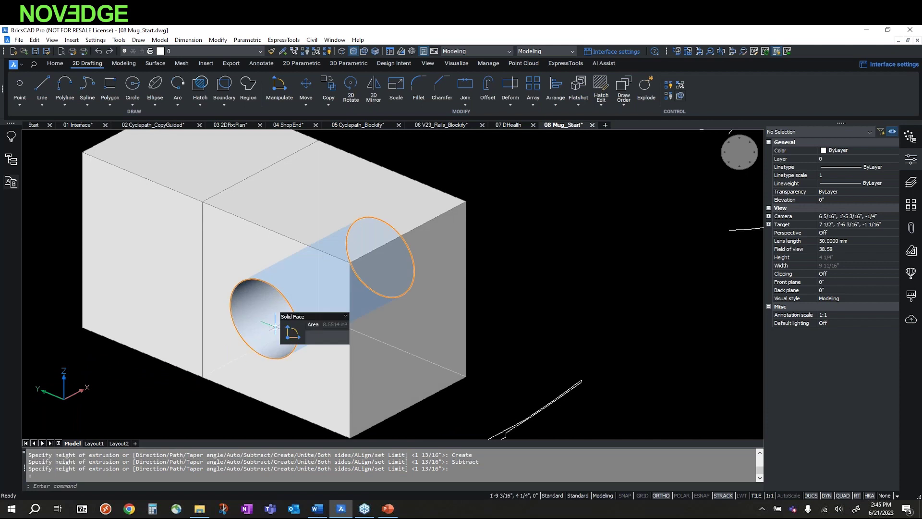
{"action": "middle_click_drag", "start_coordinate": [275, 326], "coordinate": [273, 294], "text": "shift"}
{"action": "scroll", "coordinate": [273, 290], "scroll_direction": "down", "scroll_amount": 2}
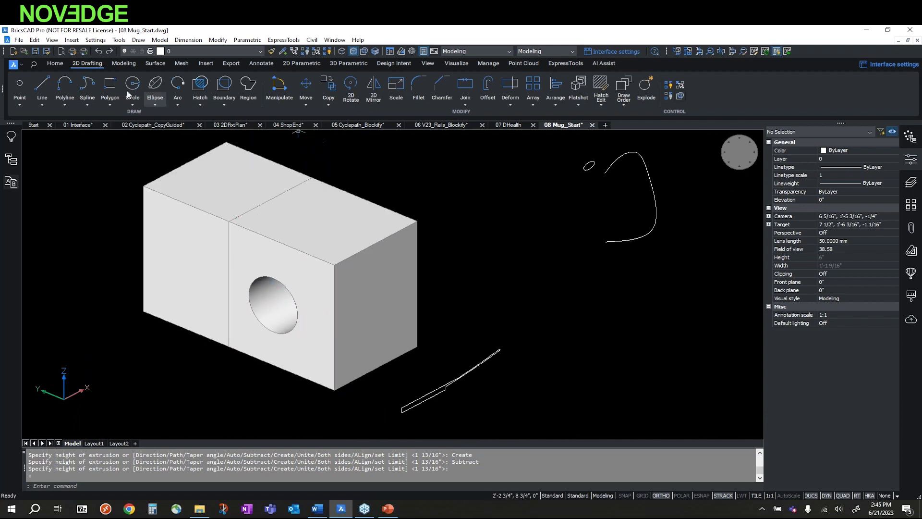
Step: Chamfer the three edges meeting at the block's upper front corner beside the hole with an offset of about 1 1/8"
{"action": "left_click", "coordinate": [126, 66]}
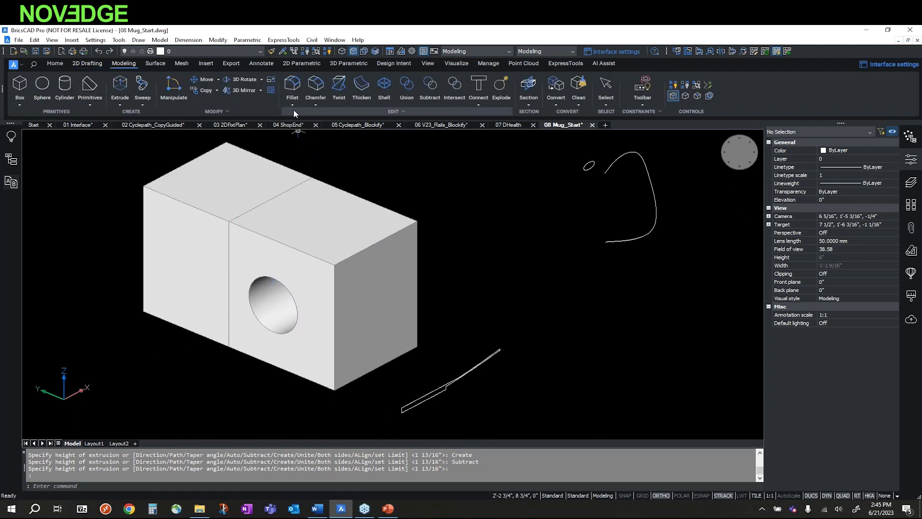
{"action": "left_click", "coordinate": [316, 91]}
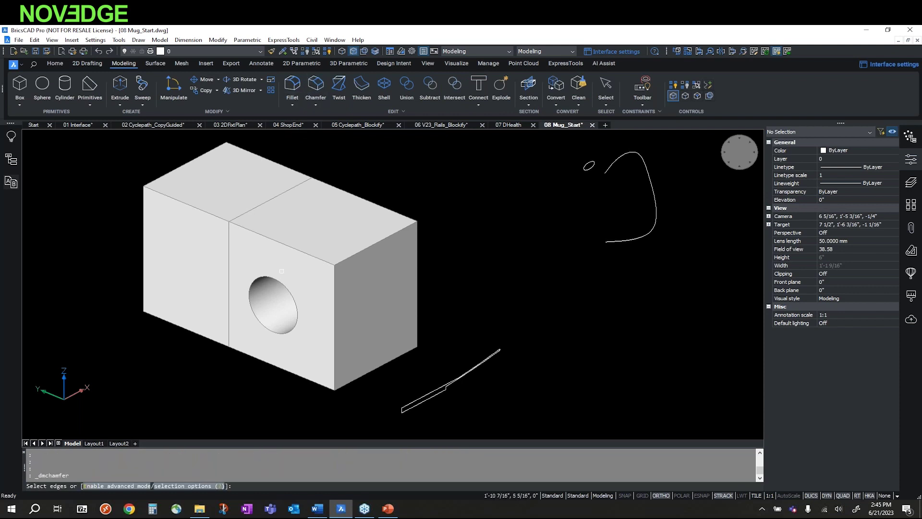
{"action": "left_click", "coordinate": [287, 246]}
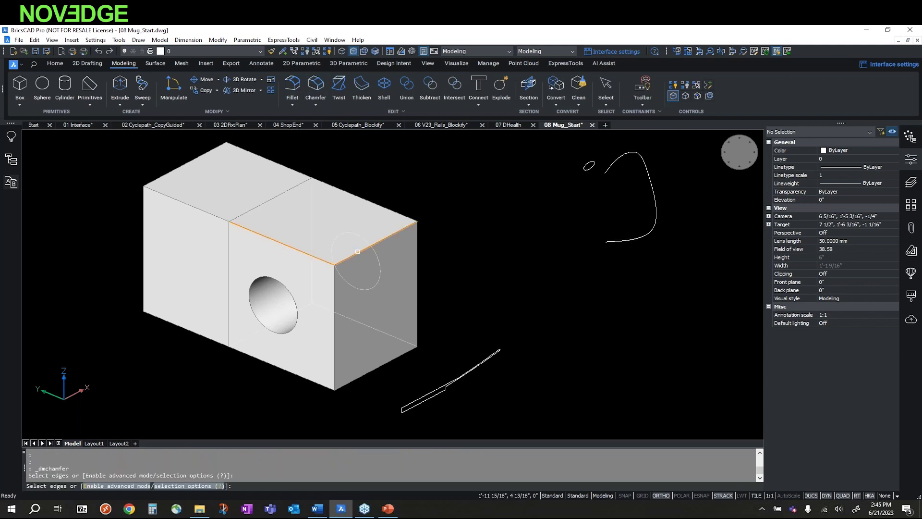
{"action": "left_click", "coordinate": [357, 251]}
{"action": "left_click", "coordinate": [335, 300]}
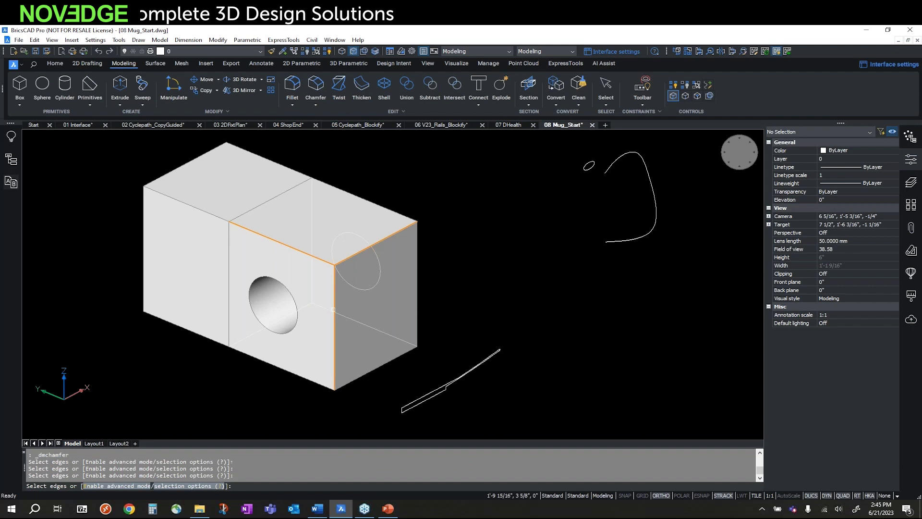
{"action": "key", "text": "Return"}
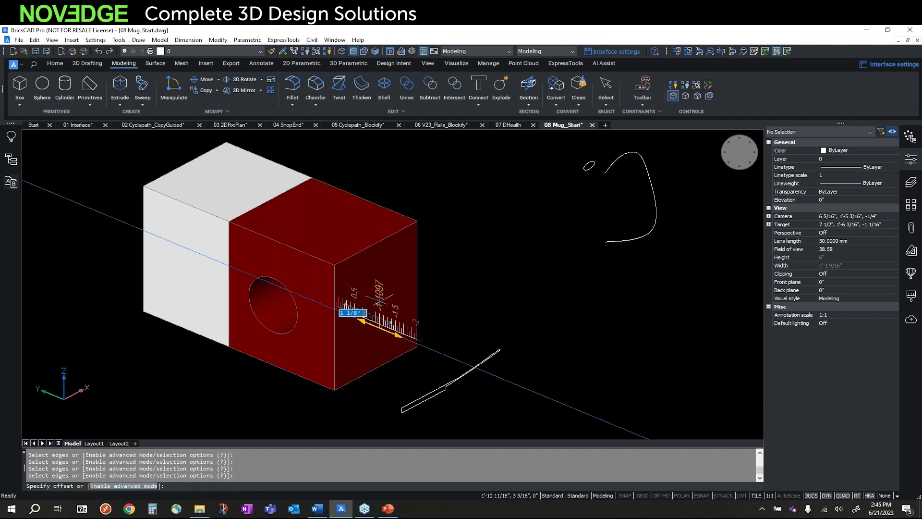
{"action": "left_click", "coordinate": [377, 299]}
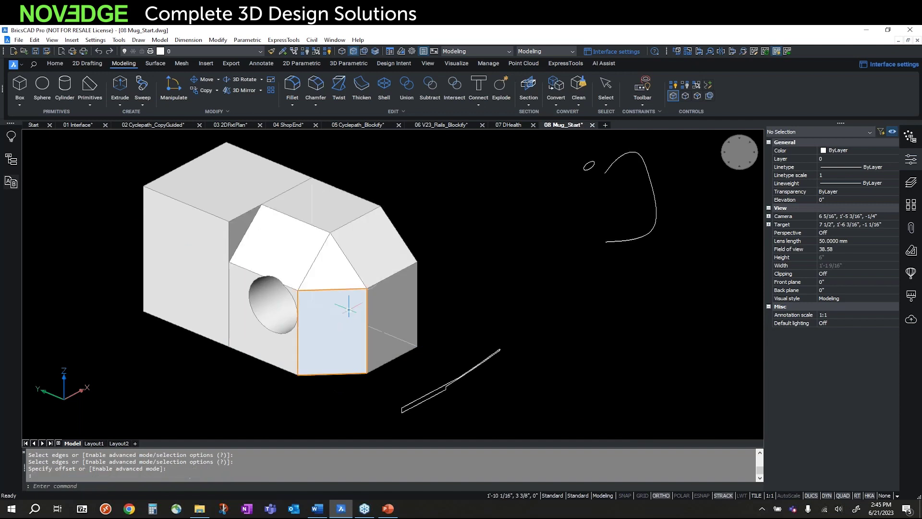
{"action": "scroll", "coordinate": [259, 309], "scroll_direction": "up", "scroll_amount": 4}
{"action": "middle_click_drag", "start_coordinate": [293, 294], "coordinate": [420, 281], "text": "shift"}
{"action": "scroll", "coordinate": [490, 264], "scroll_direction": "down", "scroll_amount": 3}
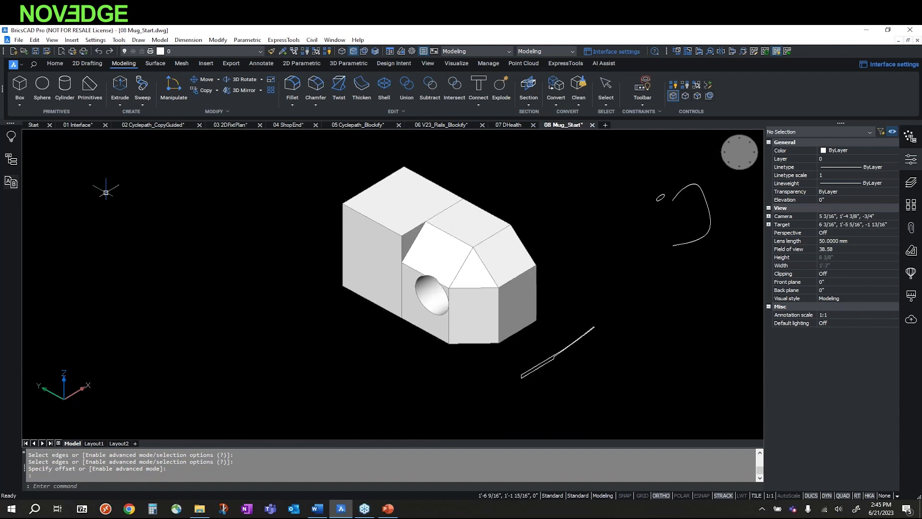
Step: Draw a circle of about 1" radius in the empty area on the side of the block away from the mug curves
{"action": "left_click", "coordinate": [78, 64]}
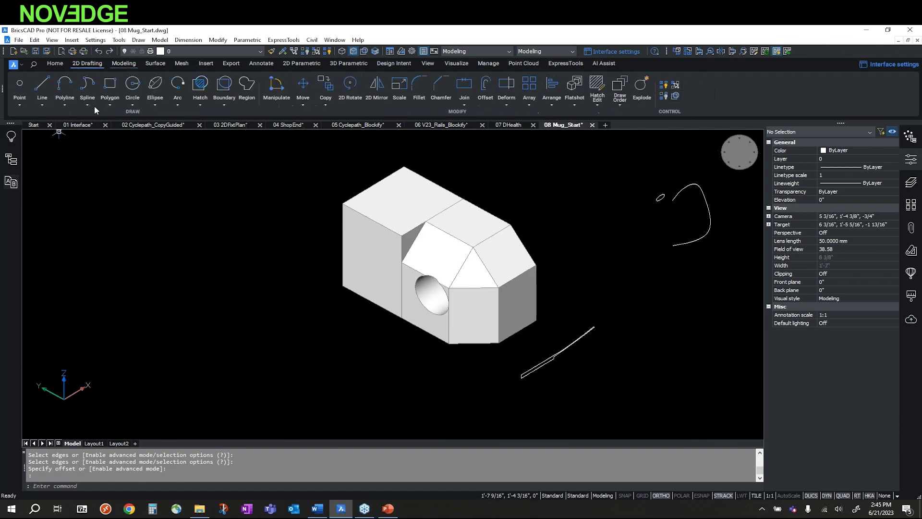
{"action": "left_click", "coordinate": [134, 87]}
{"action": "left_click", "coordinate": [127, 283]}
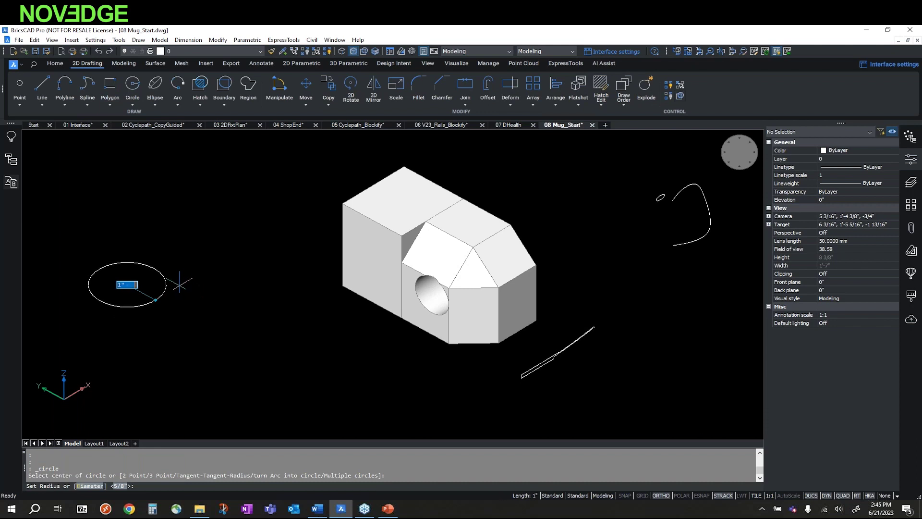
{"action": "left_click", "coordinate": [164, 283]}
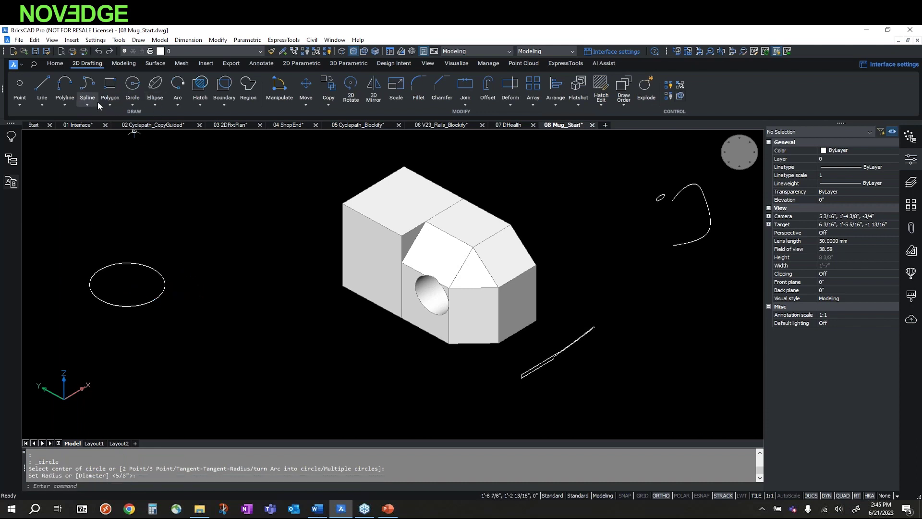
Step: Draw an eight-sided polygon by center and side midpoint, overlapping the new circle
{"action": "left_click", "coordinate": [111, 101]}
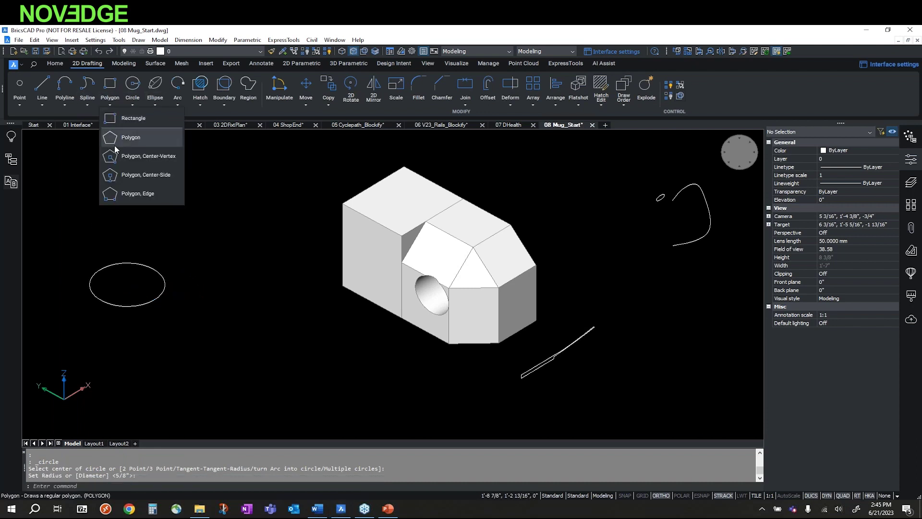
{"action": "left_click", "coordinate": [129, 176]}
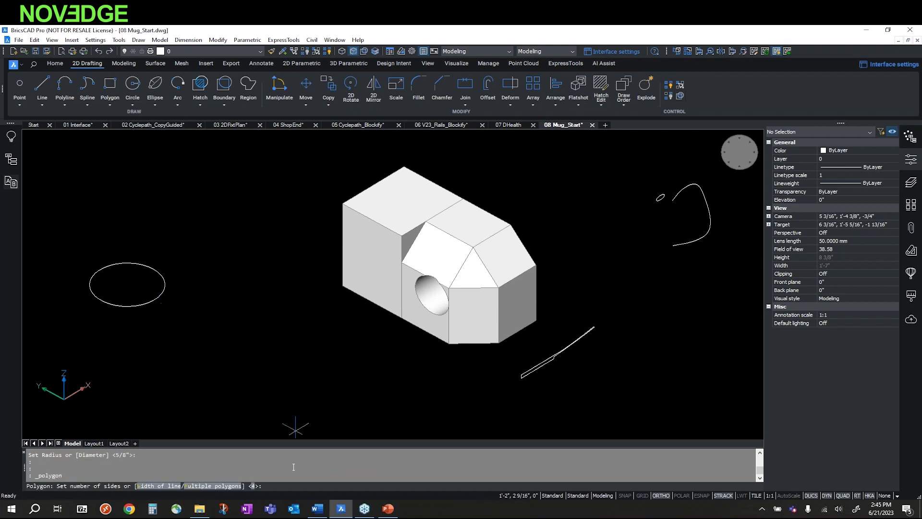
{"action": "type", "text": "8"}
{"action": "key", "text": "Return"}
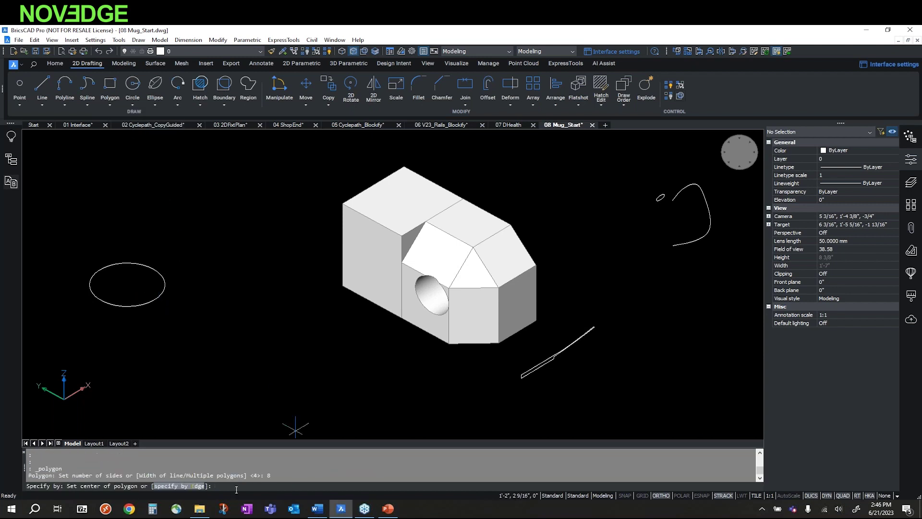
{"action": "left_click", "coordinate": [152, 290]}
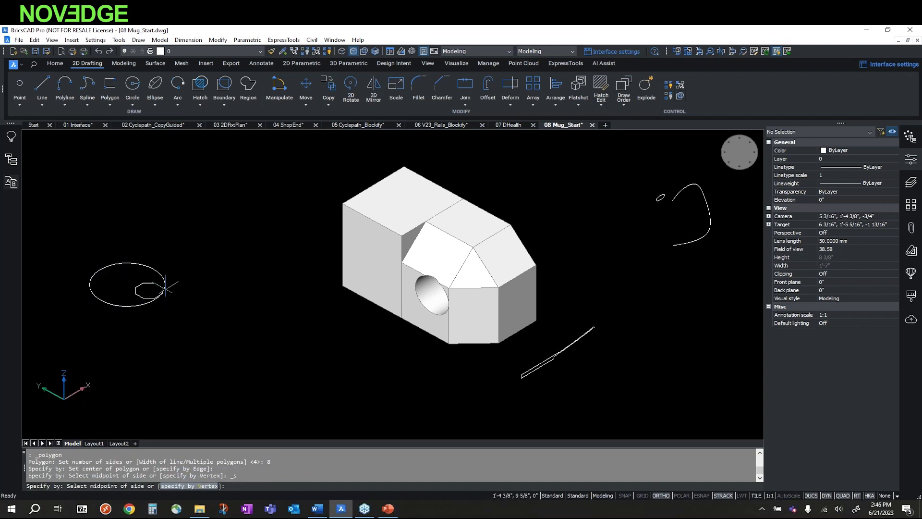
{"action": "left_click", "coordinate": [171, 316]}
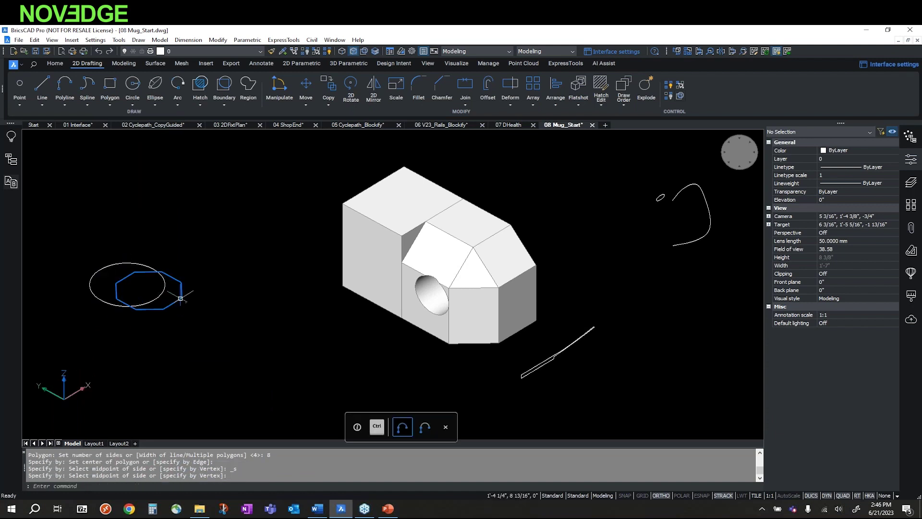
Step: Move the eight-sided polygon straight up along the Z axis so it sits above the circle
{"action": "mouse_move", "coordinate": [181, 300]}
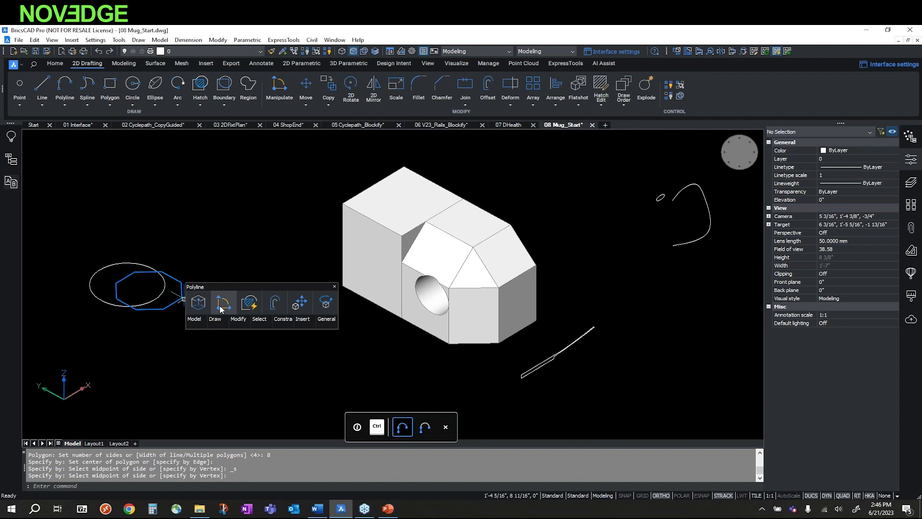
{"action": "left_click", "coordinate": [205, 305]}
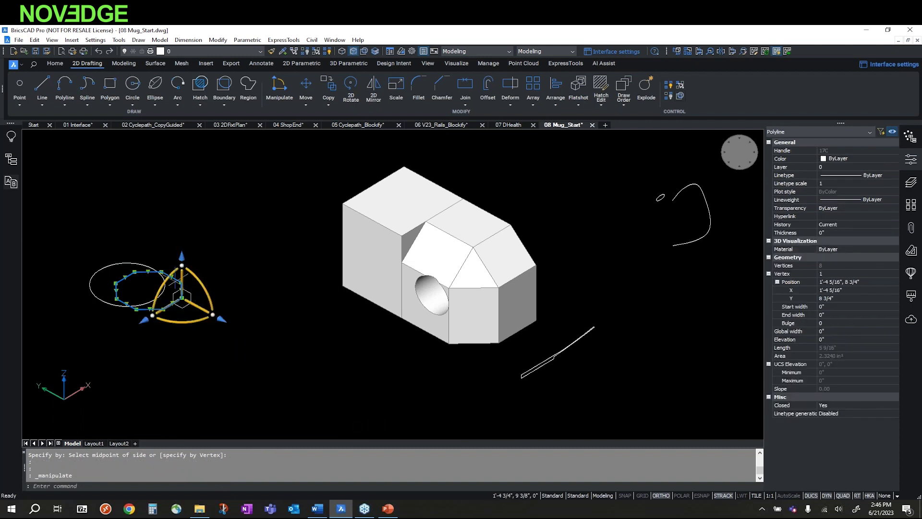
{"action": "left_click", "coordinate": [181, 255]}
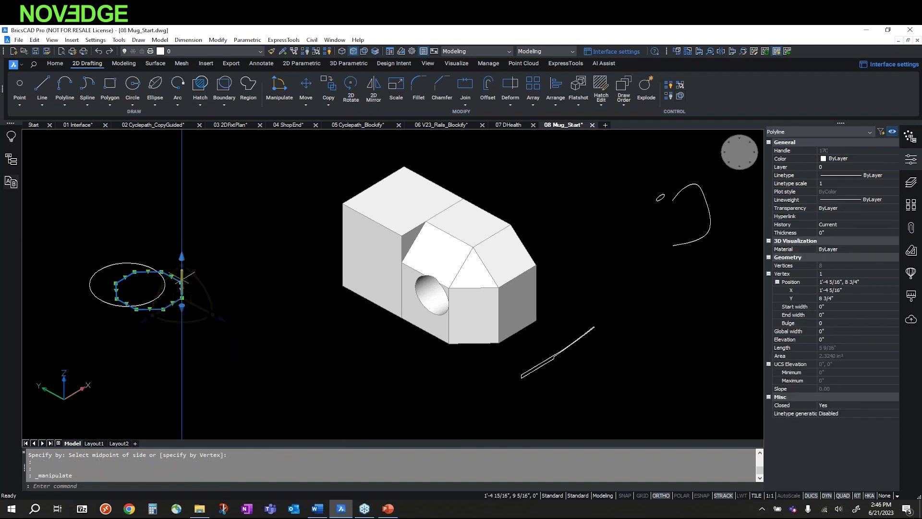
{"action": "left_click", "coordinate": [179, 188]}
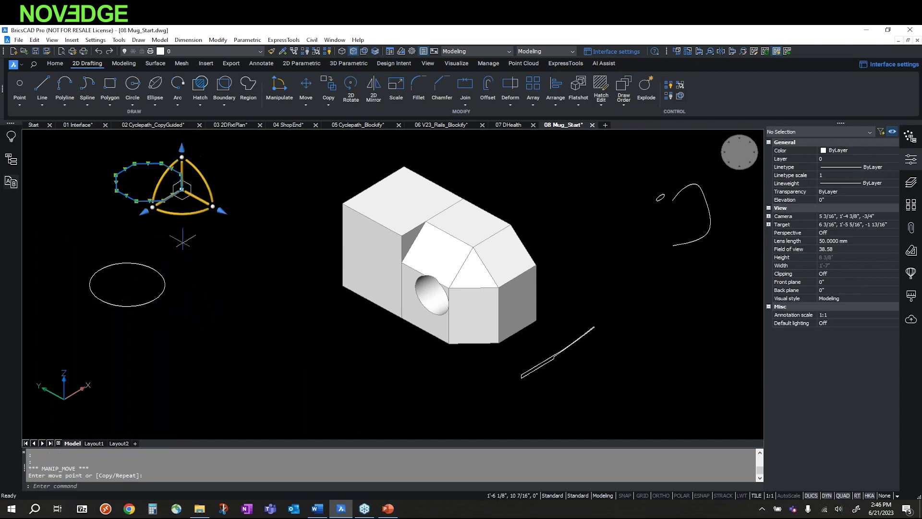
{"action": "key", "text": "Escape"}
{"action": "key", "text": "Escape"}
Step: Loft a solid between the raised polygon and the circle using the Cross sections only option
{"action": "mouse_move", "coordinate": [181, 269]}
{"action": "middle_mouse_down"}
{"action": "mouse_move", "coordinate": [360, 268]}
{"action": "mouse_move", "coordinate": [332, 274]}
{"action": "middle_mouse_up"}
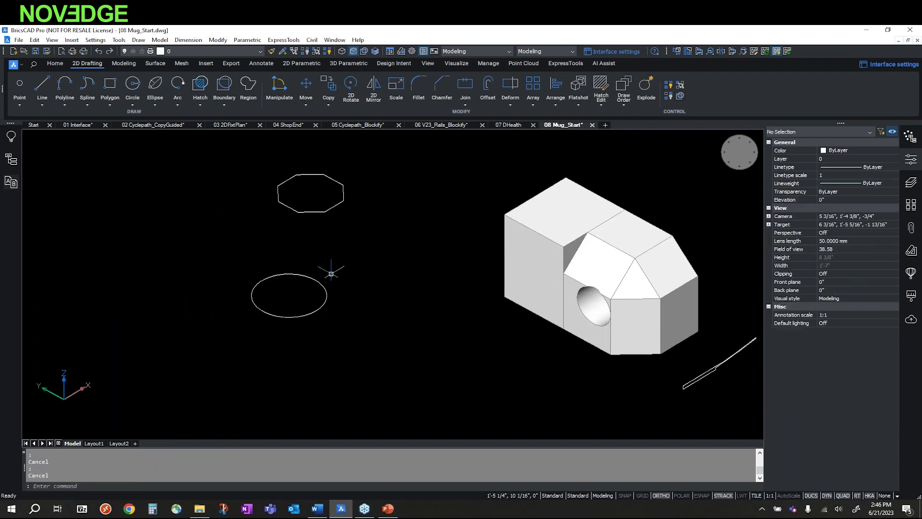
{"action": "left_click", "coordinate": [129, 66]}
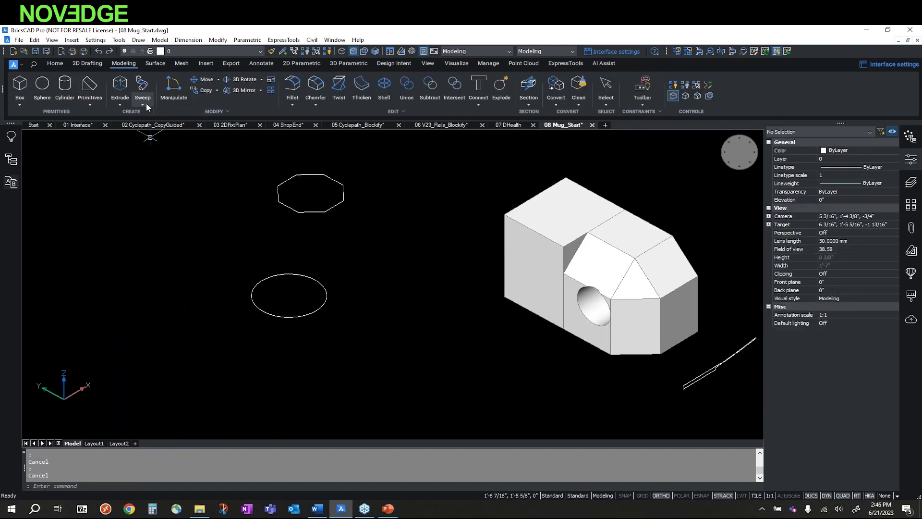
{"action": "left_click", "coordinate": [142, 105]}
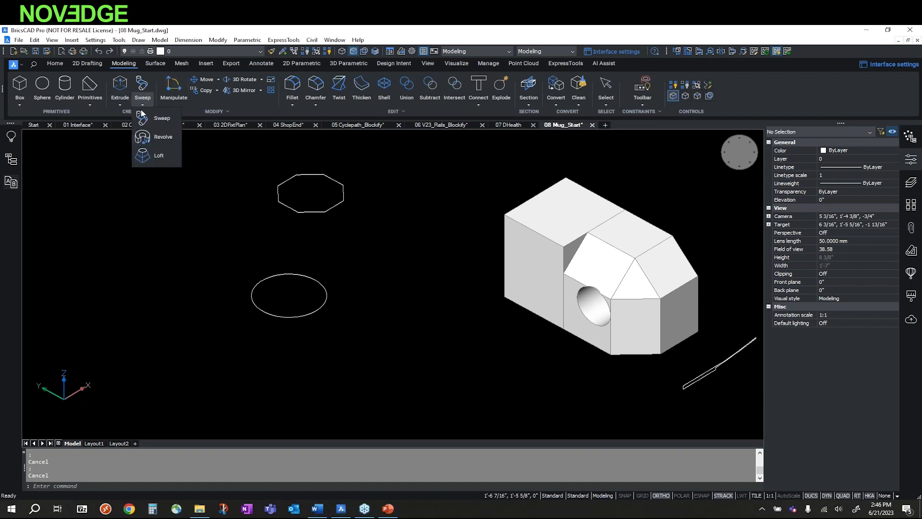
{"action": "left_click", "coordinate": [146, 162]}
{"action": "left_click", "coordinate": [301, 214]}
{"action": "left_click", "coordinate": [300, 274]}
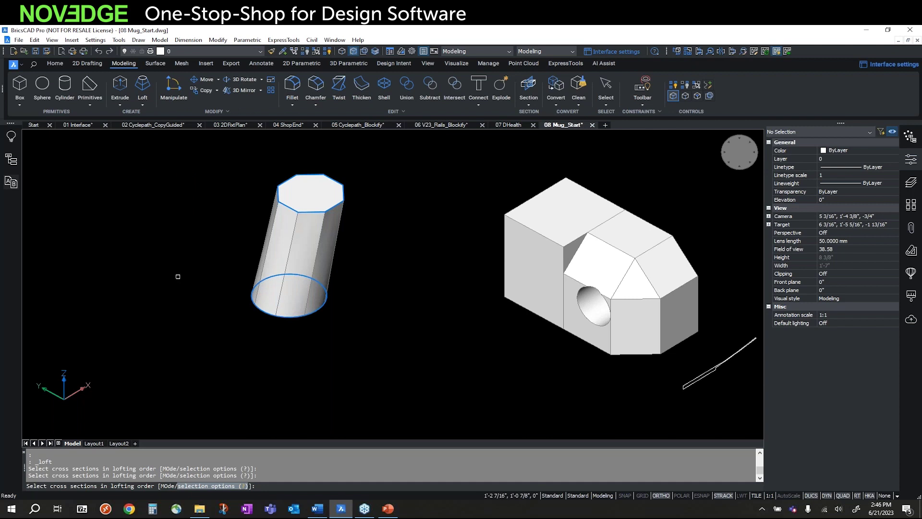
{"action": "key", "text": "Return"}
{"action": "key", "text": "Return"}
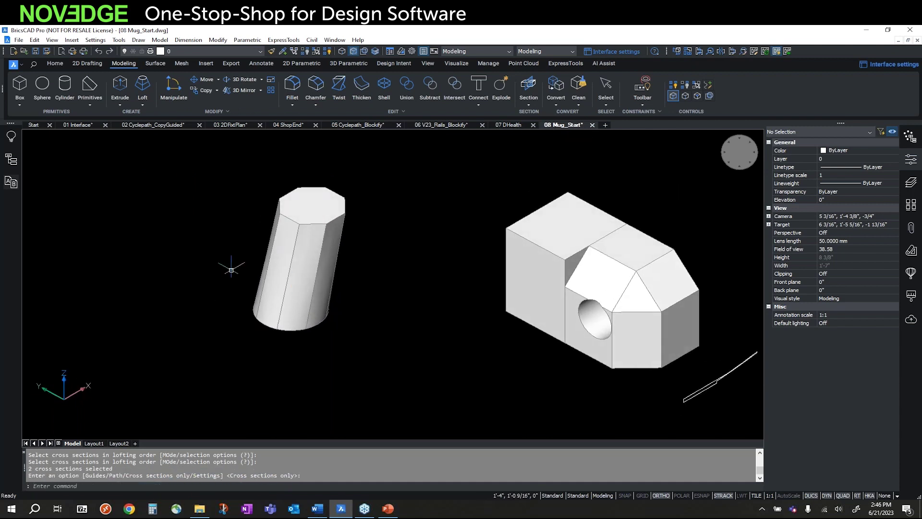
Step: Twist the lofted solid 500° about a vertical axis about 4 5/8" long, starting at the center of its circular base
{"action": "middle_click_drag", "start_coordinate": [231, 270], "coordinate": [208, 272]}
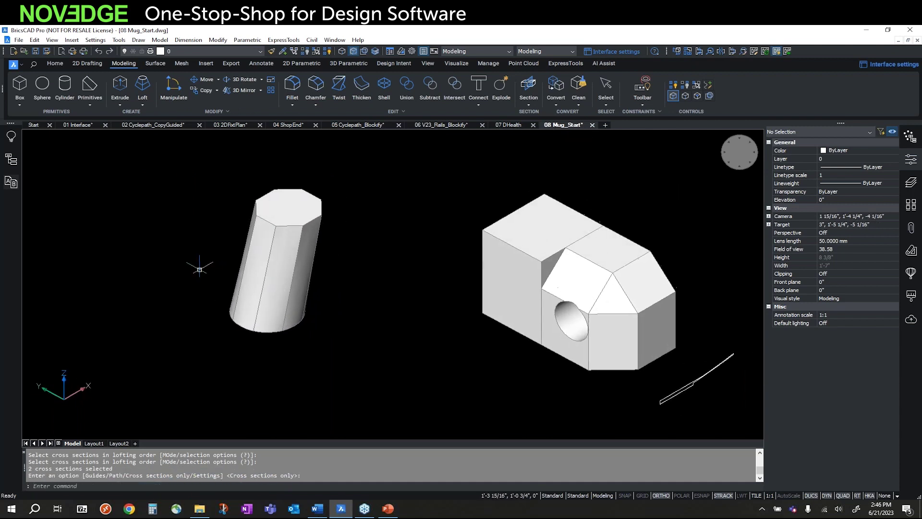
{"action": "left_click", "coordinate": [339, 91]}
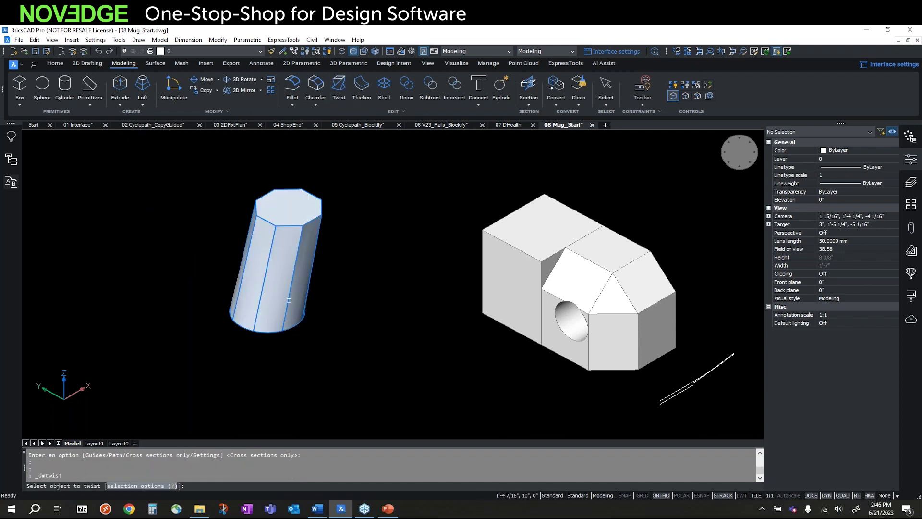
{"action": "left_click", "coordinate": [266, 279]}
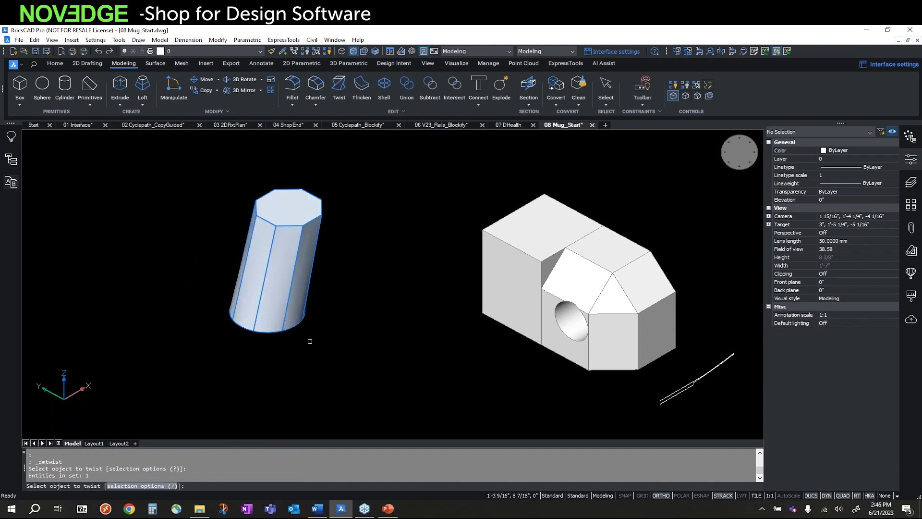
{"action": "key", "text": "Return"}
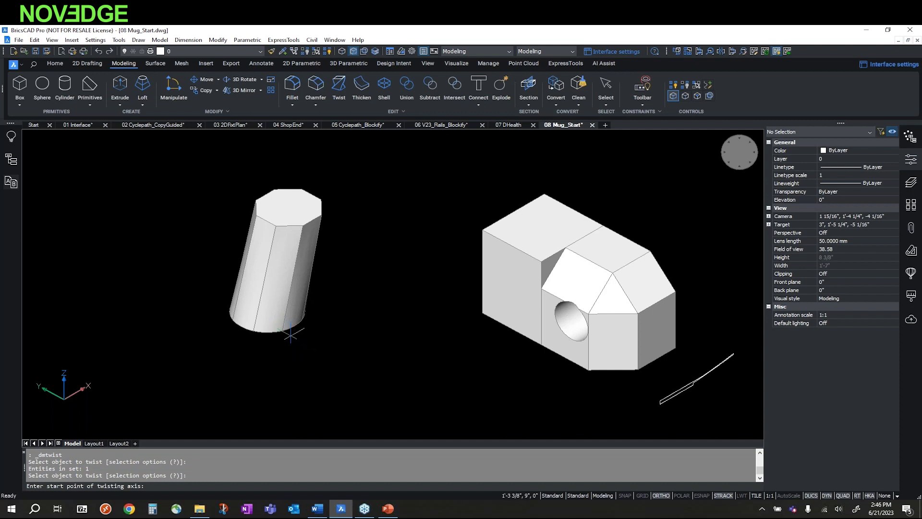
{"action": "right_click", "coordinate": [288, 330], "text": "shift"}
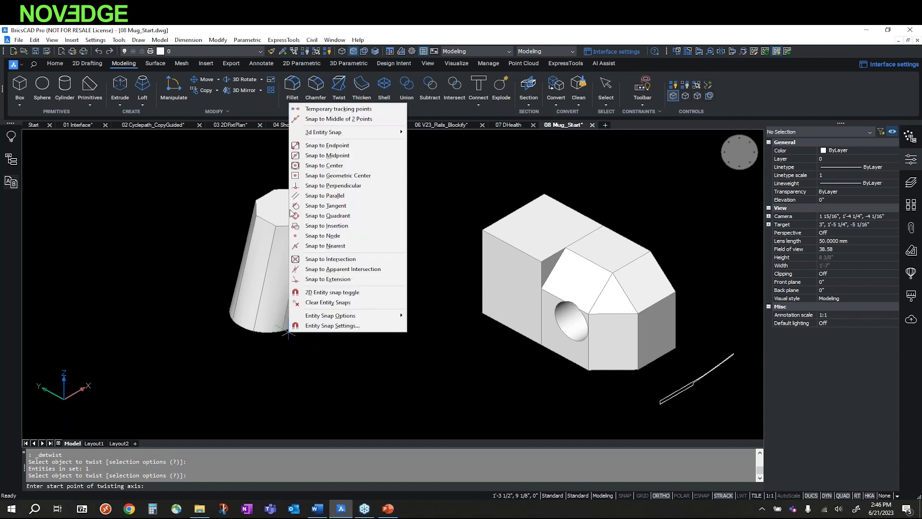
{"action": "left_click", "coordinate": [324, 165]}
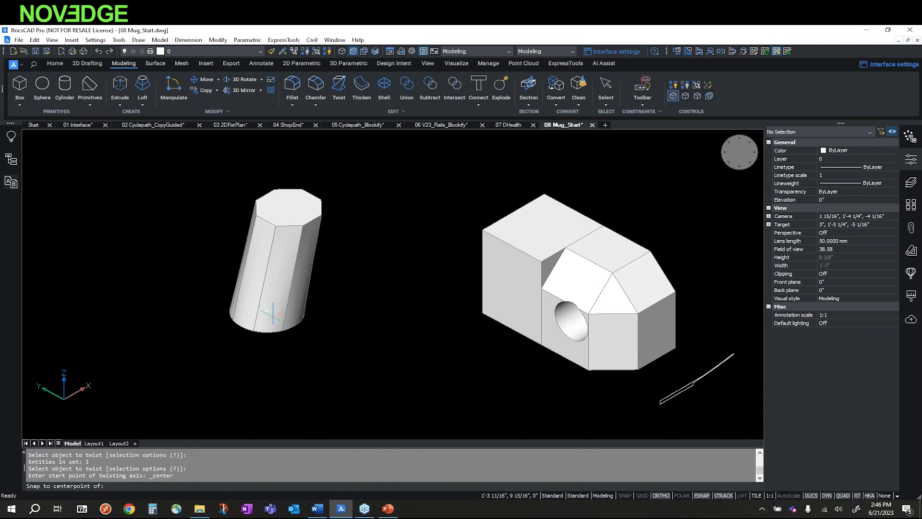
{"action": "left_click", "coordinate": [294, 324]}
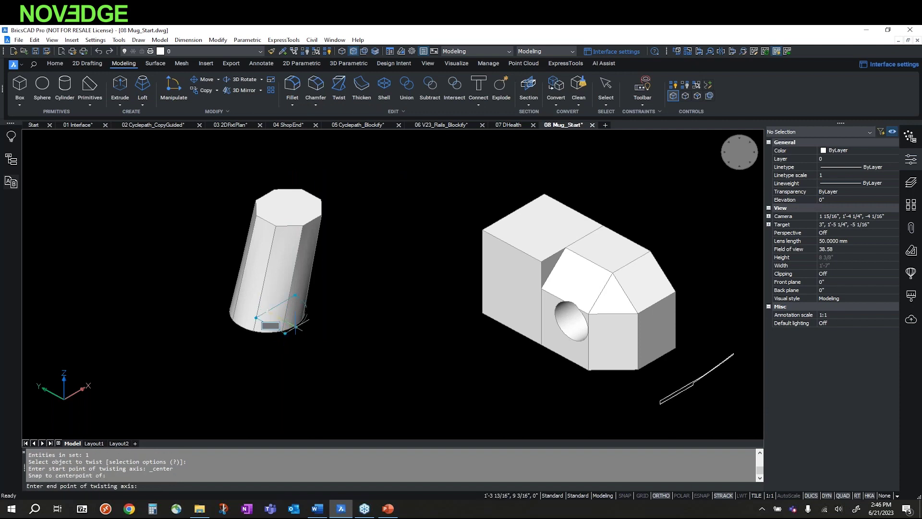
{"action": "left_click", "coordinate": [285, 172]}
{"action": "left_click", "coordinate": [323, 160]}
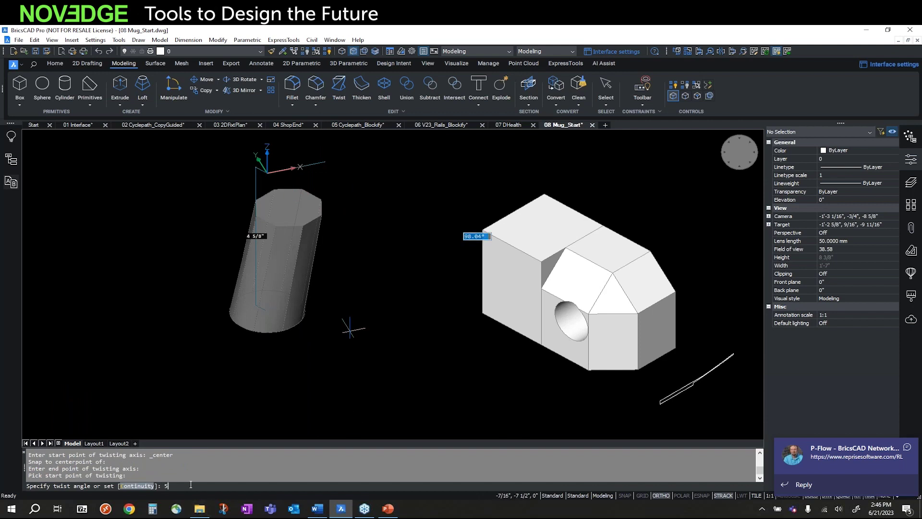
{"action": "key", "text": "Return"}
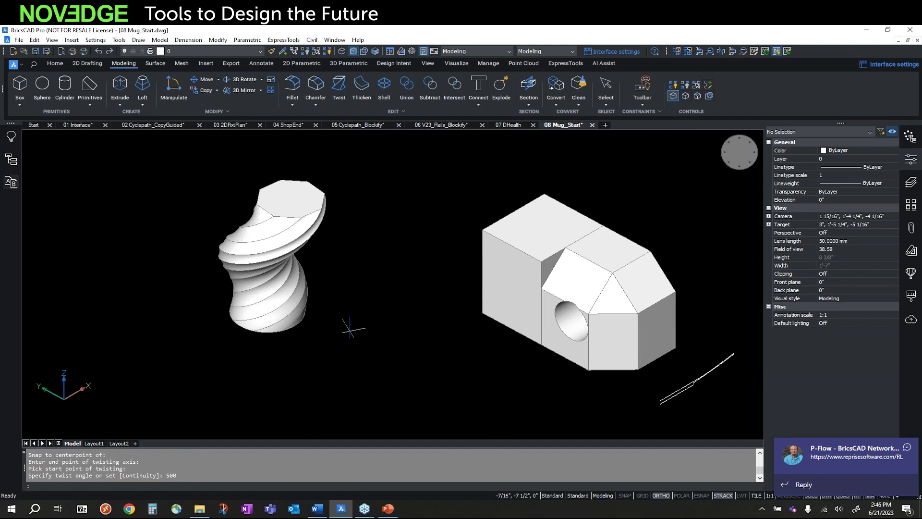
Step: Delete the twisted solid and the chamfered block, keeping the mug and saucer curves
{"action": "middle_click_drag", "start_coordinate": [260, 239], "coordinate": [228, 326], "text": "shift"}
{"action": "scroll", "coordinate": [267, 239], "scroll_direction": "up", "scroll_amount": 3}
{"action": "scroll", "coordinate": [249, 312], "scroll_direction": "down", "scroll_amount": 3}
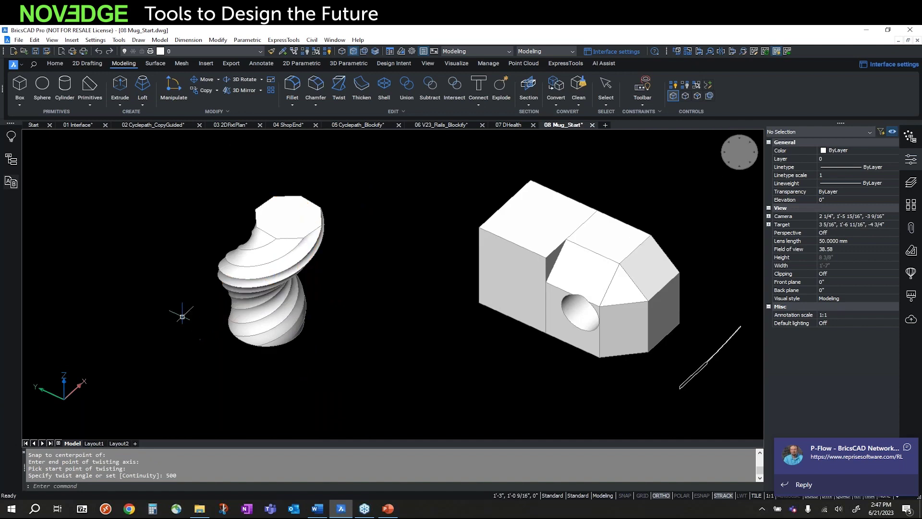
{"action": "left_click", "coordinate": [658, 205]}
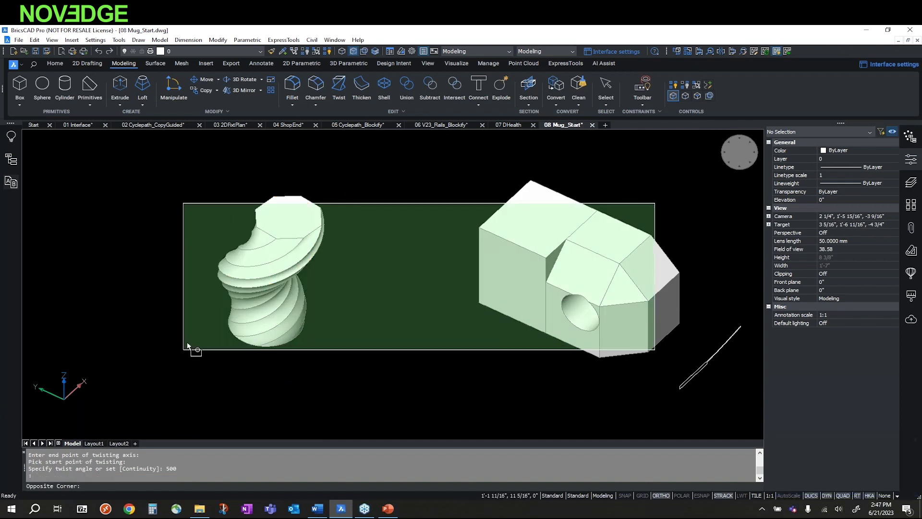
{"action": "left_click", "coordinate": [189, 352]}
{"action": "key", "text": "Delete"}
Step: Turn on entity snaps and revolve the thin saucer profile 360° about a vertical axis through its thick inner end
{"action": "middle_click_drag", "start_coordinate": [276, 358], "coordinate": [253, 294]}
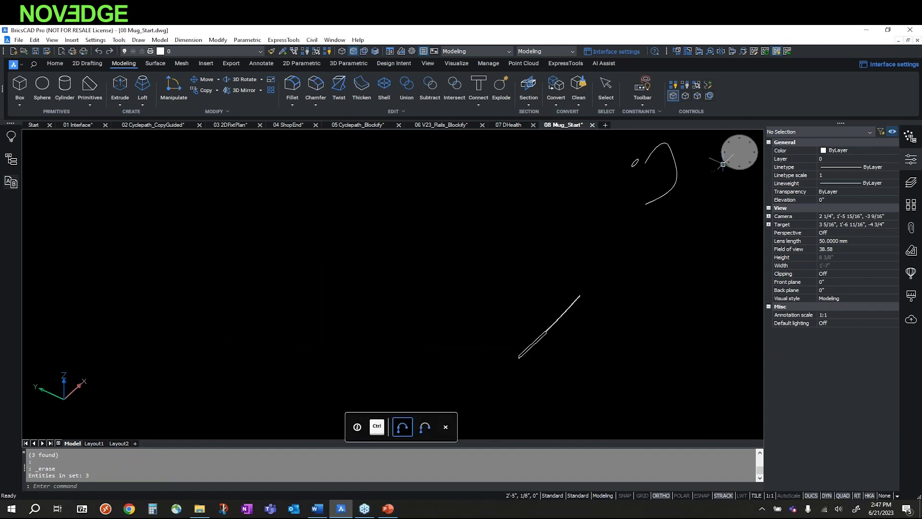
{"action": "middle_click_drag", "start_coordinate": [730, 154], "coordinate": [726, 164], "text": "shift"}
{"action": "middle_click_drag", "start_coordinate": [488, 315], "coordinate": [391, 291], "text": "shift"}
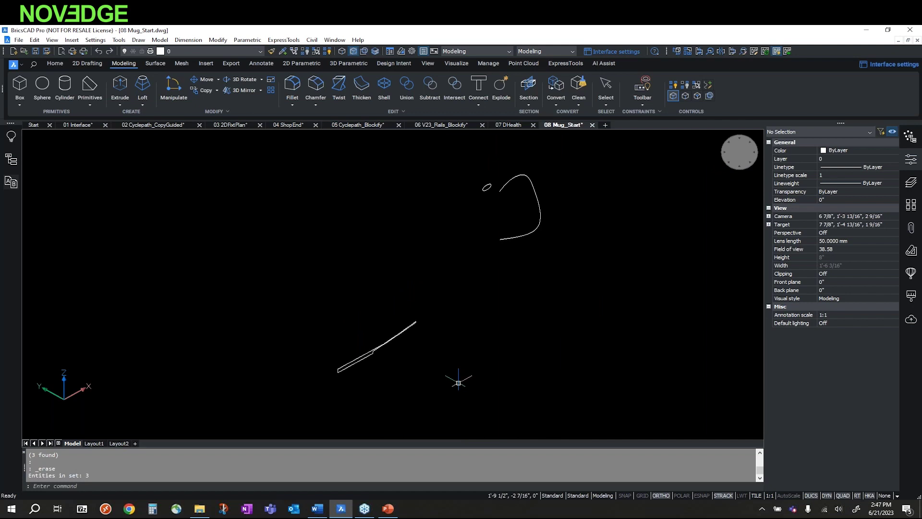
{"action": "mouse_move", "coordinate": [390, 291]}
{"action": "middle_mouse_down", "text": "shift"}
{"action": "mouse_move", "coordinate": [340, 268]}
{"action": "mouse_move", "coordinate": [355, 275]}
{"action": "middle_mouse_up", "text": "shift"}
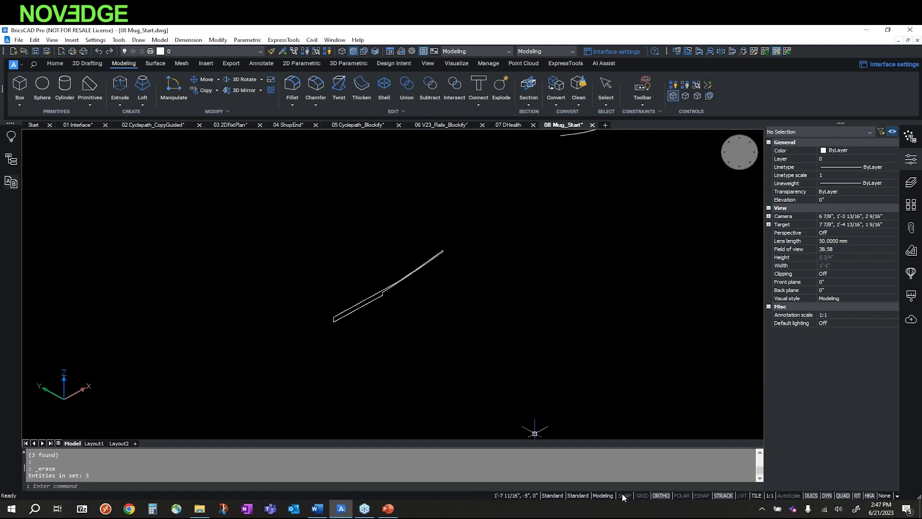
{"action": "left_click", "coordinate": [701, 495]}
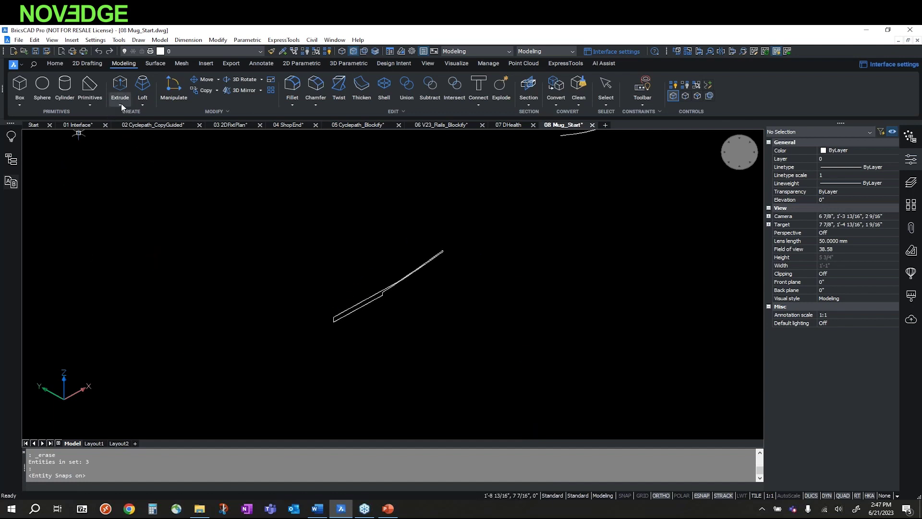
{"action": "left_click", "coordinate": [143, 105]}
{"action": "left_click", "coordinate": [155, 135]}
{"action": "left_click", "coordinate": [368, 301]}
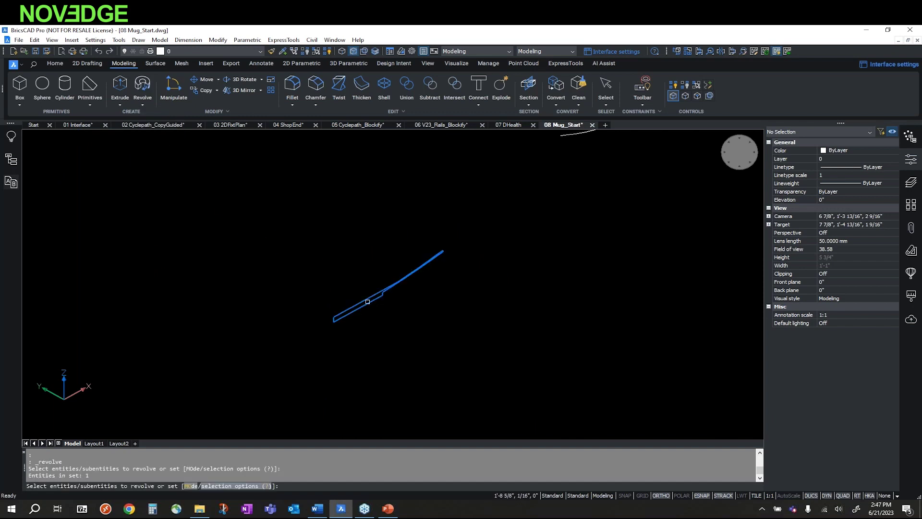
{"action": "key", "text": "Return"}
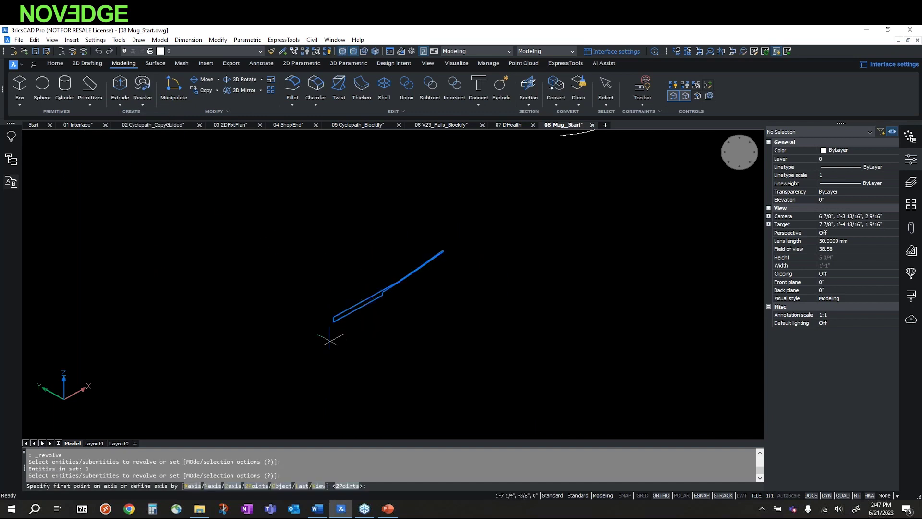
{"action": "left_click", "coordinate": [335, 318]}
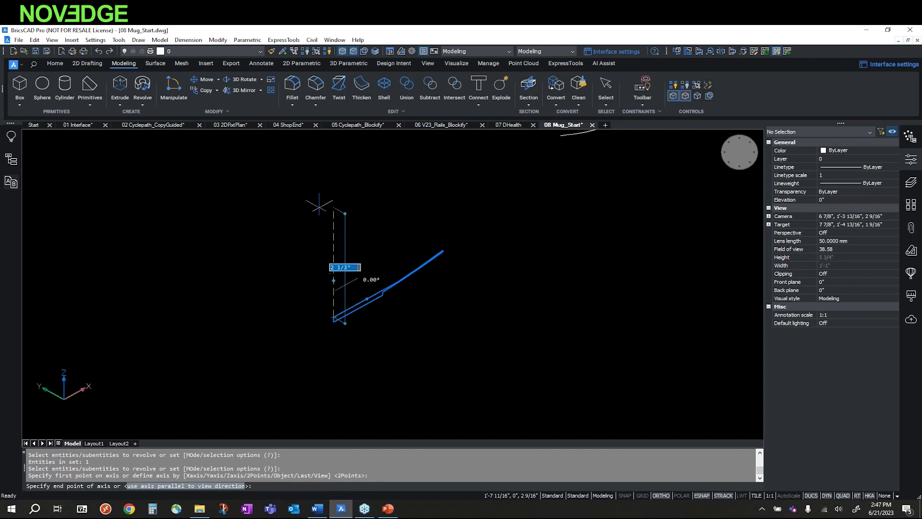
{"action": "left_click", "coordinate": [334, 202]}
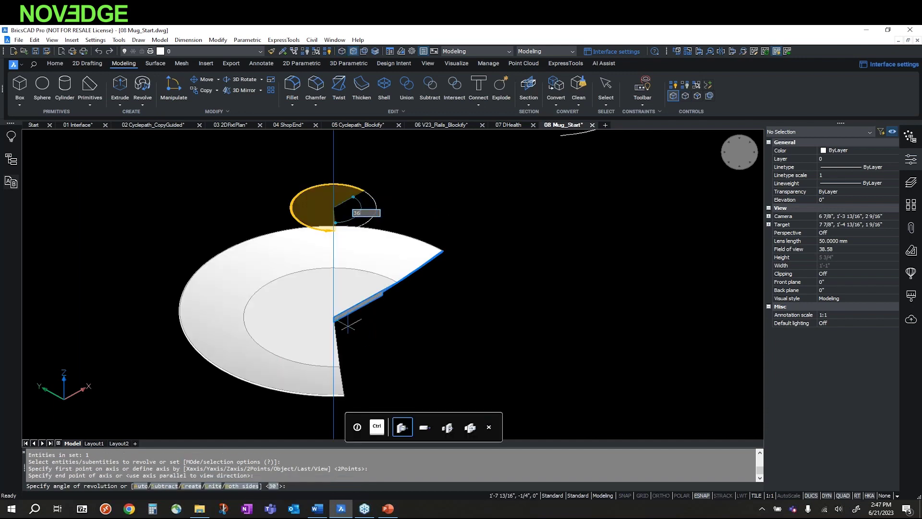
{"action": "type", "text": "360"}
{"action": "key", "text": "Return"}
Step: Create a 3.75" high cylinder centered on the saucer's inner circle, with its radius slightly smaller than that circle
{"action": "middle_click_drag", "start_coordinate": [274, 370], "coordinate": [309, 320], "text": "shift"}
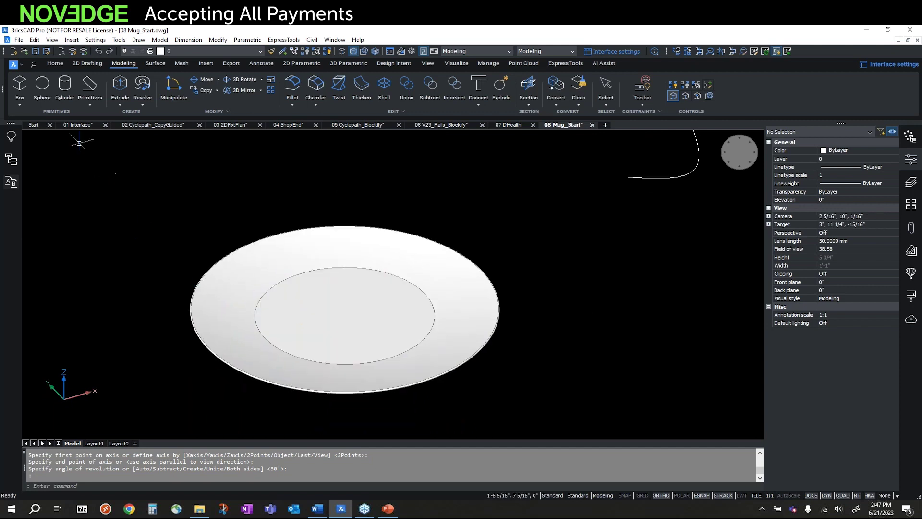
{"action": "left_click", "coordinate": [65, 85]}
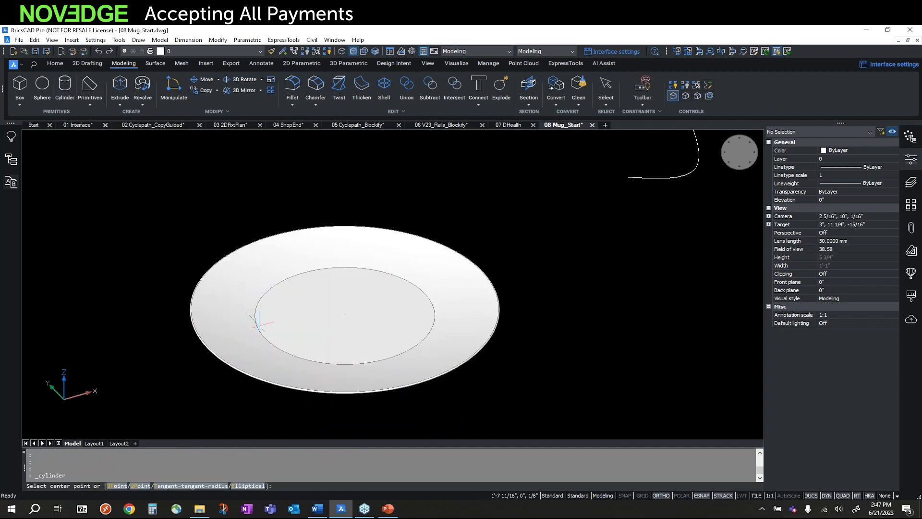
{"action": "right_click", "coordinate": [399, 353], "text": "shift"}
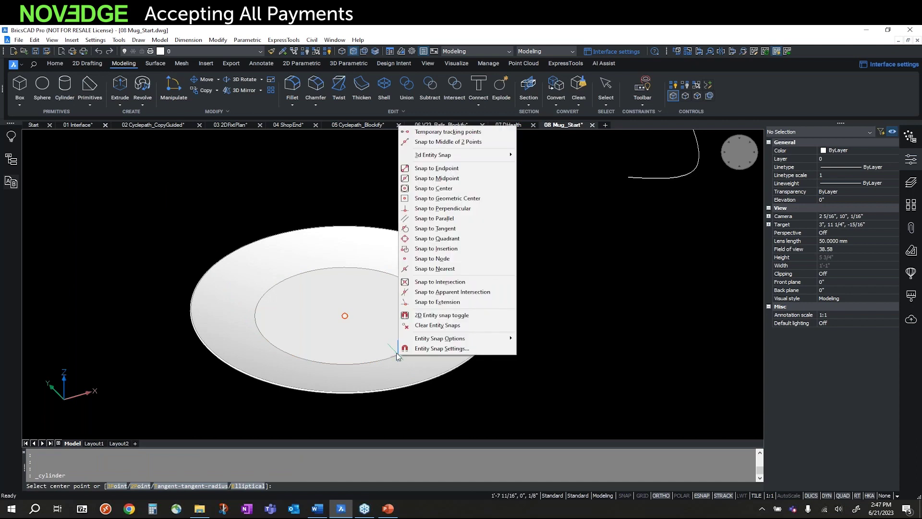
{"action": "left_click", "coordinate": [439, 189]}
{"action": "left_click", "coordinate": [386, 355]}
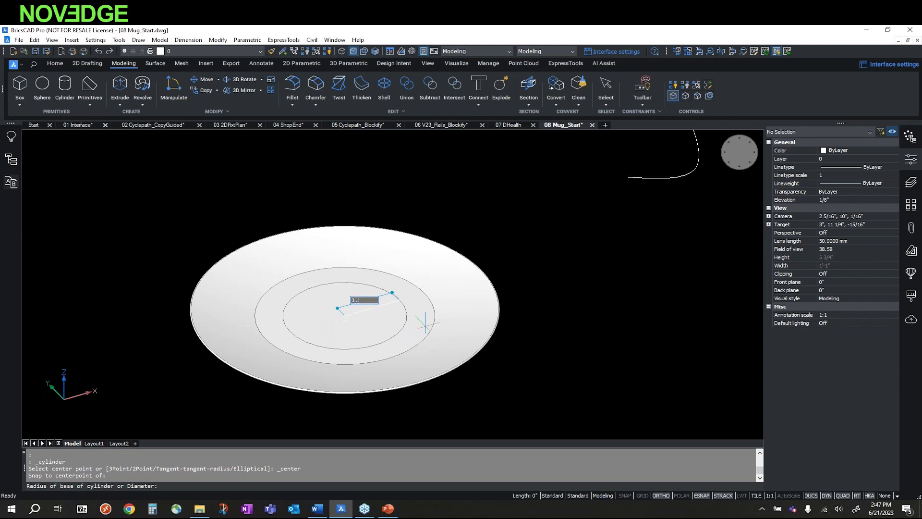
{"action": "key", "text": "Return"}
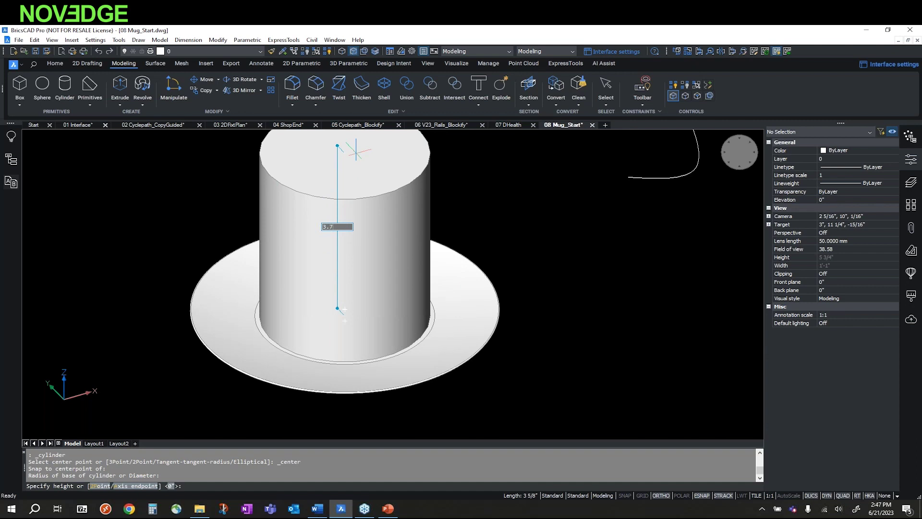
{"action": "type", "text": "3.75"}
{"action": "key", "text": "Return"}
{"action": "middle_click_drag", "start_coordinate": [338, 229], "coordinate": [332, 280]}
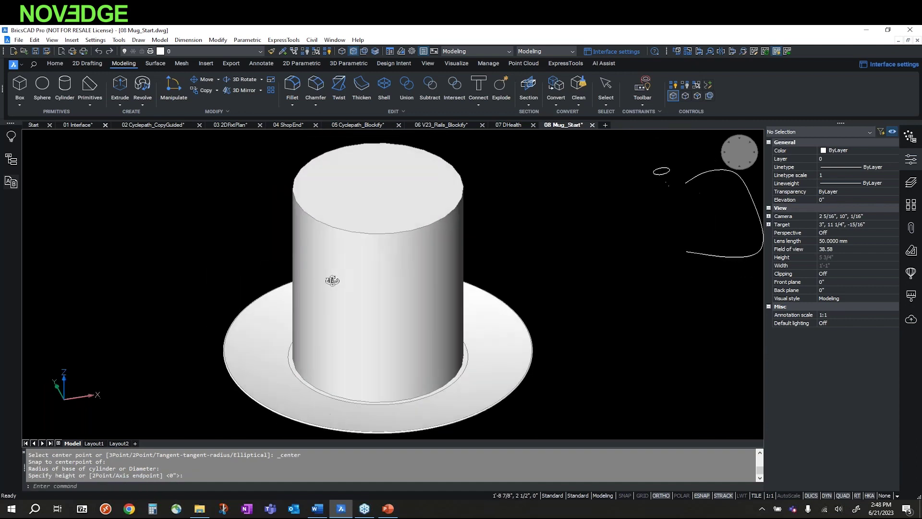
{"action": "scroll", "coordinate": [321, 242], "scroll_direction": "up", "scroll_amount": 2}
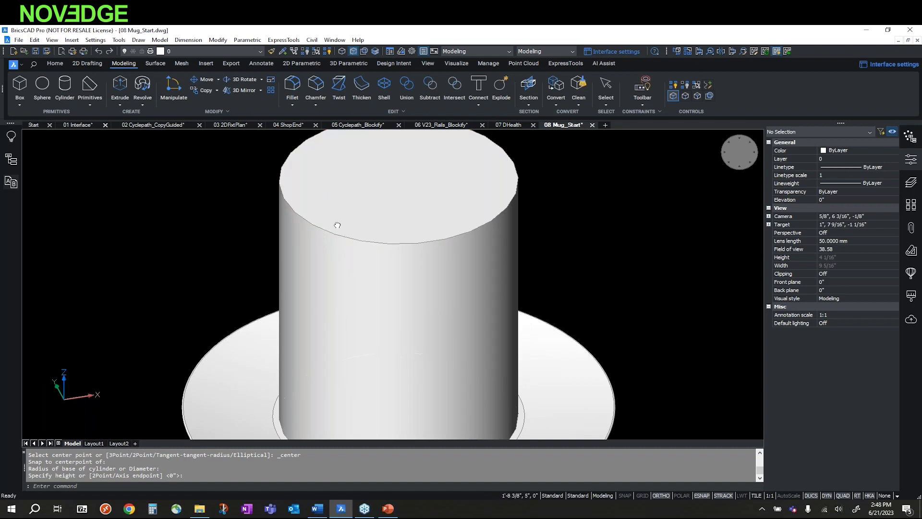
Step: Draw a circle on the cylinder's top face, centered on it, with a radius slightly smaller than the face's
{"action": "middle_click_drag", "start_coordinate": [337, 225], "coordinate": [310, 230]}
{"action": "scroll", "coordinate": [315, 240], "scroll_direction": "down", "scroll_amount": 2}
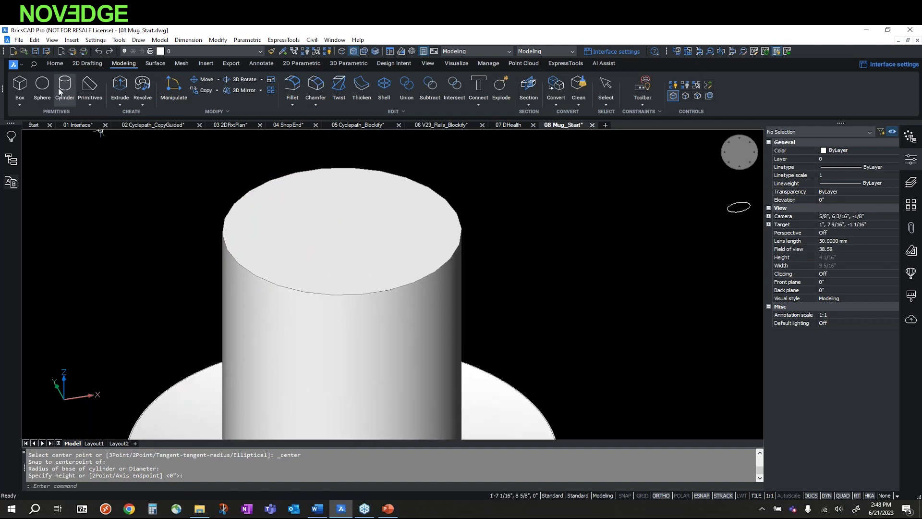
{"action": "left_click", "coordinate": [81, 64]}
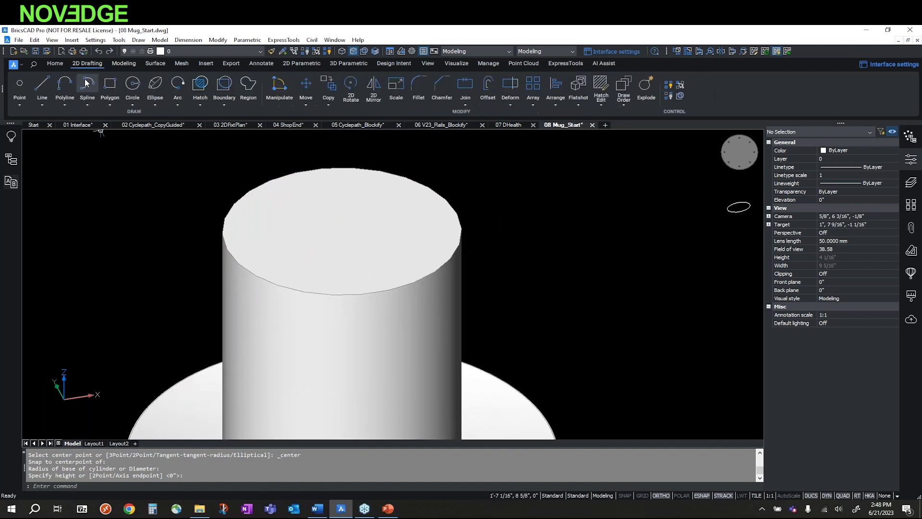
{"action": "left_click", "coordinate": [133, 85]}
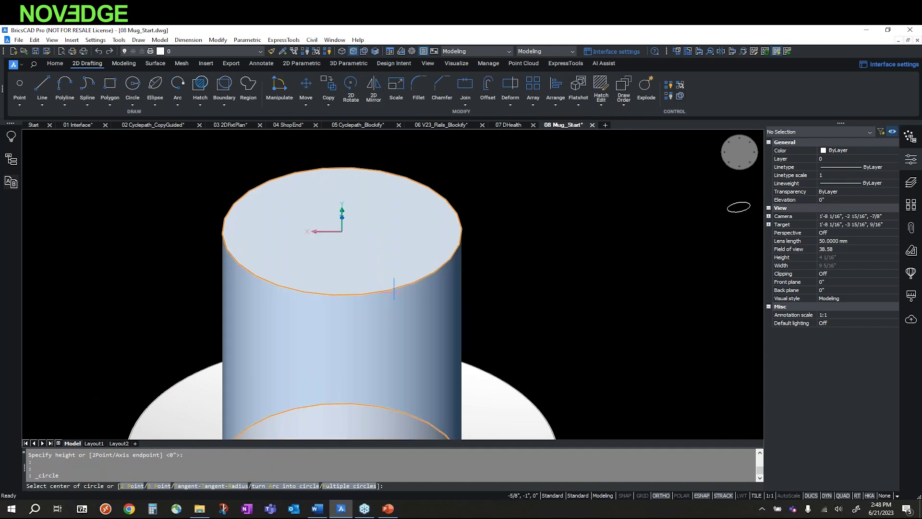
{"action": "right_click", "coordinate": [393, 286], "text": "shift"}
{"action": "left_click", "coordinate": [405, 126]}
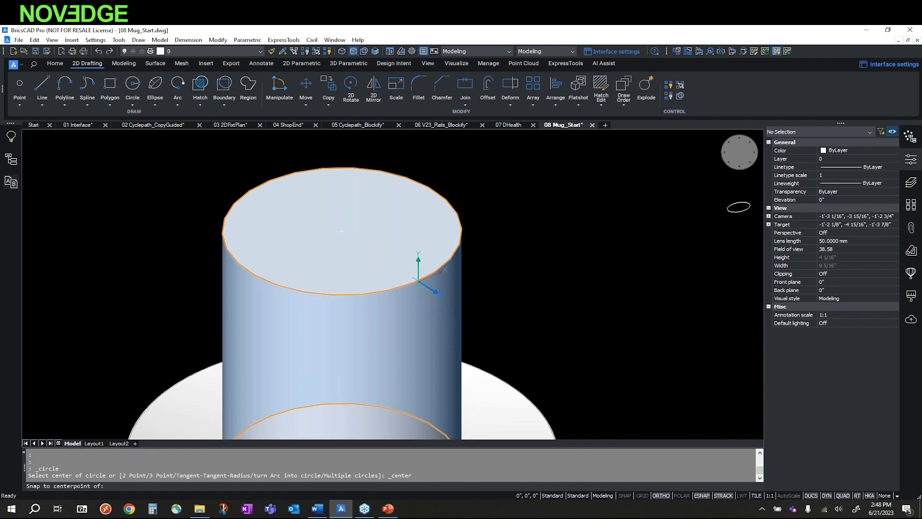
{"action": "right_click", "coordinate": [417, 280], "text": "shift"}
{"action": "left_click", "coordinate": [444, 114]}
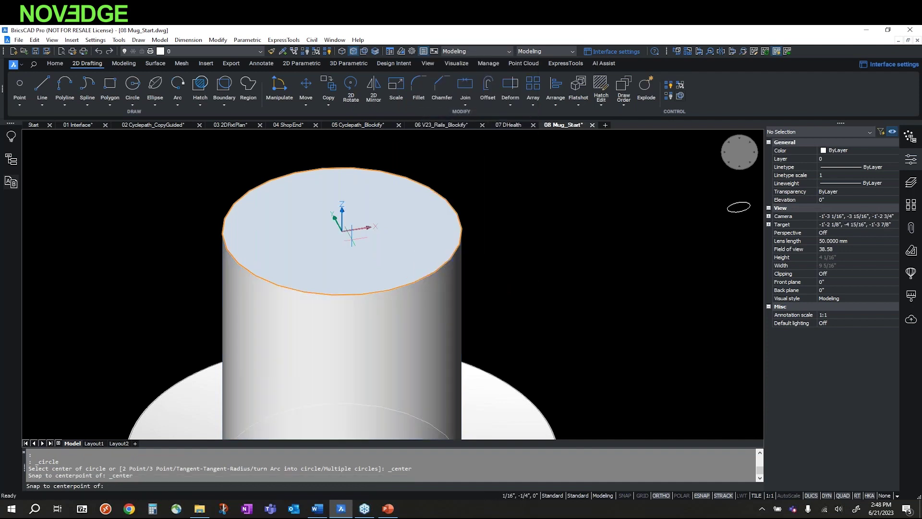
{"action": "left_click", "coordinate": [371, 287]}
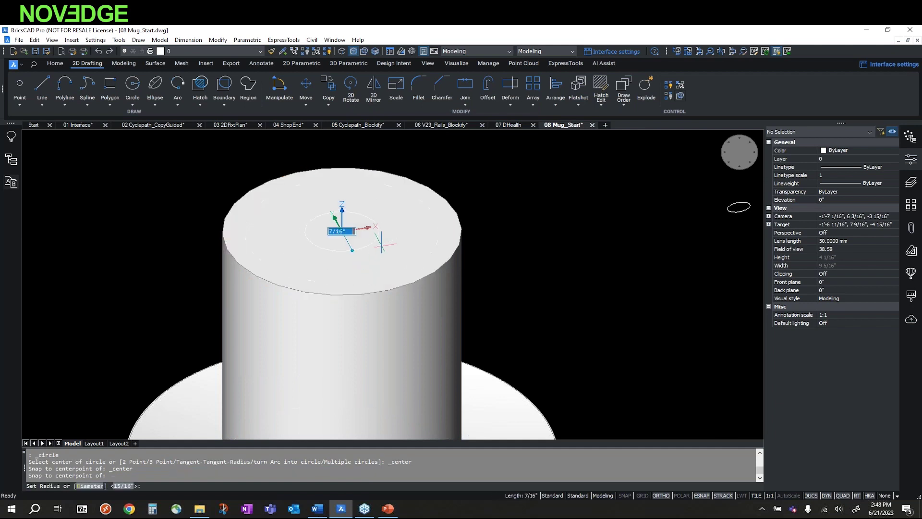
{"action": "left_click", "coordinate": [449, 238]}
{"action": "scroll", "coordinate": [270, 219], "scroll_direction": "up", "scroll_amount": 2}
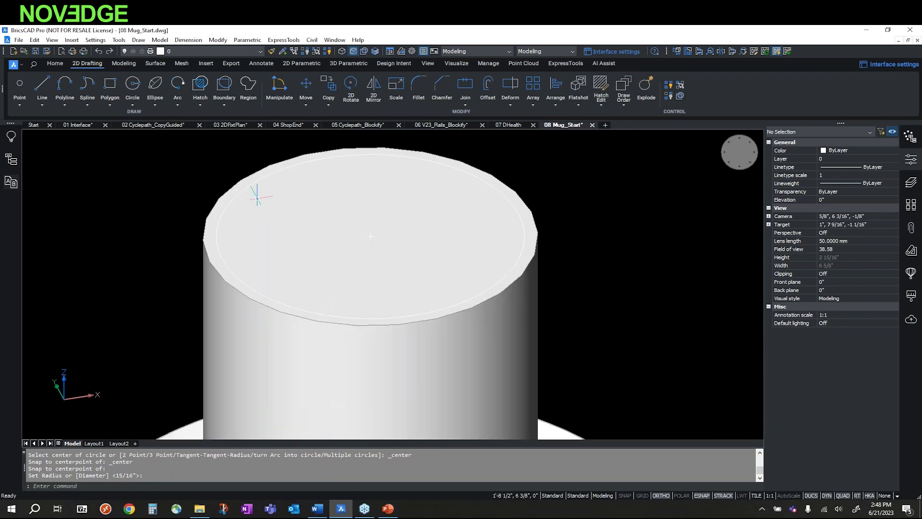
Step: Enable boundary detection and push the area inside the circle 3.5" down into the cylinder to hollow out the mug
{"action": "mouse_move", "coordinate": [256, 179]}
{"action": "left_click", "coordinate": [353, 50]}
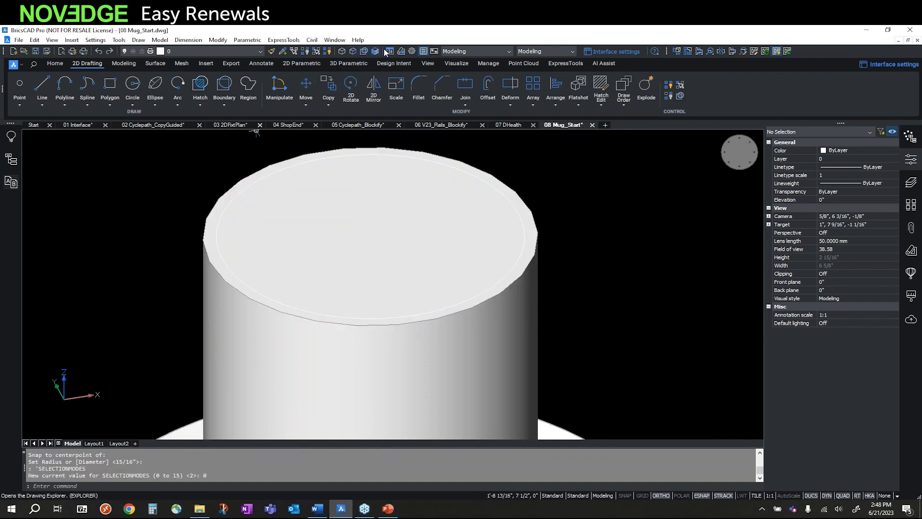
{"action": "left_click", "coordinate": [364, 51]}
{"action": "mouse_move", "coordinate": [331, 176]}
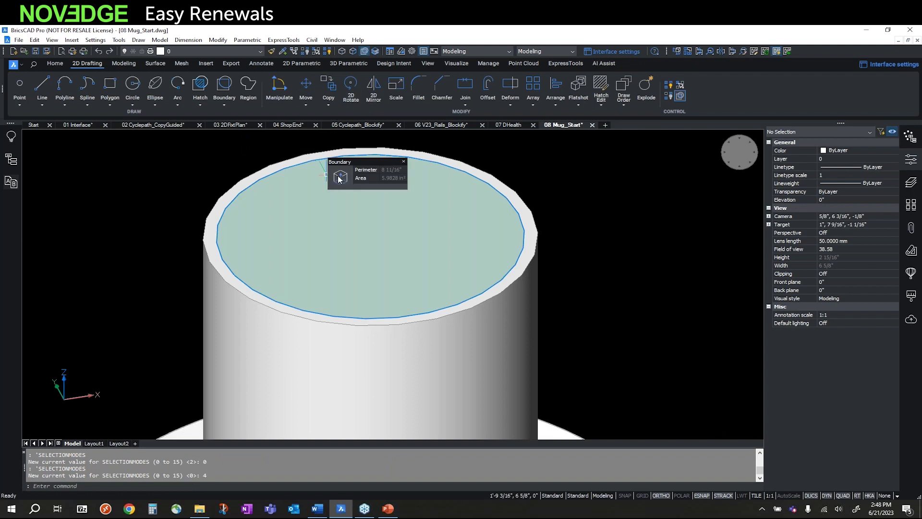
{"action": "left_click", "coordinate": [388, 183]}
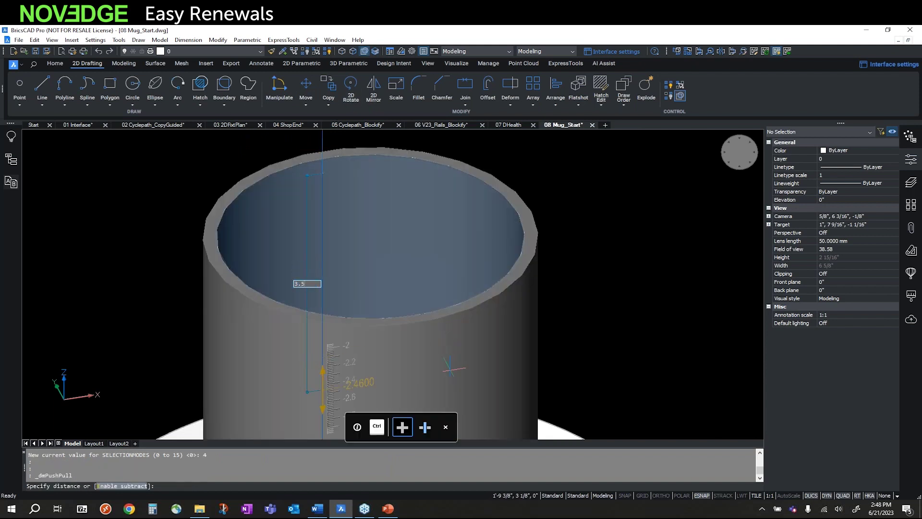
{"action": "type", "text": "3.5"}
{"action": "key", "text": "Return"}
Step: Fillet the inner and outer rim edges of the mug with a radius of about 1/16", and delete the leftover circle
{"action": "scroll", "coordinate": [370, 362], "scroll_direction": "down", "scroll_amount": 2}
{"action": "middle_click_drag", "start_coordinate": [370, 362], "coordinate": [354, 324], "text": "shift"}
{"action": "scroll", "coordinate": [292, 316], "scroll_direction": "up", "scroll_amount": 2}
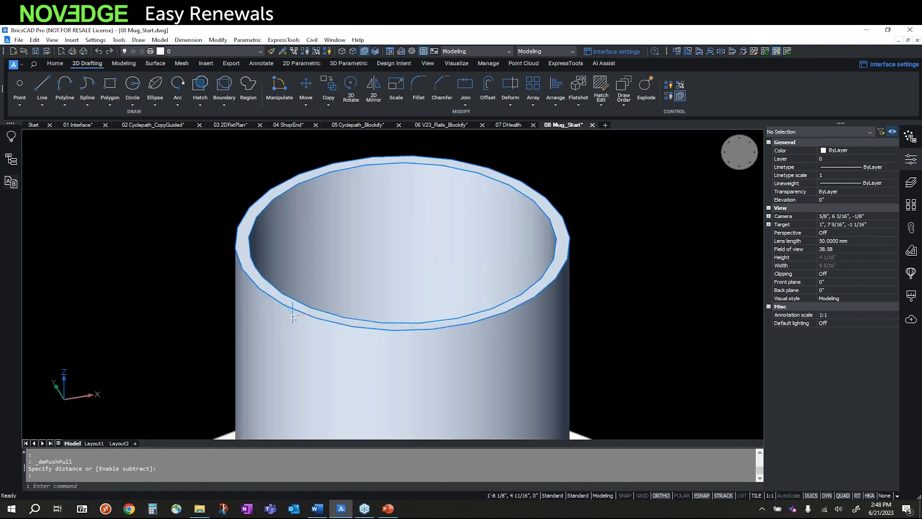
{"action": "scroll", "coordinate": [255, 284], "scroll_direction": "up", "scroll_amount": 2}
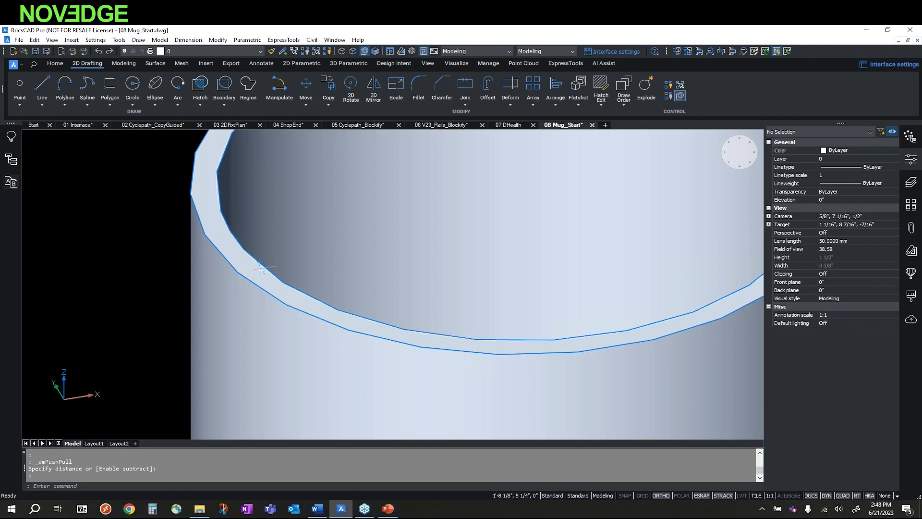
{"action": "scroll", "coordinate": [259, 268], "scroll_direction": "down", "scroll_amount": 3}
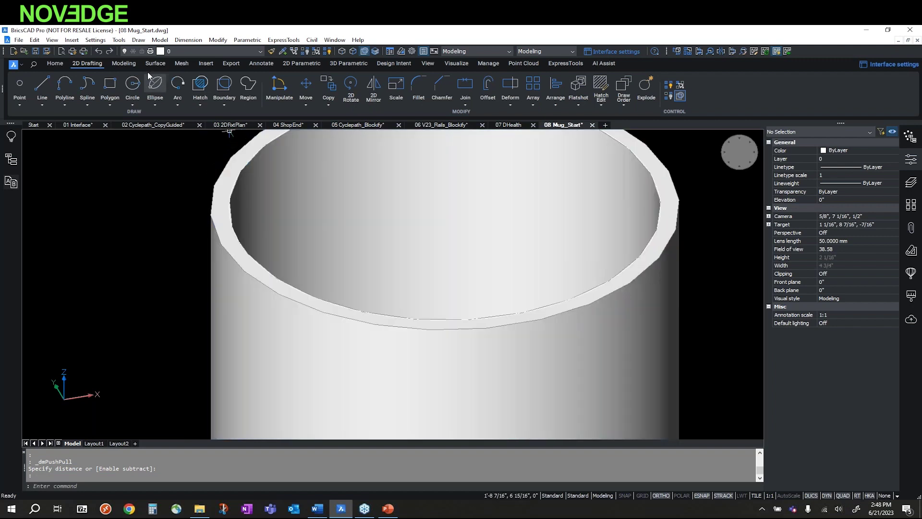
{"action": "left_click", "coordinate": [124, 64]}
{"action": "left_click", "coordinate": [293, 86]}
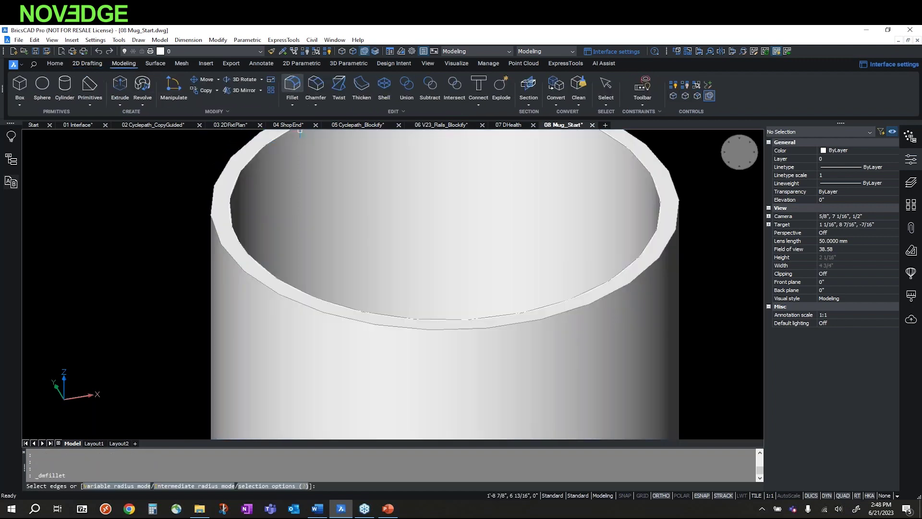
{"action": "left_click", "coordinate": [284, 293]}
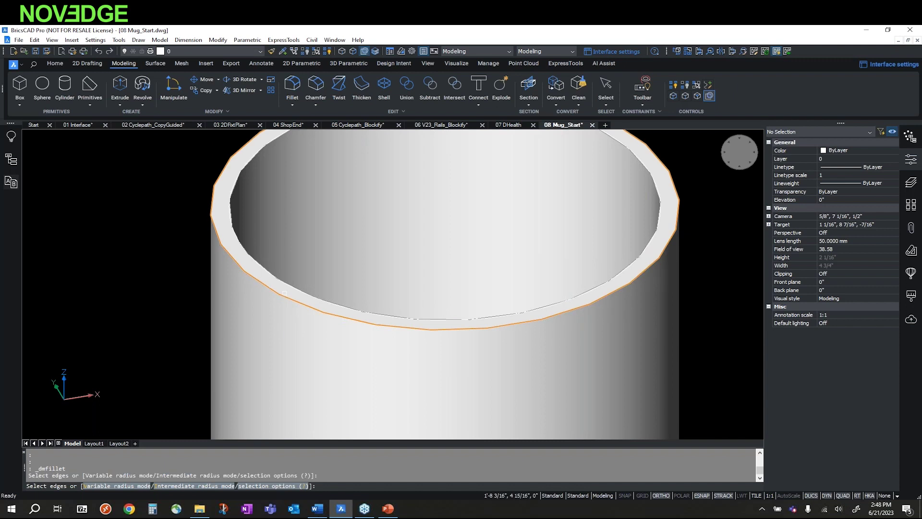
{"action": "left_click", "coordinate": [279, 280]}
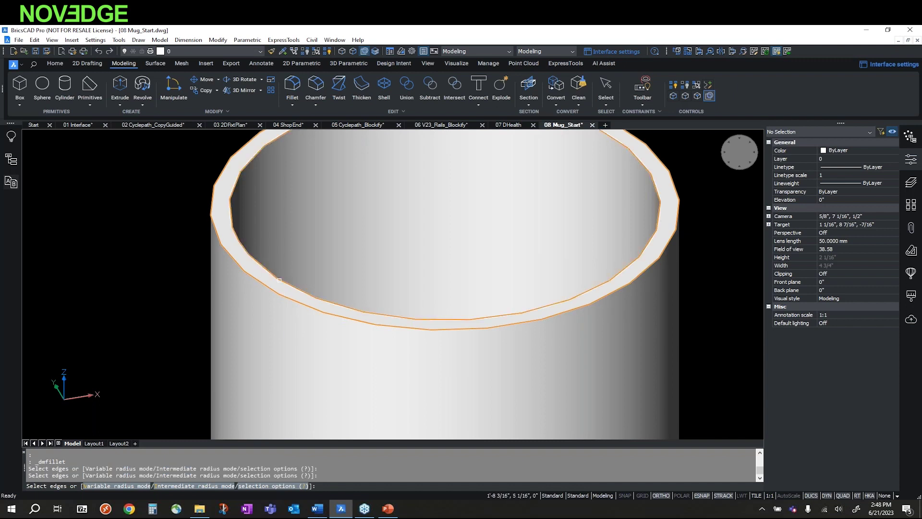
{"action": "key", "text": "Return"}
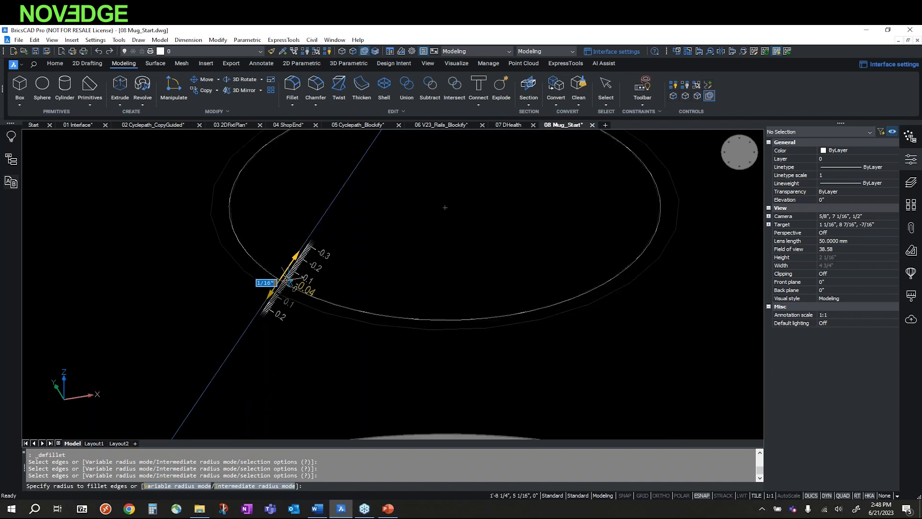
{"action": "left_click", "coordinate": [265, 287]}
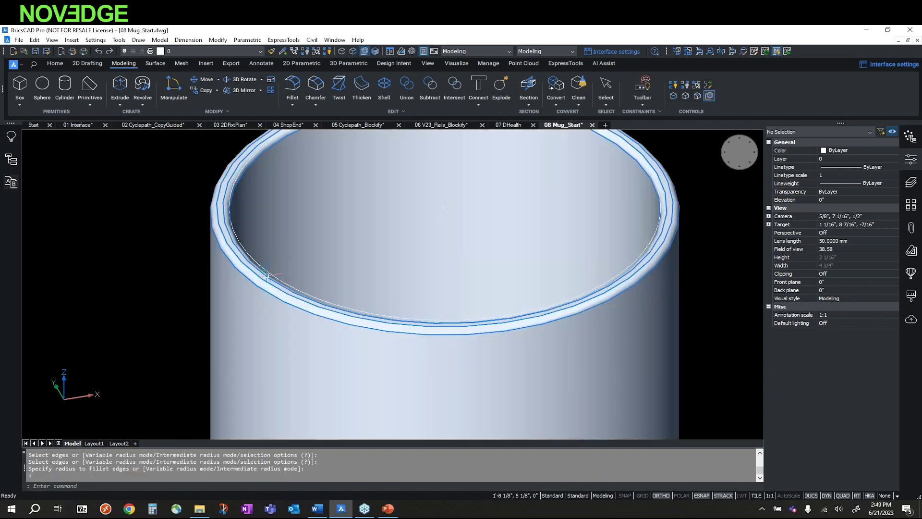
{"action": "left_click", "coordinate": [267, 278]}
{"action": "key", "text": "Delete"}
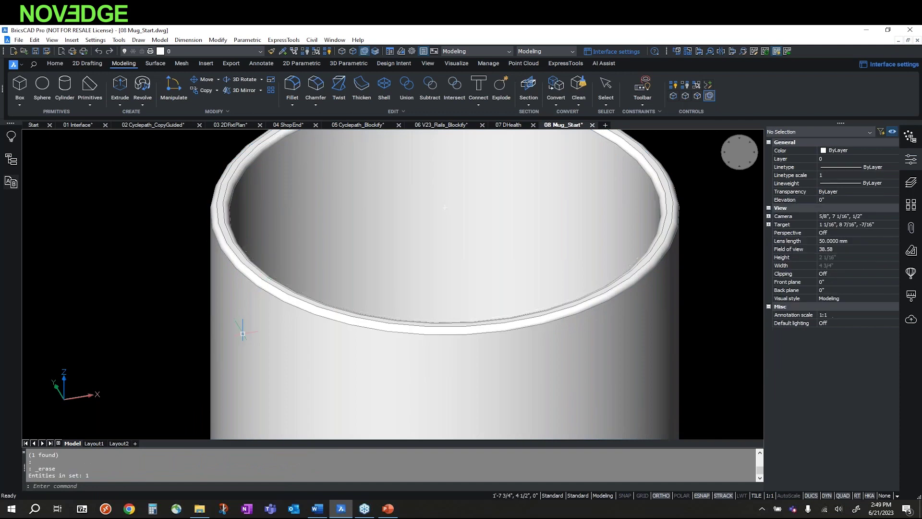
Step: From the front view, sweep the small ellipse along the handle curve to form the mug's handle
{"action": "scroll", "coordinate": [242, 333], "scroll_direction": "down", "scroll_amount": 5}
{"action": "middle_click_drag", "start_coordinate": [267, 350], "coordinate": [428, 286], "text": "shift"}
{"action": "scroll", "coordinate": [301, 356], "scroll_direction": "down", "scroll_amount": 3}
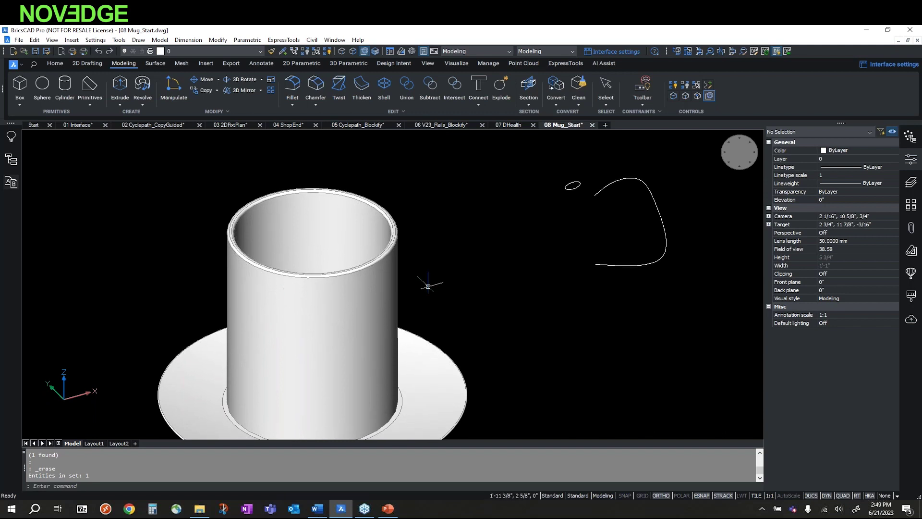
{"action": "left_click", "coordinate": [742, 168]}
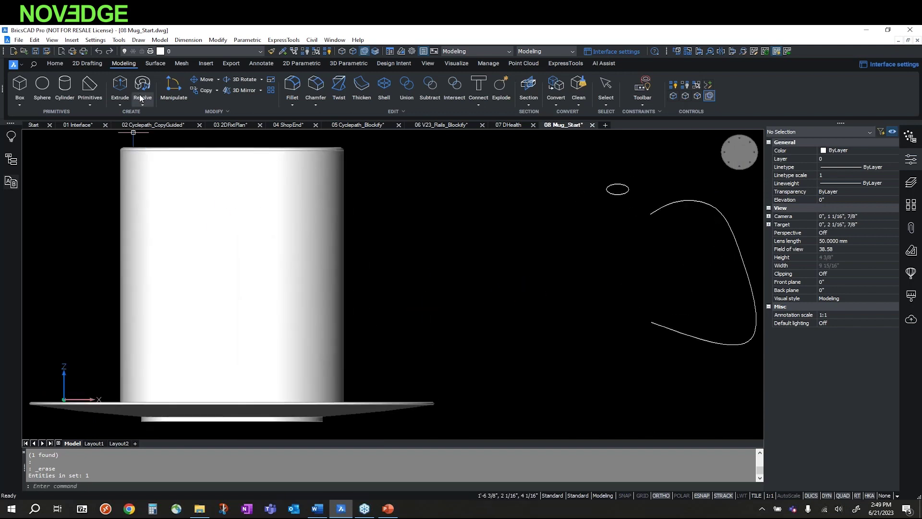
{"action": "left_click", "coordinate": [141, 105]}
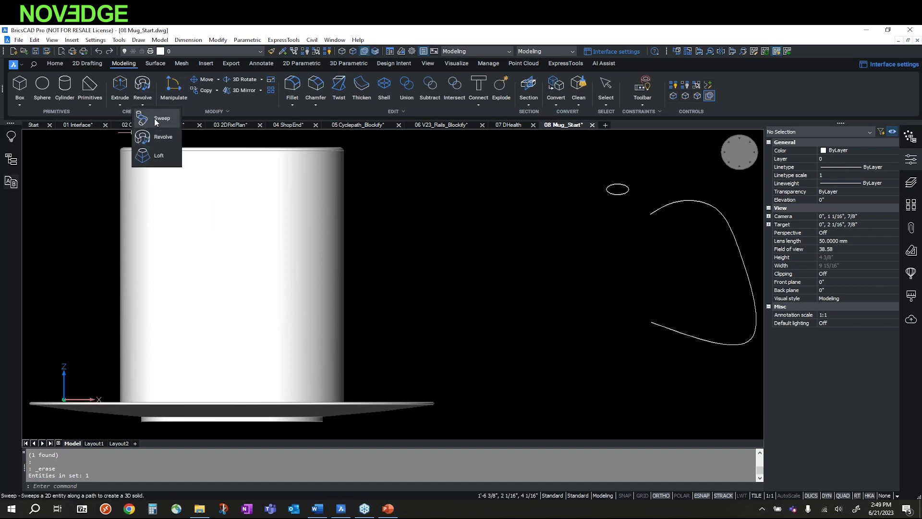
{"action": "left_click", "coordinate": [154, 118]}
{"action": "left_click", "coordinate": [619, 185]}
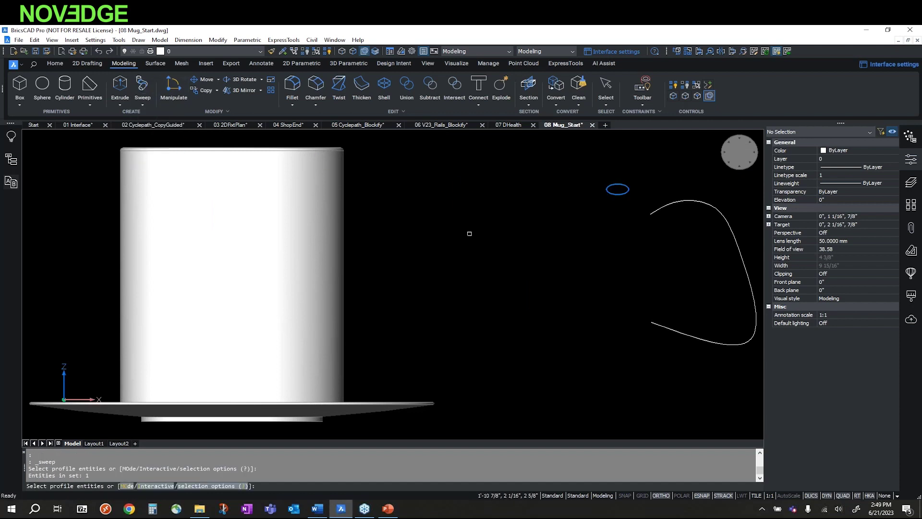
{"action": "key", "text": "Return"}
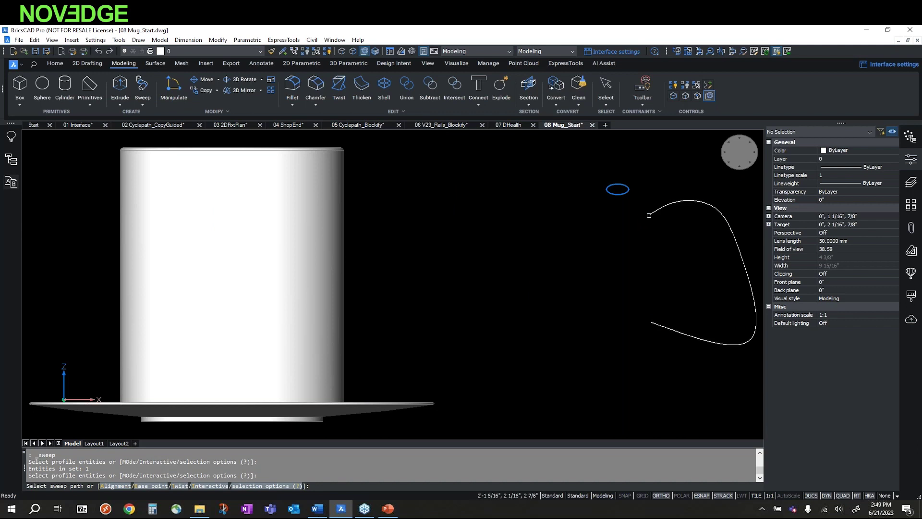
{"action": "left_click", "coordinate": [650, 215]}
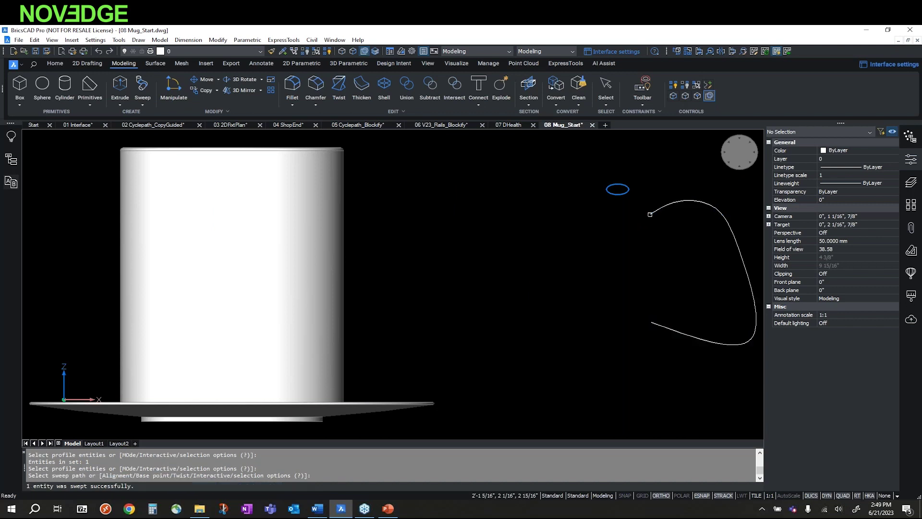
Step: Move the handle solid about 4 1/8" horizontally until its ends meet the mug's wall, and delete the sweep path curve
{"action": "left_click", "coordinate": [729, 253]}
{"action": "left_click", "coordinate": [721, 271]}
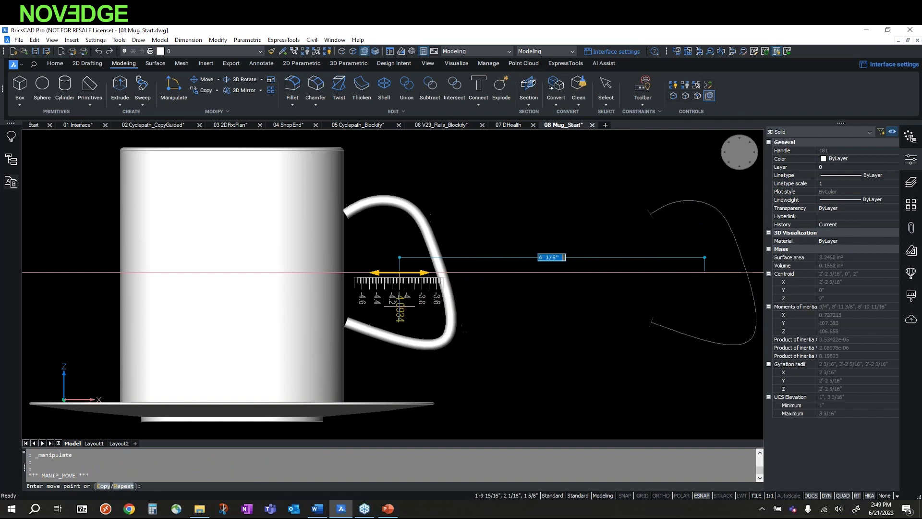
{"action": "left_click", "coordinate": [397, 273]}
{"action": "left_click", "coordinate": [656, 211]}
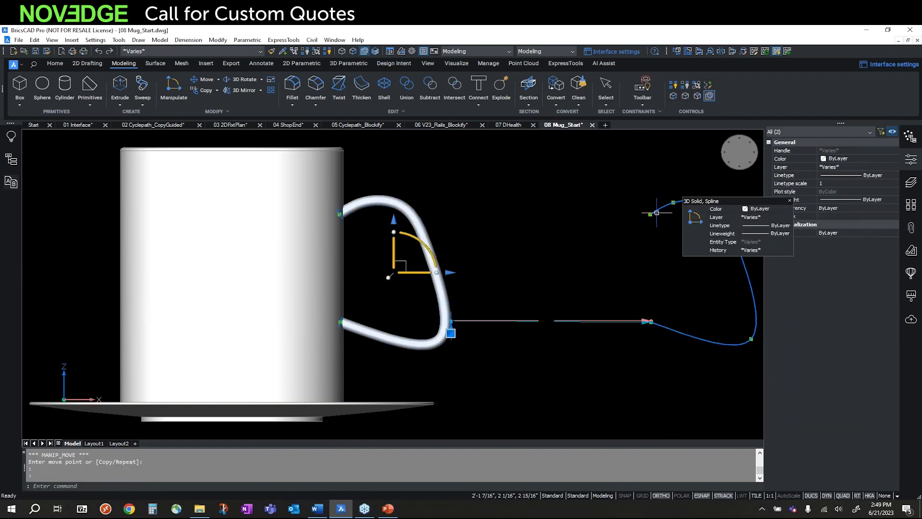
{"action": "key", "text": "Escape"}
{"action": "left_click", "coordinate": [656, 212]}
{"action": "key", "text": "Delete"}
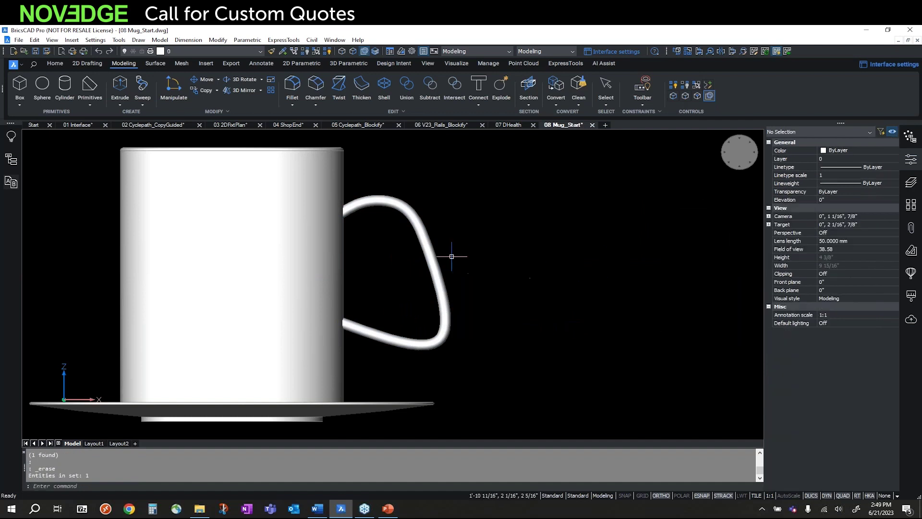
Step: Assign the Mug material to the mug, handle and saucer solids
{"action": "scroll", "coordinate": [457, 266], "scroll_direction": "down", "scroll_amount": 3}
{"action": "middle_click_drag", "start_coordinate": [457, 265], "coordinate": [258, 291], "text": "shift"}
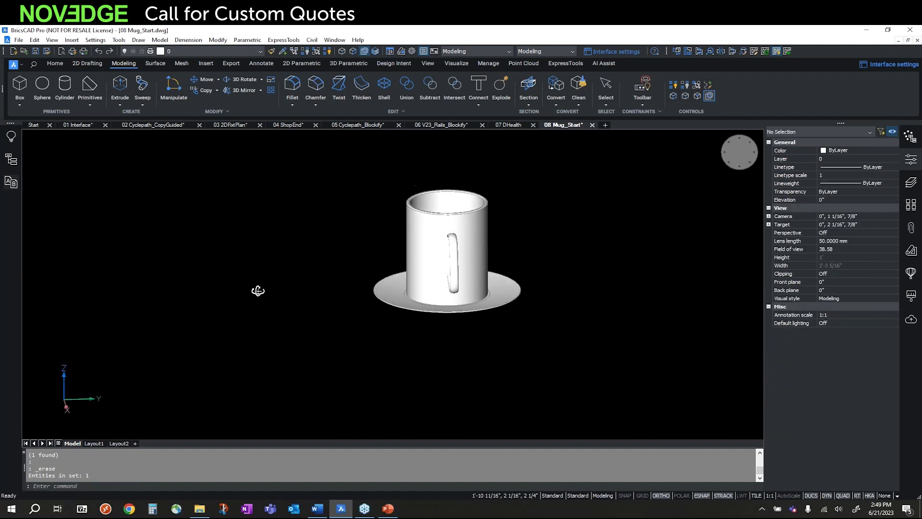
{"action": "middle_click_drag", "start_coordinate": [498, 294], "coordinate": [356, 302], "text": "shift"}
{"action": "scroll", "coordinate": [546, 247], "scroll_direction": "up", "scroll_amount": 2}
{"action": "middle_click_drag", "start_coordinate": [432, 269], "coordinate": [422, 322], "text": "shift"}
{"action": "scroll", "coordinate": [357, 309], "scroll_direction": "up", "scroll_amount": 2}
{"action": "left_click_drag", "start_coordinate": [205, 171], "coordinate": [541, 383]}
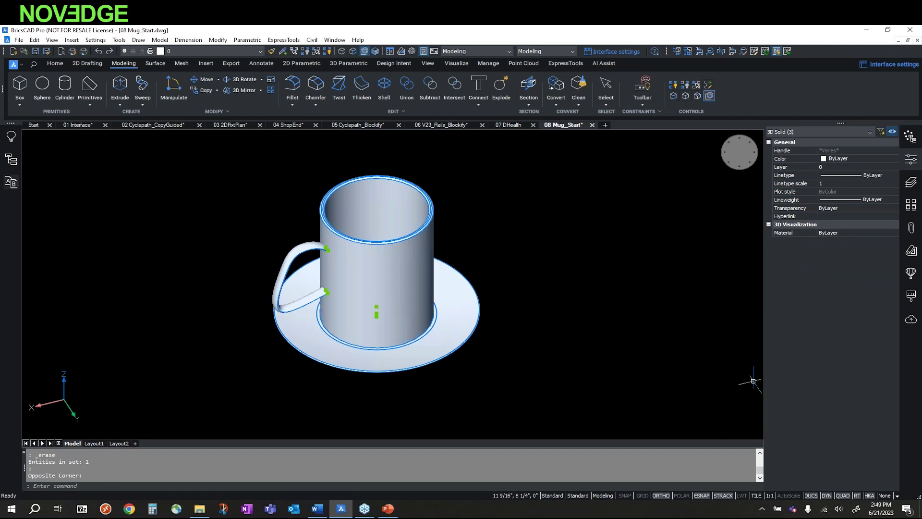
{"action": "left_click", "coordinate": [886, 235]}
{"action": "left_click", "coordinate": [895, 233]}
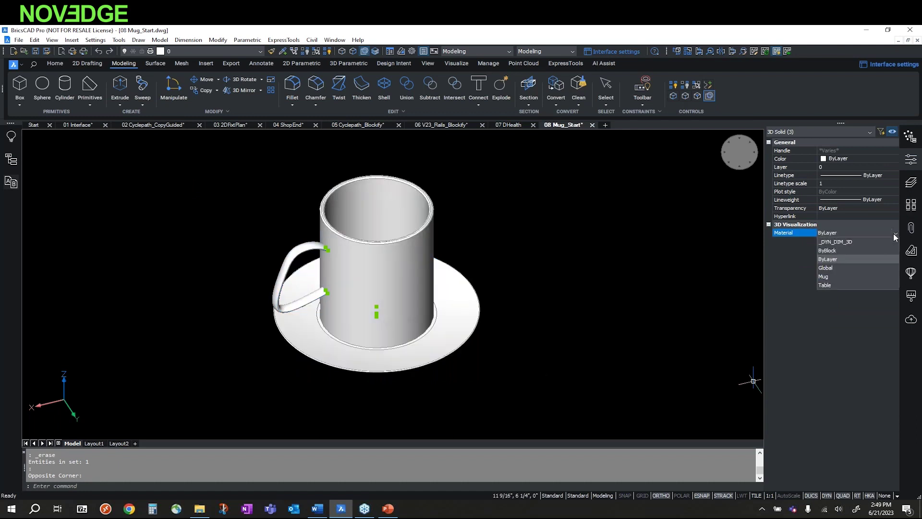
{"action": "left_click", "coordinate": [823, 277]}
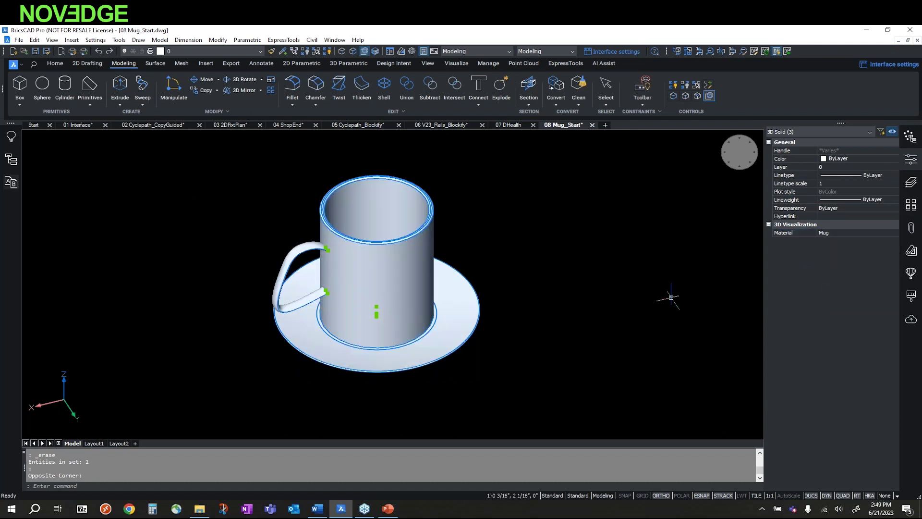
{"action": "key", "text": "Escape"}
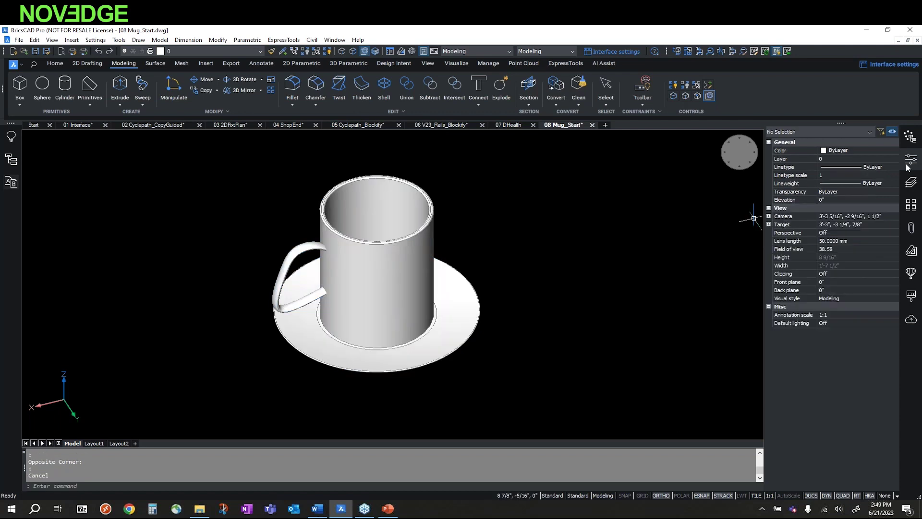
Step: Turn on the Table layer to show the table under the mug and saucer
{"action": "left_click", "coordinate": [911, 185]}
{"action": "left_click", "coordinate": [808, 223]}
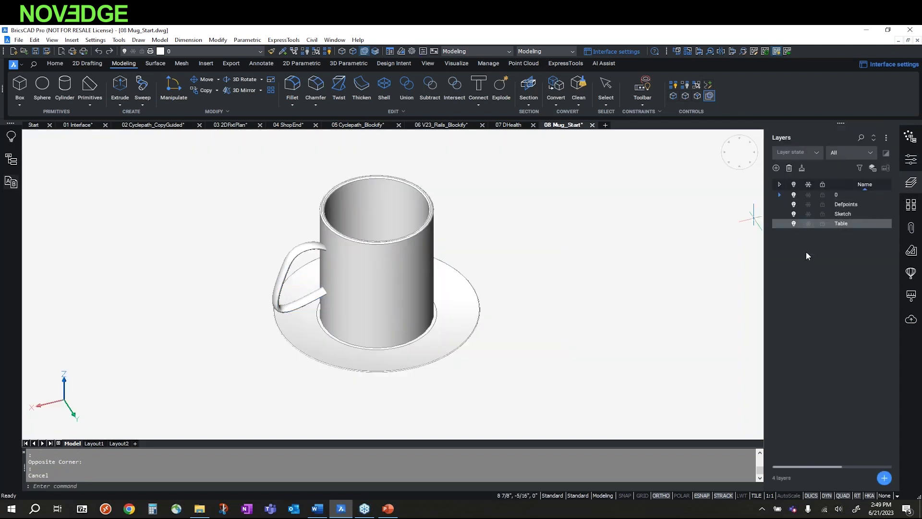
{"action": "scroll", "coordinate": [228, 317], "scroll_direction": "down", "scroll_amount": 2}
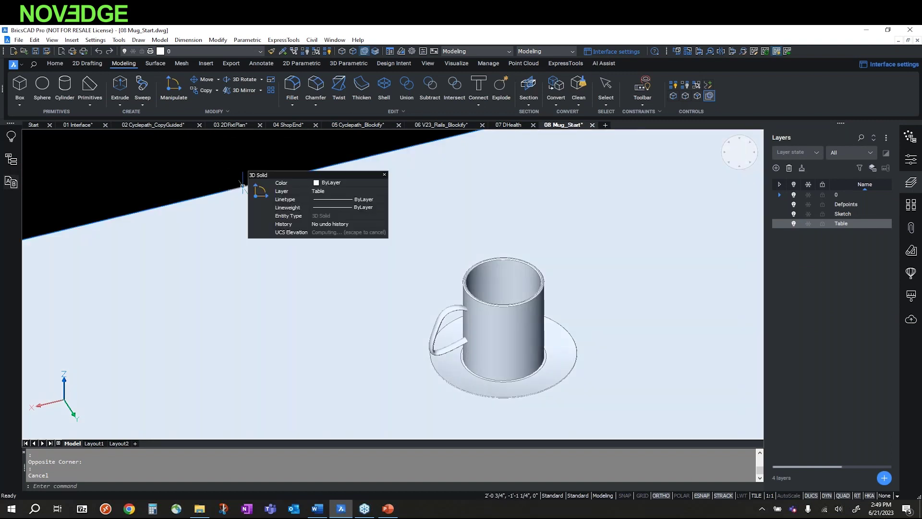
Step: Assign the Table material to the table solid under the mug and saucer
{"action": "left_click", "coordinate": [242, 187]}
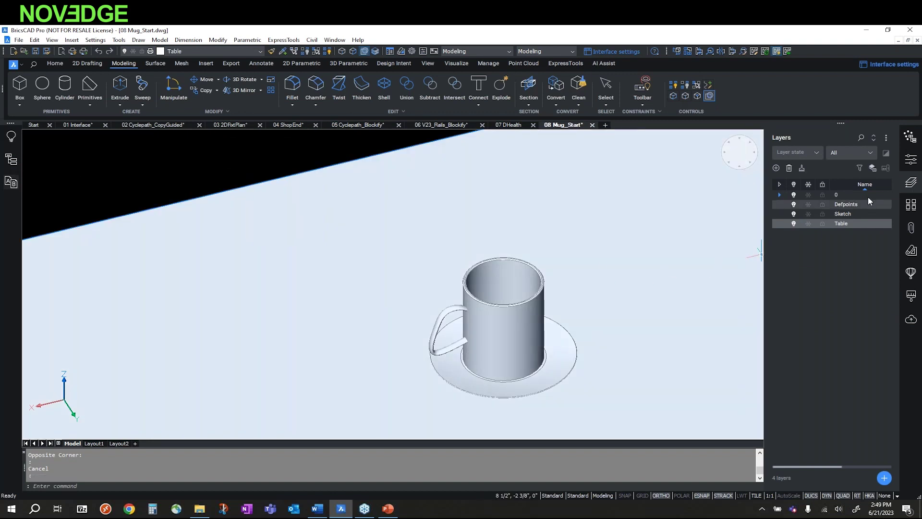
{"action": "left_click", "coordinate": [911, 159]}
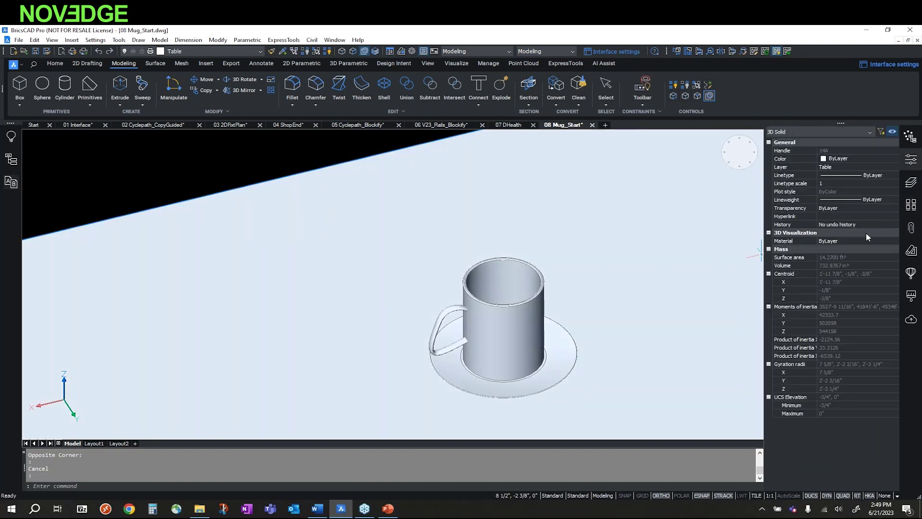
{"action": "left_click", "coordinate": [866, 240]}
{"action": "left_click", "coordinate": [892, 241]}
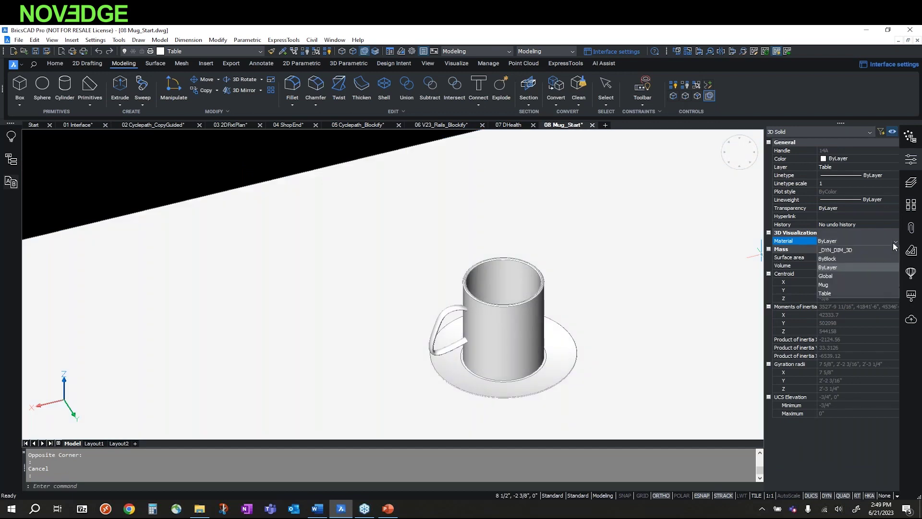
{"action": "left_click", "coordinate": [843, 289]}
Step: Render a close-up view of the mug and saucer on the table to a window, at the same size as the viewport
{"action": "middle_click_drag", "start_coordinate": [354, 334], "coordinate": [576, 371], "text": "shift"}
{"action": "scroll", "coordinate": [428, 340], "scroll_direction": "up", "scroll_amount": 3}
{"action": "middle_click_drag", "start_coordinate": [429, 339], "coordinate": [374, 335]}
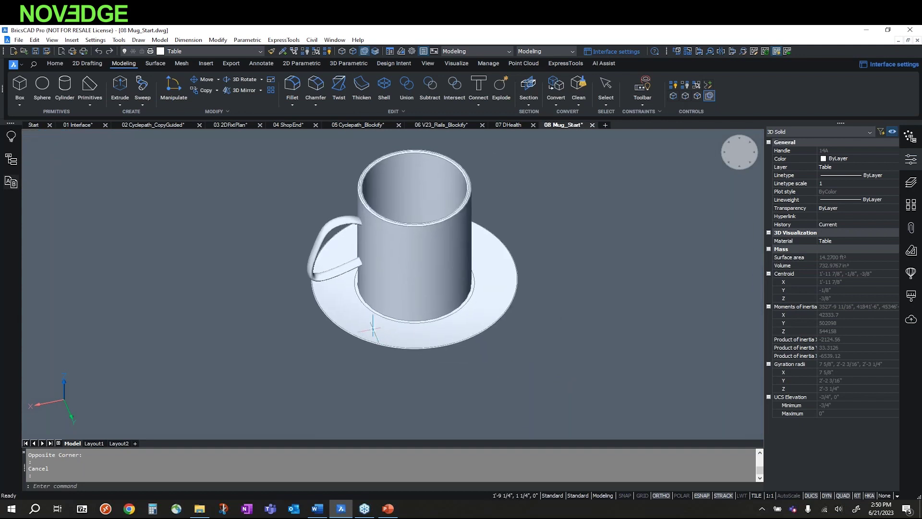
{"action": "left_click", "coordinate": [462, 65]}
{"action": "left_click", "coordinate": [430, 86]}
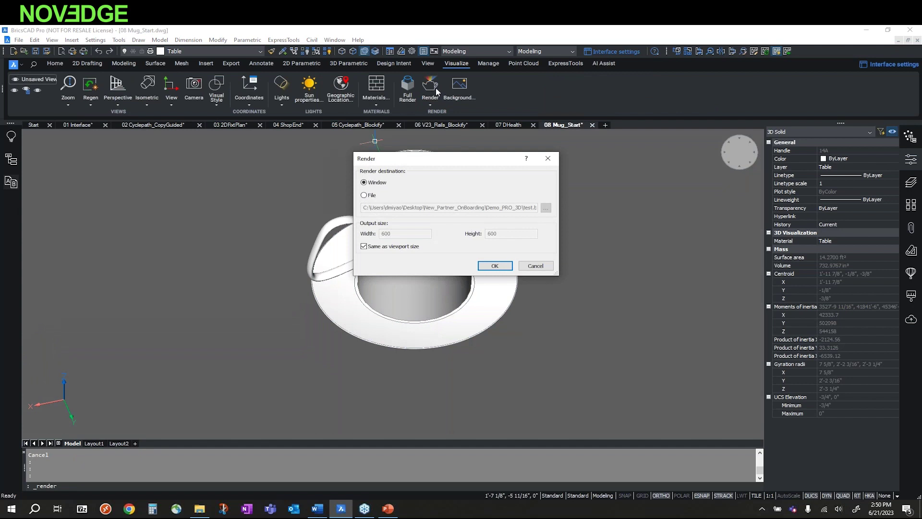
{"action": "left_click", "coordinate": [485, 268]}
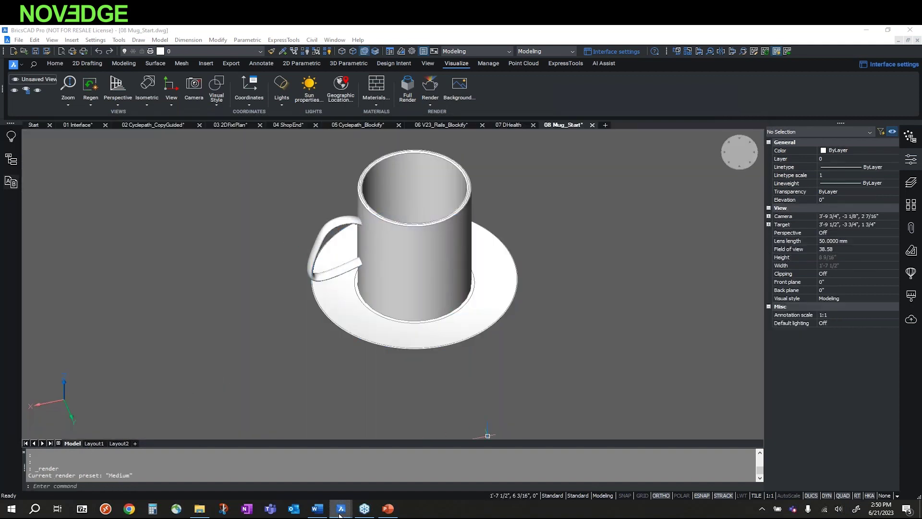
Step: Bring up the finished render of the mug and saucer, examine its shadows and reflections, and close it
{"action": "mouse_move", "coordinate": [342, 509]}
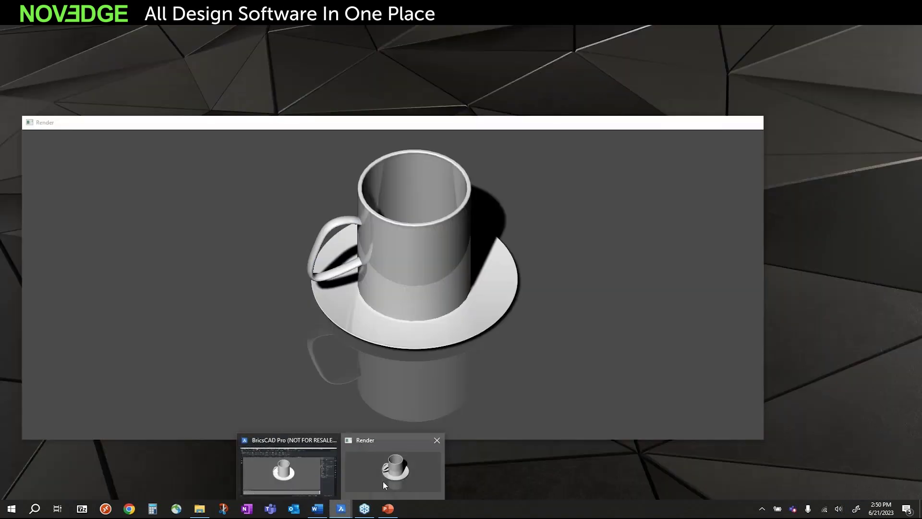
{"action": "left_click", "coordinate": [382, 480]}
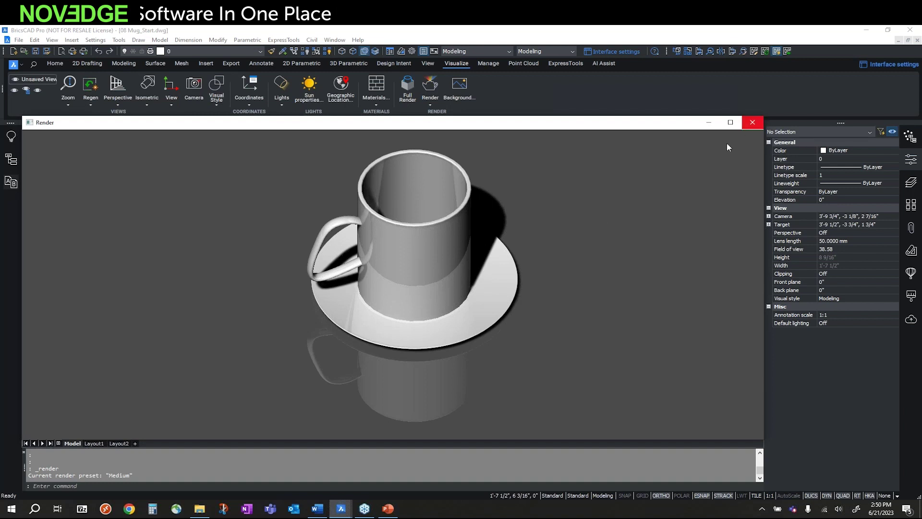
{"action": "left_click", "coordinate": [753, 123]}
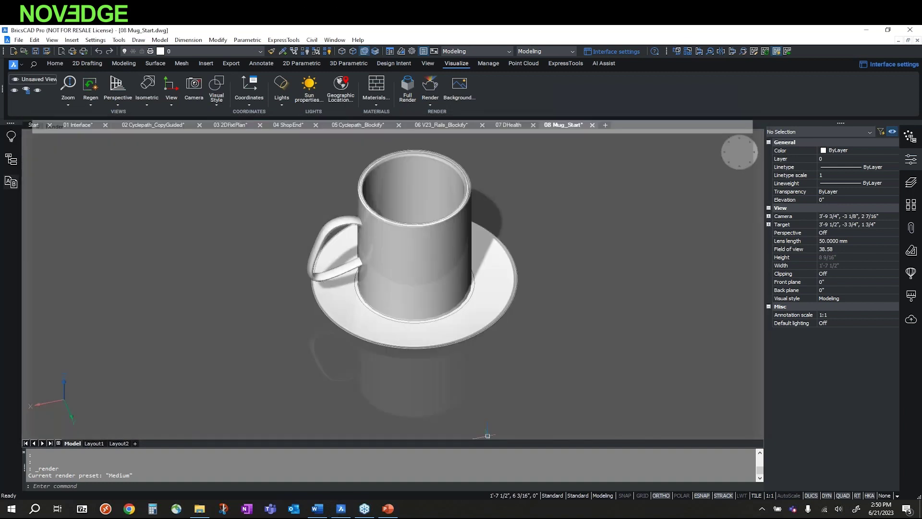
Step: Switch to File Explorer and play Twinmotion_Mug_Animation.mp4 from the Webinar_DataSet_PRO_2D folder
{"action": "left_click", "coordinate": [204, 512]}
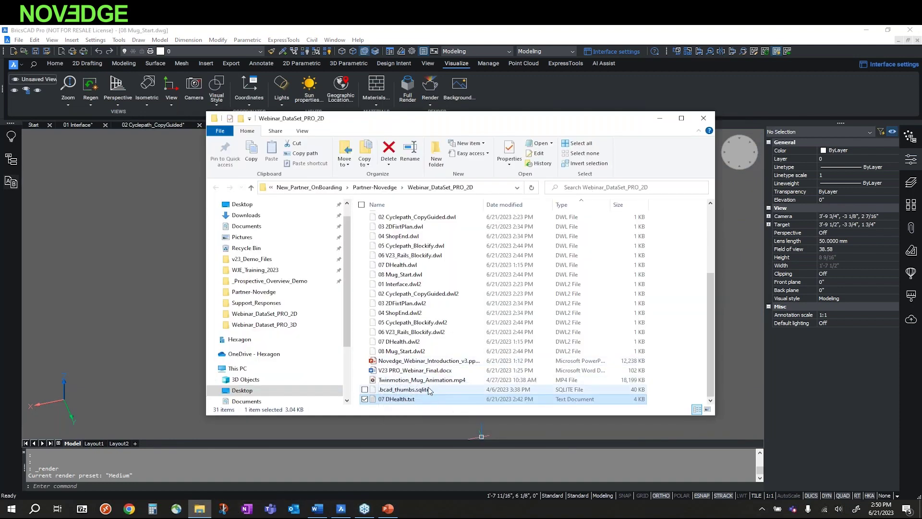
{"action": "left_click", "coordinate": [430, 381]}
{"action": "key", "text": "Return"}
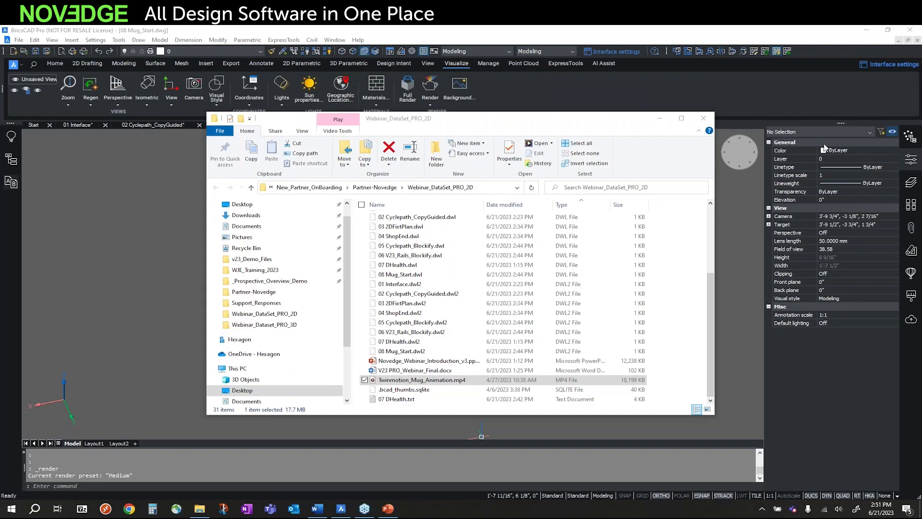
Step: Minimize BricsCAD and the File Explorer window to show the desktop
{"action": "left_click", "coordinate": [717, 149]}
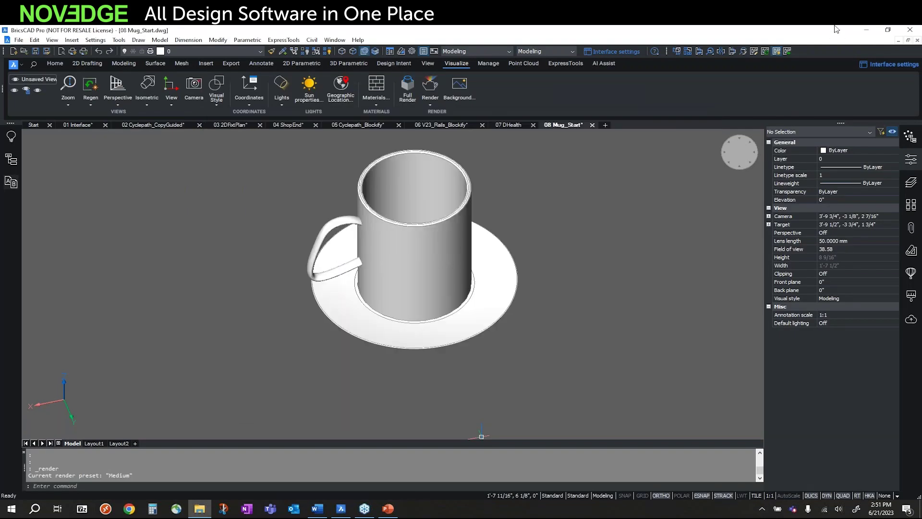
{"action": "left_click", "coordinate": [866, 30]}
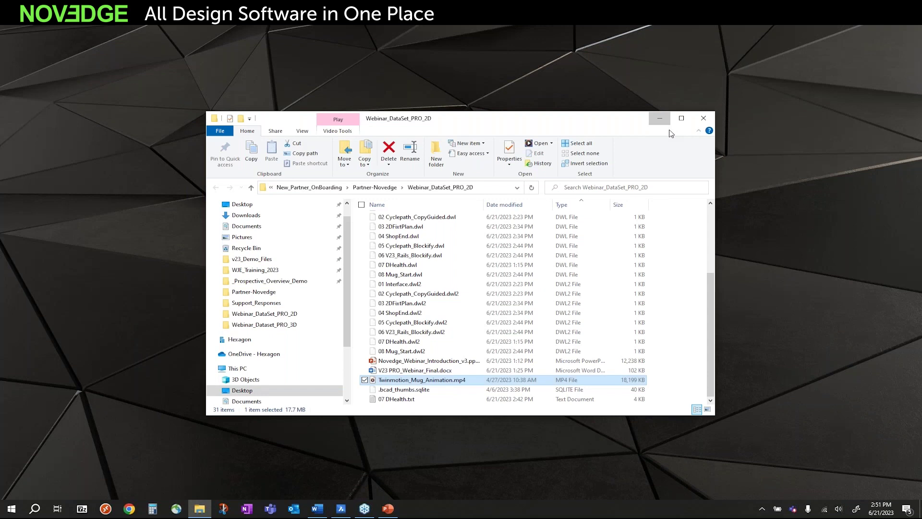
{"action": "left_click", "coordinate": [224, 197]}
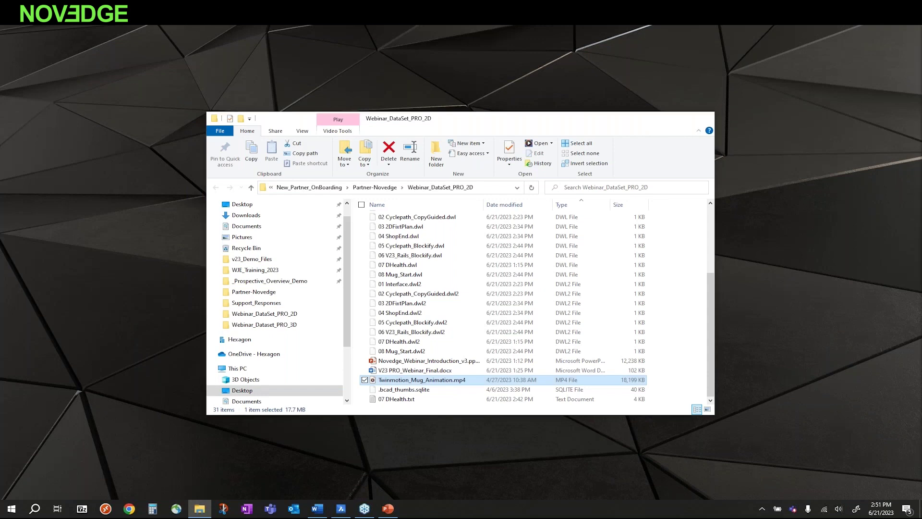
{"action": "key", "text": "super+d"}
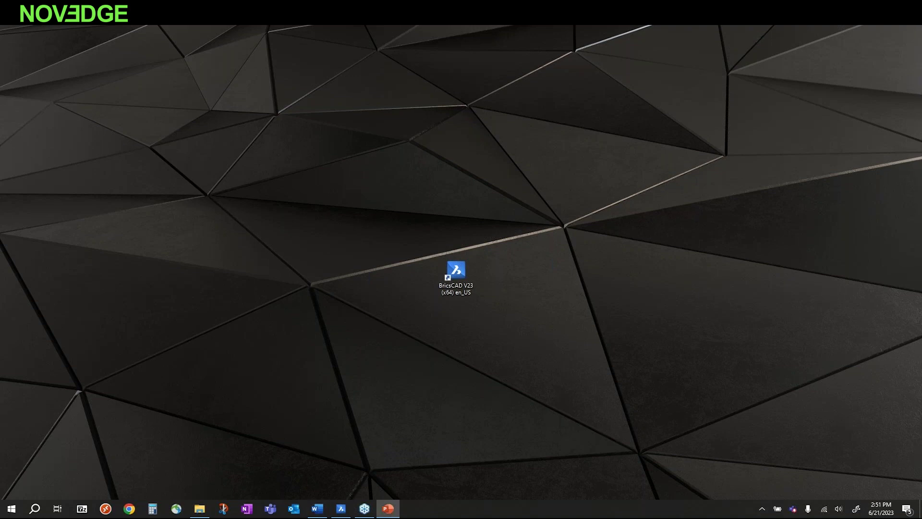